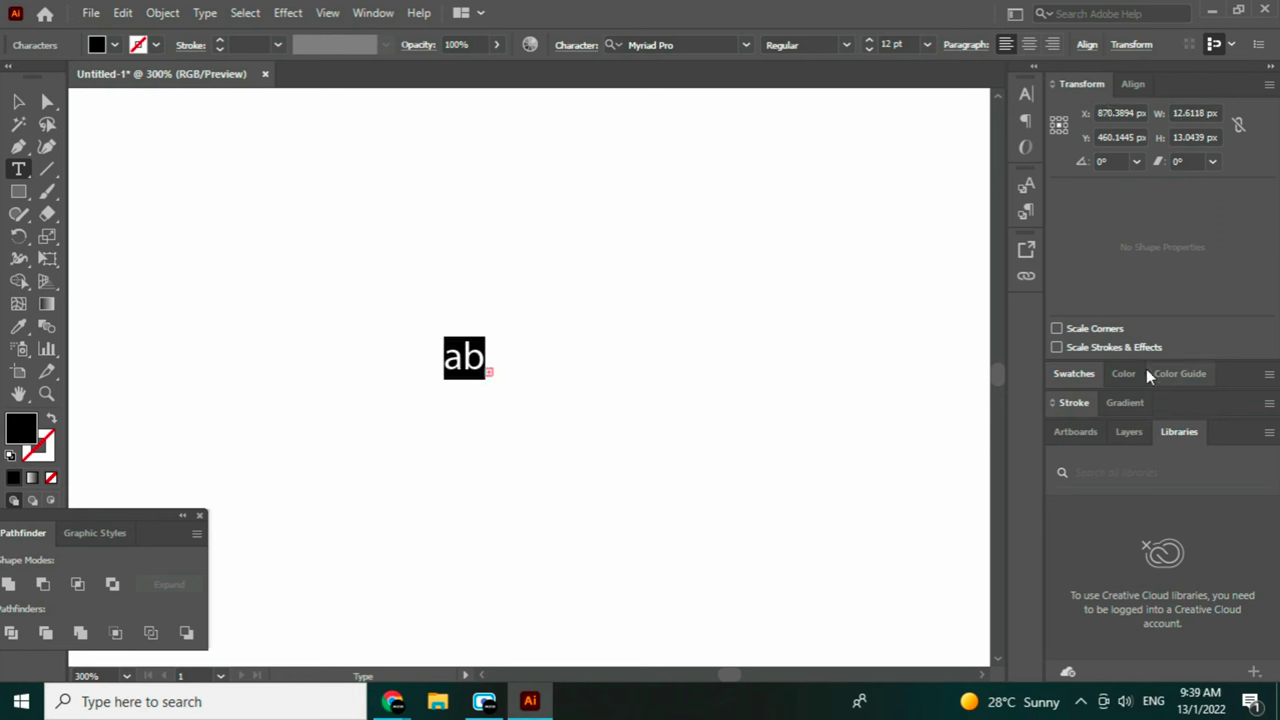
Set the sample text's font to Madurai W01 Norm Black and replace the text with "mb".
click(746, 44)
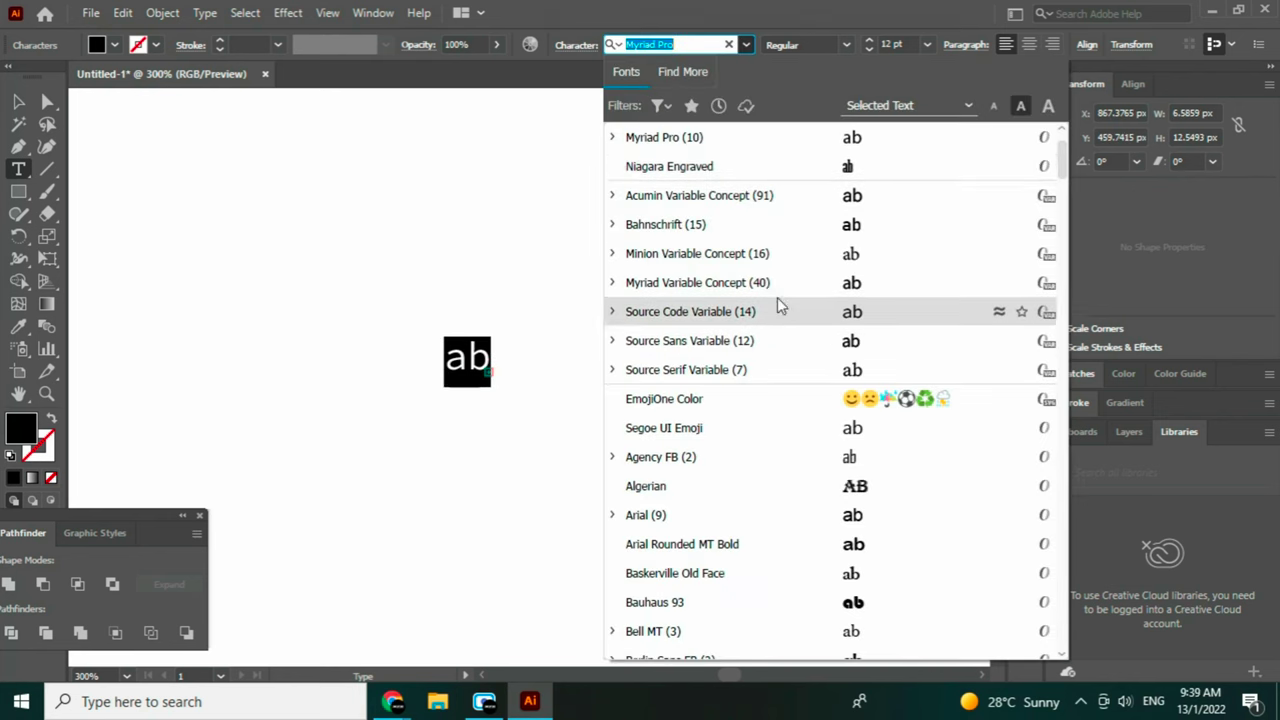
scroll(773, 376, down, 20)
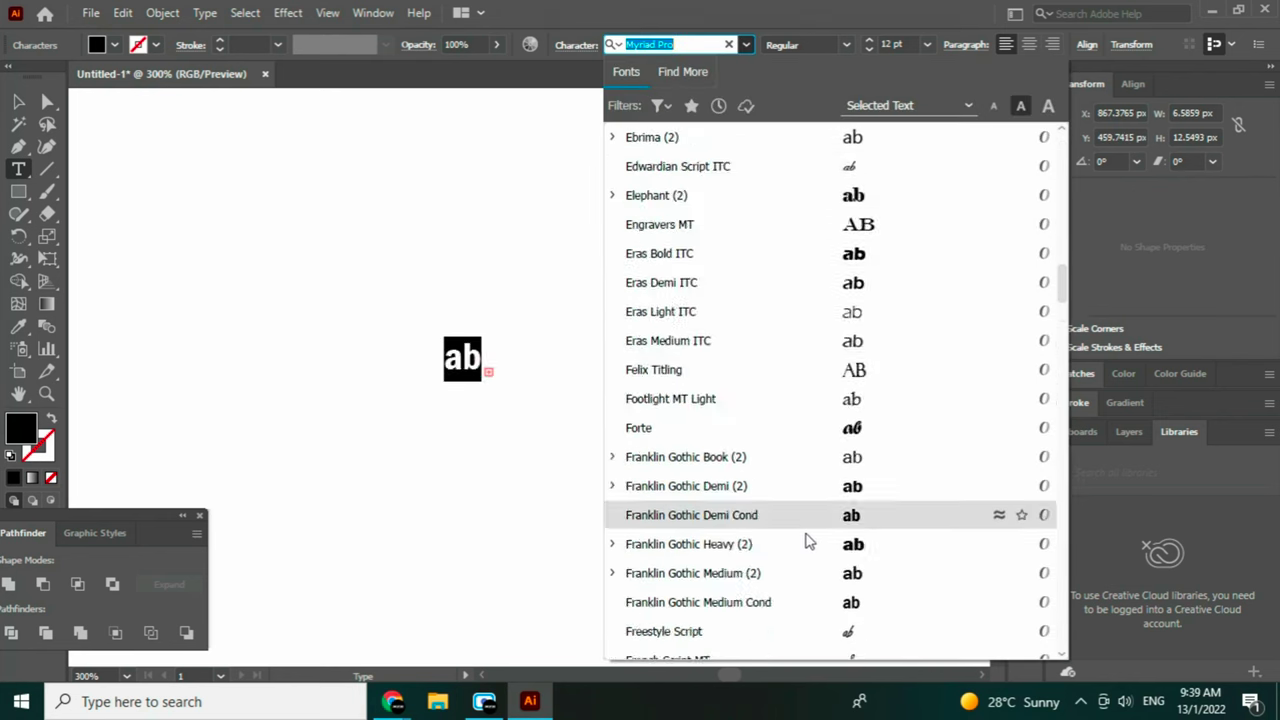
scroll(810, 500, down, 3)
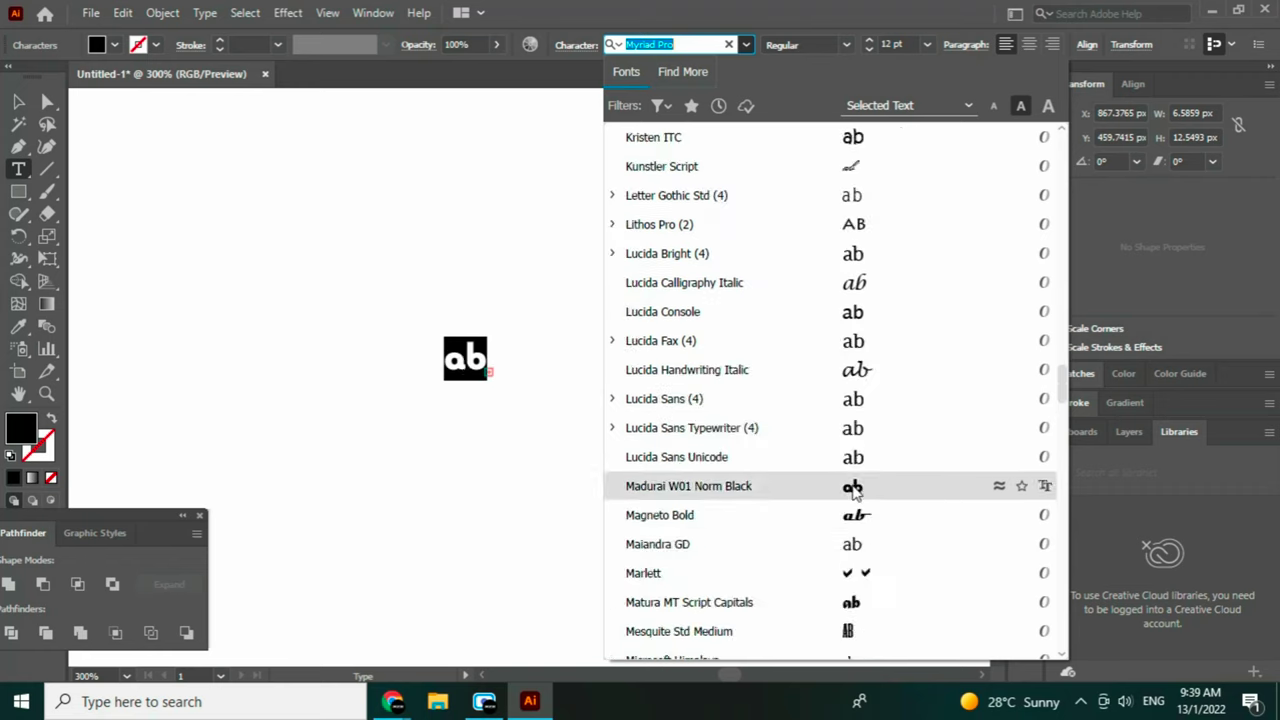
click(855, 490)
text(mb)
Scale the mb text up to about 97 px wide.
key(ctrl+a)
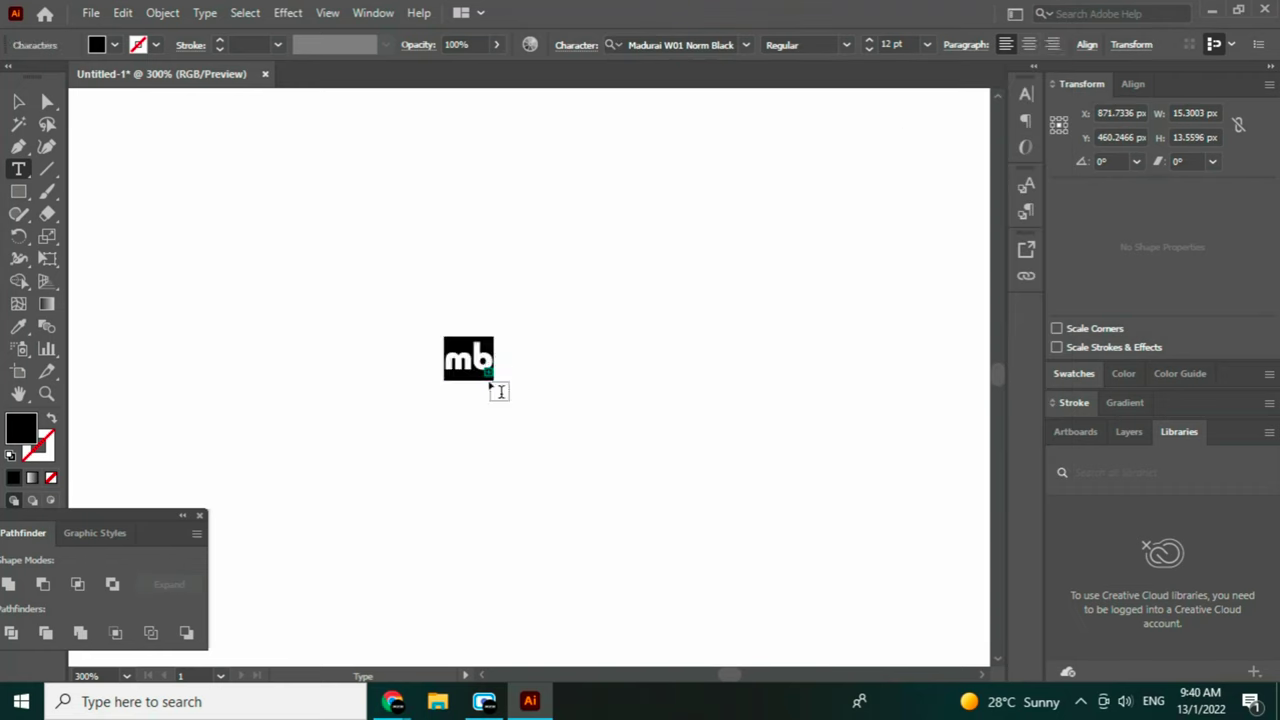
key(Escape)
drag(495, 383, 757, 610)
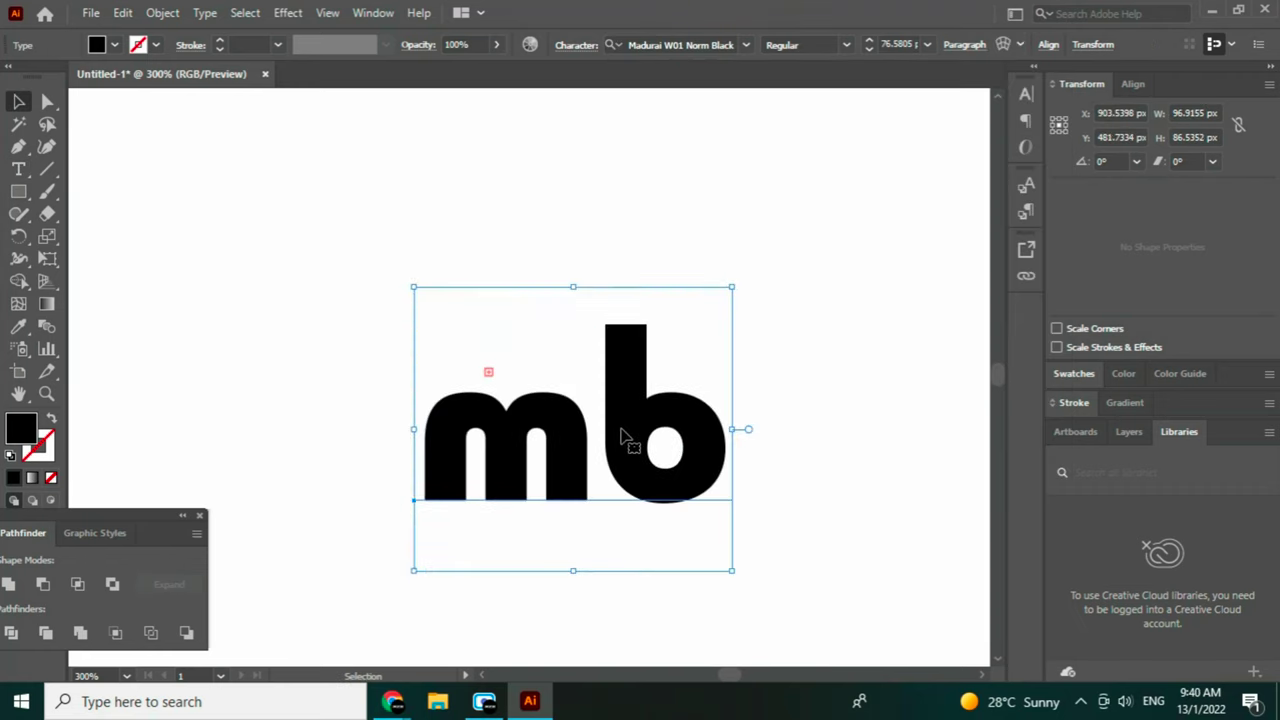
Try to convert the mb text to area type and resize its frame.
double_click(748, 429)
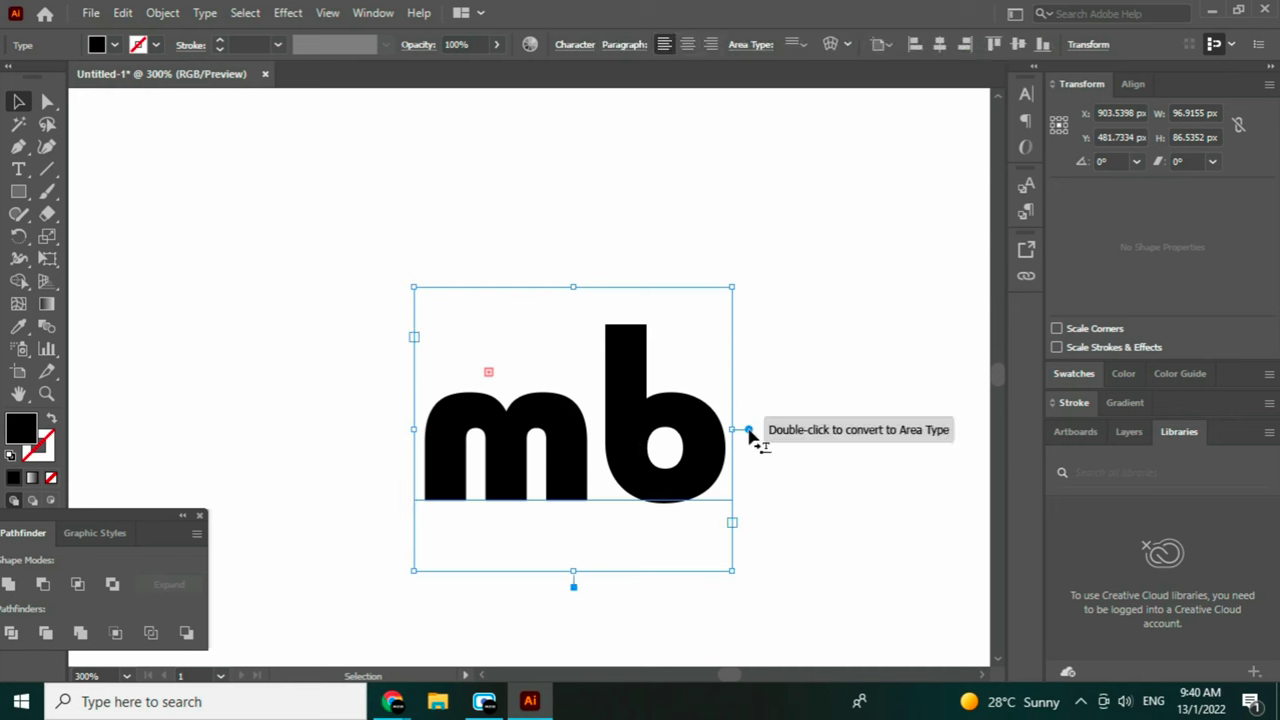
drag(732, 571, 798, 620)
key(ctrl+z)
key(ctrl+z)
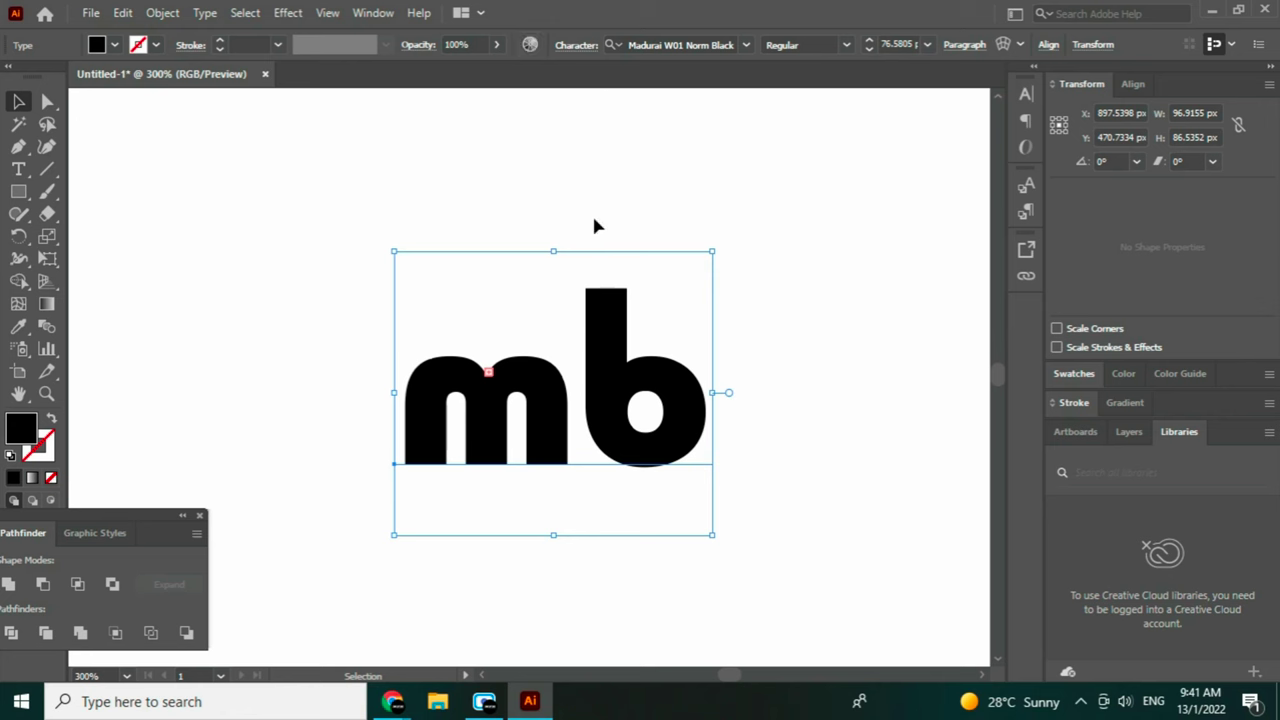
Try several preset shear angles on the mb text, including 10, 30 and 60 degrees.
double_click(657, 361)
key(ctrl+a)
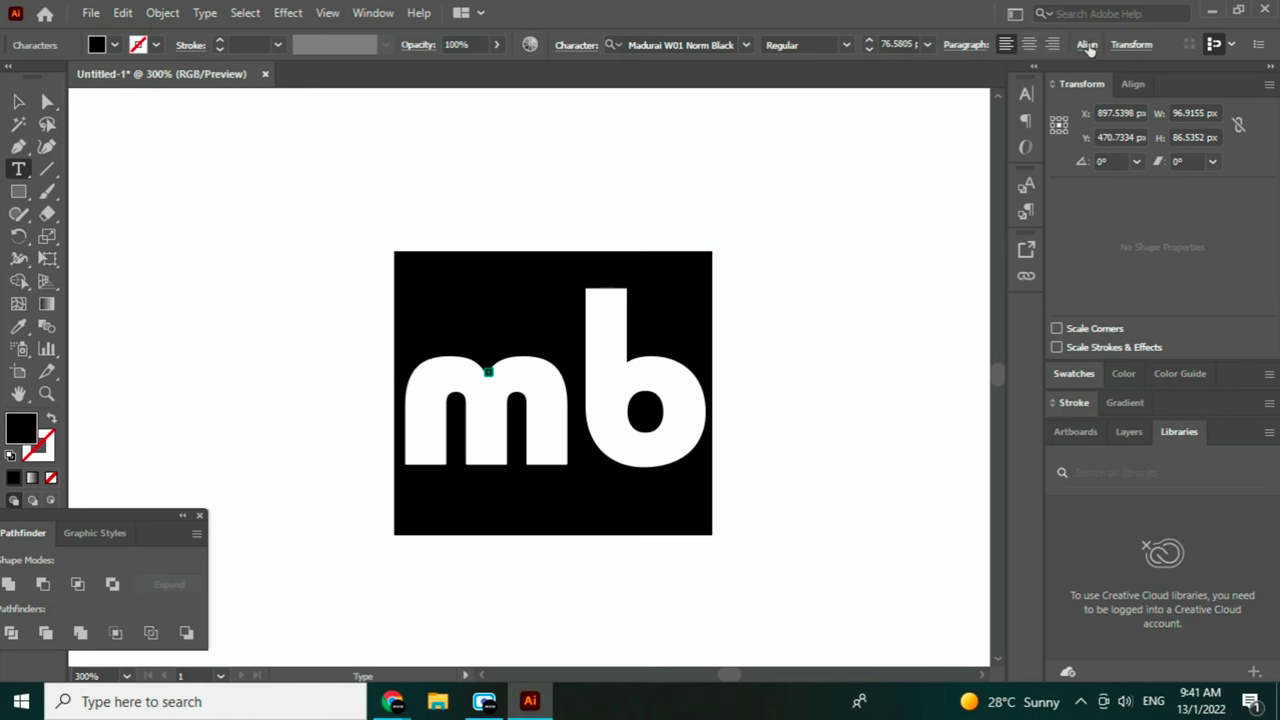
click(1131, 44)
click(1101, 123)
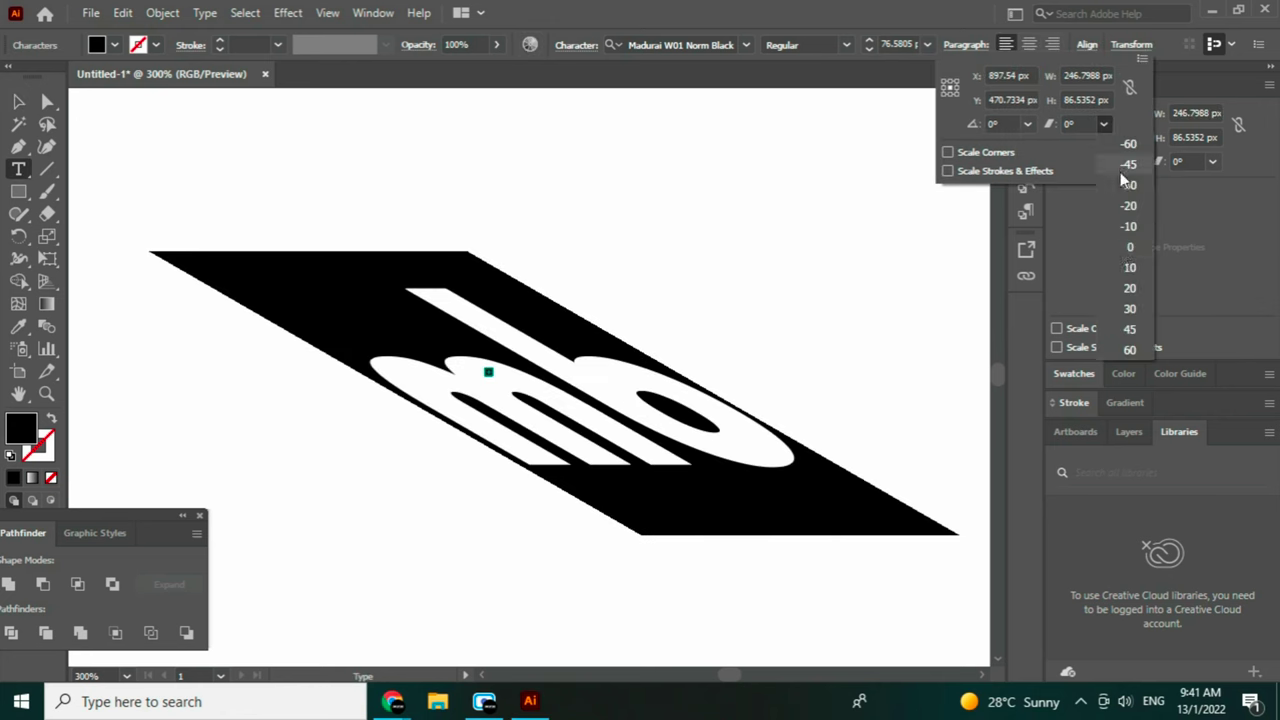
click(1129, 247)
click(1103, 125)
click(1127, 266)
click(1103, 125)
click(1127, 309)
click(1103, 125)
click(1131, 349)
click(1102, 125)
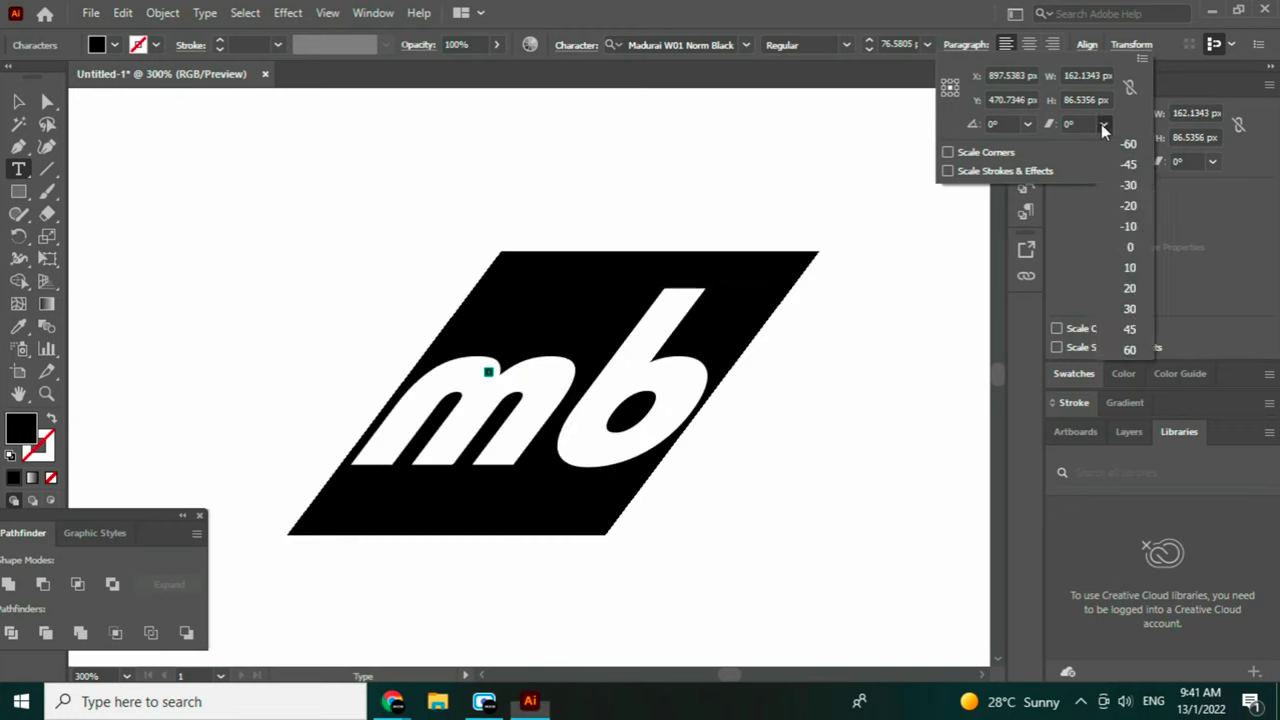
click(1130, 350)
Try a preset rotation on the mb text, and undo the rotation and the shear changes.
click(1027, 125)
click(1055, 350)
key(ctrl+z)
key(ctrl+z)
key(ctrl+z)
key(ctrl+z)
key(ctrl+z)
key(ctrl+z)
Try a slight rotation on the mb text and set its rotation back to 0.
click(1087, 45)
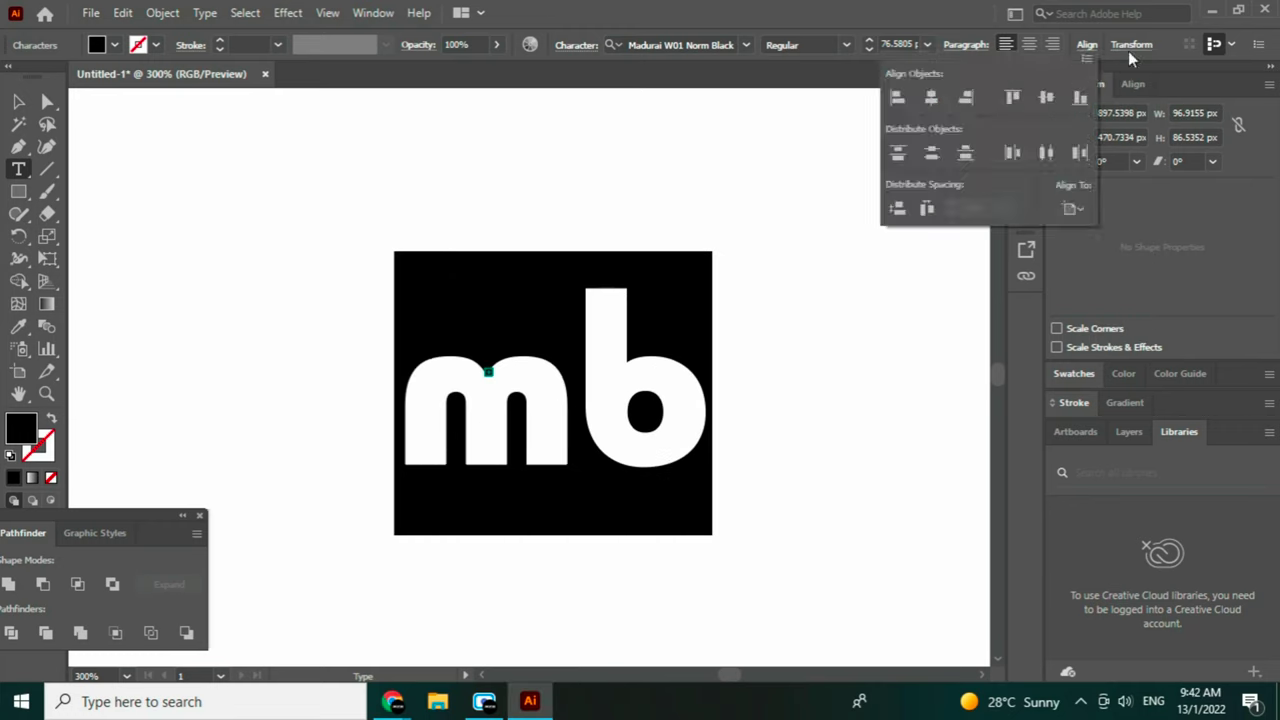
click(1131, 46)
click(1133, 84)
click(1082, 84)
click(1082, 162)
key(Up)
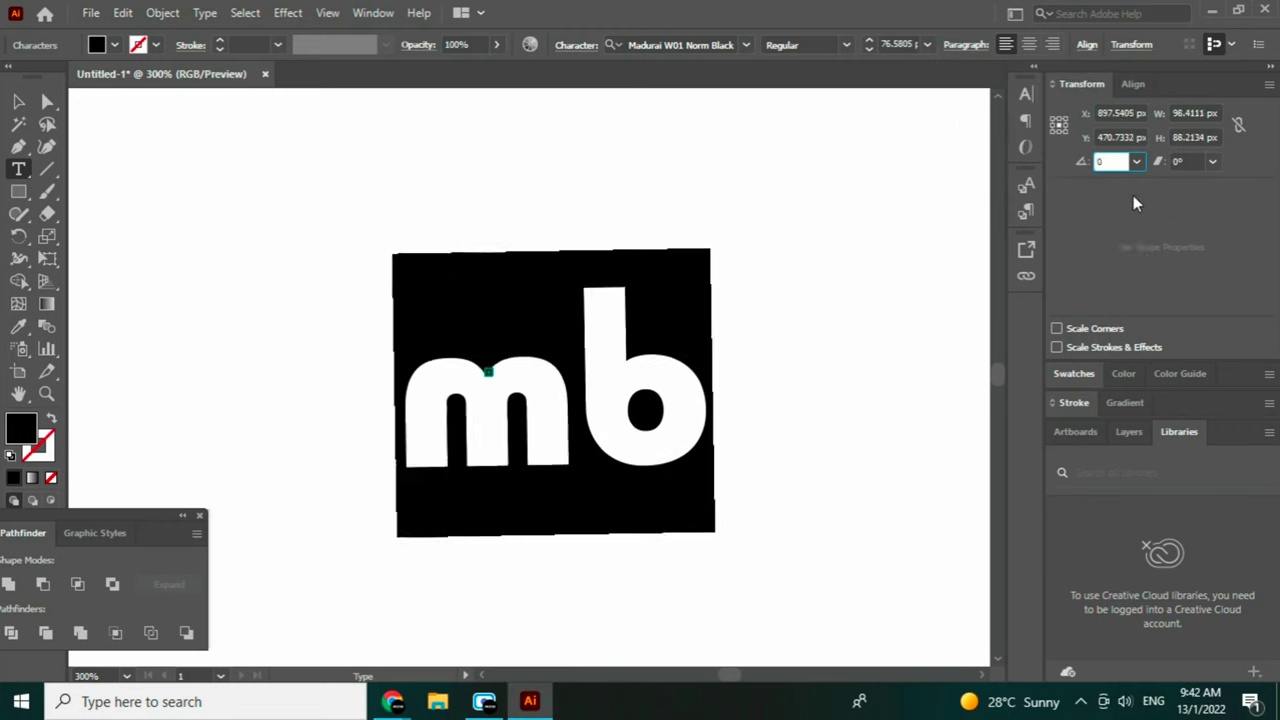
text(0)
key(Return)
click(1027, 93)
click(1030, 146)
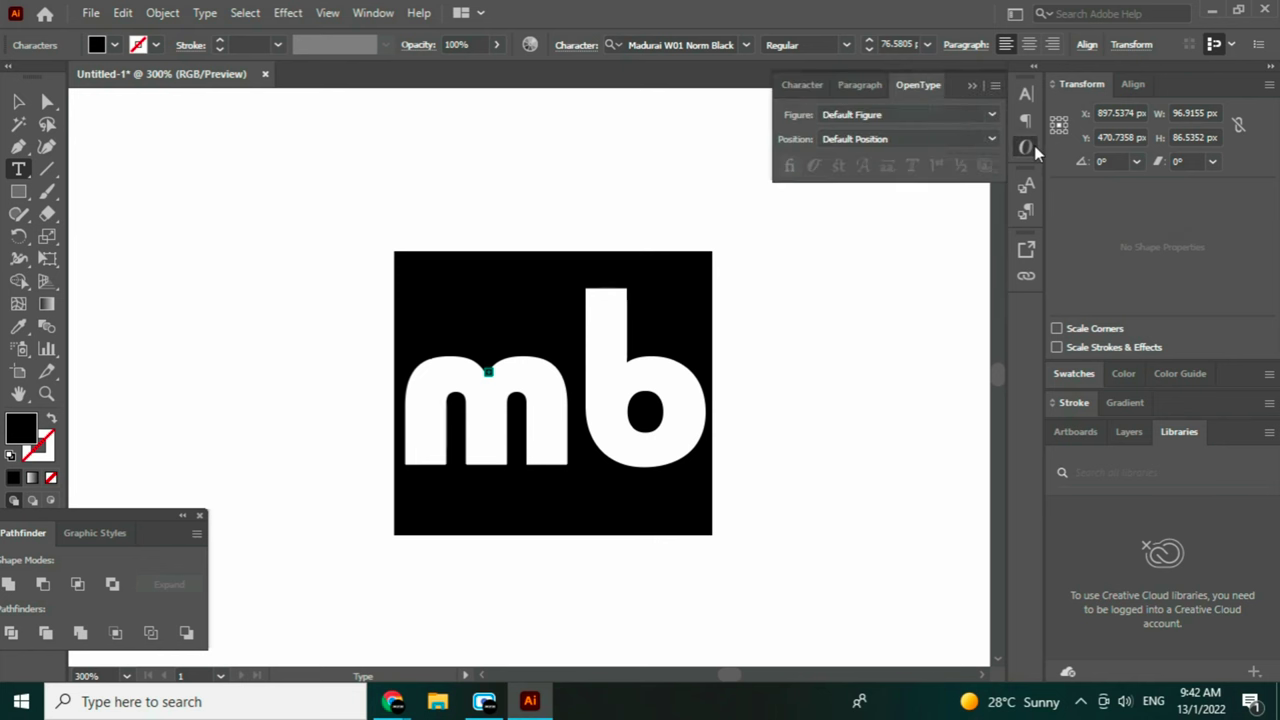
click(1026, 211)
click(1026, 93)
click(913, 84)
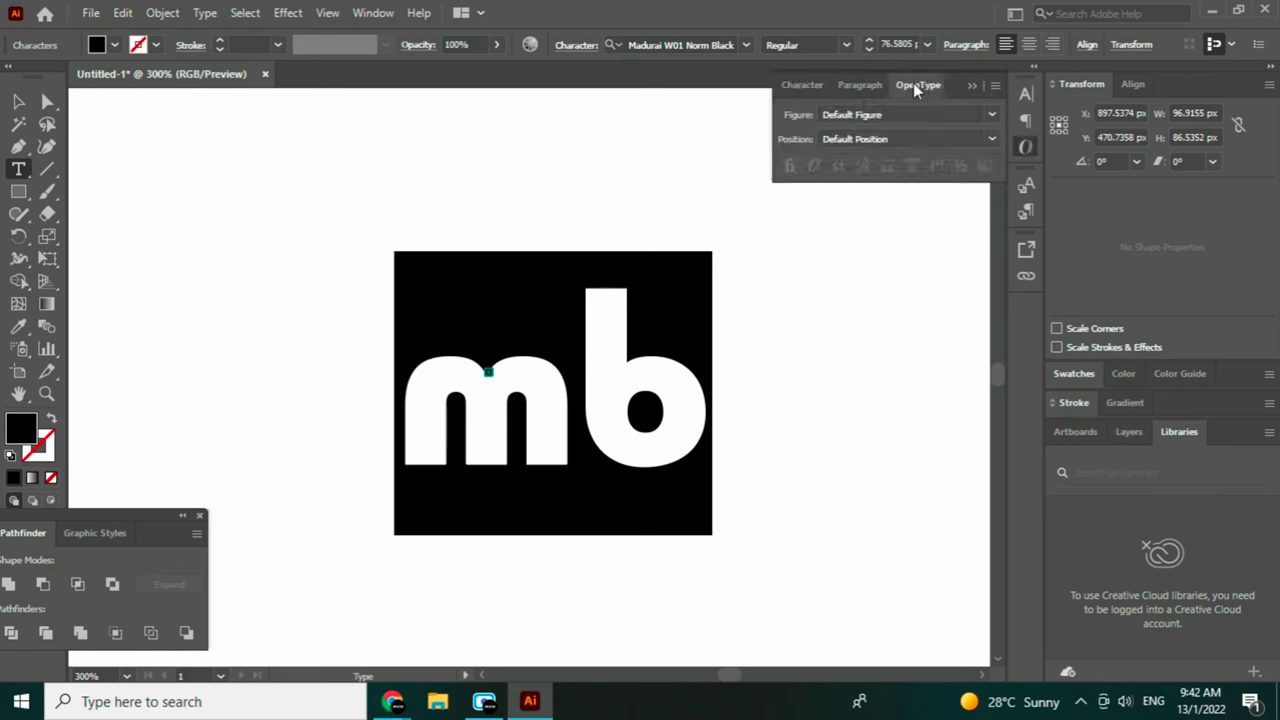
click(858, 358)
drag(704, 409, 443, 399)
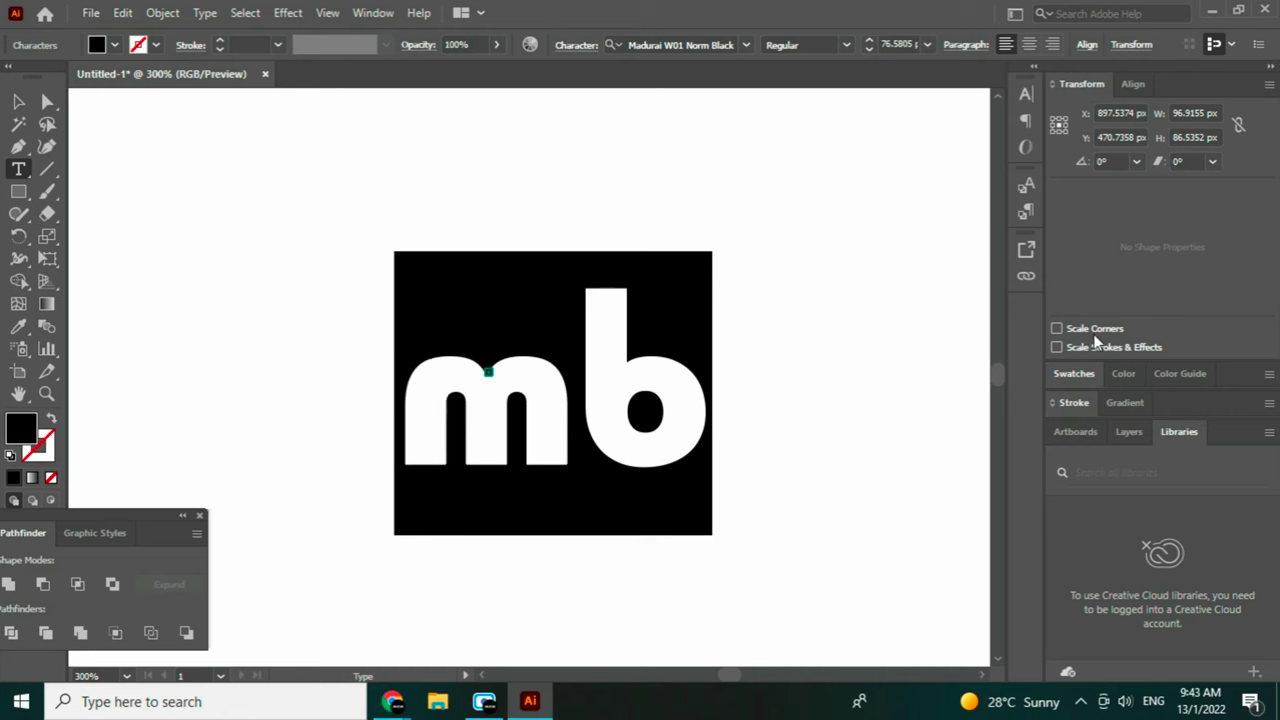
click(964, 47)
click(964, 47)
click(1130, 84)
click(1082, 84)
Enlarge the mb text to about 311 px wide and reposition it near the middle of the canvas.
click(127, 676)
click(156, 427)
click(19, 102)
drag(581, 424, 763, 575)
drag(700, 450, 620, 372)
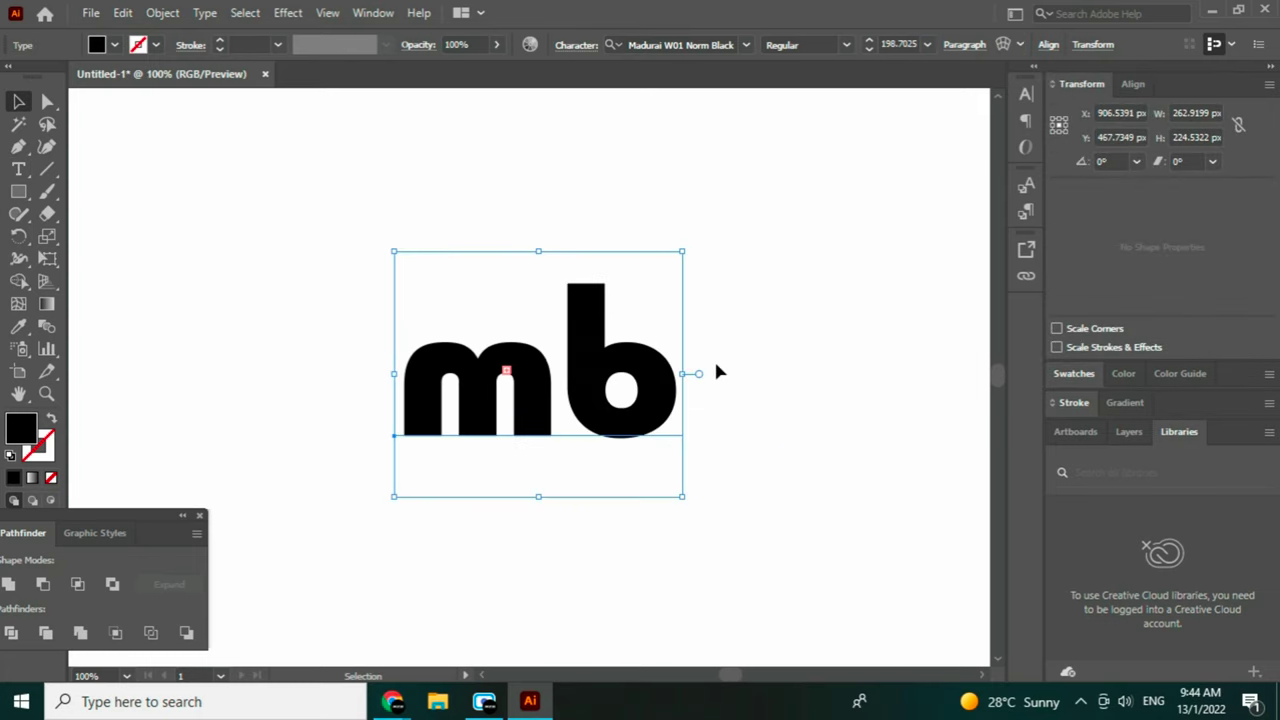
drag(682, 497, 734, 553)
drag(690, 458, 679, 422)
Convert the mb text to outlines and shift the outlined letters.
right_click(704, 366)
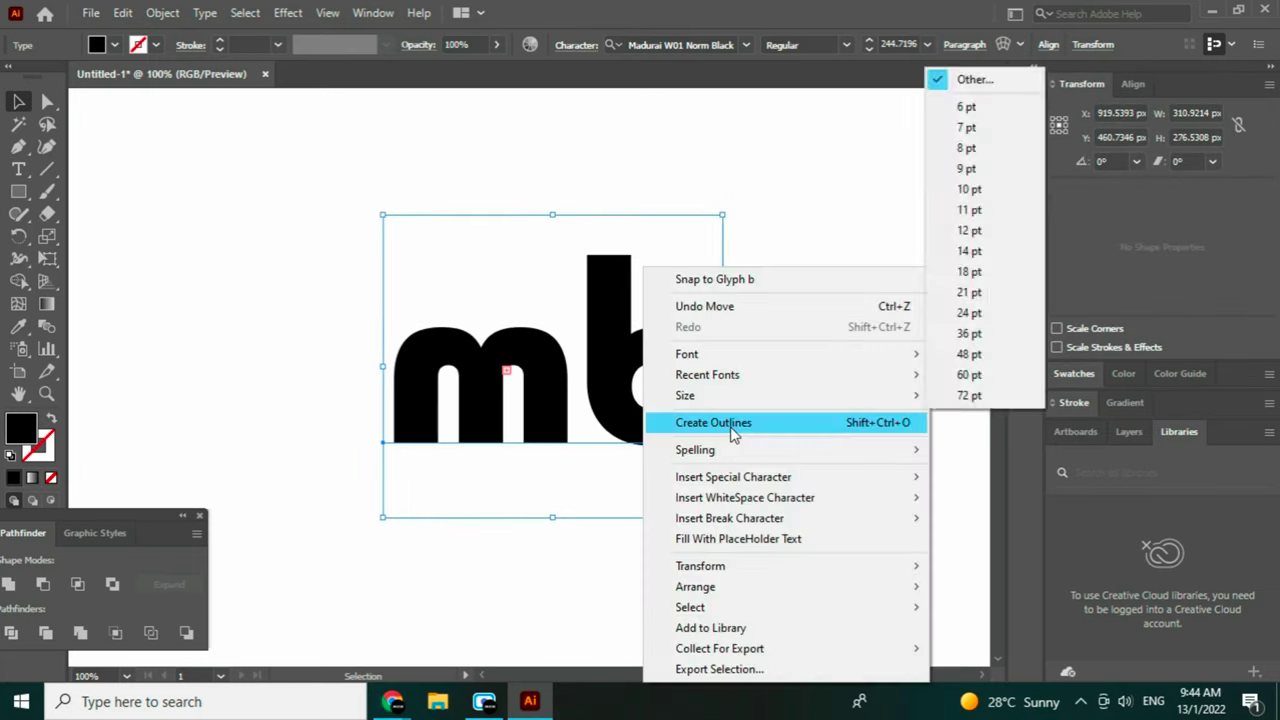
click(733, 434)
drag(590, 366, 493, 374)
click(127, 676)
click(156, 404)
Try to move the isolated b over the m and to group the b's paths.
double_click(588, 371)
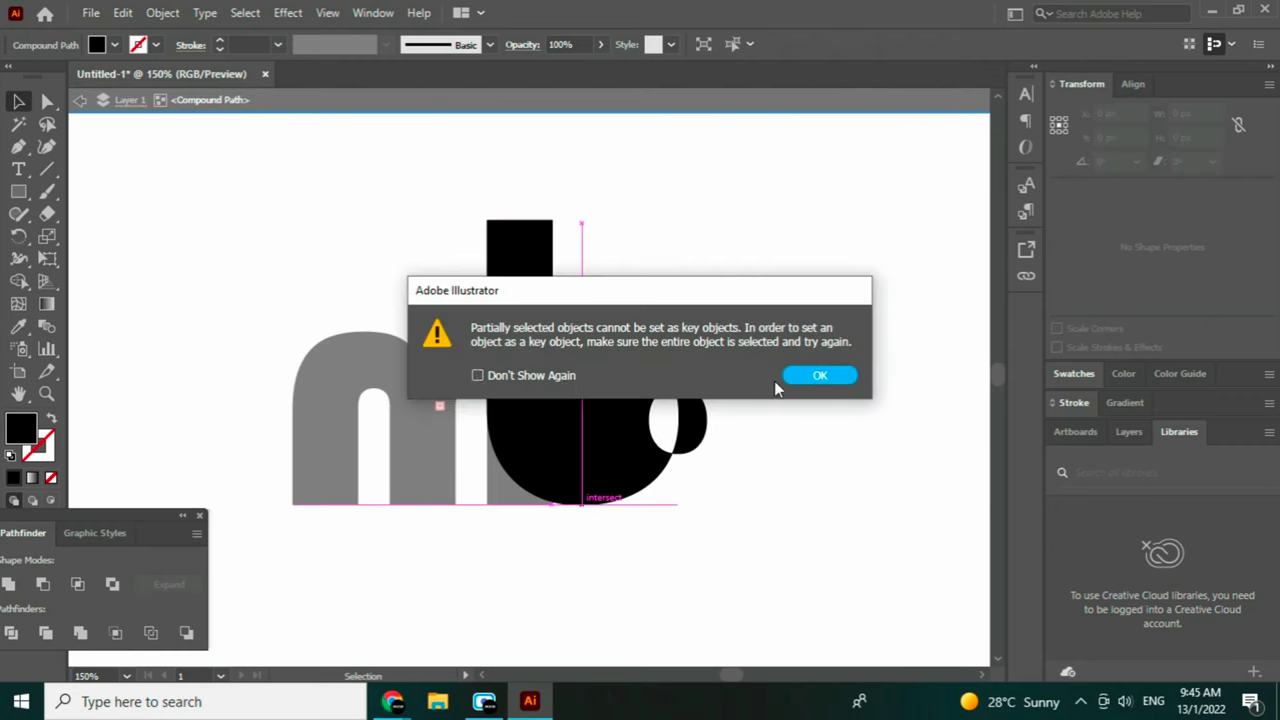
click(785, 380)
key(ctrl+z)
right_click(727, 432)
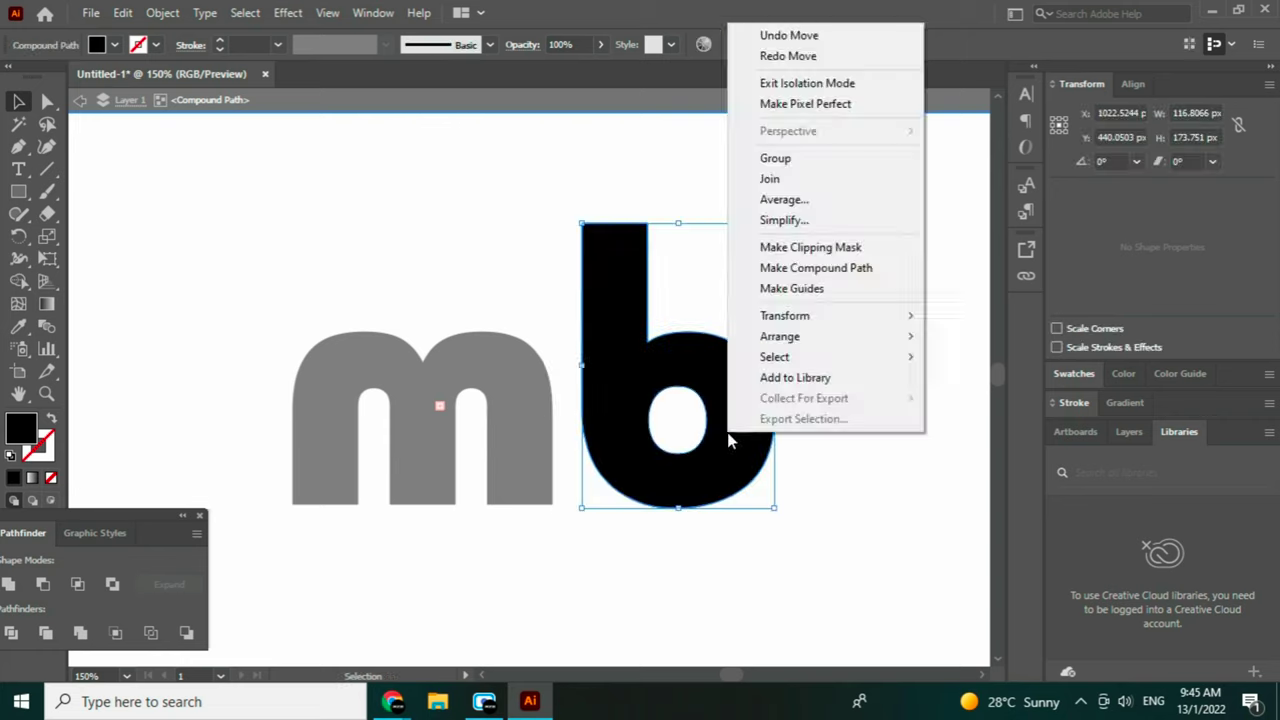
click(775, 158)
key(ctrl+z)
Try to move both outlined letters together, and undo the recent changes.
double_click(808, 398)
drag(707, 378, 716, 364)
right_click(716, 364)
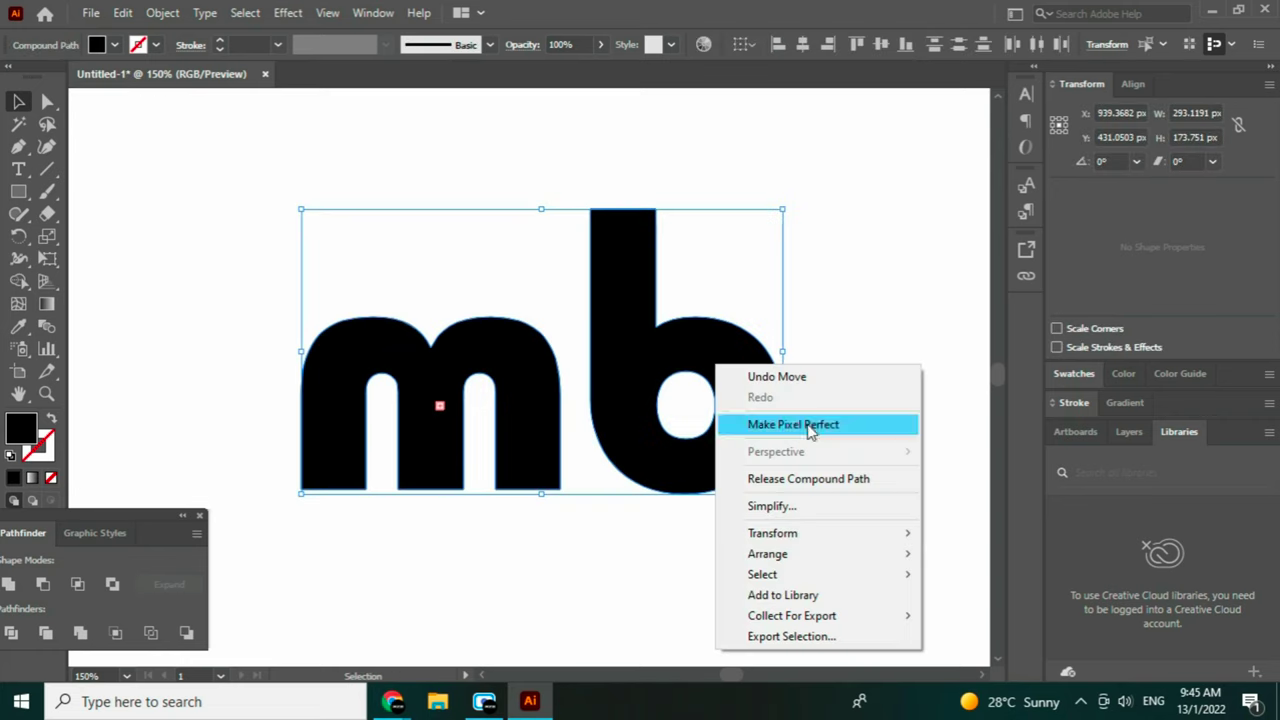
click(658, 334)
right_click(594, 327)
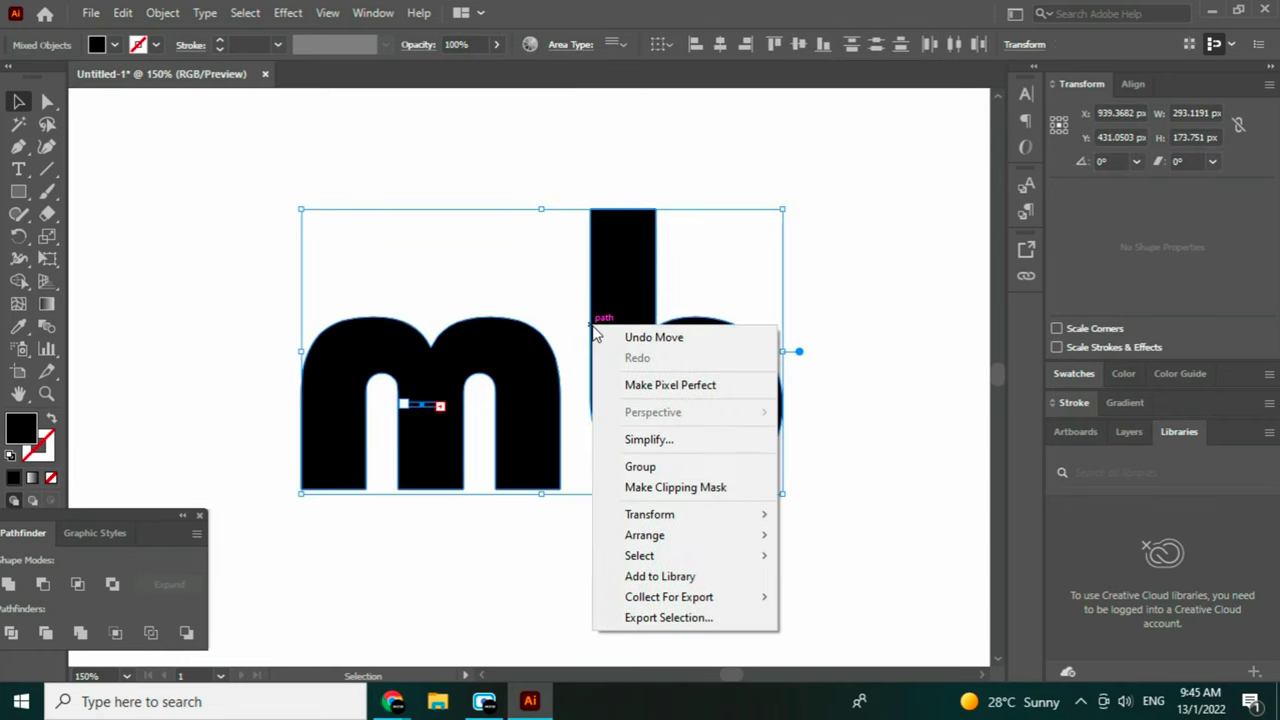
click(535, 268)
key(ctrl+z)
key(ctrl+z)
key(ctrl+z)
key(ctrl+z)
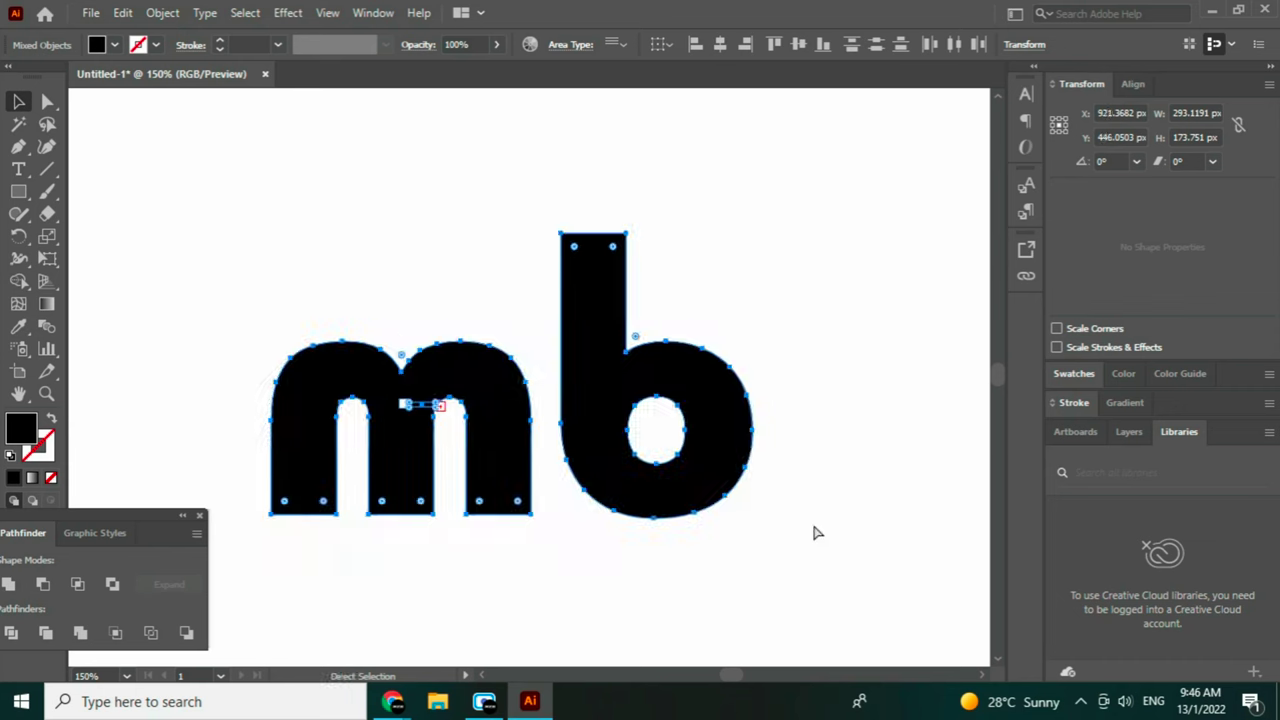
Isolate the outlined b and move it so its stem overlaps the last leg of the m.
right_click(664, 428)
right_click(606, 267)
click(690, 423)
right_click(682, 329)
click(736, 485)
drag(676, 331, 692, 329)
double_click(694, 328)
key(ctrl+z)
drag(605, 311, 512, 299)
Exit isolation mode and select the outlined m.
click(790, 380)
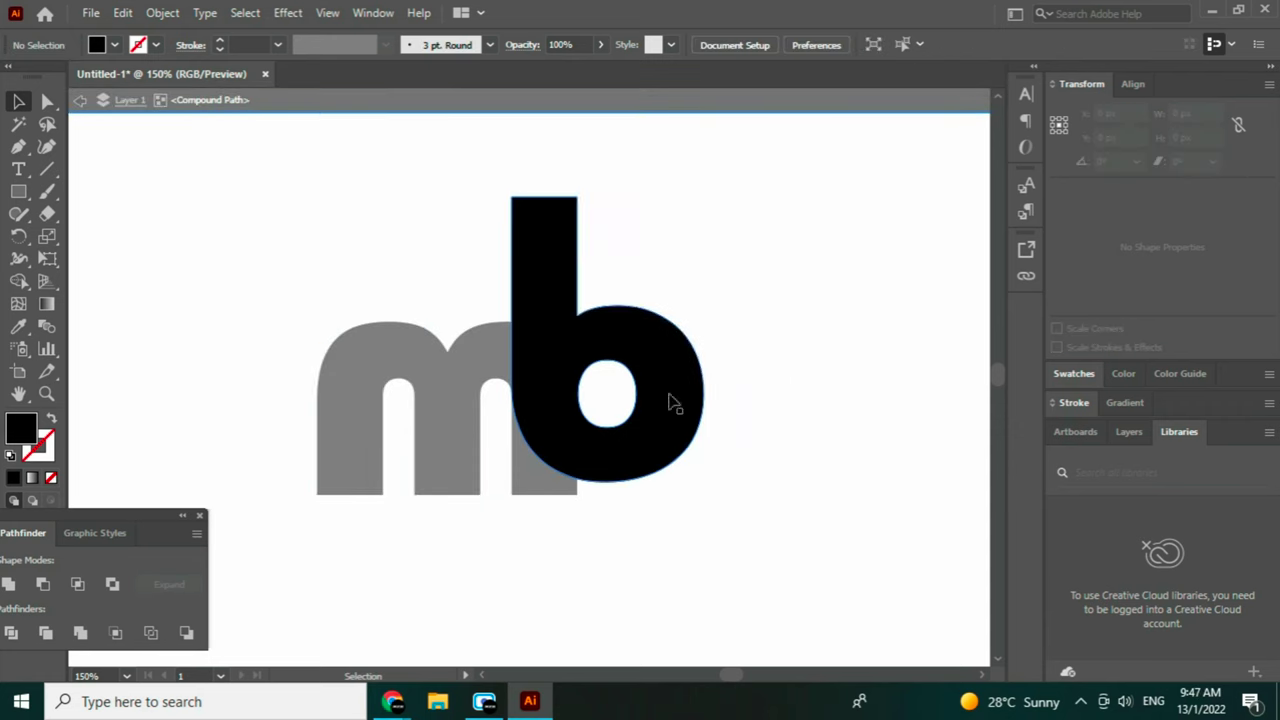
right_click(559, 371)
click(768, 488)
click(520, 328)
double_click(420, 280)
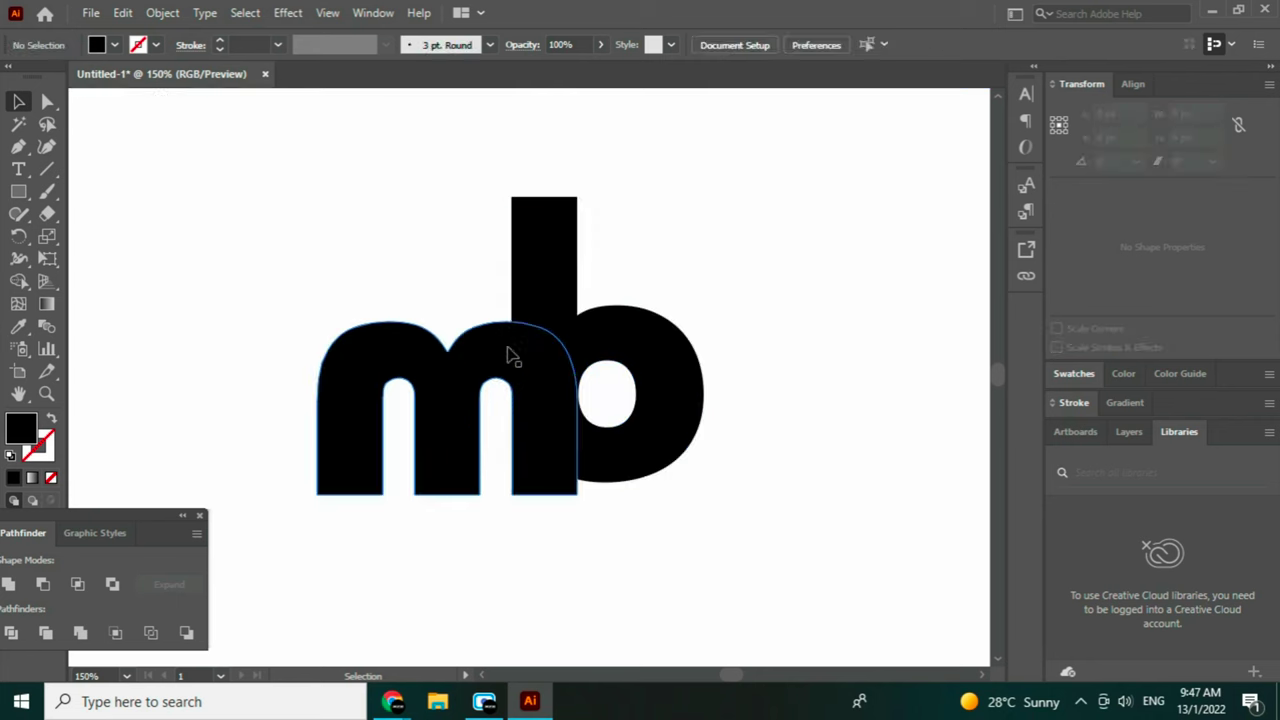
click(503, 360)
drag(18, 169, 238, 240)
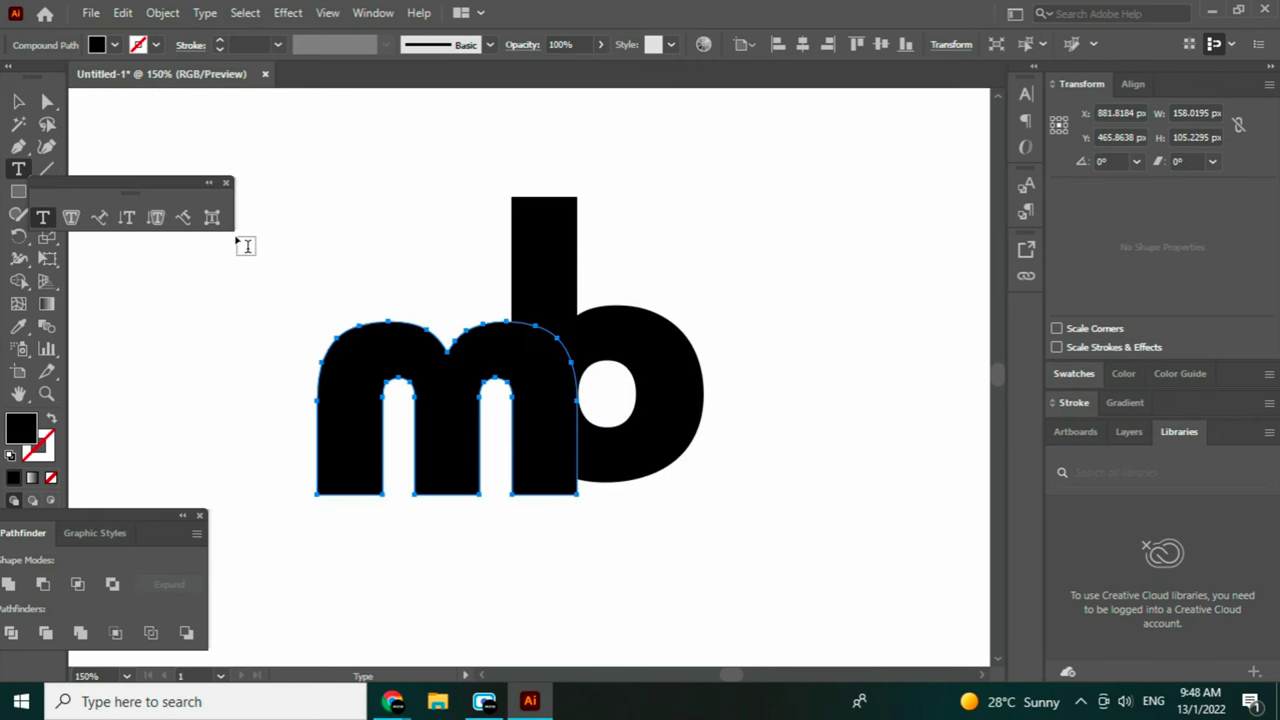
click(209, 183)
click(167, 252)
drag(407, 335, 570, 525)
key(ctrl+z)
key(ctrl+z)
key(v)
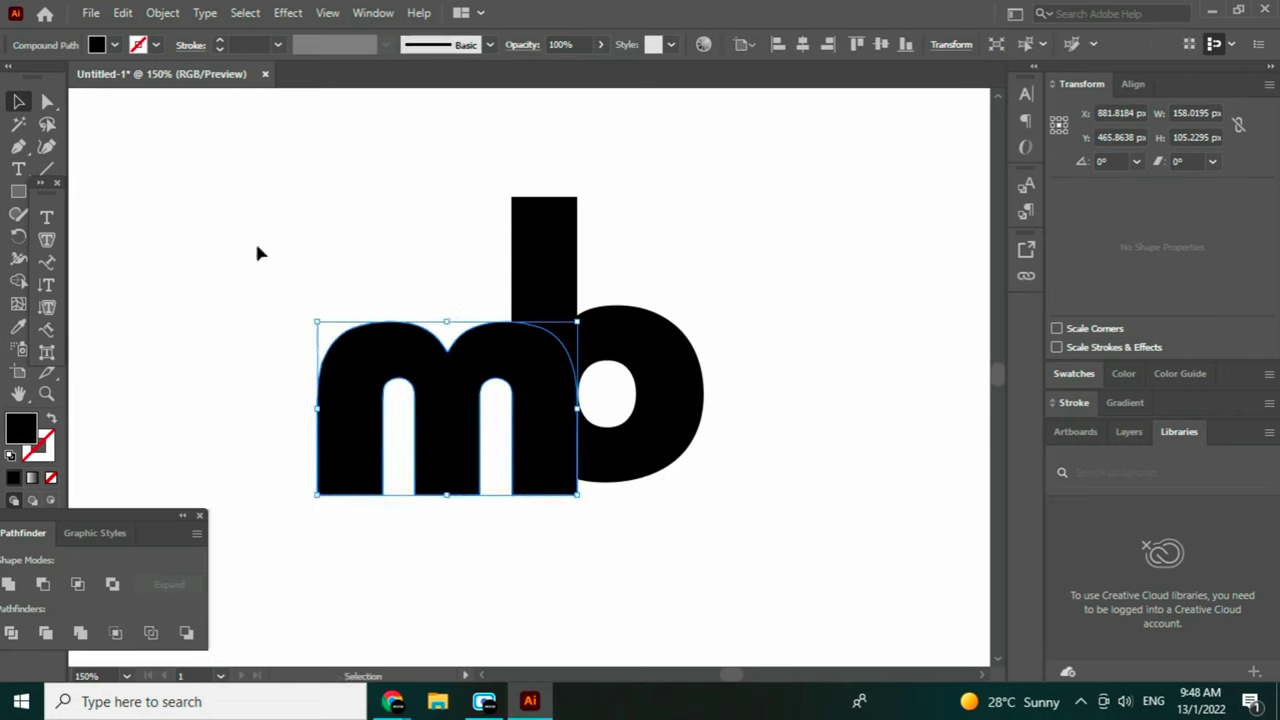
Offset the m's path by 7 px with miter joins and a miter limit of 4.
click(162, 12)
mouse_move(408, 457)
click(549, 521)
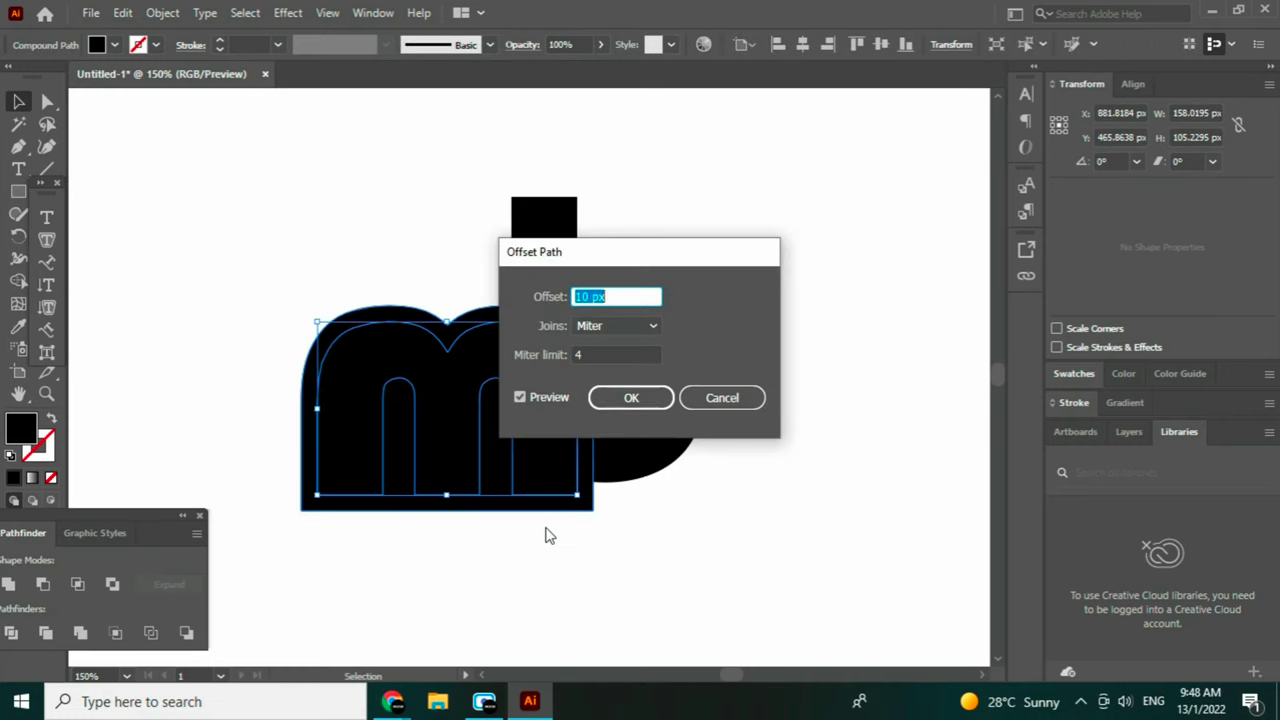
text(7)
key(Tab)
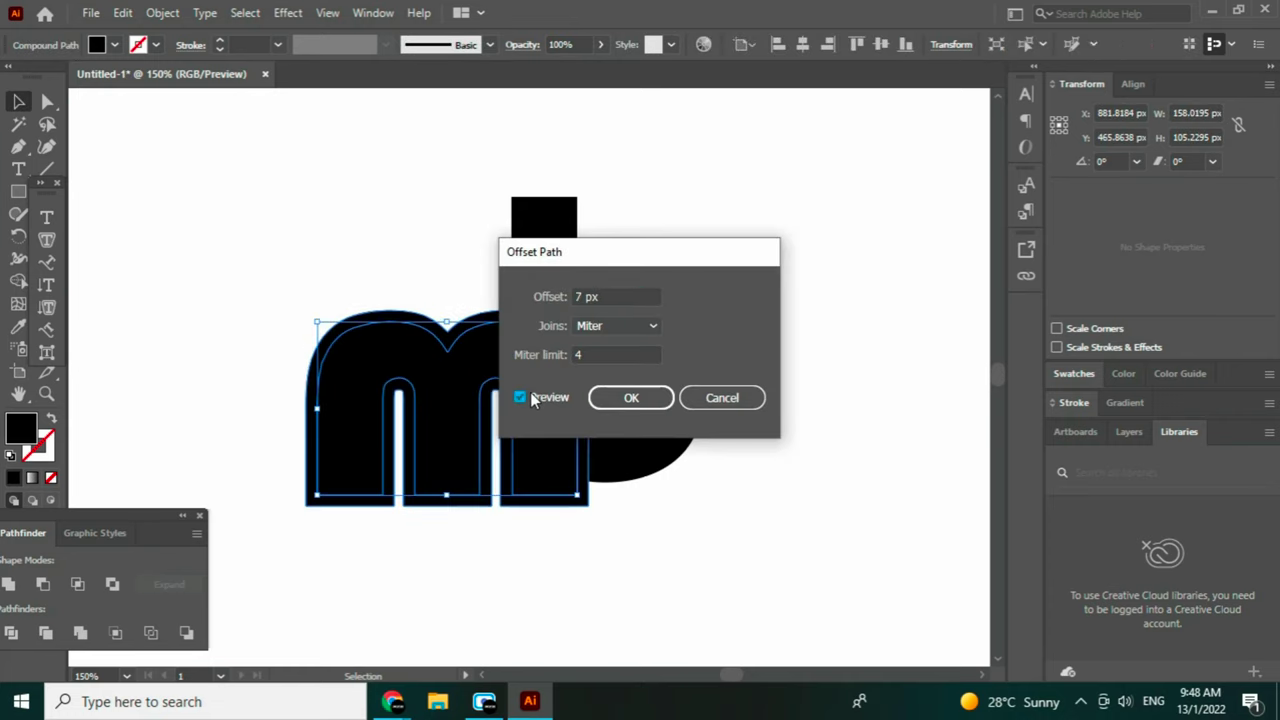
click(629, 397)
Divide the overlapping m, offset outline and b with Pathfinder and ungroup the resulting pieces.
drag(755, 572, 283, 177)
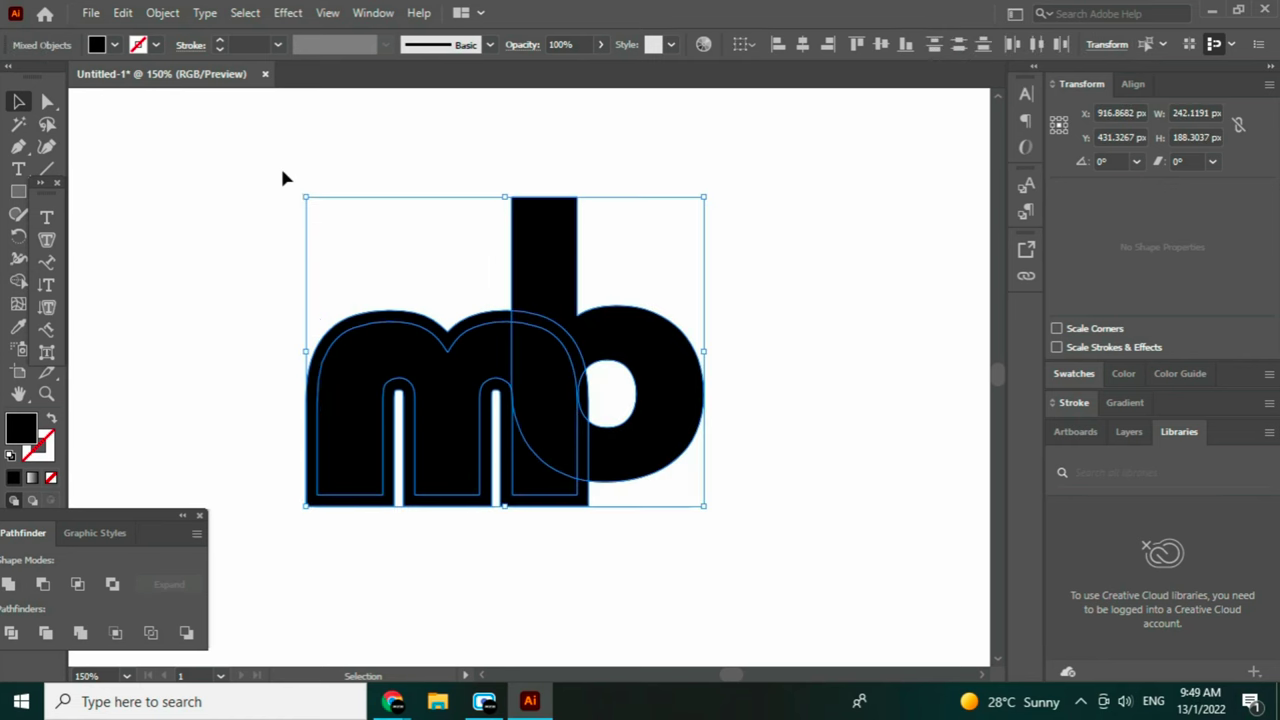
click(11, 632)
right_click(548, 384)
click(627, 214)
click(849, 405)
drag(849, 397, 311, 190)
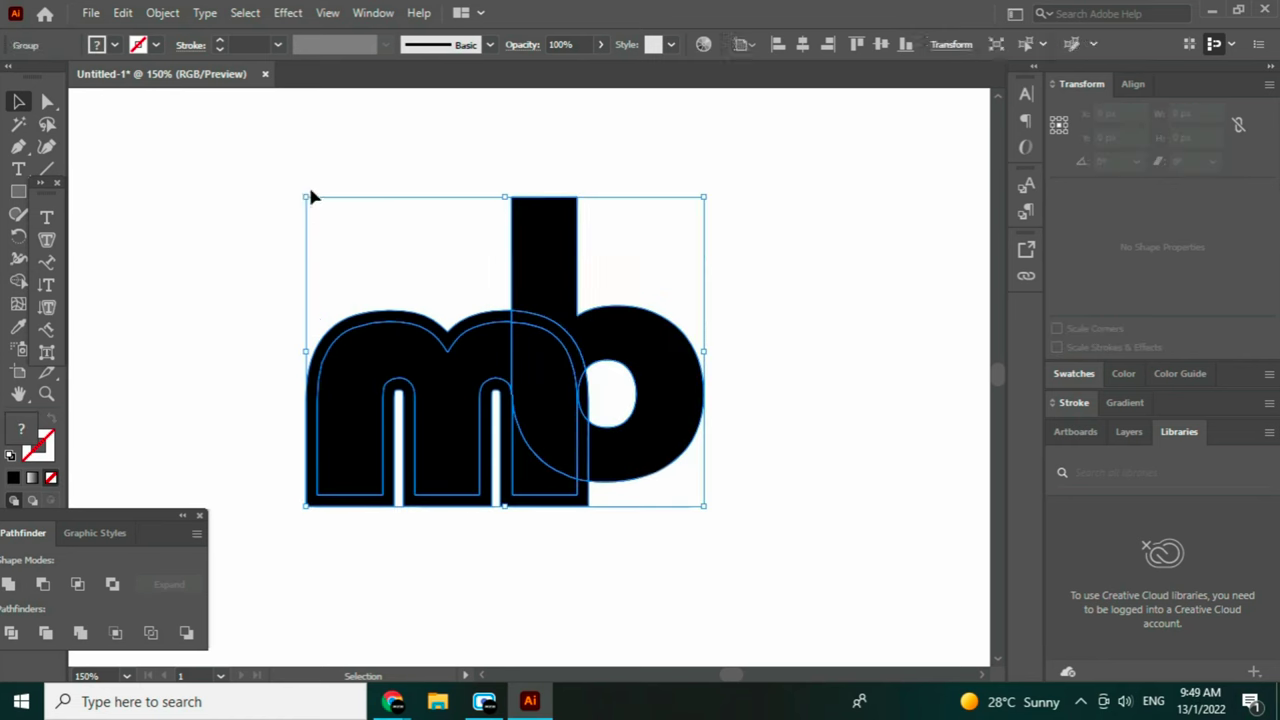
right_click(567, 312)
click(650, 475)
click(690, 530)
Delete the remainder of the m's last leg below the b and the offset outline around the m.
click(525, 464)
key(Delete)
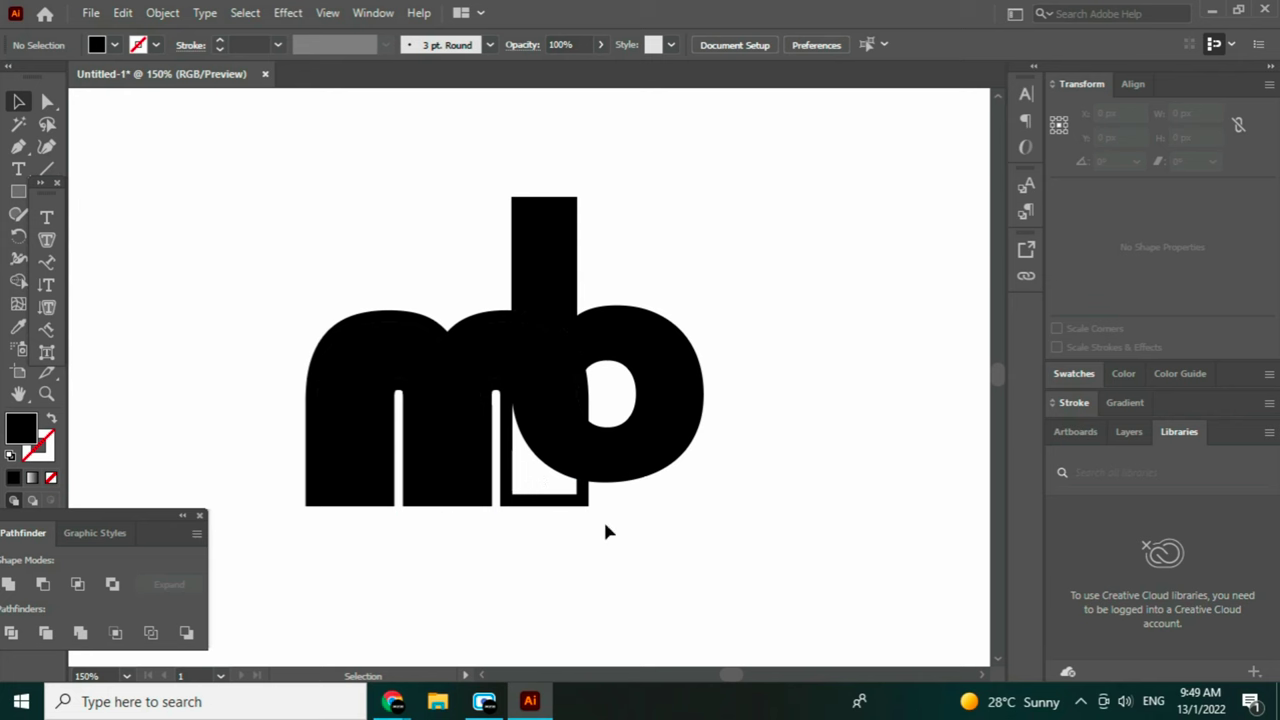
click(537, 503)
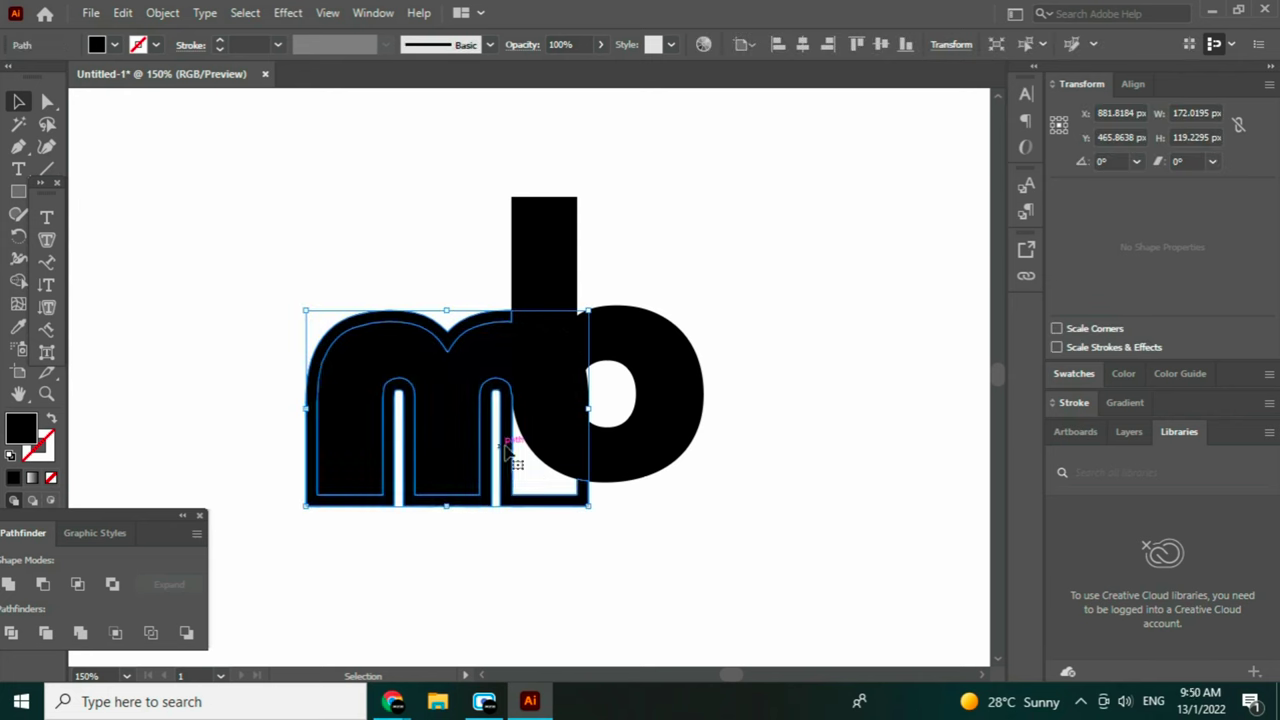
key(Delete)
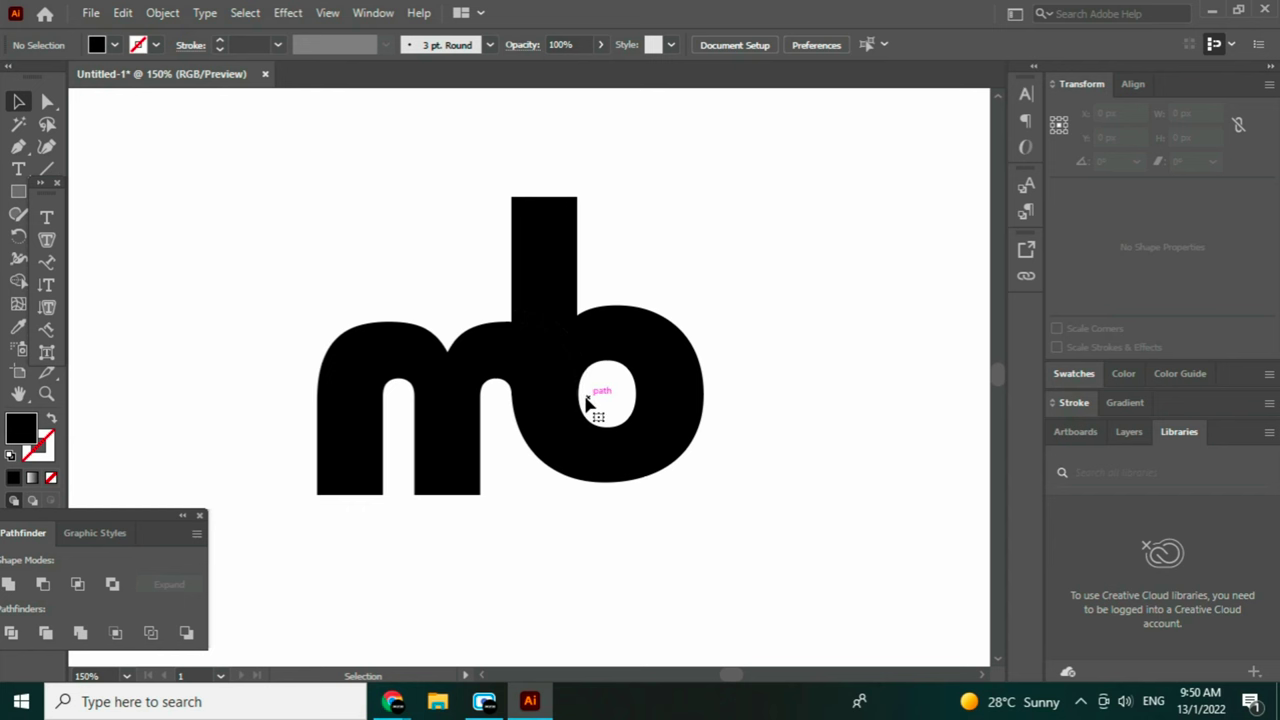
click(587, 400)
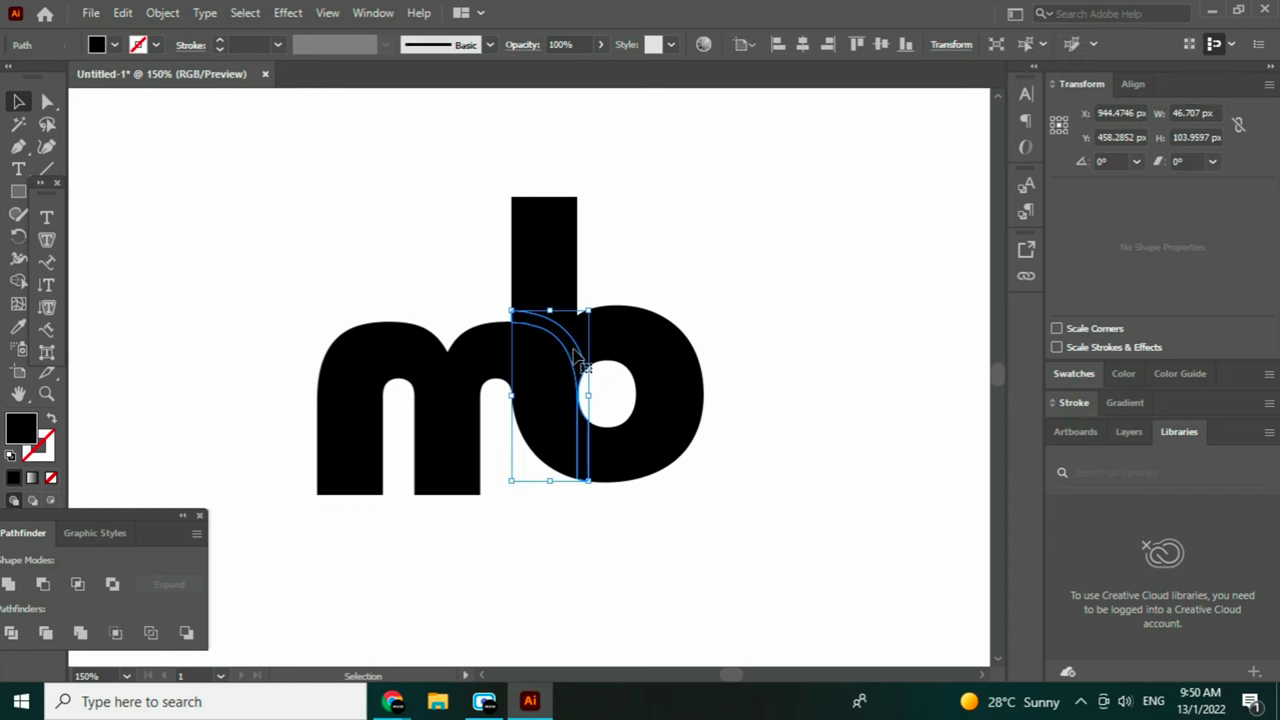
click(617, 210)
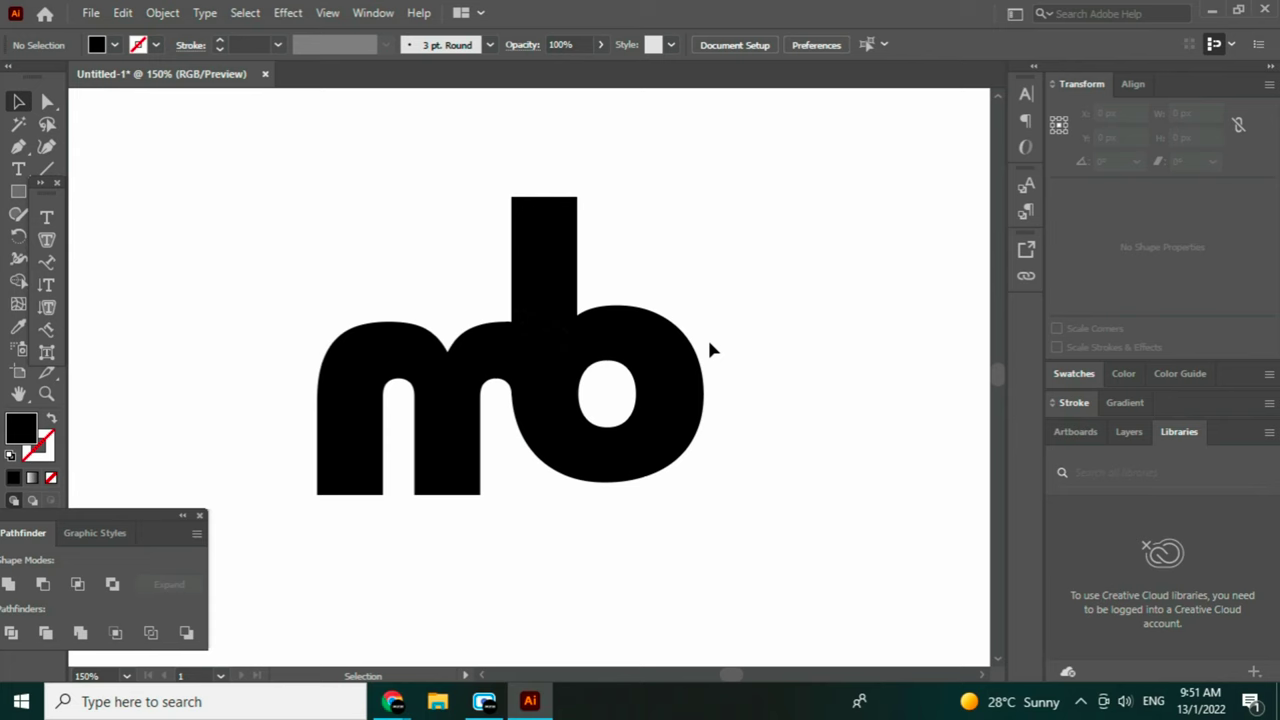
Try to divide the overlapping pieces with a line about 4.5 px long across the left edge of the b's counter.
key(ctrl+plus)
click(127, 678)
click(156, 343)
drag(672, 415, 656, 423)
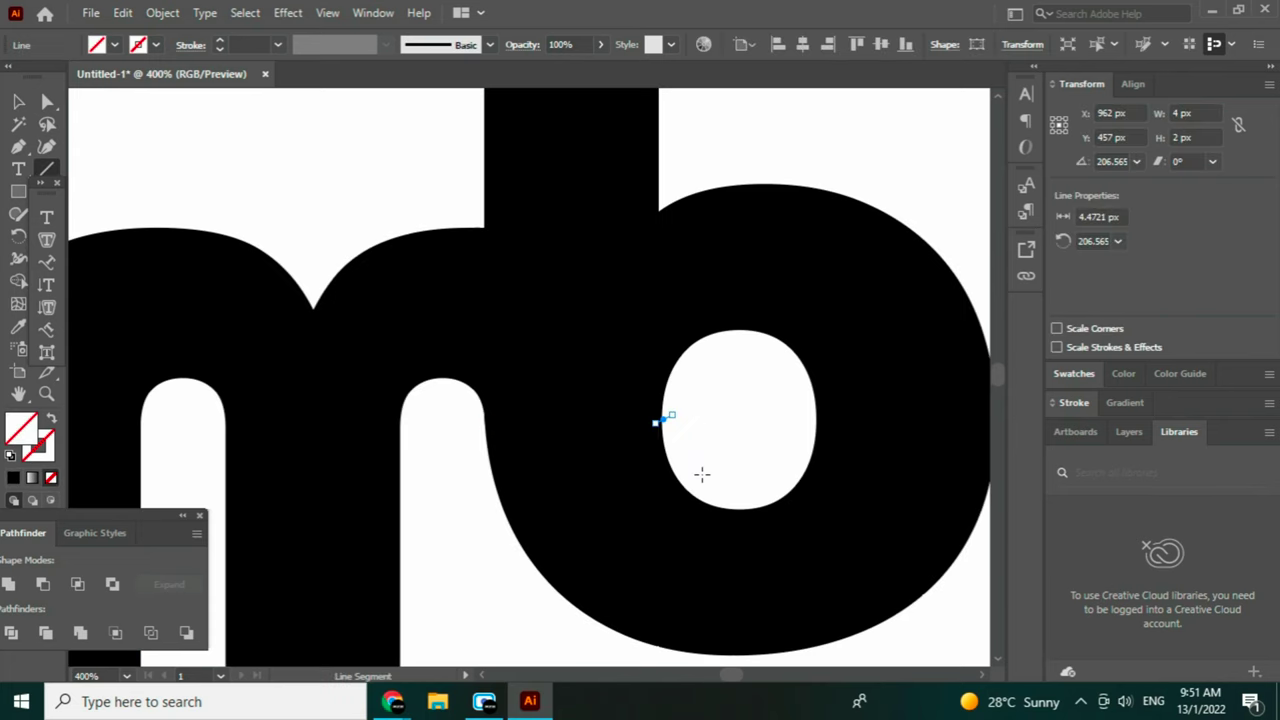
drag(726, 363, 590, 450)
key(ctrl+z)
click(19, 102)
drag(722, 385, 567, 517)
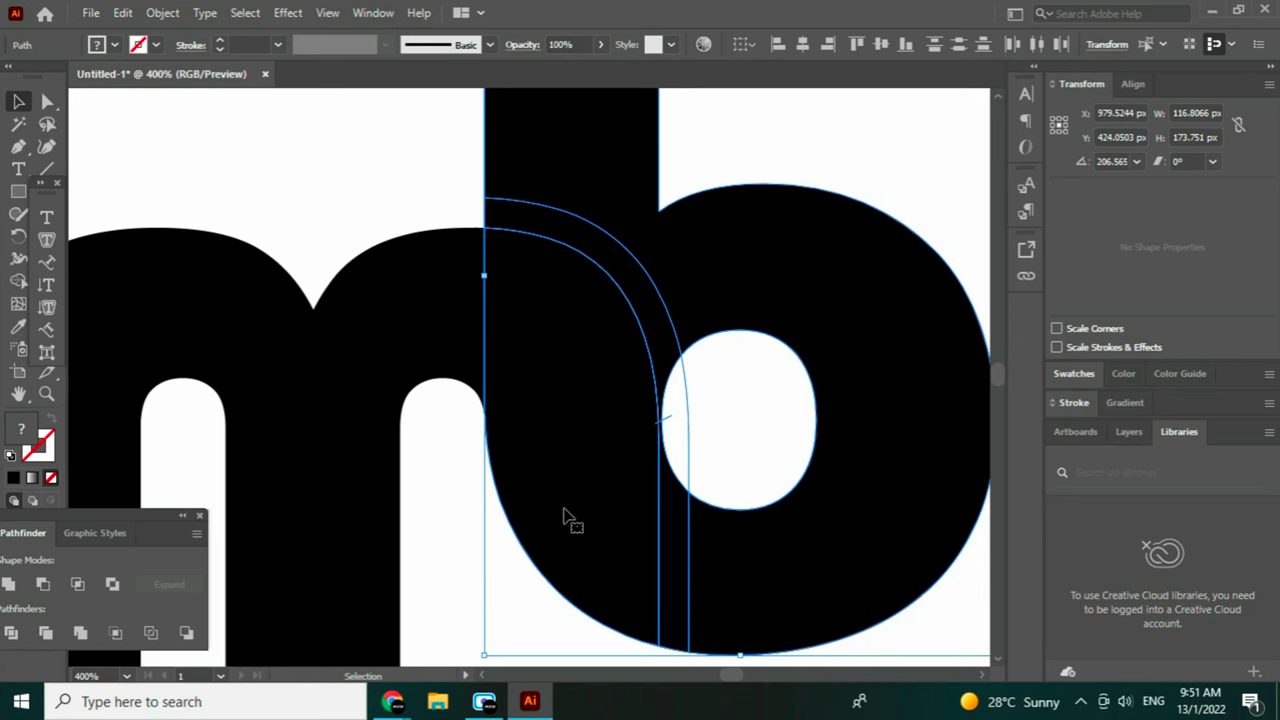
click(12, 633)
click(453, 606)
Draw a line about 18 px long across the counter's left edge, and divide and ungroup the overlapping pieces with it.
key(backslash)
drag(711, 397, 637, 423)
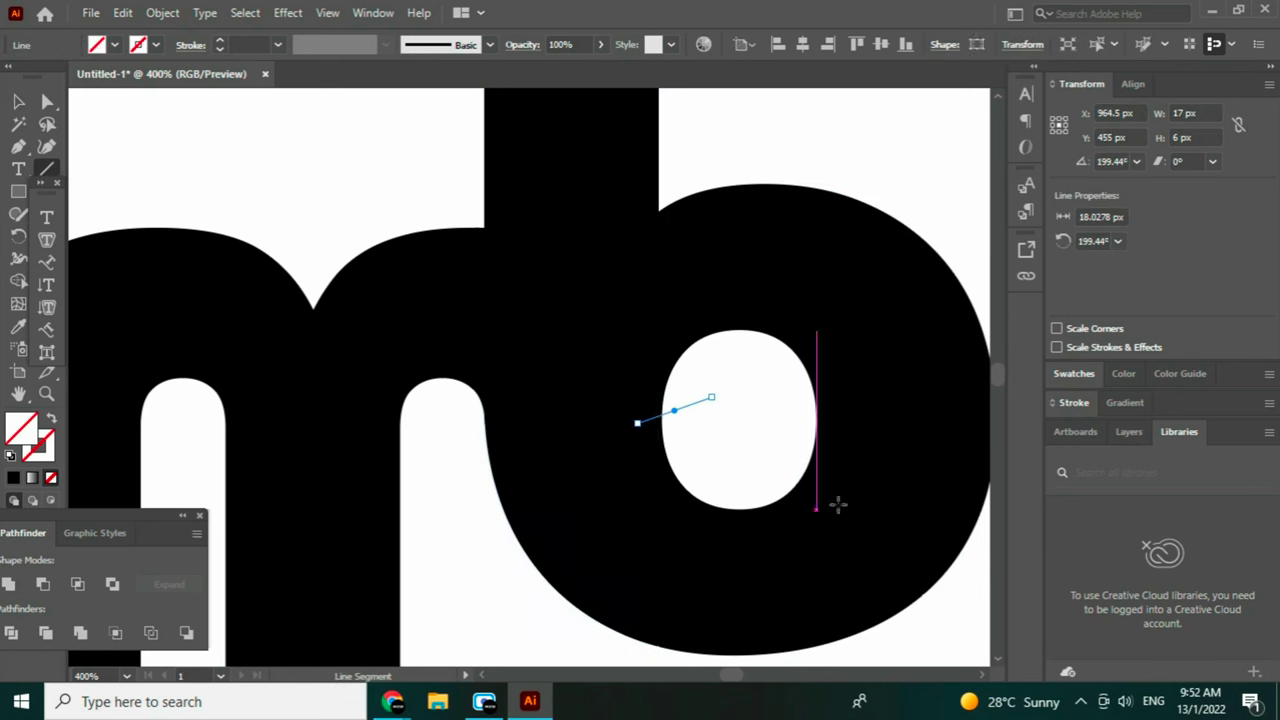
key(v)
click(499, 573)
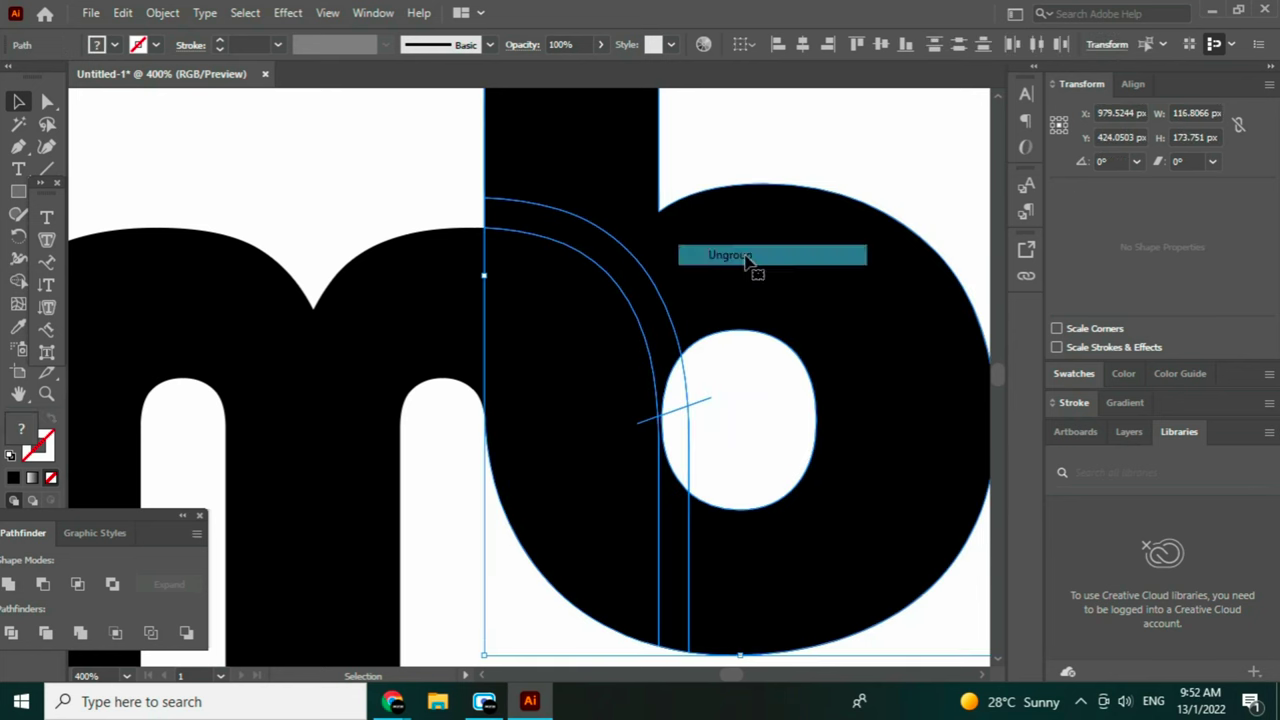
Delete the curved offset strip between the m and the upper part of the b.
click(792, 385)
click(127, 676)
click(154, 405)
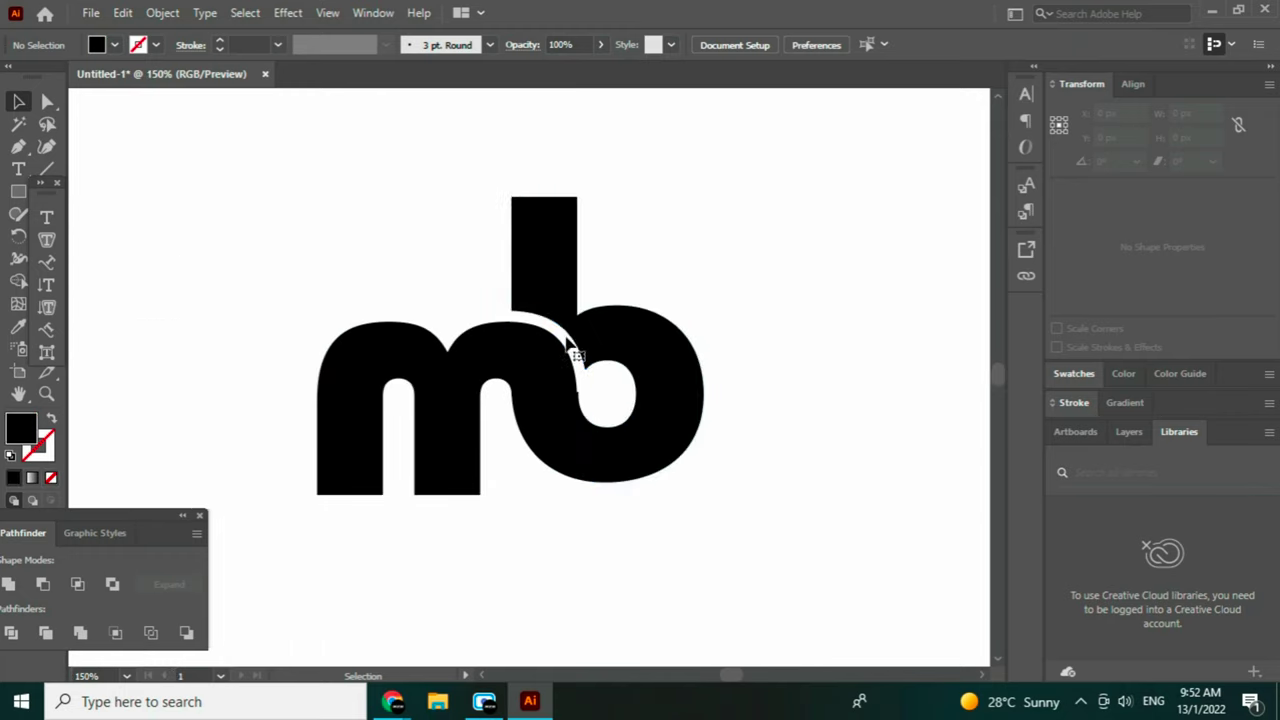
Try to move the piece at the small notch on the left edge of the b's counter.
click(127, 676)
click(162, 345)
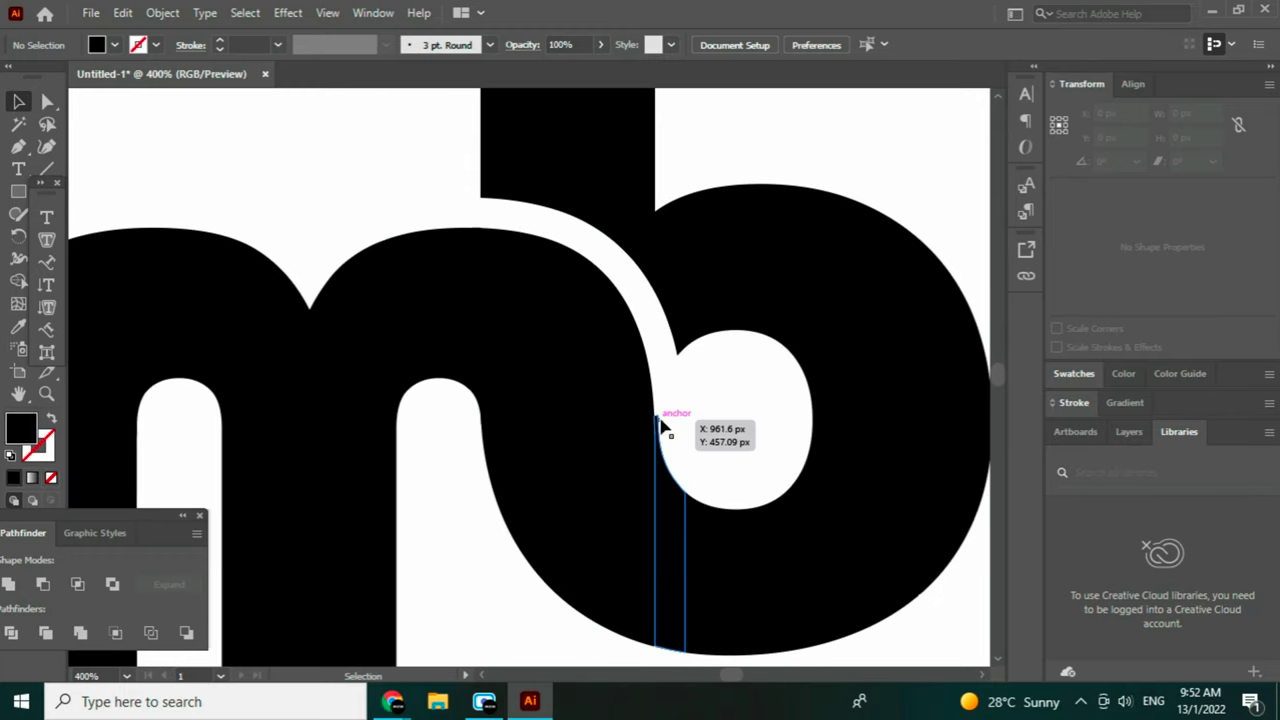
drag(658, 427, 686, 443)
key(ctrl+z)
click(726, 448)
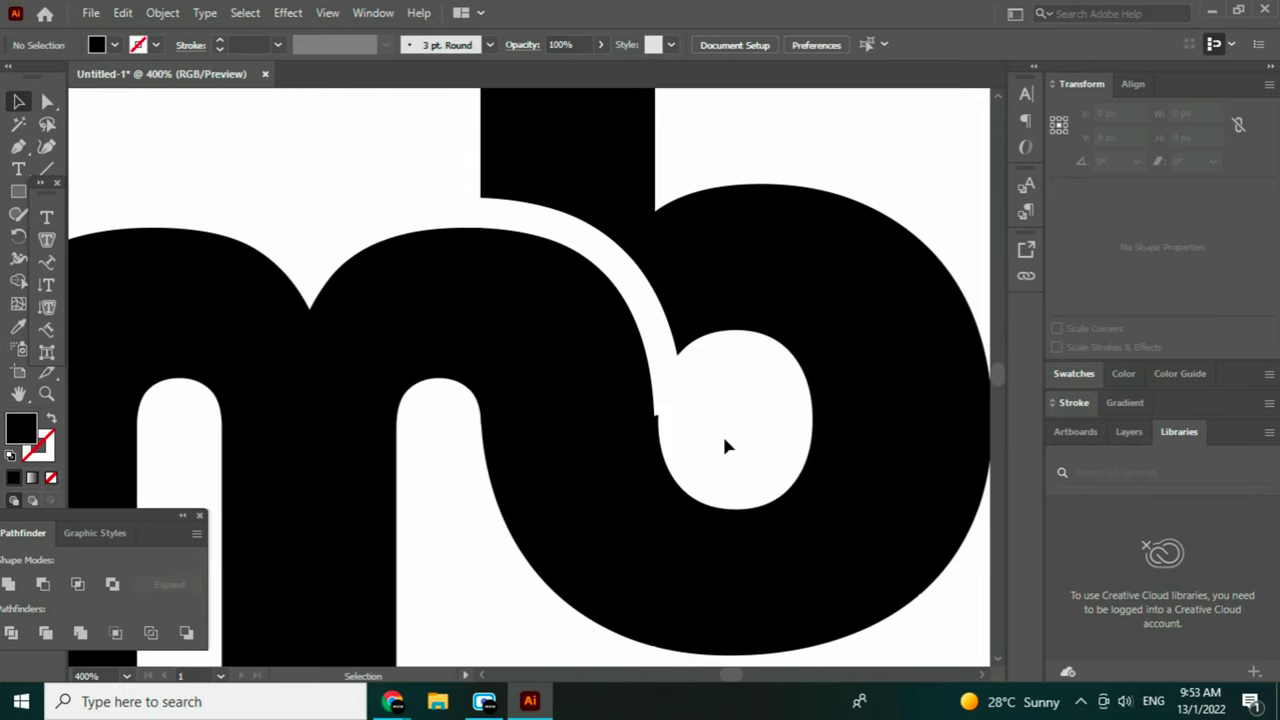
Try to merge all the logo pieces with Pathfinder Unite.
click(127, 676)
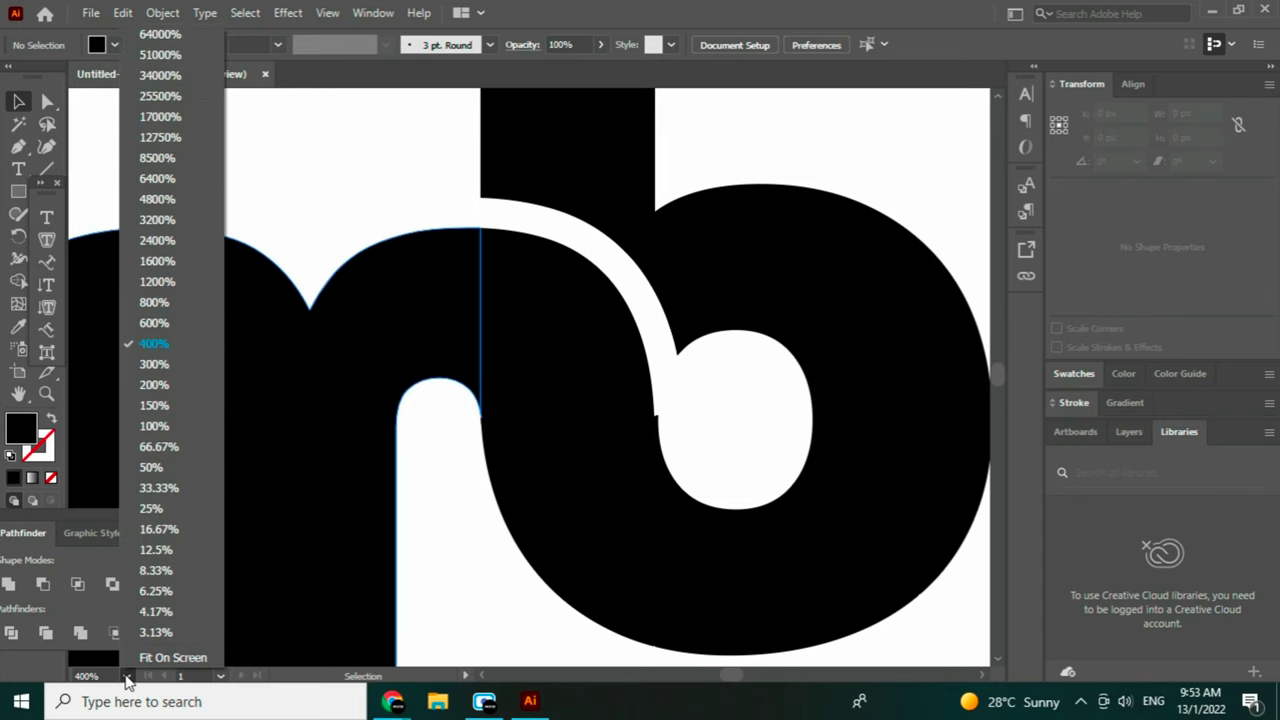
click(154, 384)
click(613, 386)
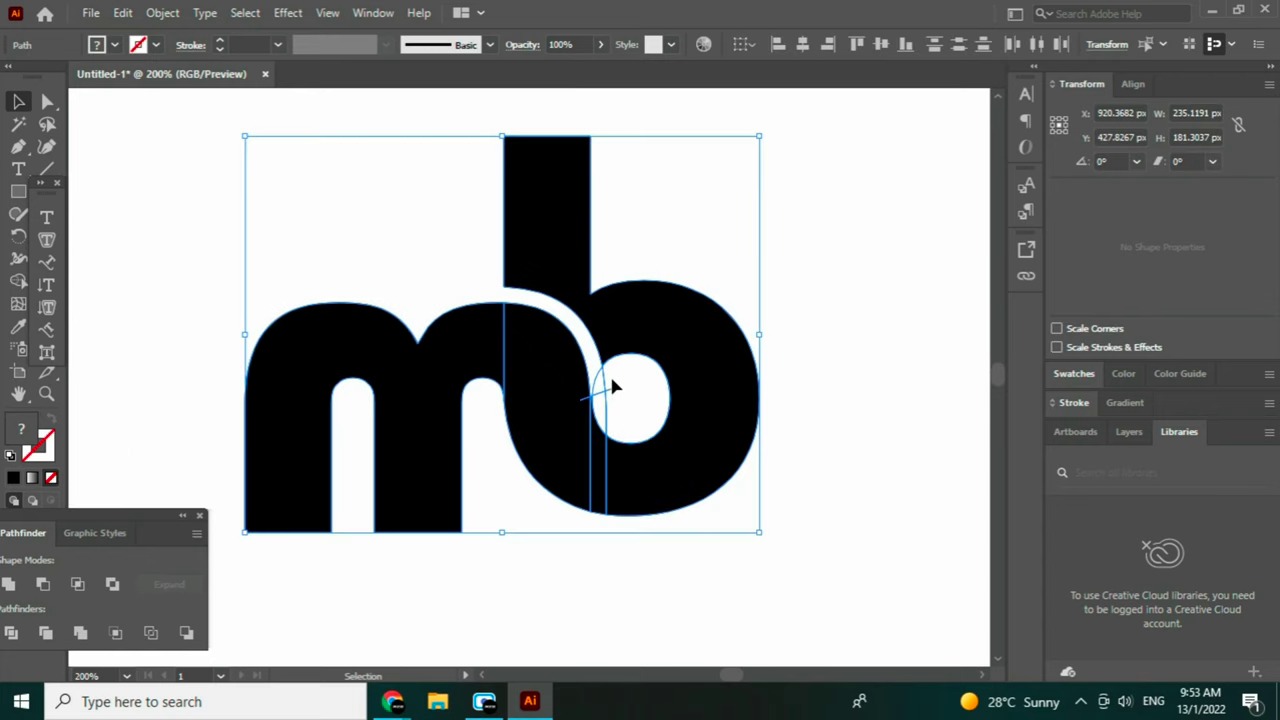
click(8, 584)
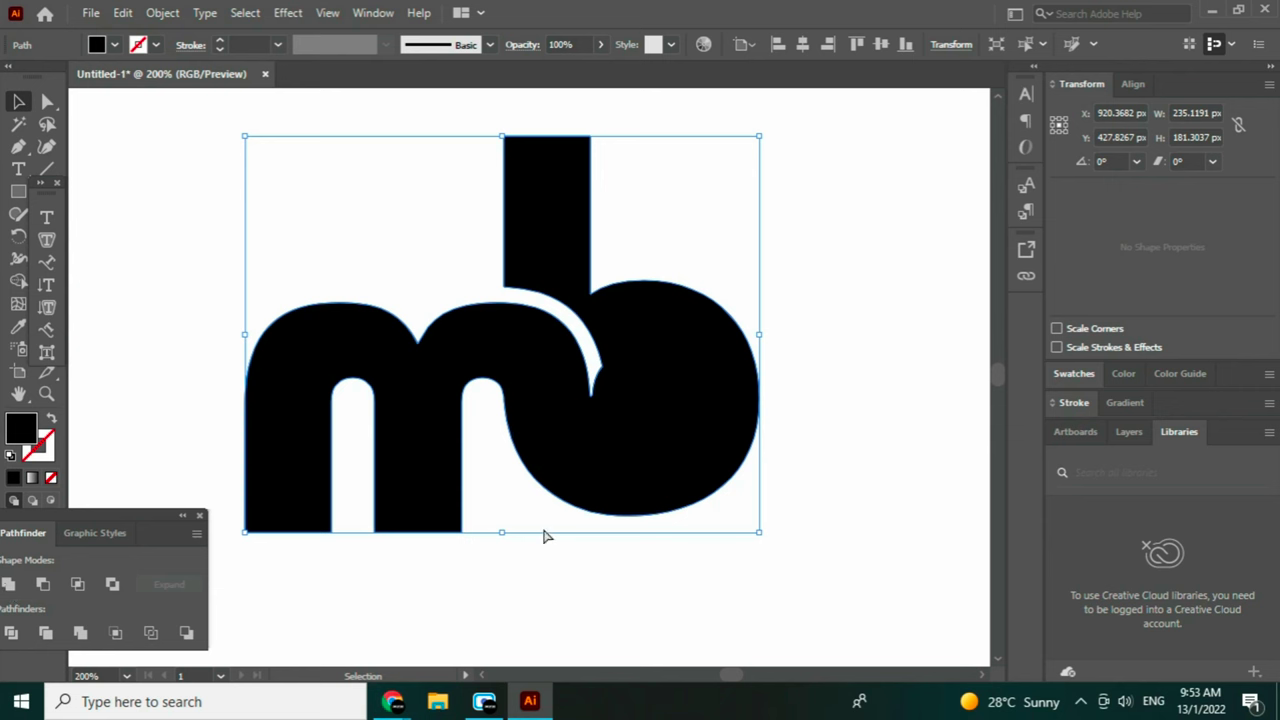
key(ctrl+z)
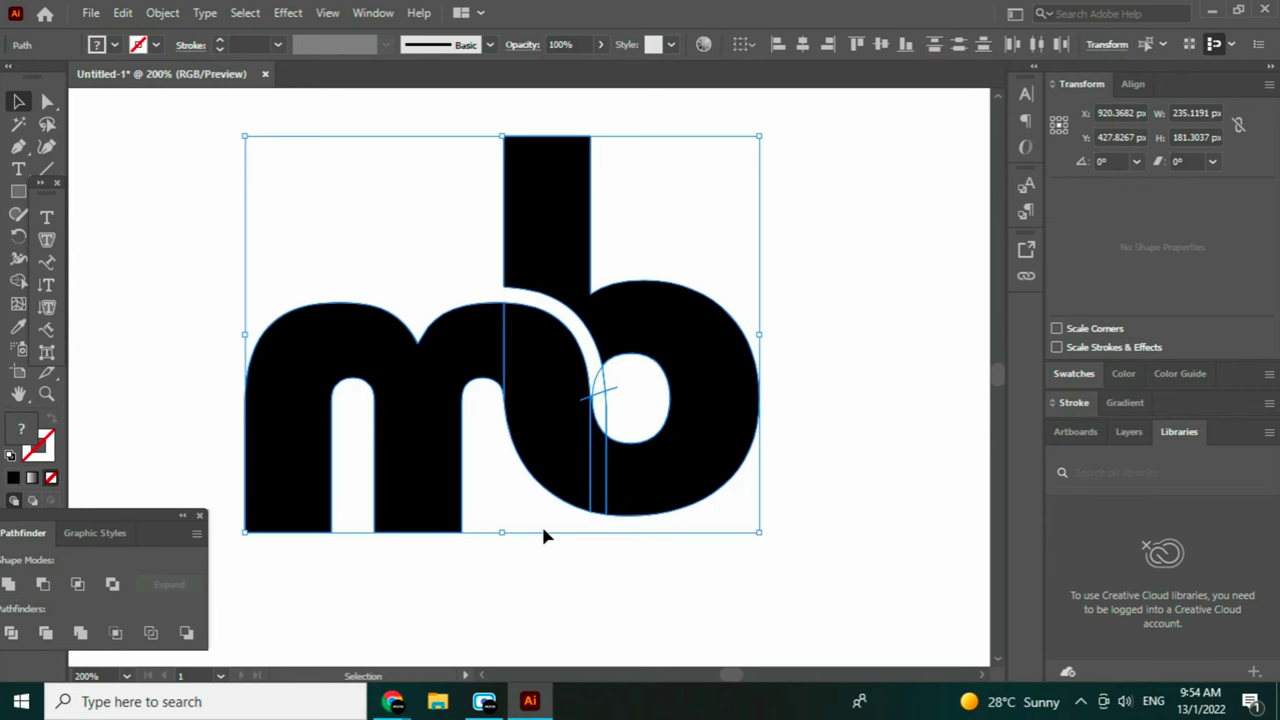
click(612, 432)
Smooth the notch where the m meets the b's counter by moving its anchor points with Direct Selection.
click(46, 394)
click(611, 403)
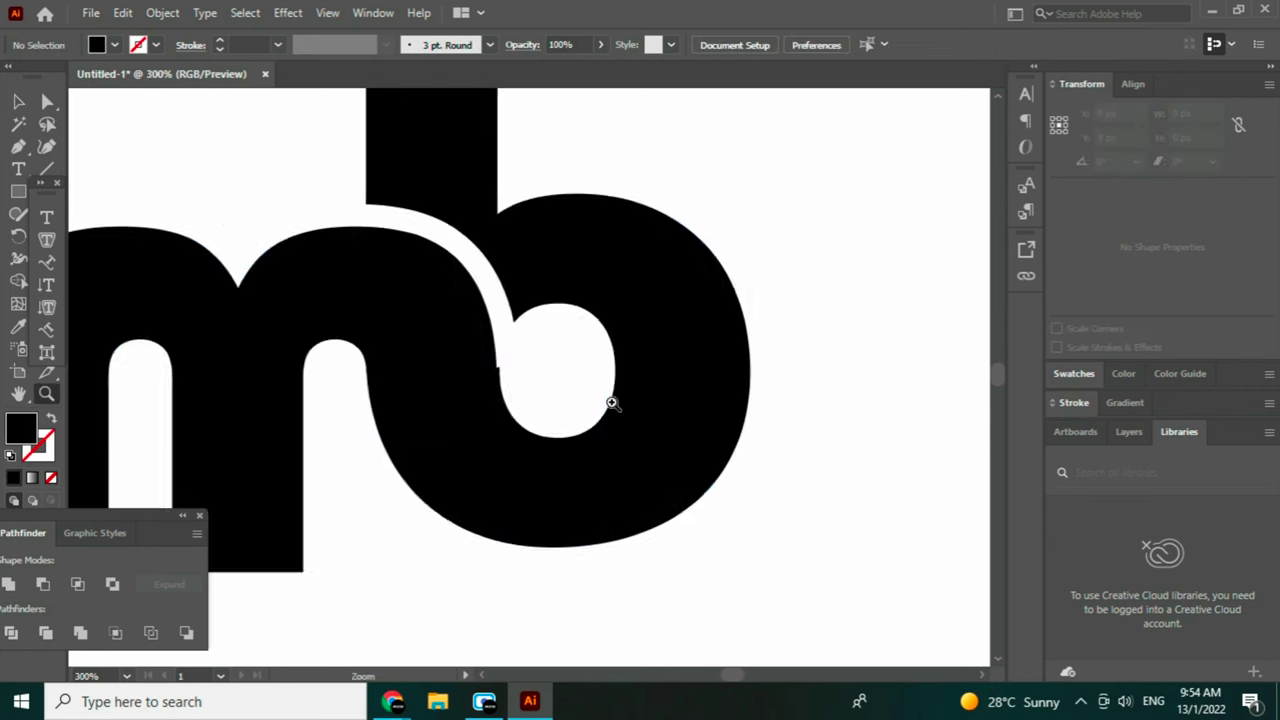
click(512, 372)
click(512, 372)
click(512, 372)
click(47, 102)
mouse_move(558, 376)
mouse_down()
mouse_move(564, 362)
mouse_move(558, 376)
mouse_up()
click(535, 400)
drag(557, 376, 552, 377)
click(626, 397)
Examine the smoothed join between the m and b up close and the whole lettermark at 150%.
scroll(731, 443, up, 5)
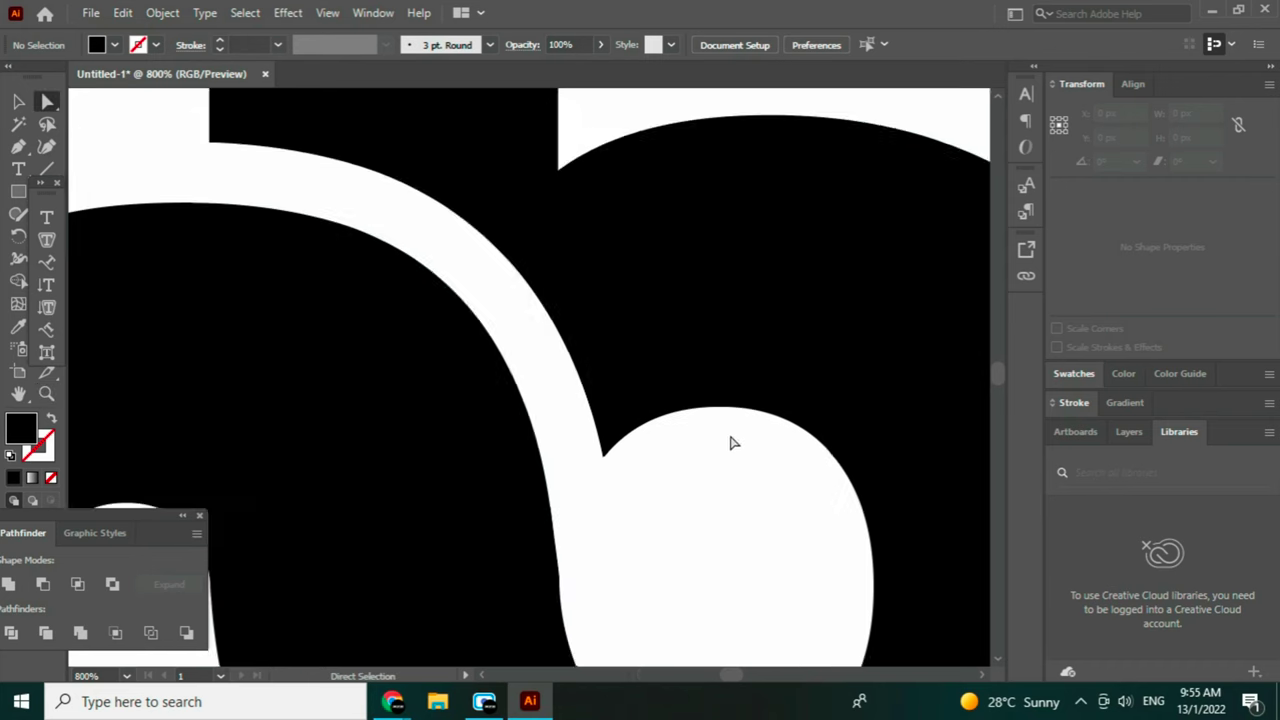
scroll(731, 443, down, 3)
scroll(358, 509, up, 4)
scroll(358, 509, down, 4)
scroll(358, 509, up, 3)
click(126, 676)
click(130, 268)
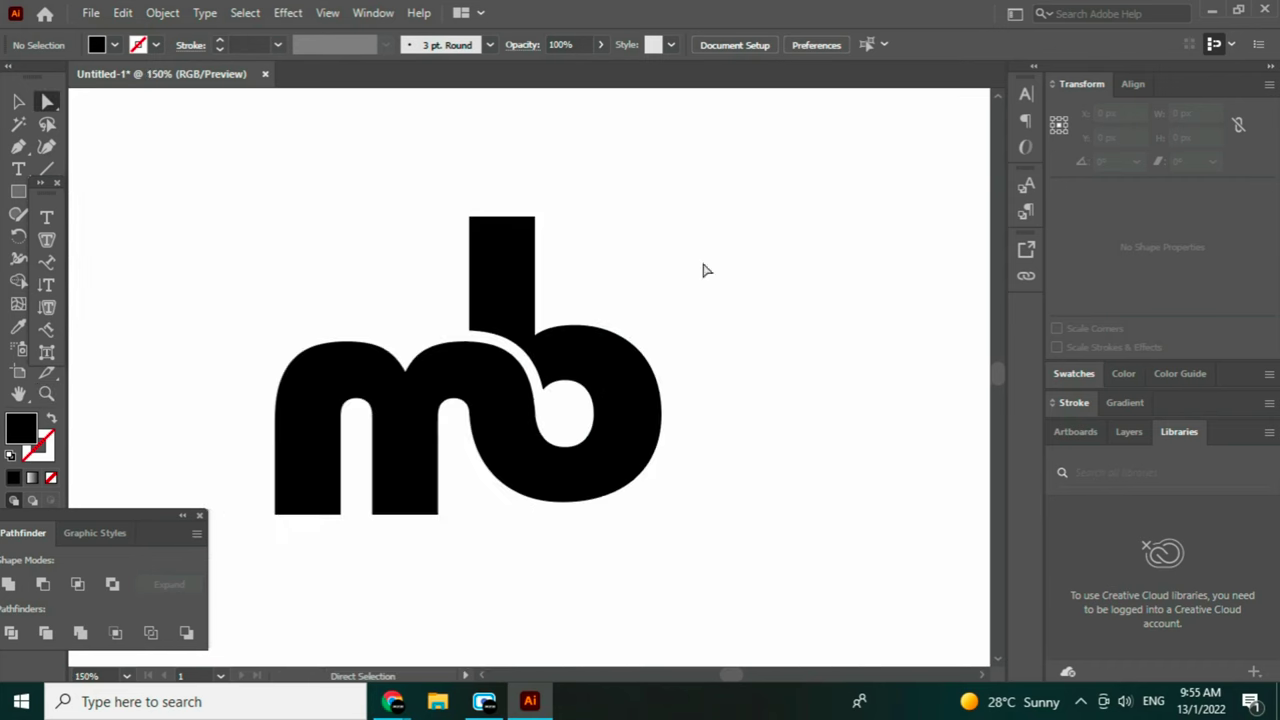
drag(738, 678, 735, 683)
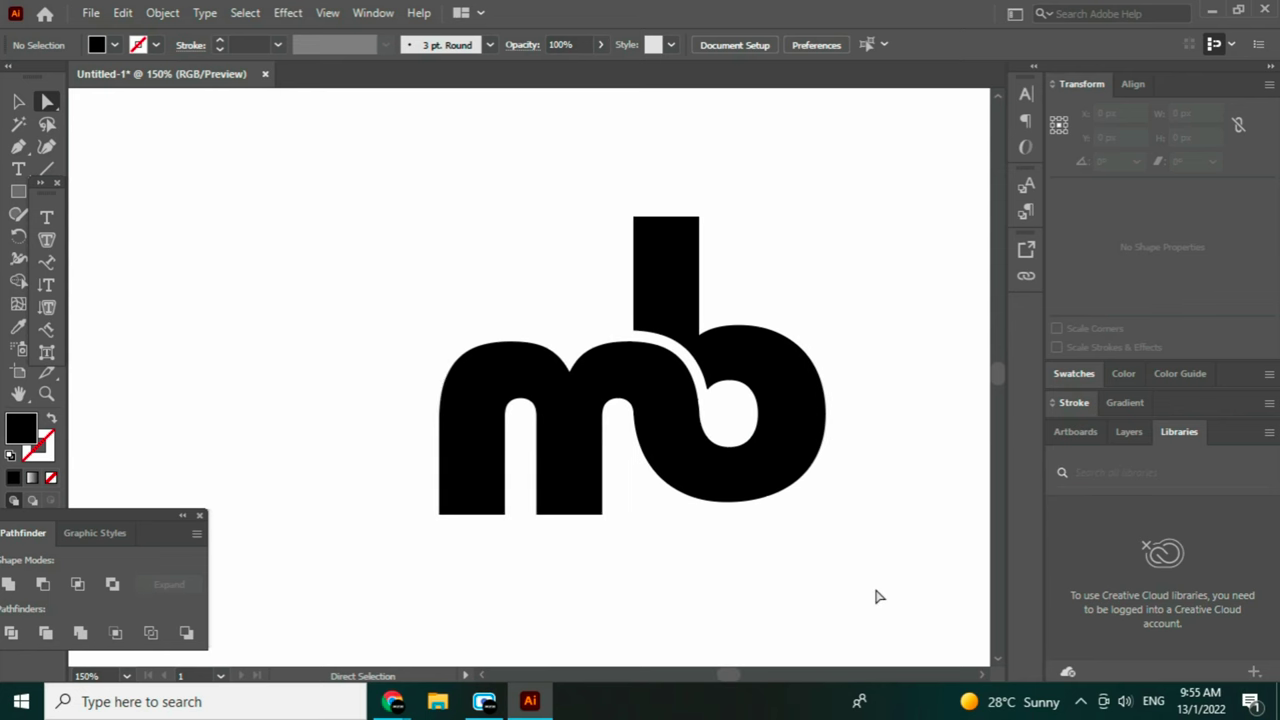
Group all the pieces of the mb lettermark.
drag(873, 583, 410, 190)
right_click(650, 398)
click(672, 408)
click(870, 488)
click(17, 101)
key(ctrl+a)
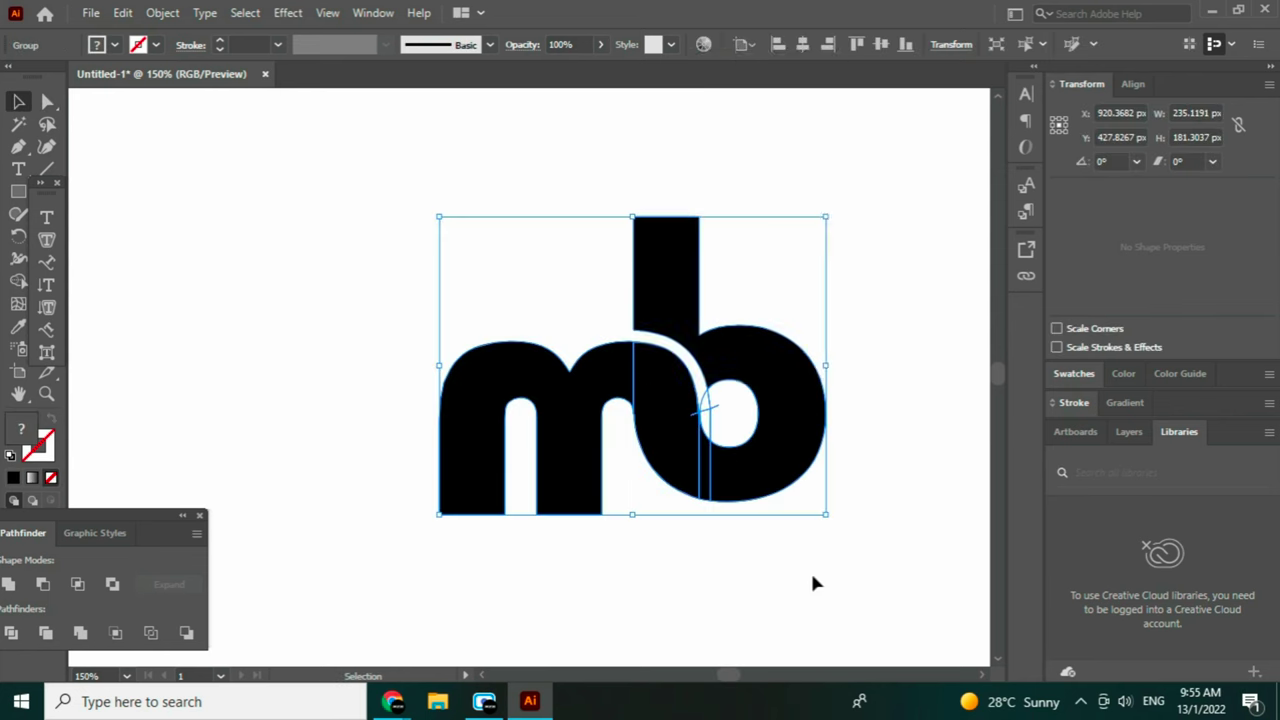
click(811, 578)
Draw an ellipse about 265 by 257 px around the letters, with no fill and a black stroke.
right_click(18, 191)
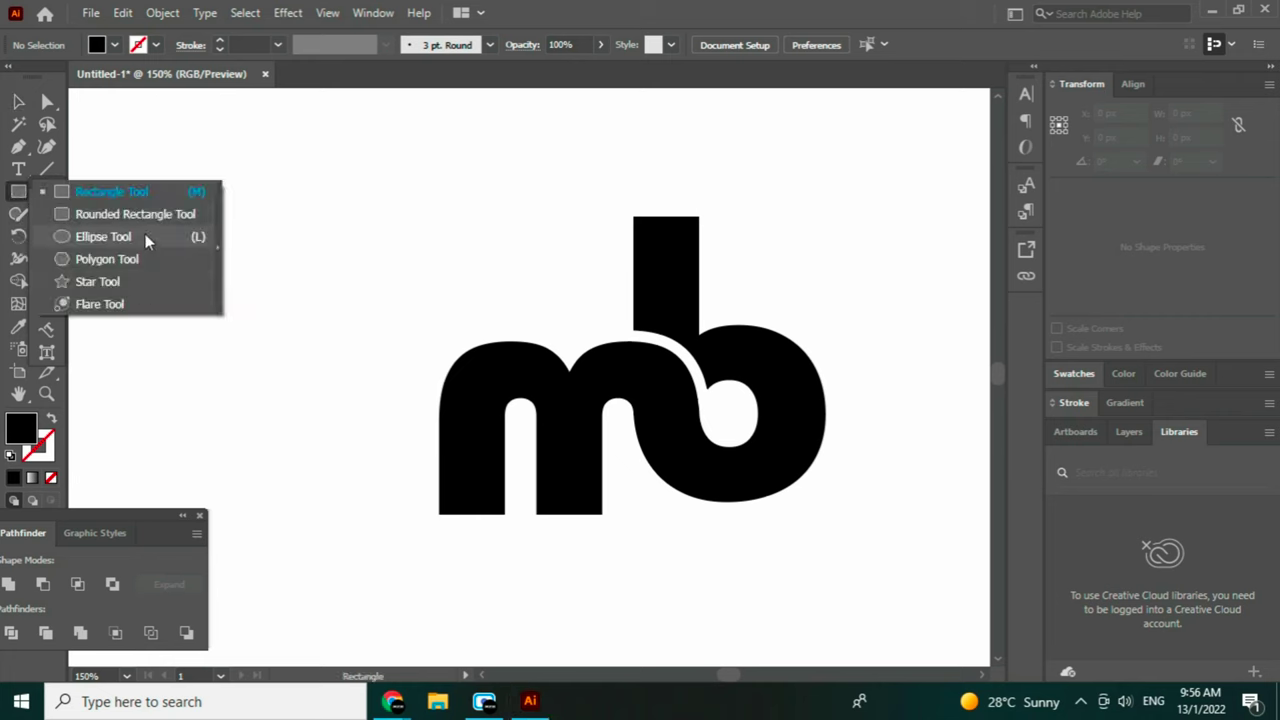
click(149, 238)
drag(728, 676, 729, 679)
drag(360, 194, 788, 617)
key(v)
drag(506, 346, 505, 356)
click(51, 418)
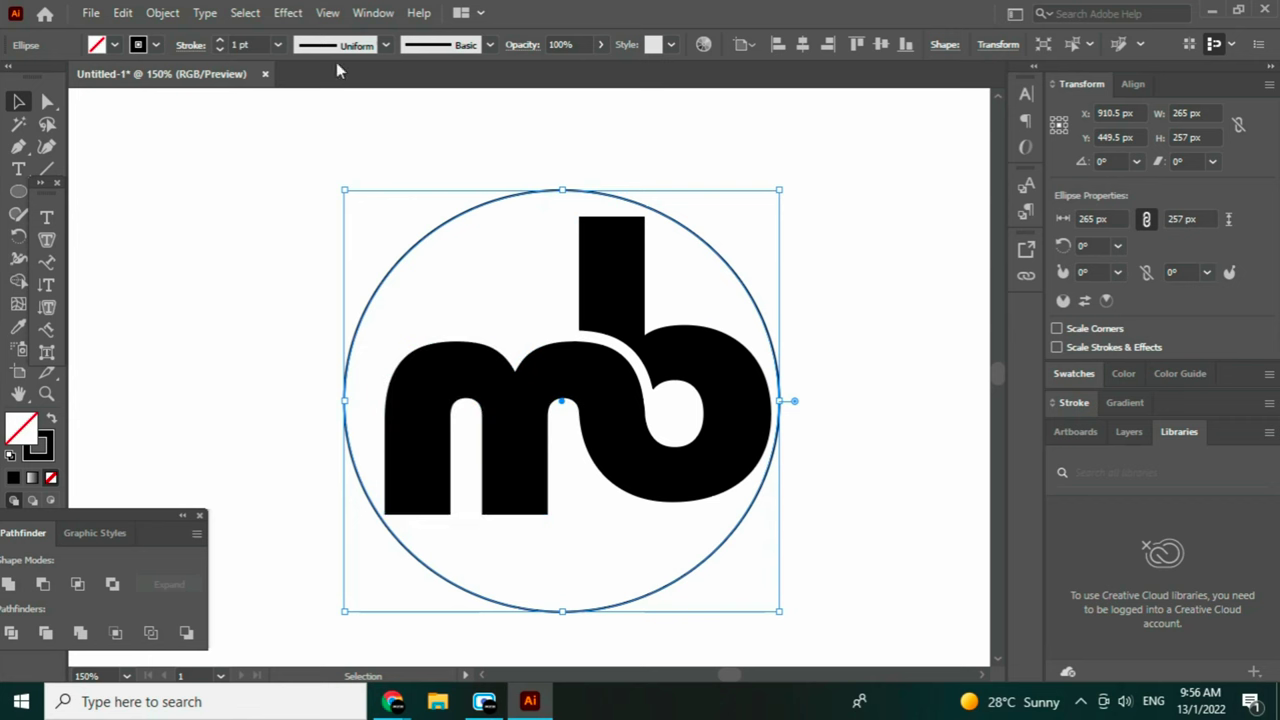
Set the ellipse's stroke weight to 25 pt and enlarge it to about 303.5 by 288.5 px around the letters.
click(220, 41)
click(220, 41)
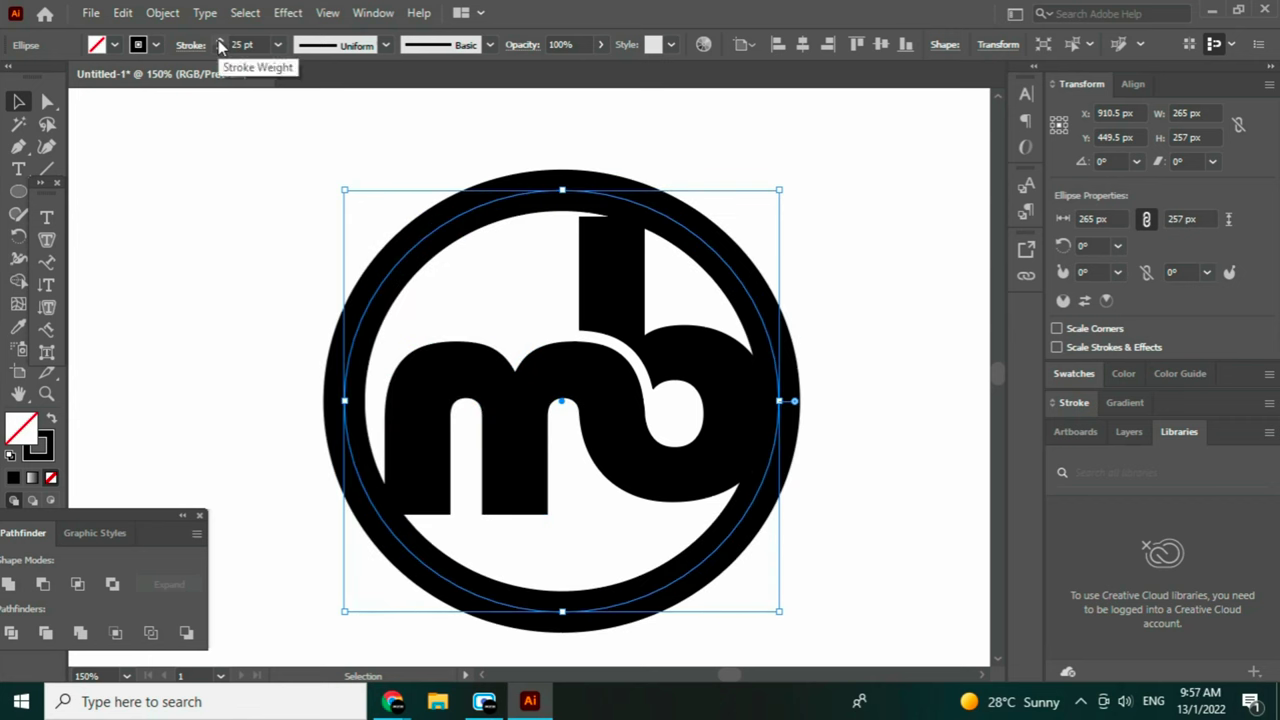
drag(780, 189, 840, 196)
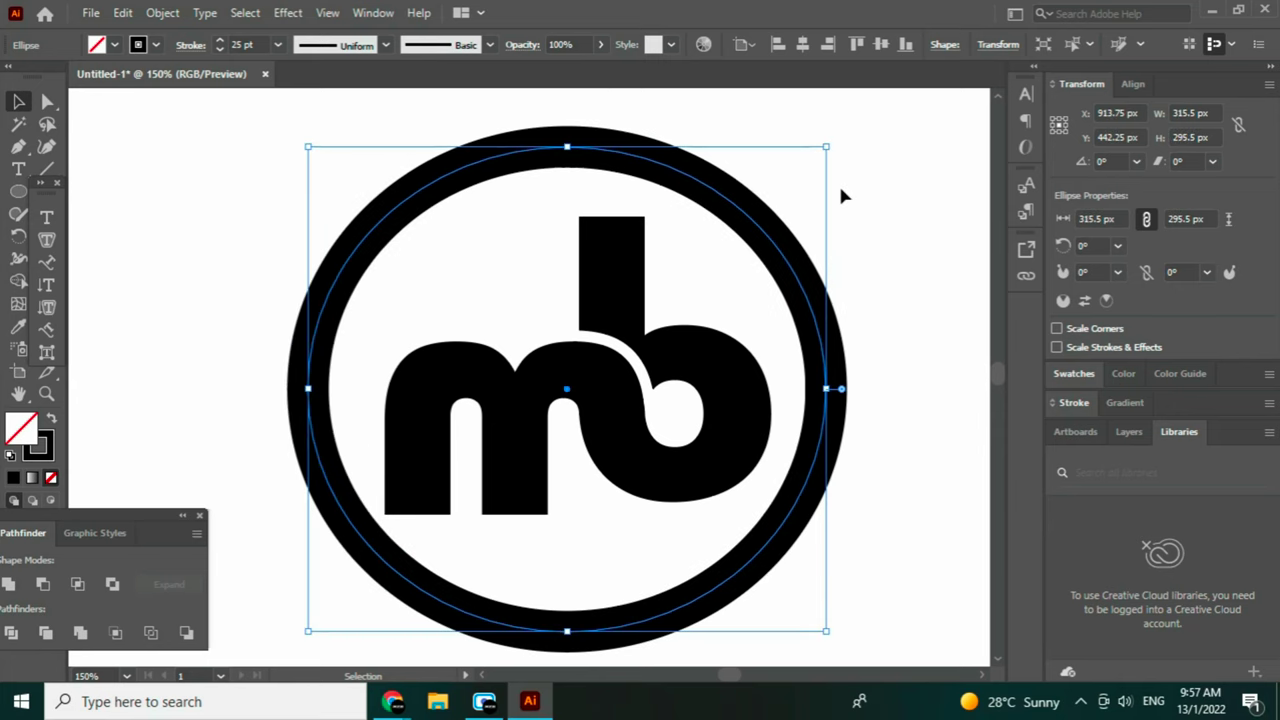
drag(826, 147, 800, 166)
drag(738, 249, 756, 251)
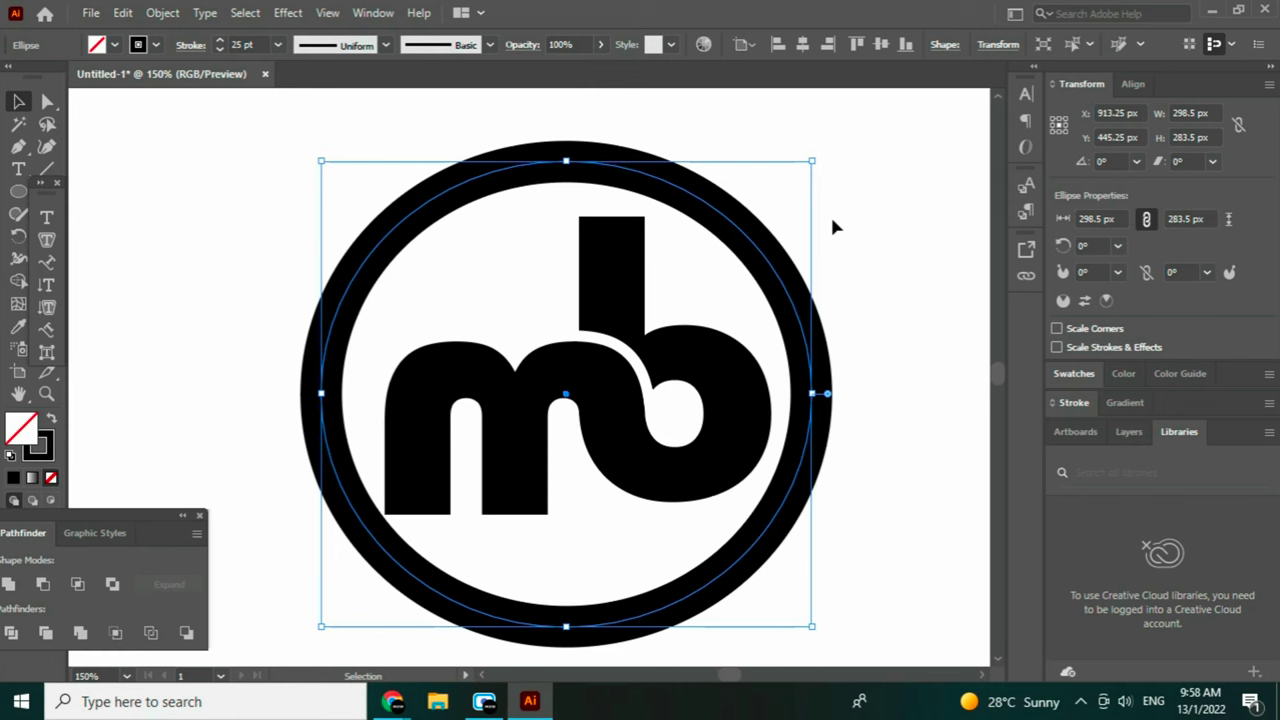
drag(815, 160, 786, 262)
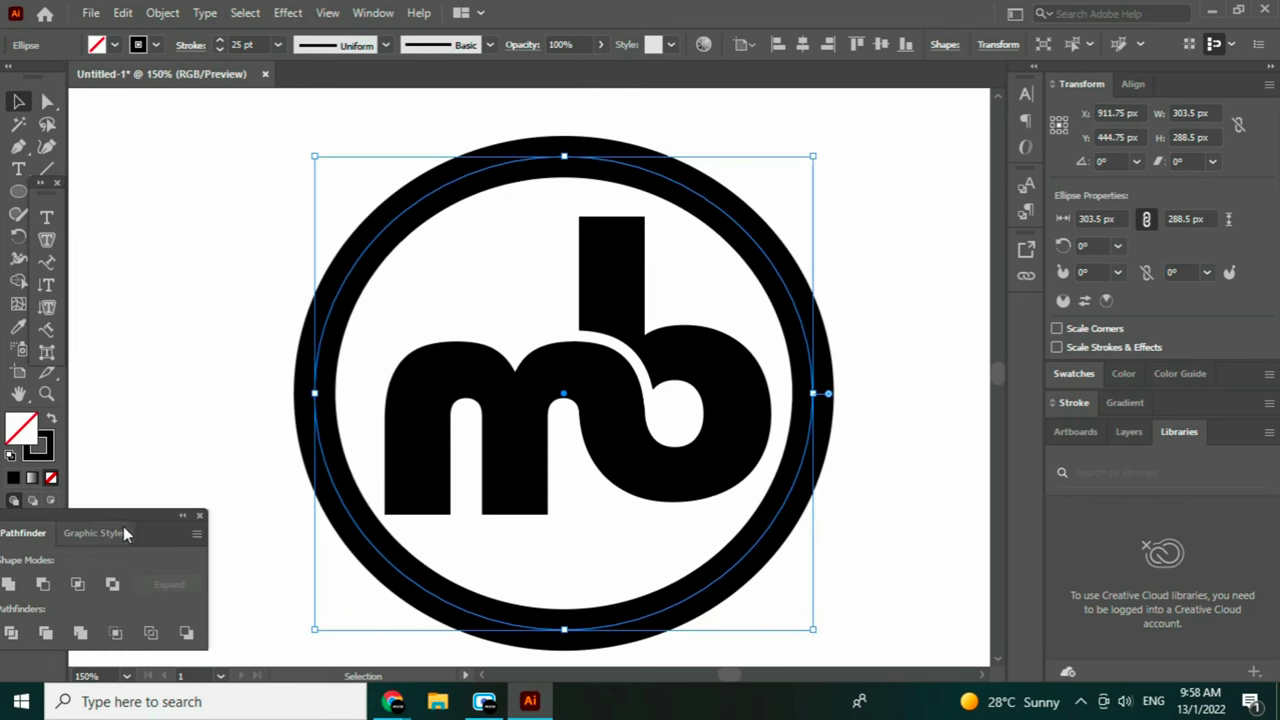
Try to align the ring horizontally on its own, to the center and the right.
click(1133, 84)
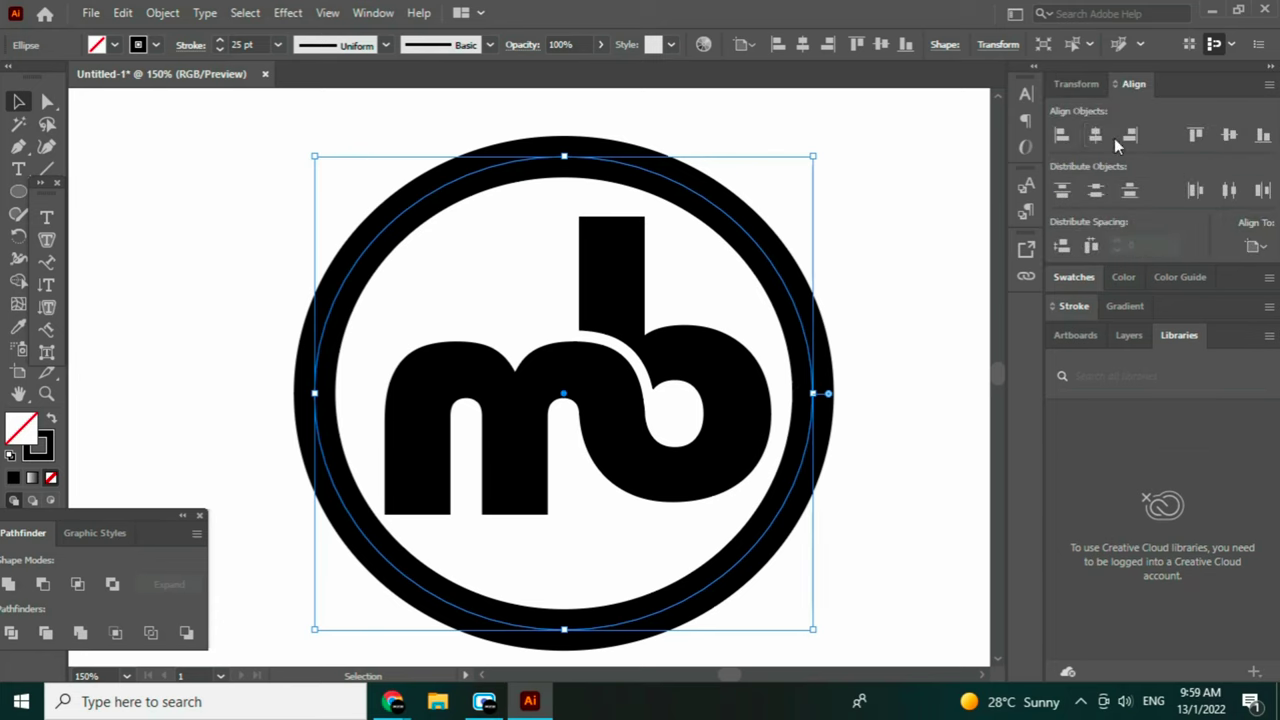
click(1095, 136)
click(1130, 137)
click(1096, 137)
click(1130, 137)
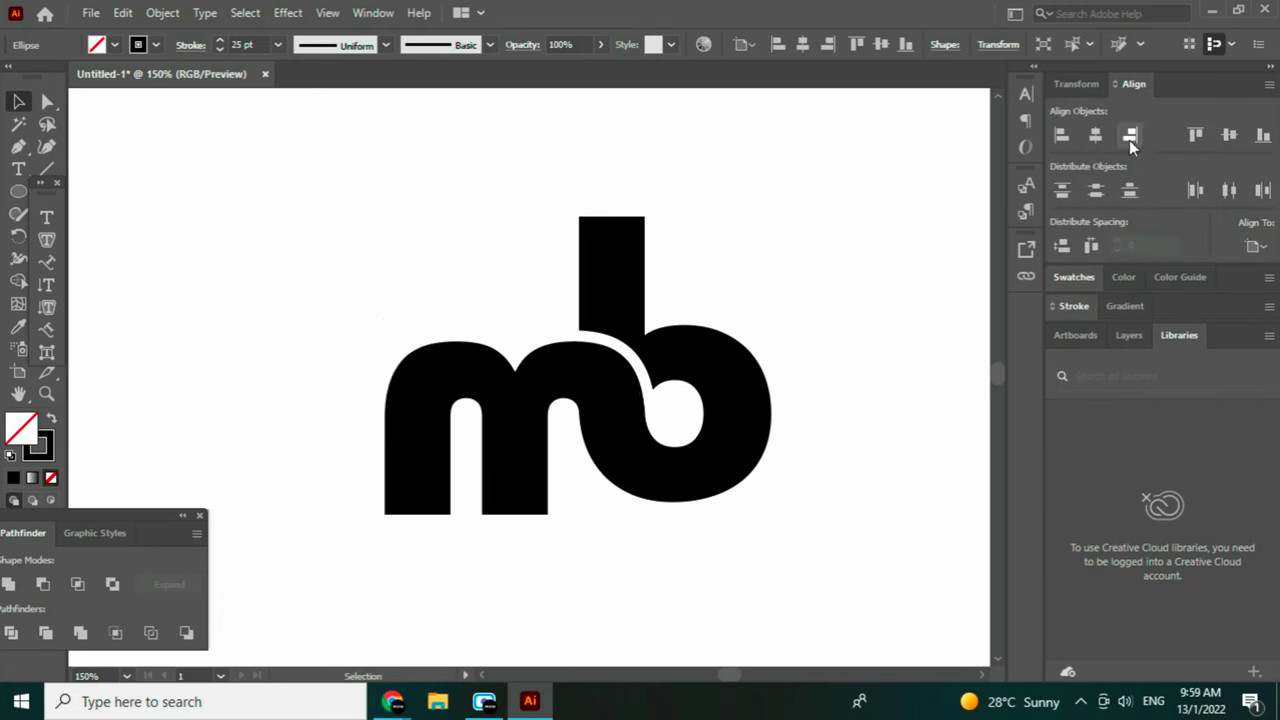
click(1096, 137)
click(892, 249)
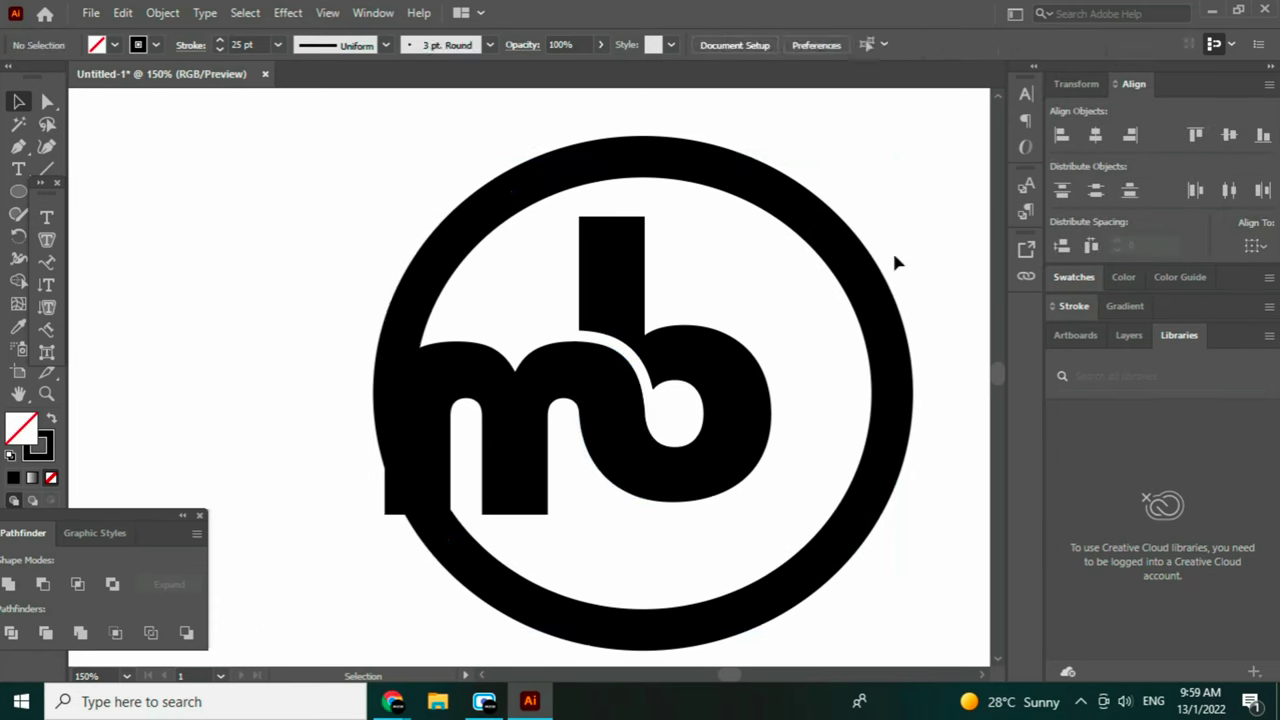
Move the ring back around the letters and center both on each other horizontally and vertically.
drag(611, 168, 533, 170)
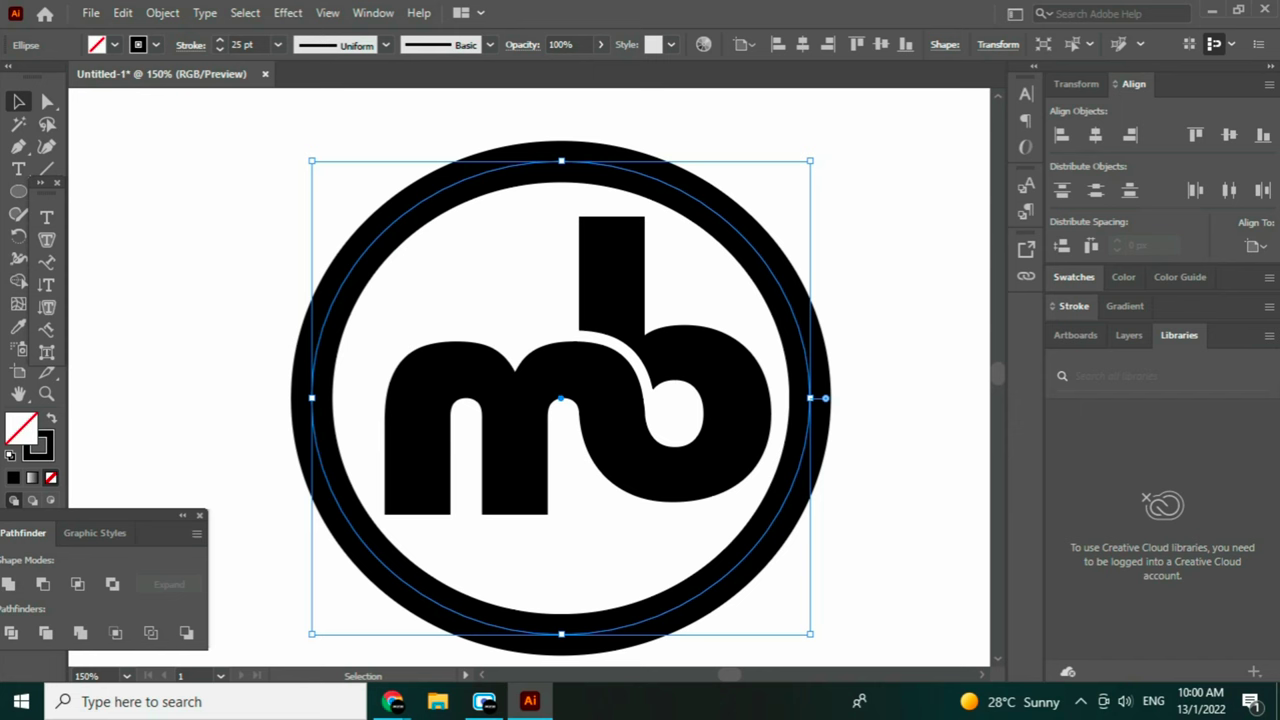
click(906, 606)
key(ctrl+a)
click(1095, 135)
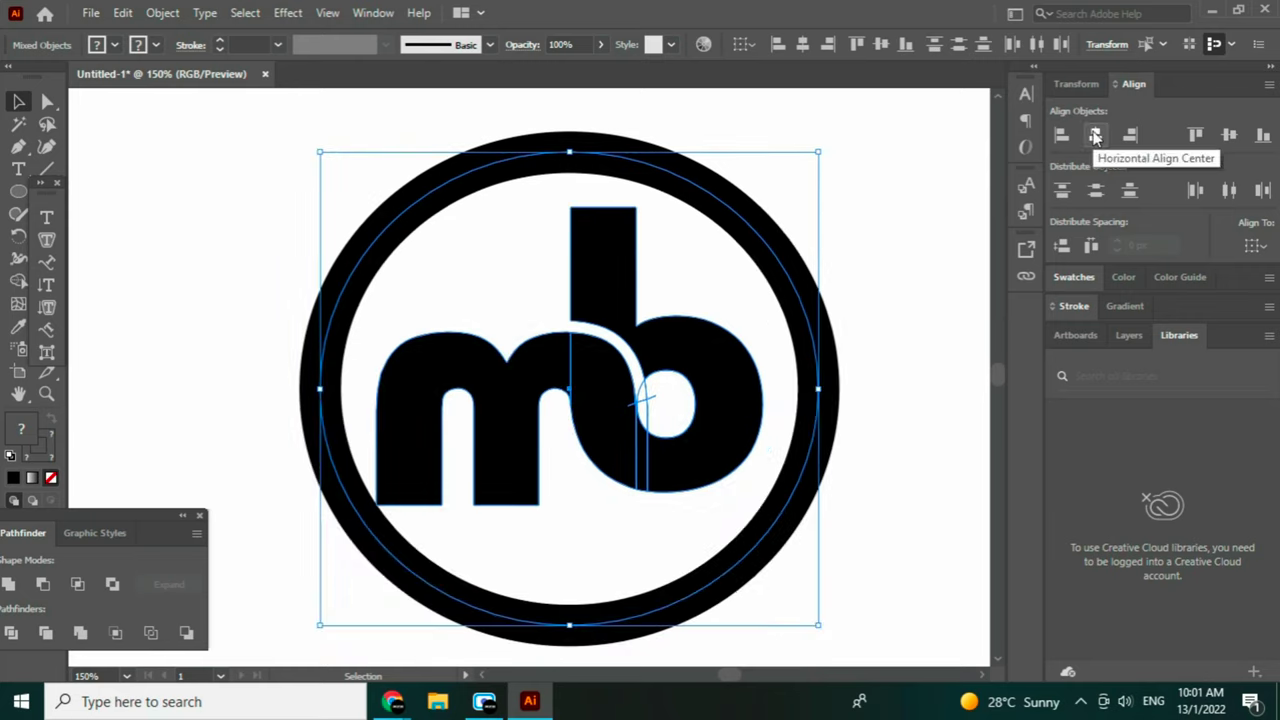
click(1235, 141)
click(905, 343)
Scale the mb lettermark down and reposition it near the middle of the ring, clear of its inner edge.
drag(591, 441, 604, 410)
drag(775, 492, 788, 500)
key(shift+Left)
drag(573, 193, 573, 183)
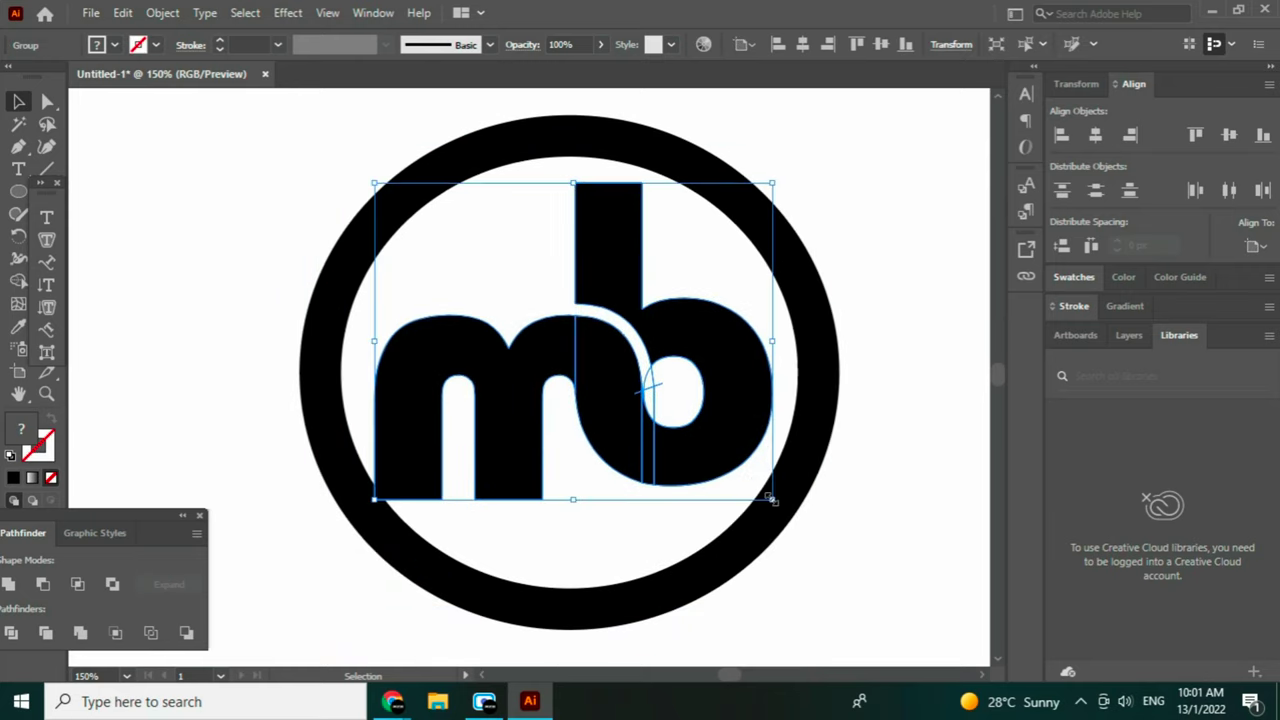
drag(575, 375, 585, 375)
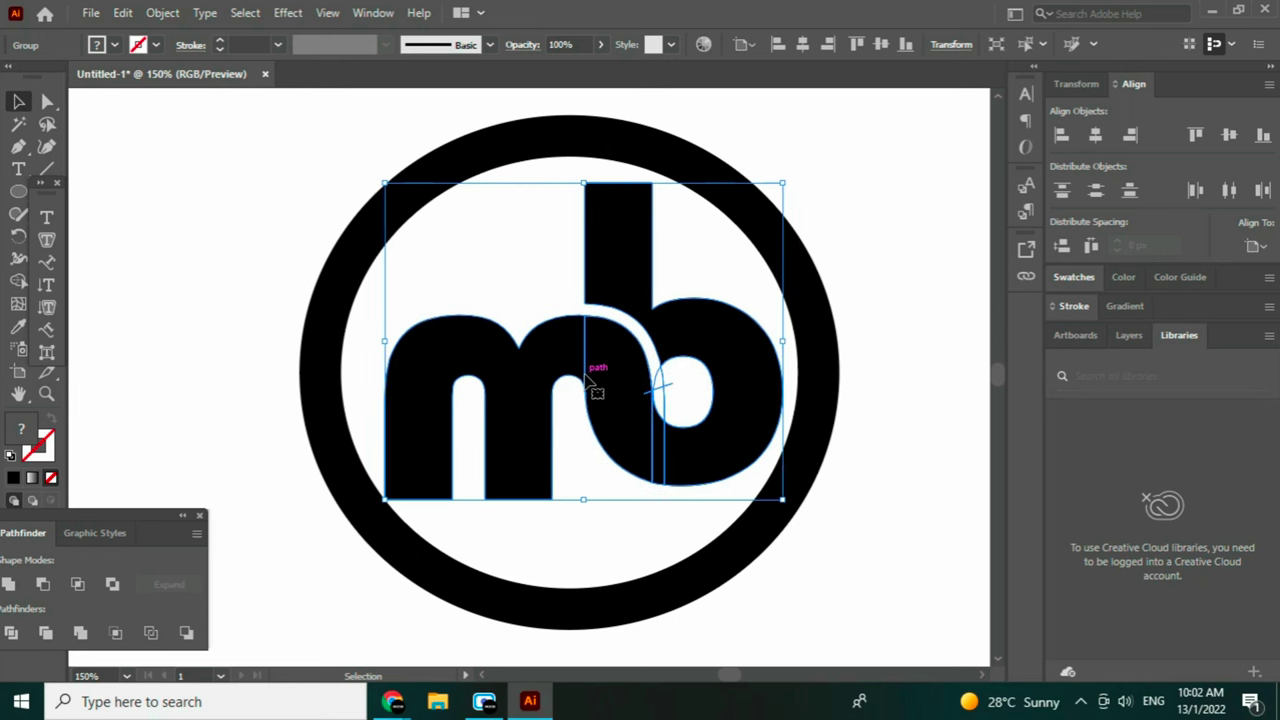
drag(783, 183, 742, 230)
click(599, 505)
click(650, 340)
drag(617, 236, 622, 230)
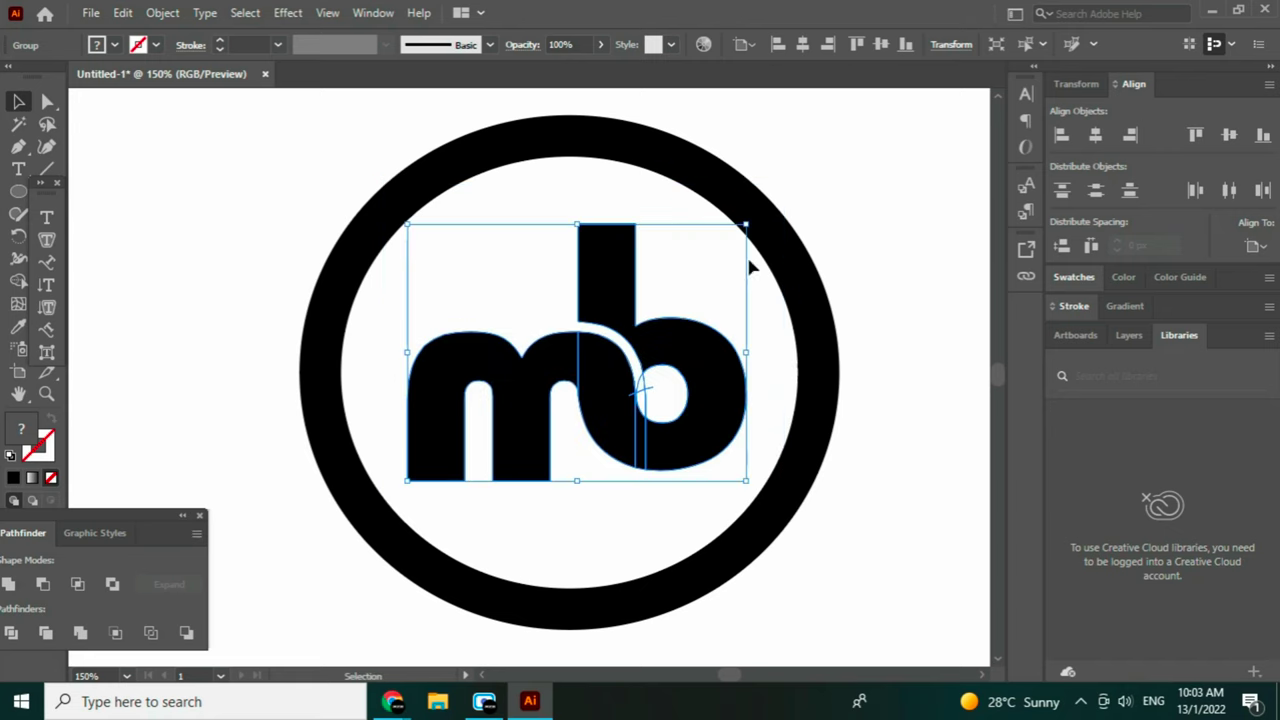
Expand the ring's stroke into a filled shape.
shift+click(812, 242)
click(162, 12)
click(303, 228)
click(591, 454)
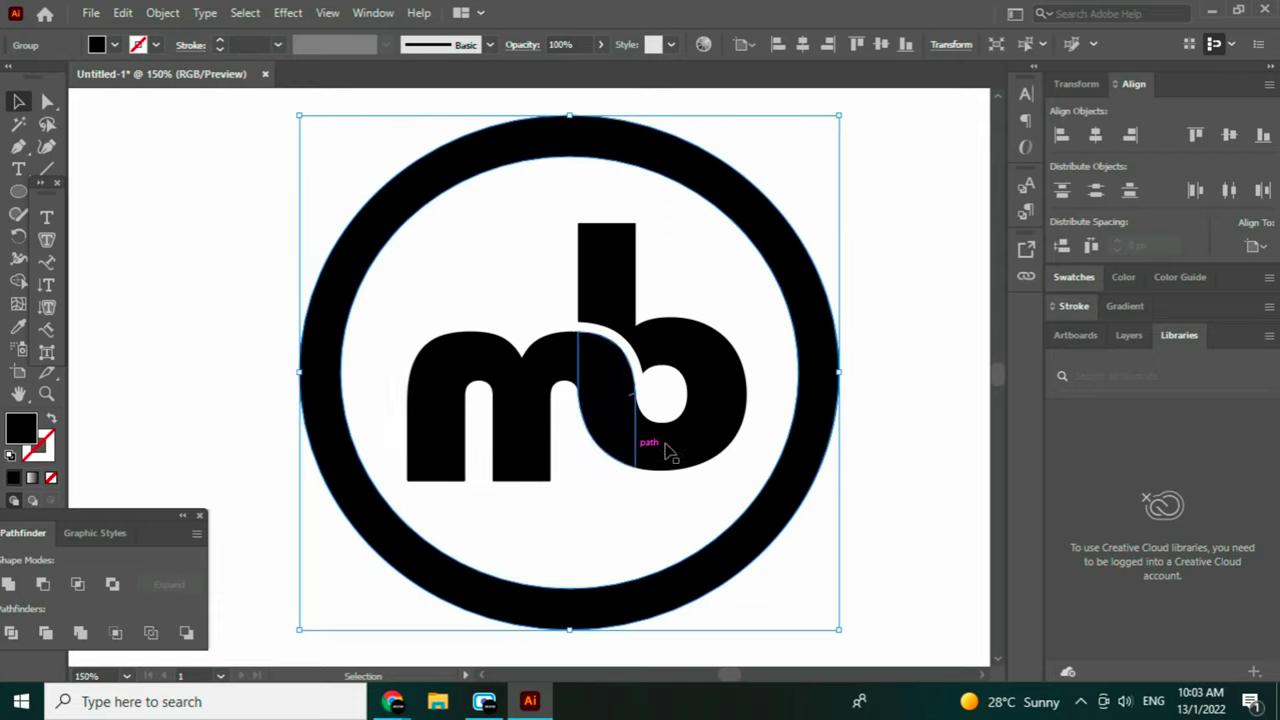
click(890, 345)
Extend the m's first leg down past the ring, slanting slightly outward, by moving its two bottom anchor points.
scroll(950, 355, down, 2)
key(a)
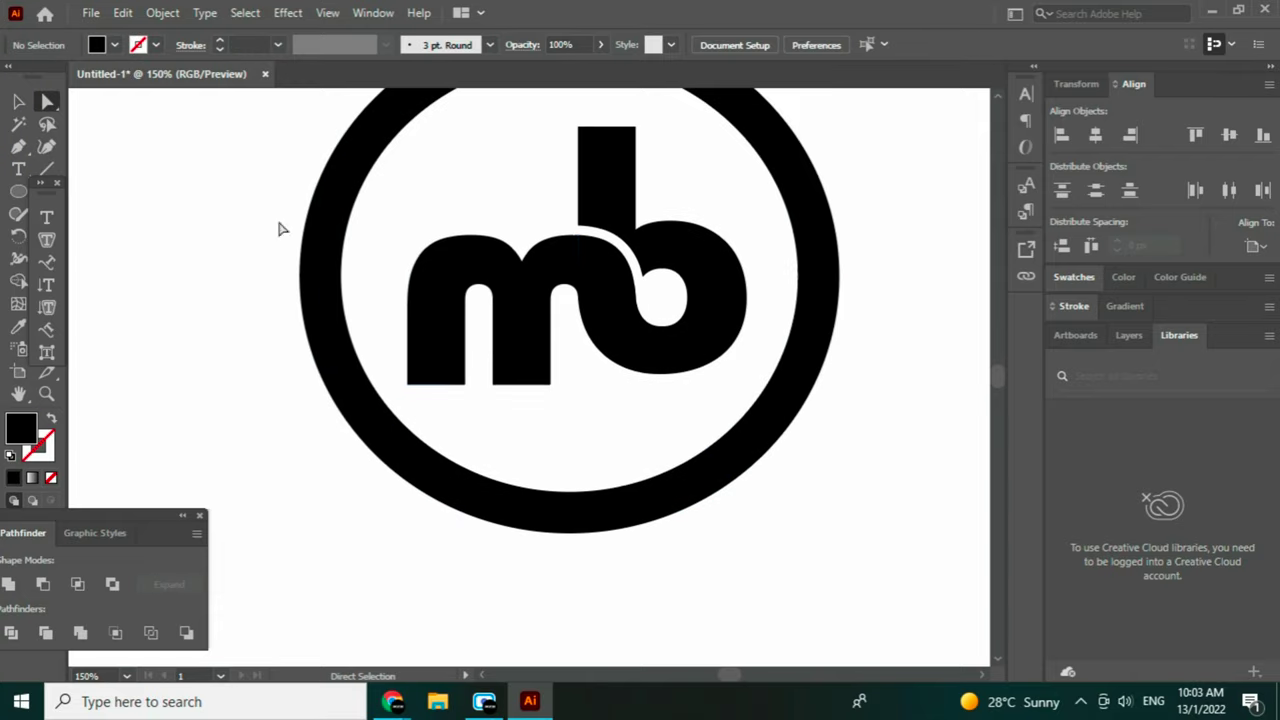
drag(464, 385, 445, 580)
drag(407, 385, 391, 579)
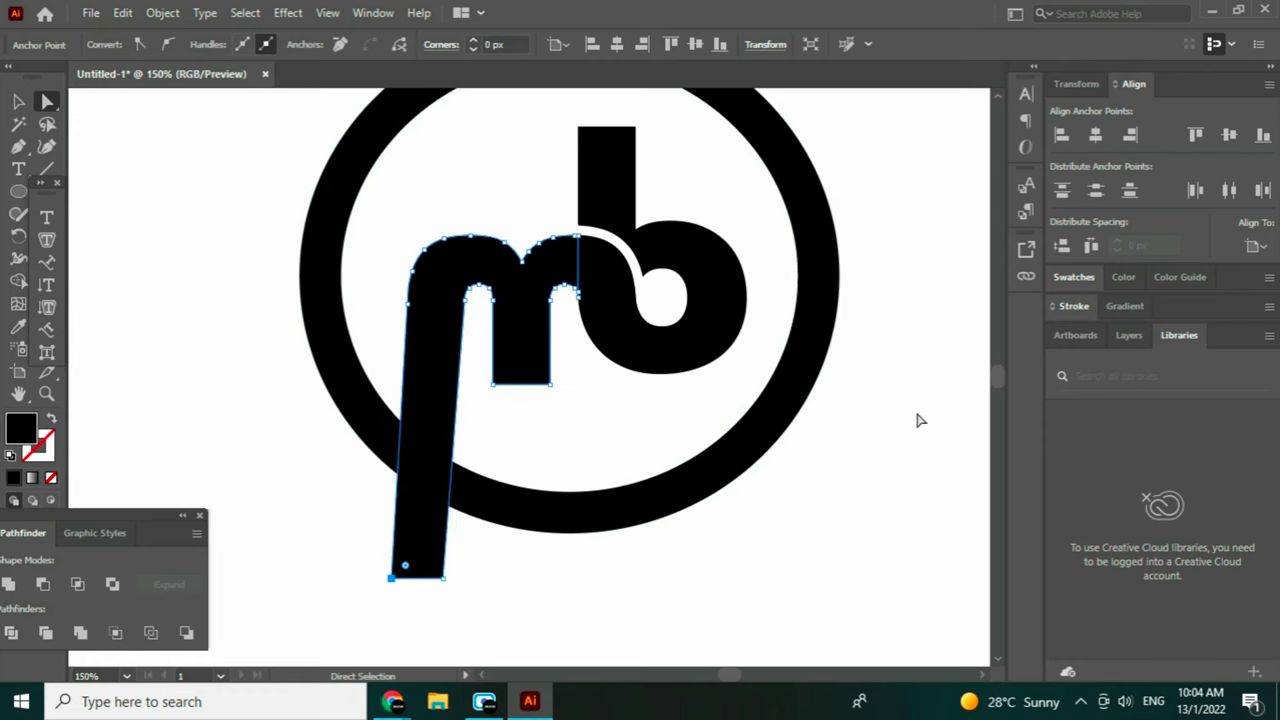
Extend the b's stem up beyond the top of the ring by moving its two upper anchor points.
scroll(920, 420, up, 5)
click(609, 386)
drag(635, 367, 633, 143)
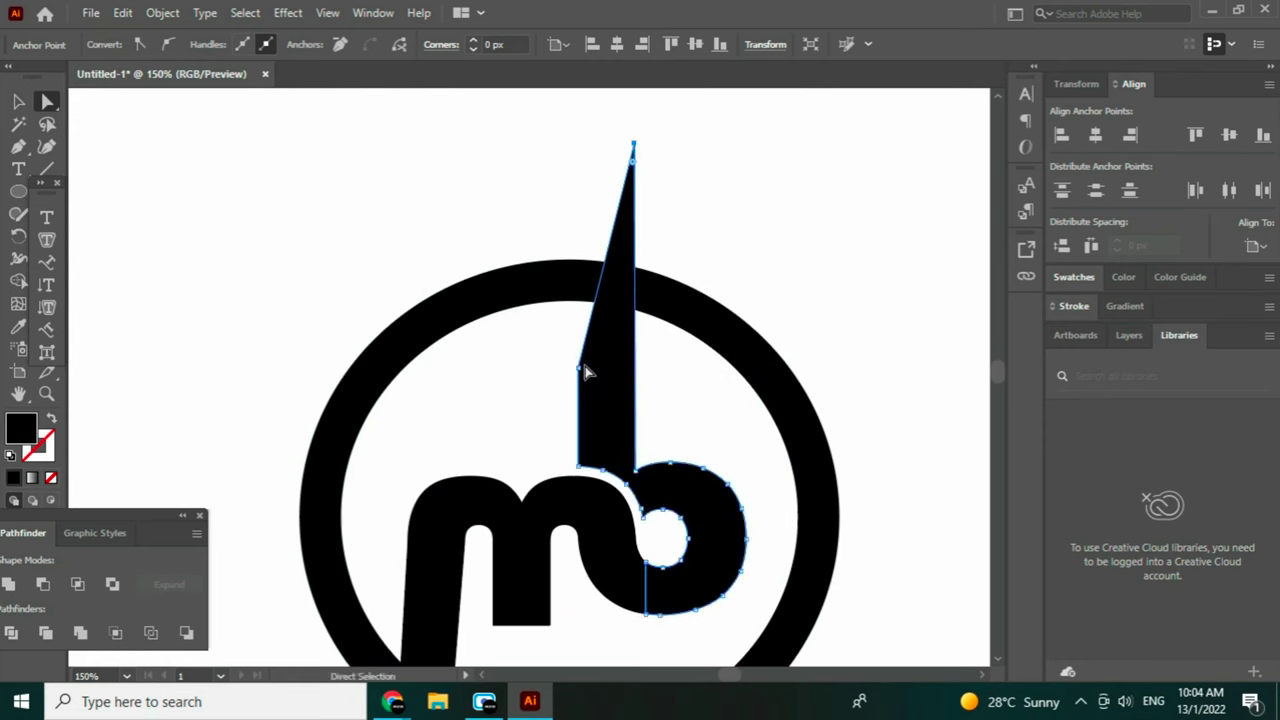
drag(583, 368, 583, 146)
click(780, 209)
scroll(1003, 369, down, 7)
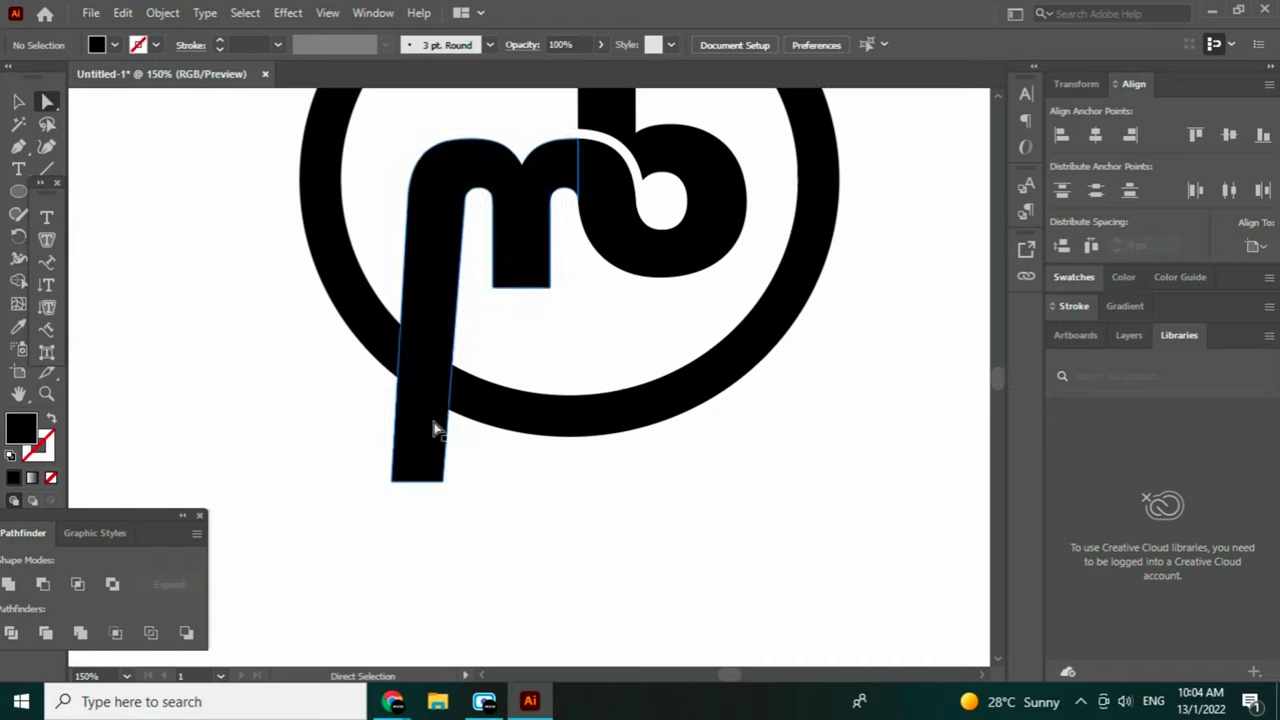
drag(441, 481, 443, 482)
key(ctrl+z)
click(464, 506)
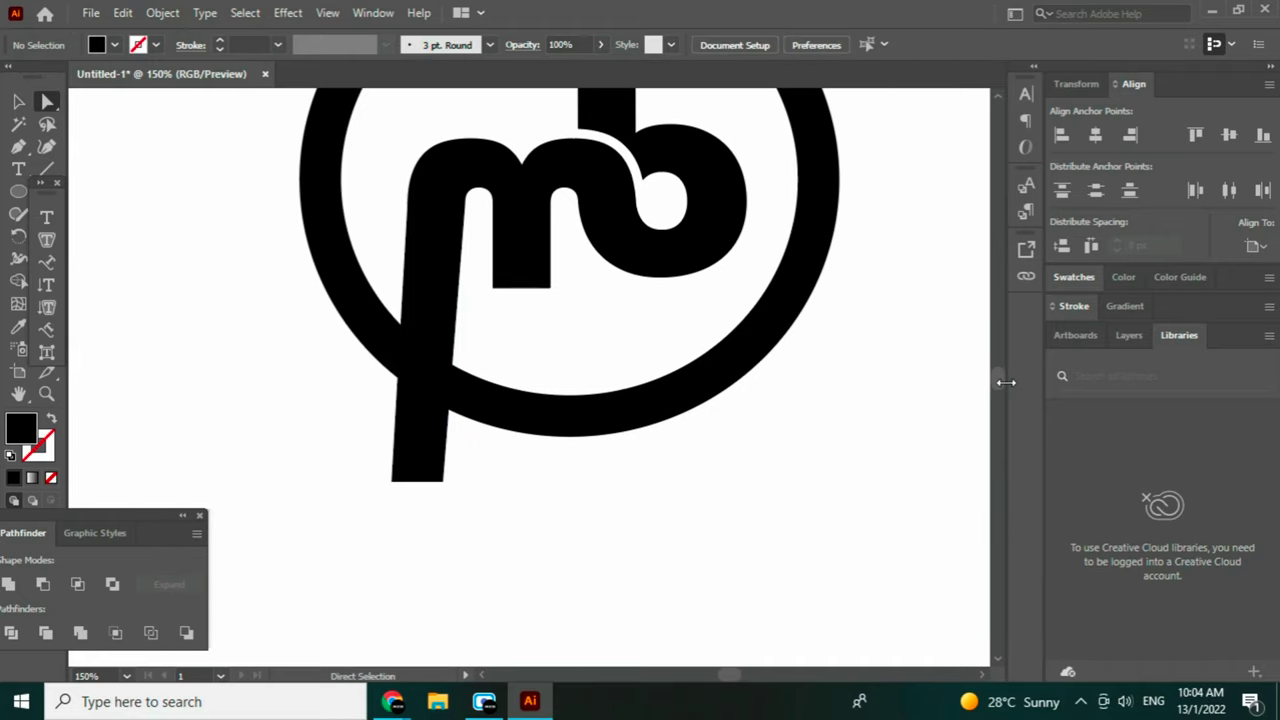
Split the overlapping letters and ring into pieces and delete the slanted leg and stem ends sticking out past the ring.
scroll(1006, 382, up, 5)
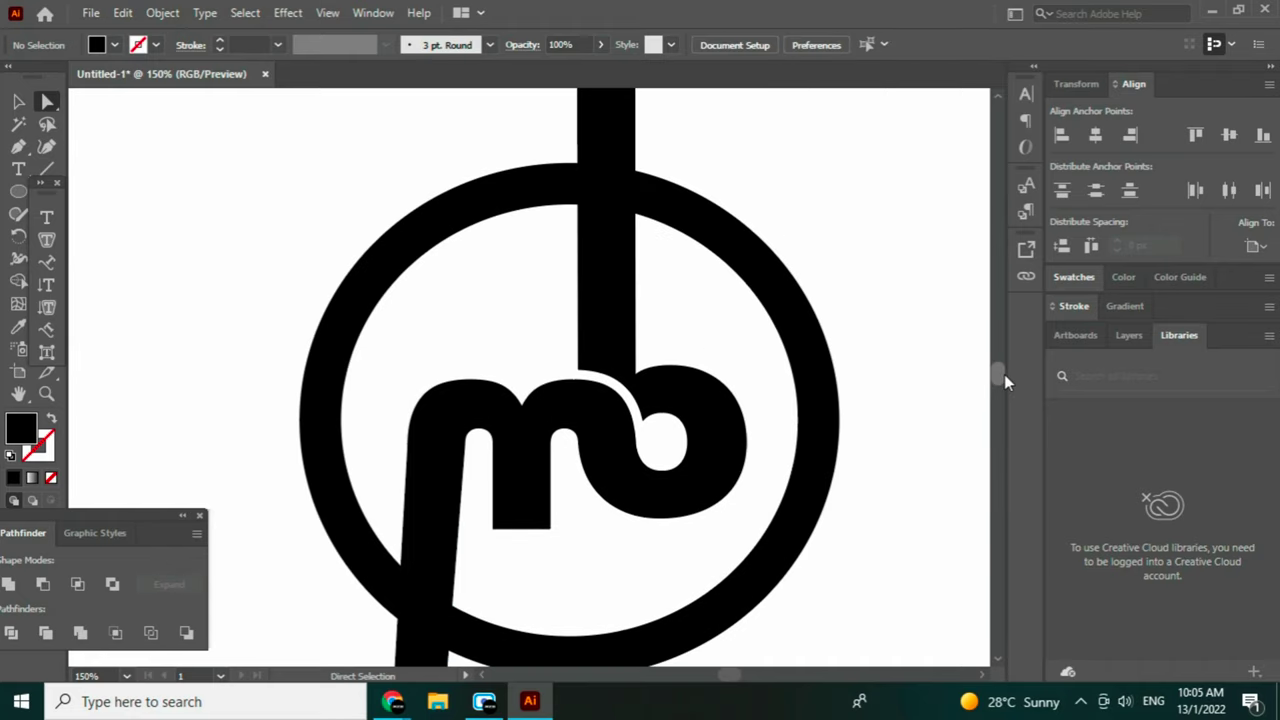
key(ctrl+minus)
key(ctrl+a)
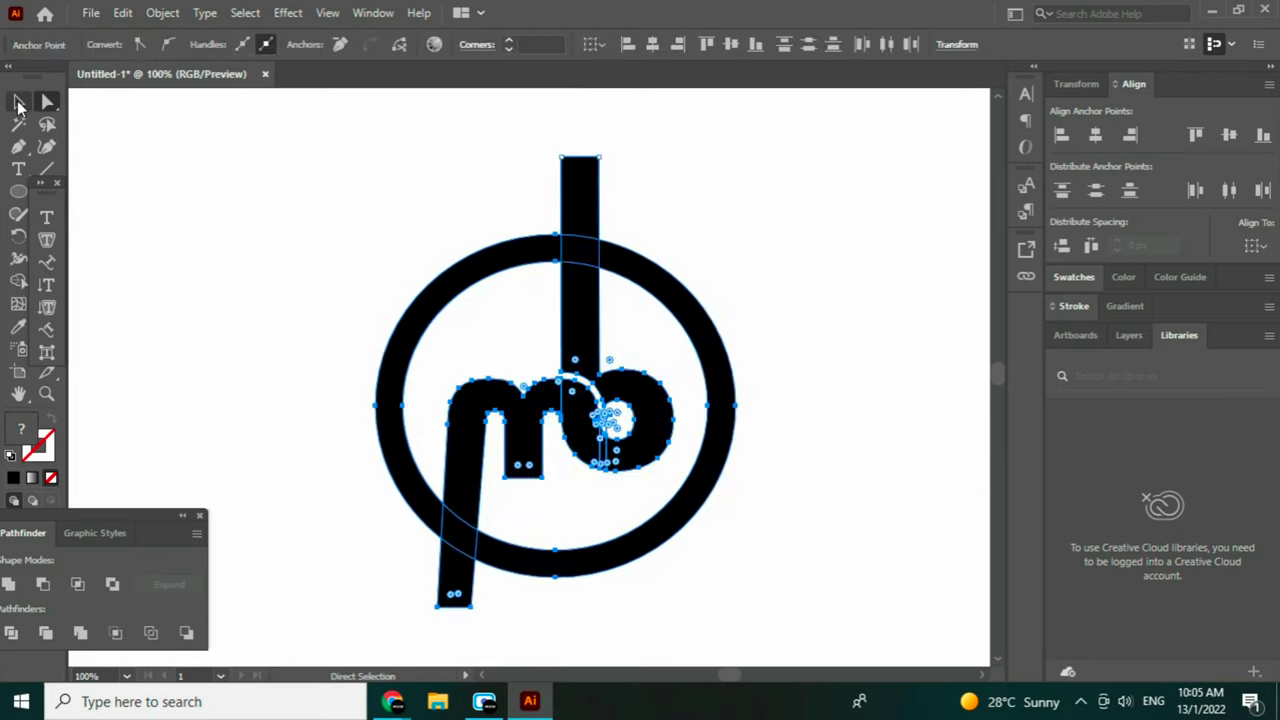
click(18, 102)
click(609, 228)
click(864, 371)
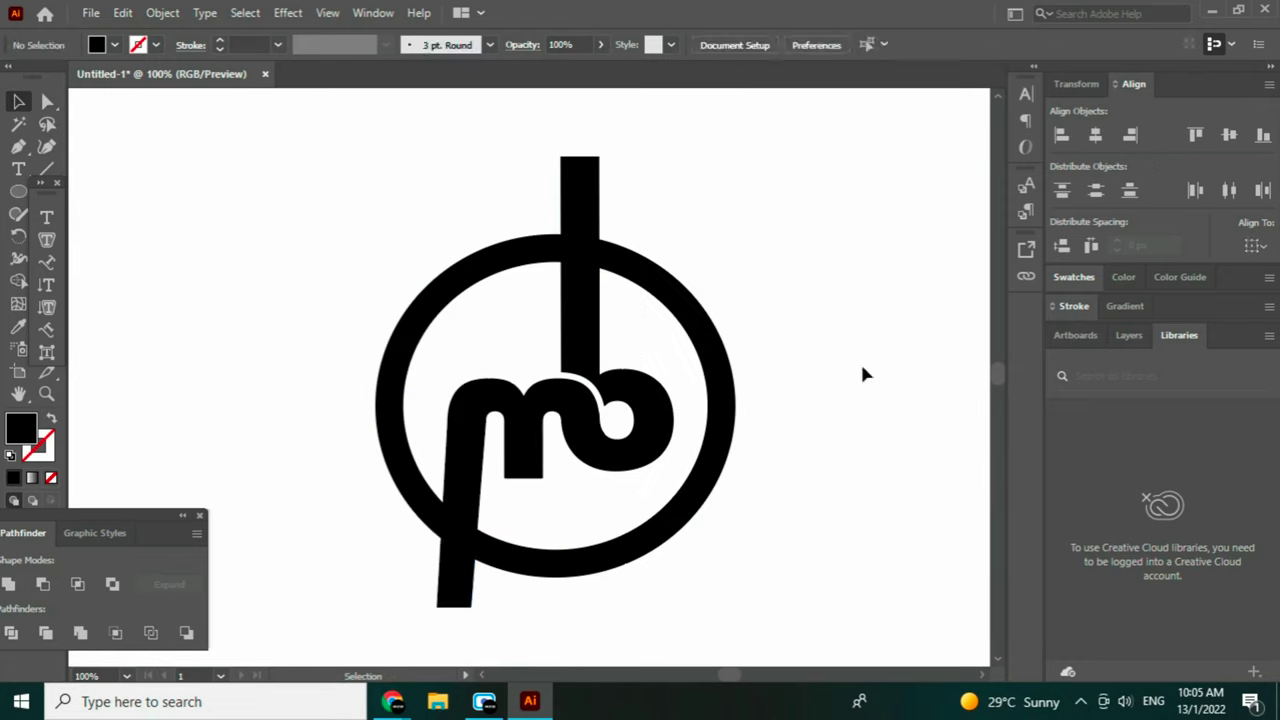
click(459, 580)
key(Delete)
click(580, 200)
key(Delete)
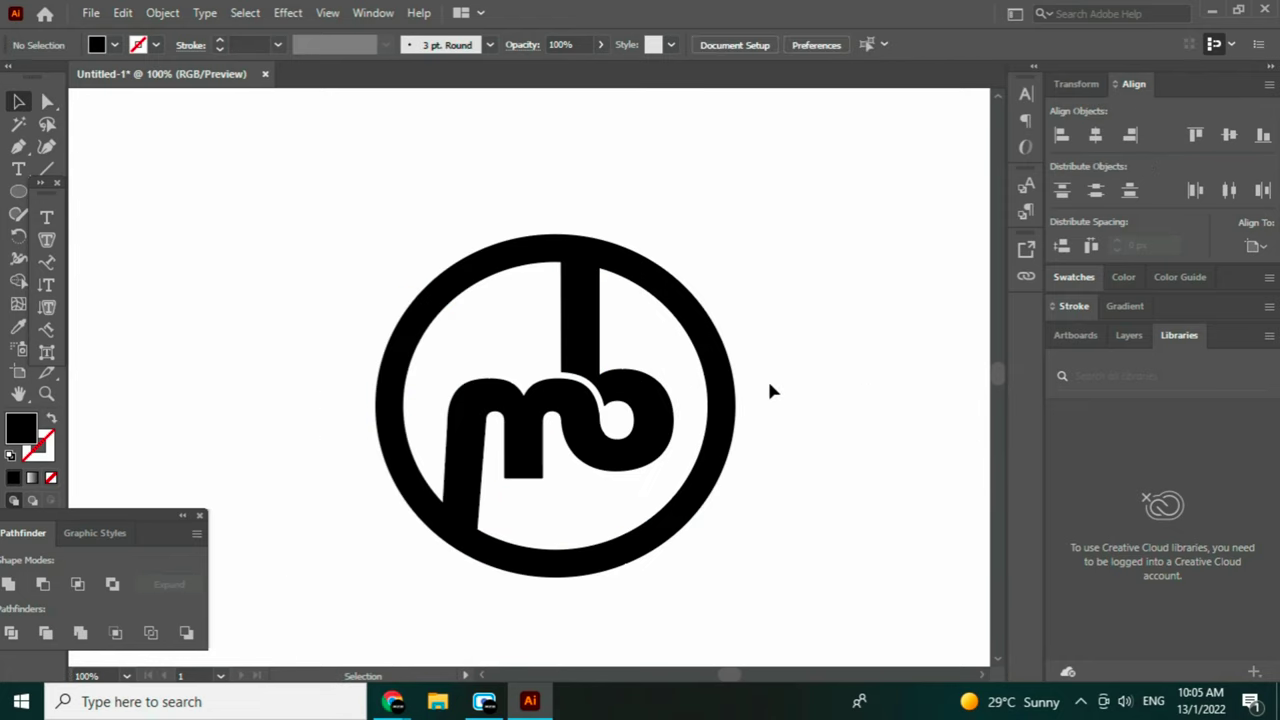
Undo the trimming of the leg and stem ends, going back to before the pieces were split.
key(ctrl+z)
key(ctrl+z)
key(ctrl+z)
key(ctrl+z)
key(ctrl+z)
Straighten the m's extended leg to vertical below the ring and raise the b stem's upper-left anchor level with its upper-right one.
key(a)
click(343, 583)
drag(343, 583, 443, 614)
click(518, 602)
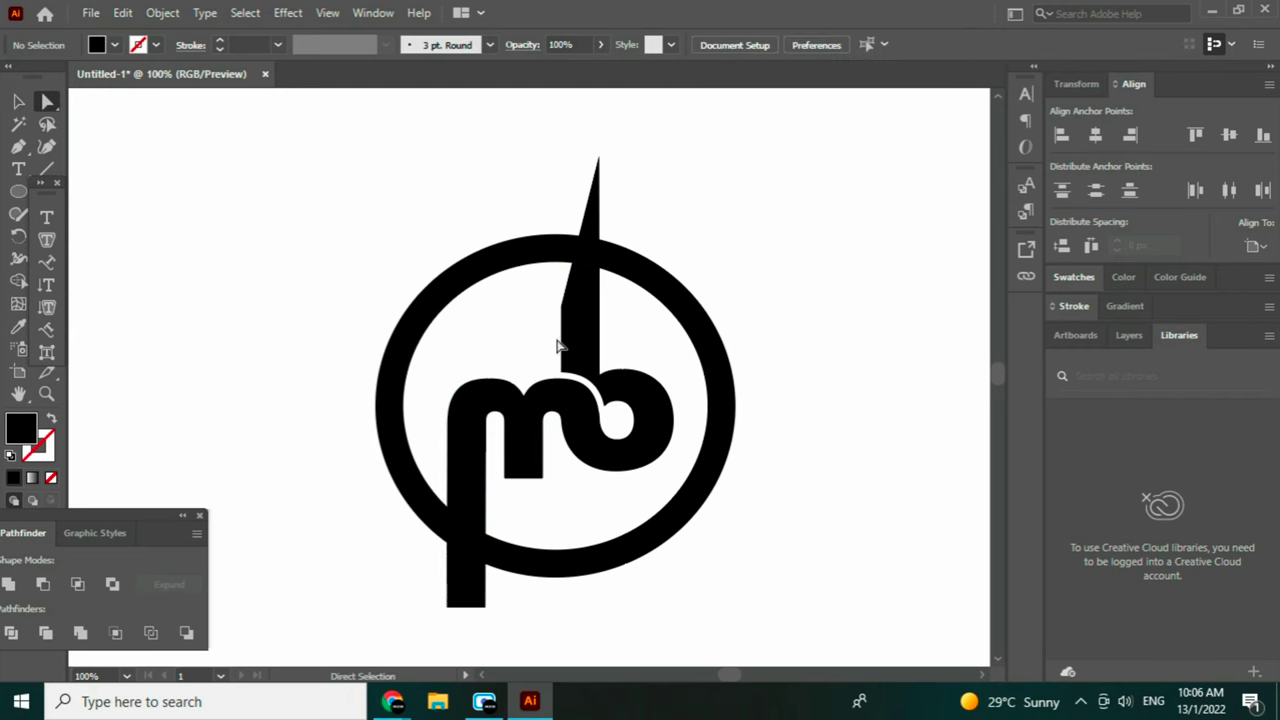
drag(561, 305, 561, 157)
drag(486, 607, 485, 607)
click(640, 597)
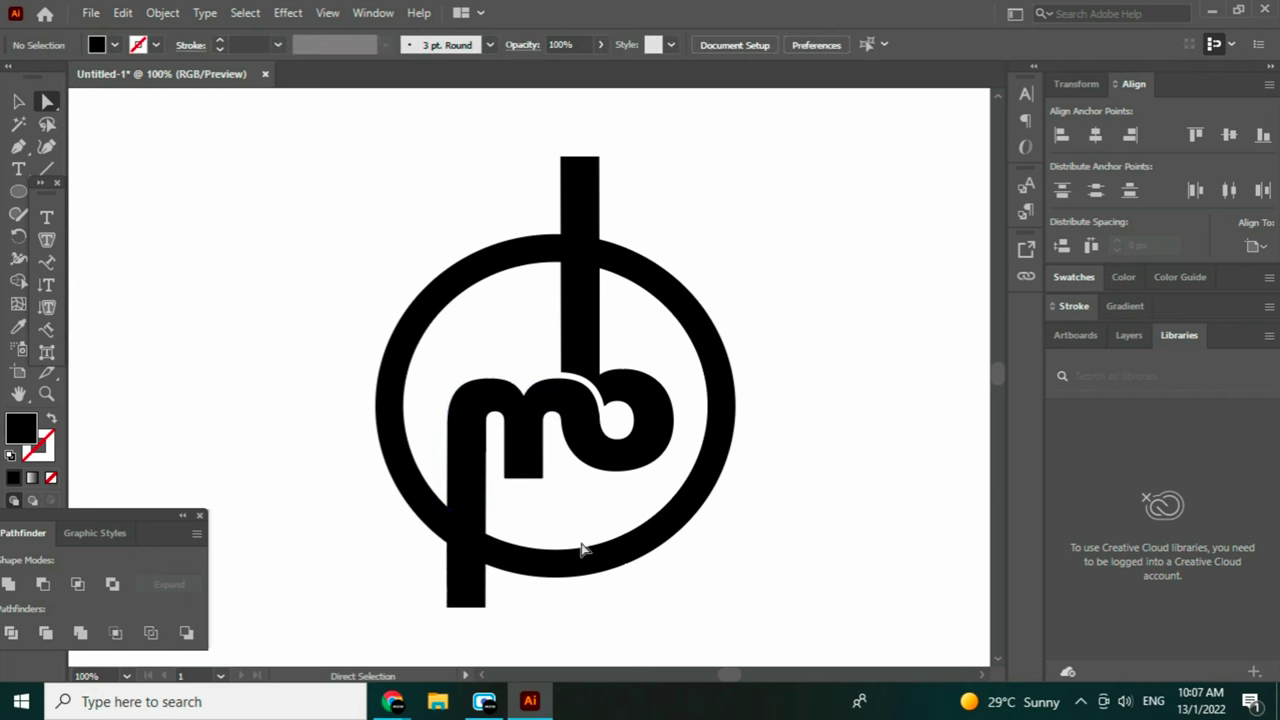
Divide the overlapping ring and letters and remove the leg and stem ends that stick out beyond the ring.
key(v)
key(ctrl+a)
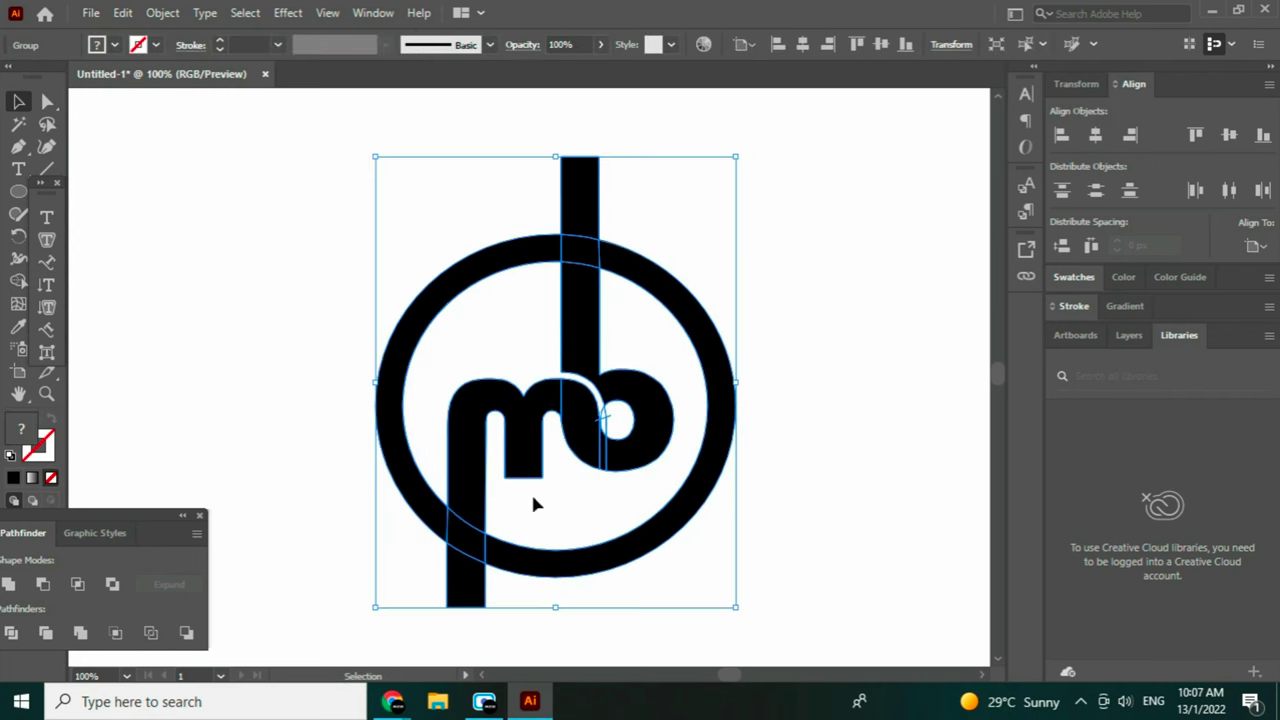
click(877, 423)
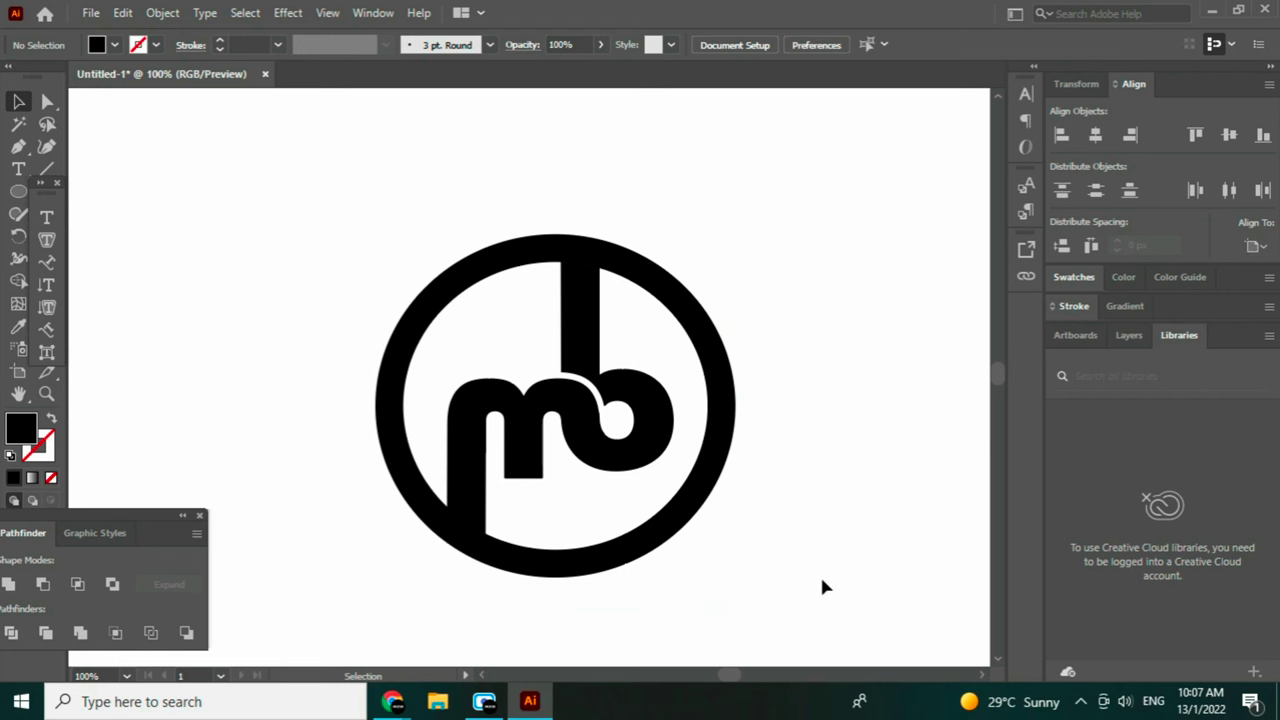
Offset the two pieces where the b's stem and the m's leg cross the ring by 7 px with mitered joins.
ctrl+click(581, 252)
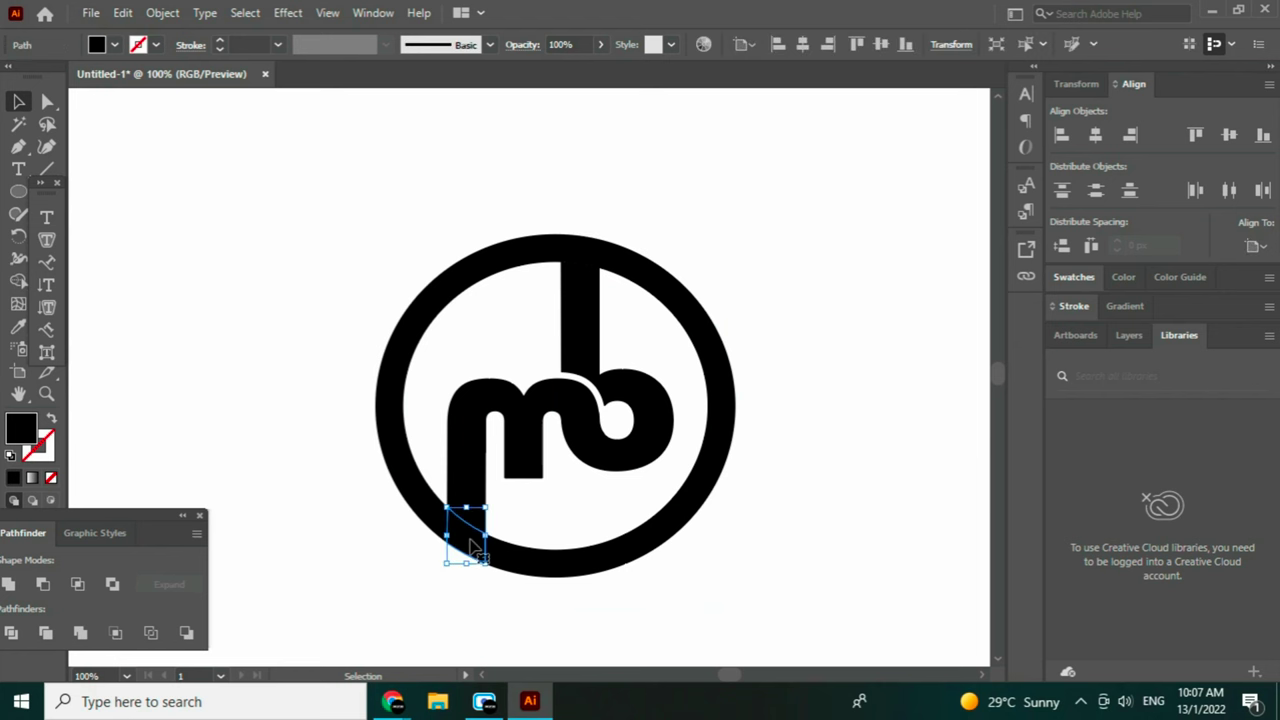
shift+click(490, 440)
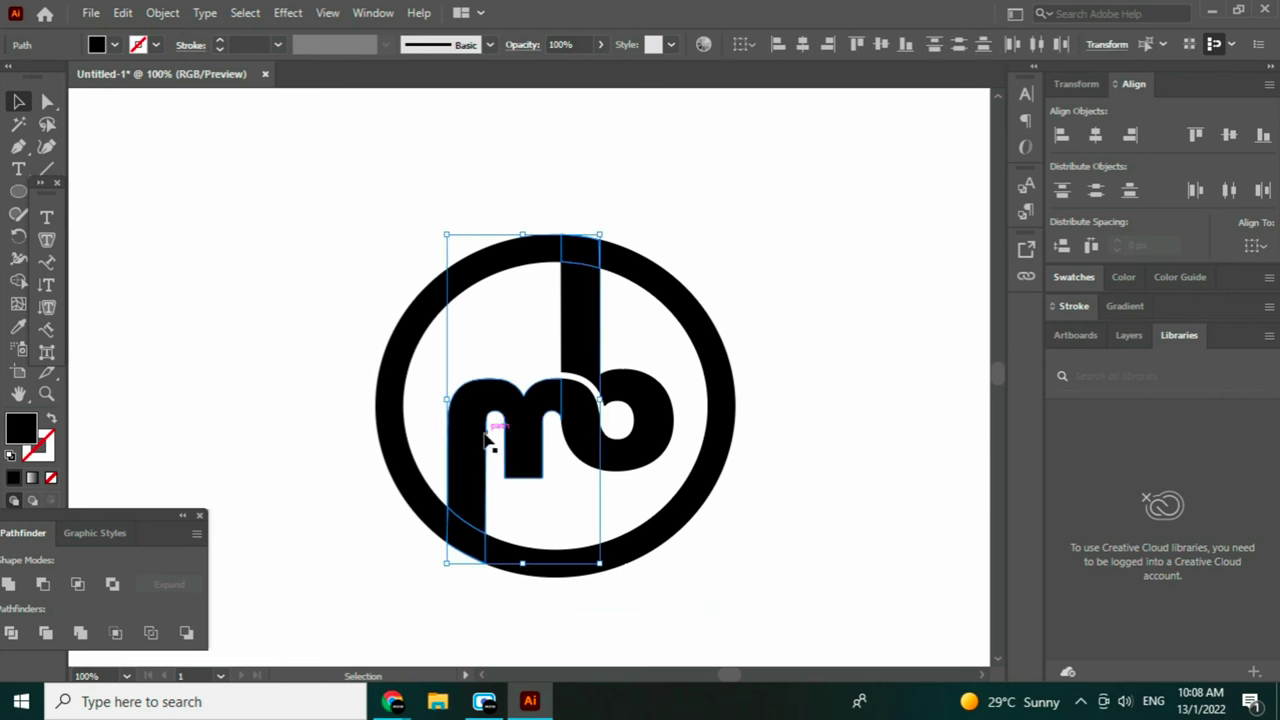
click(162, 13)
mouse_move(250, 451)
click(526, 525)
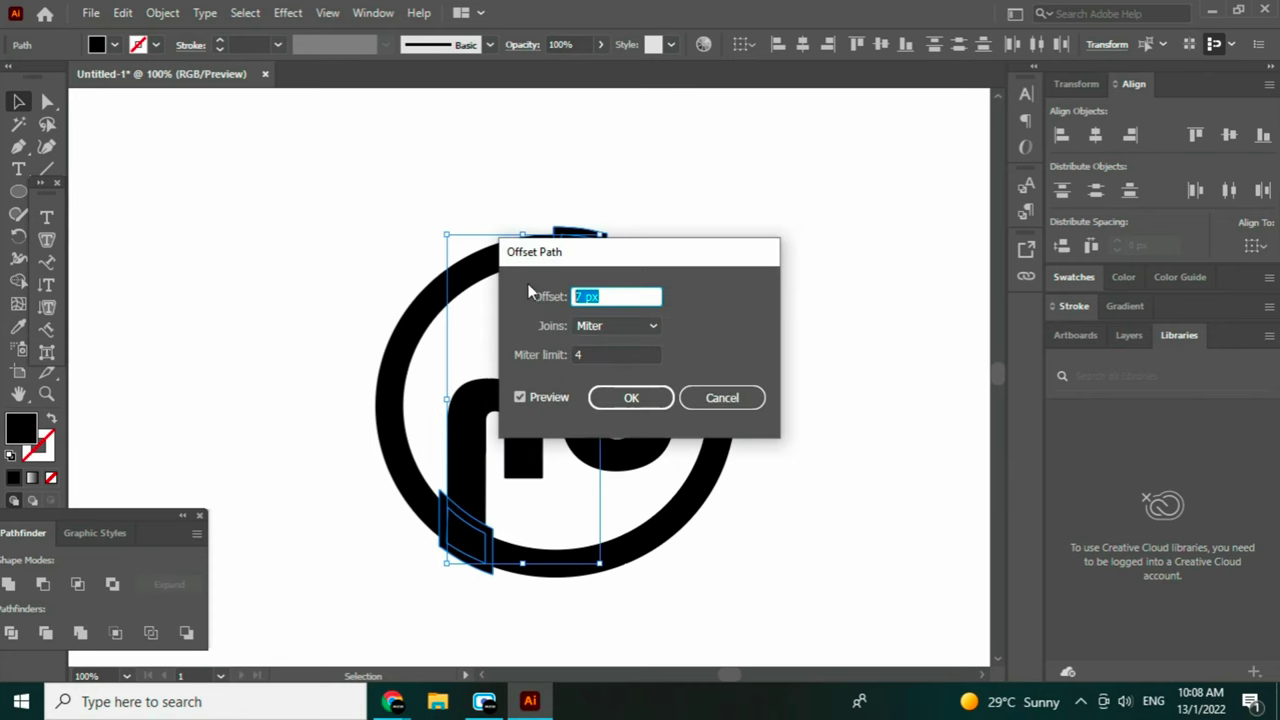
click(627, 399)
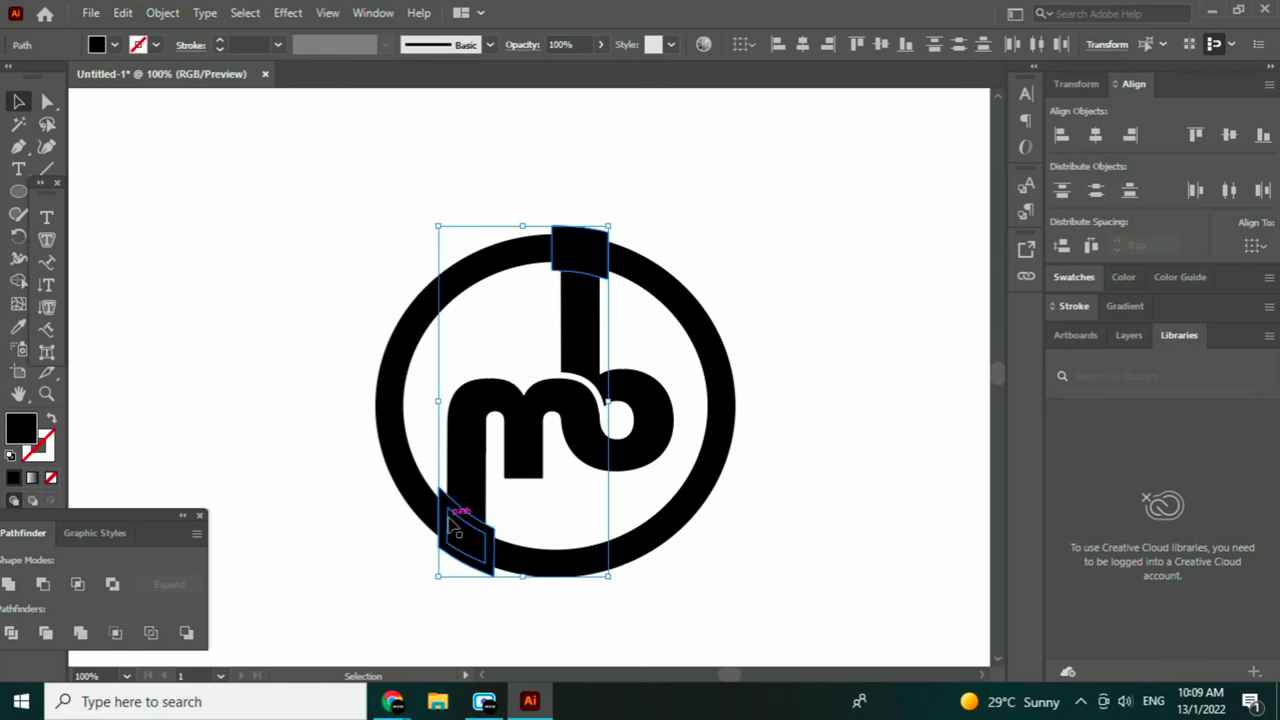
Divide the whole logo along the outlines of the offset shapes and ungroup the resulting pieces.
drag(808, 591, 436, 300)
right_click(590, 424)
click(665, 510)
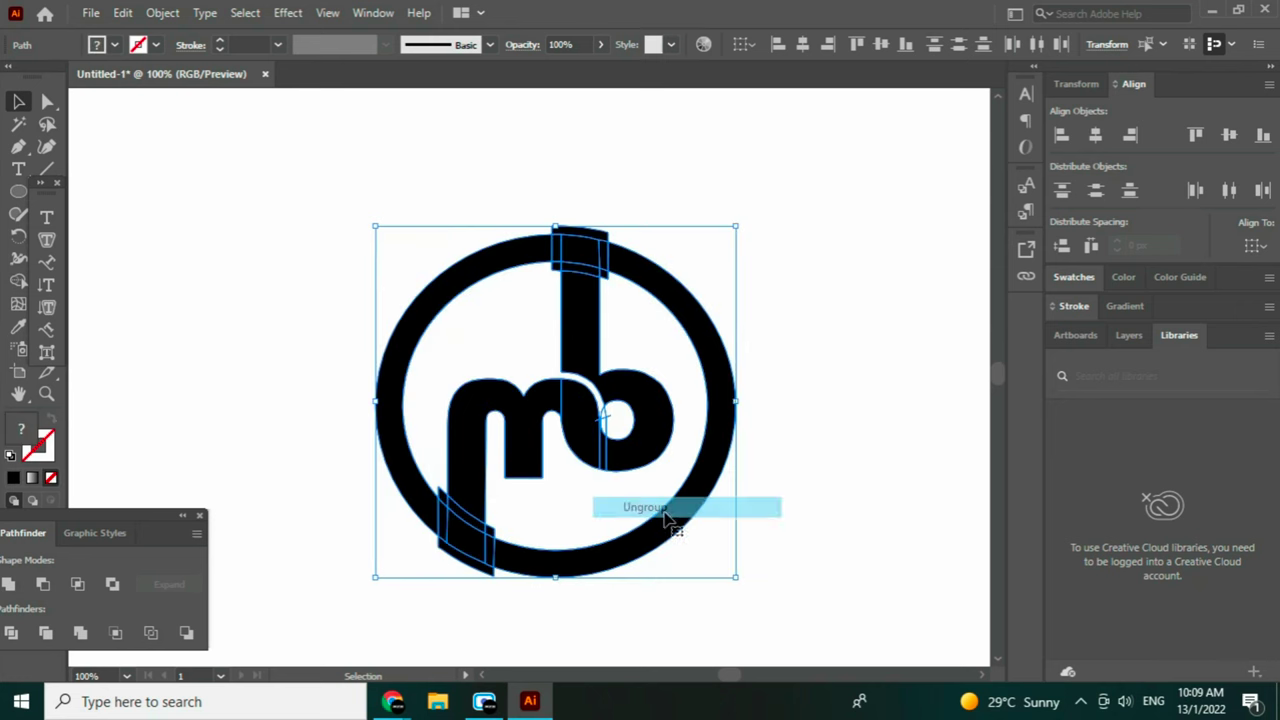
click(848, 452)
Delete the offset pieces beside the m's leg and the b's stem to cut a narrow gap in the ring at each.
click(443, 530)
key(Delete)
click(445, 499)
key(Delete)
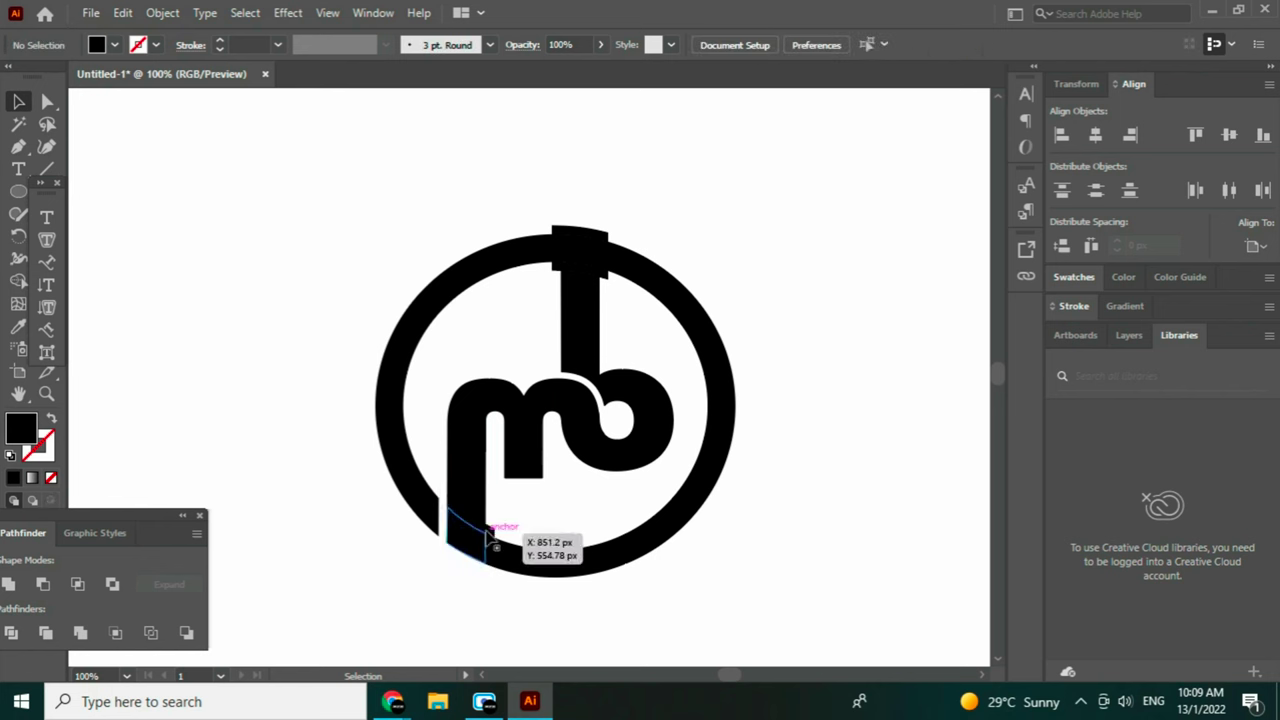
click(606, 268)
key(Delete)
click(604, 274)
key(Delete)
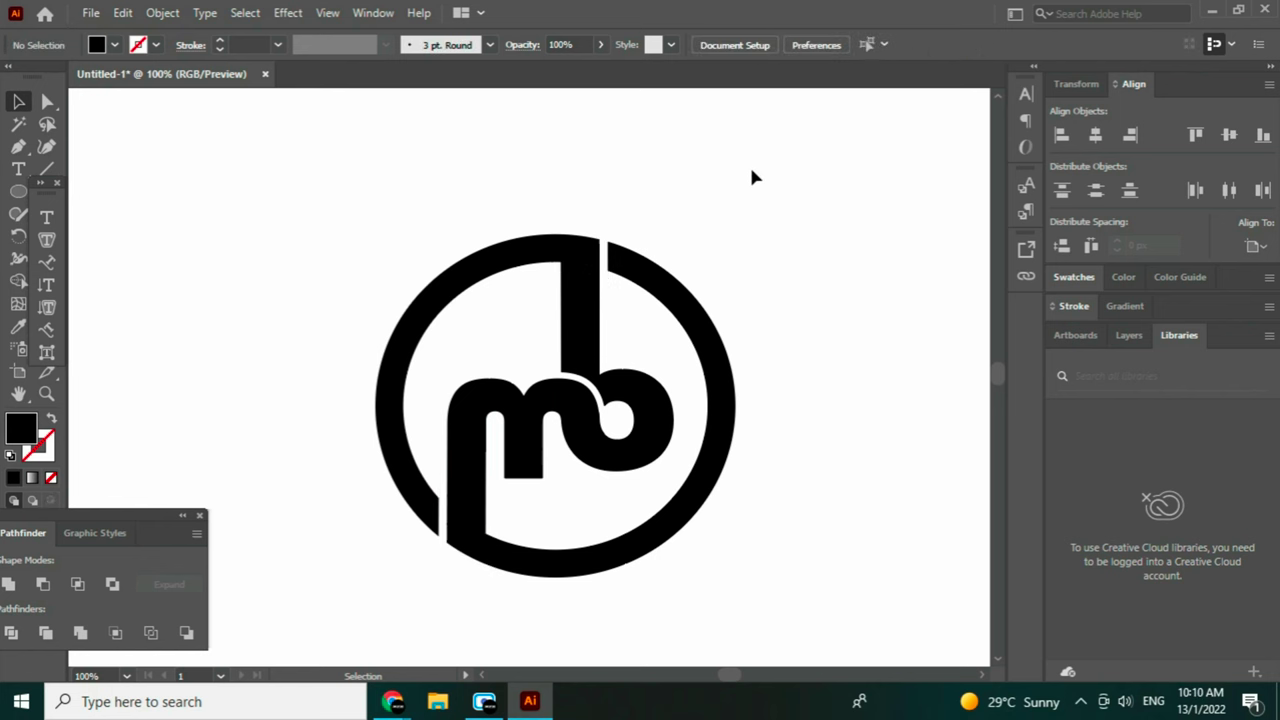
Try to unite all the ring and letter pieces into one shape, and undo it.
drag(752, 177, 272, 579)
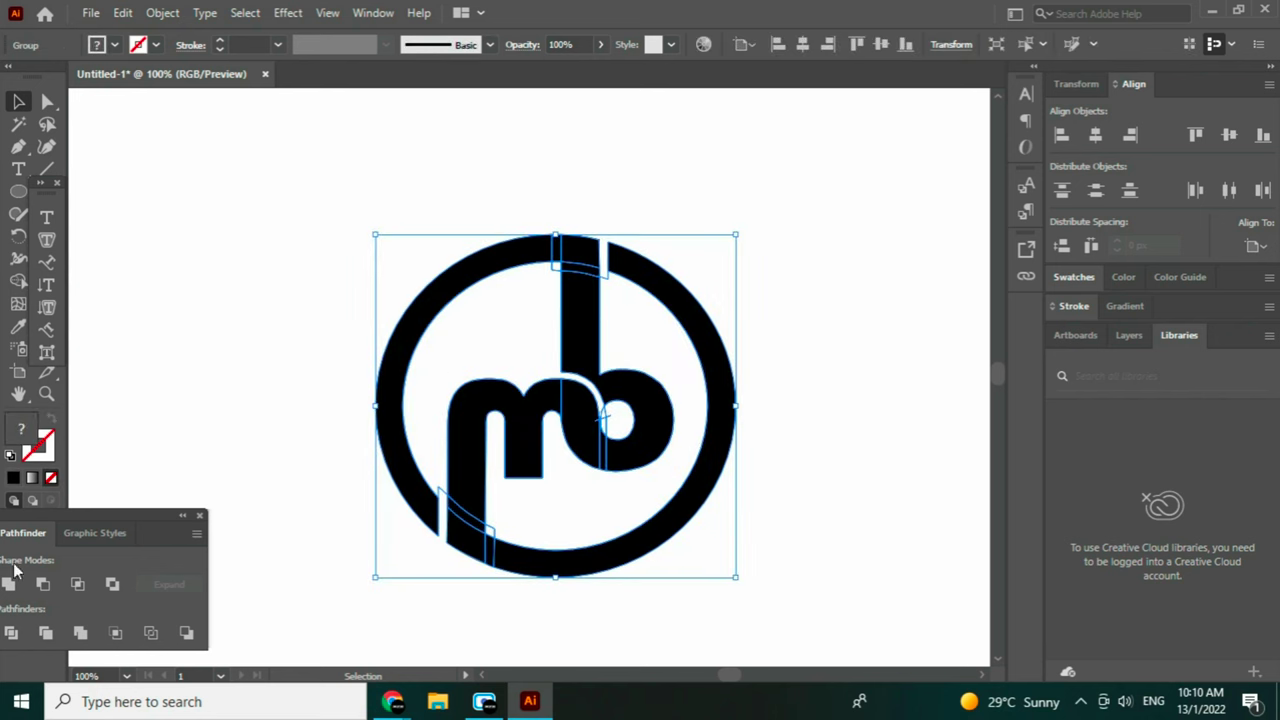
click(224, 568)
click(10, 584)
click(794, 375)
drag(778, 560, 600, 480)
click(10, 584)
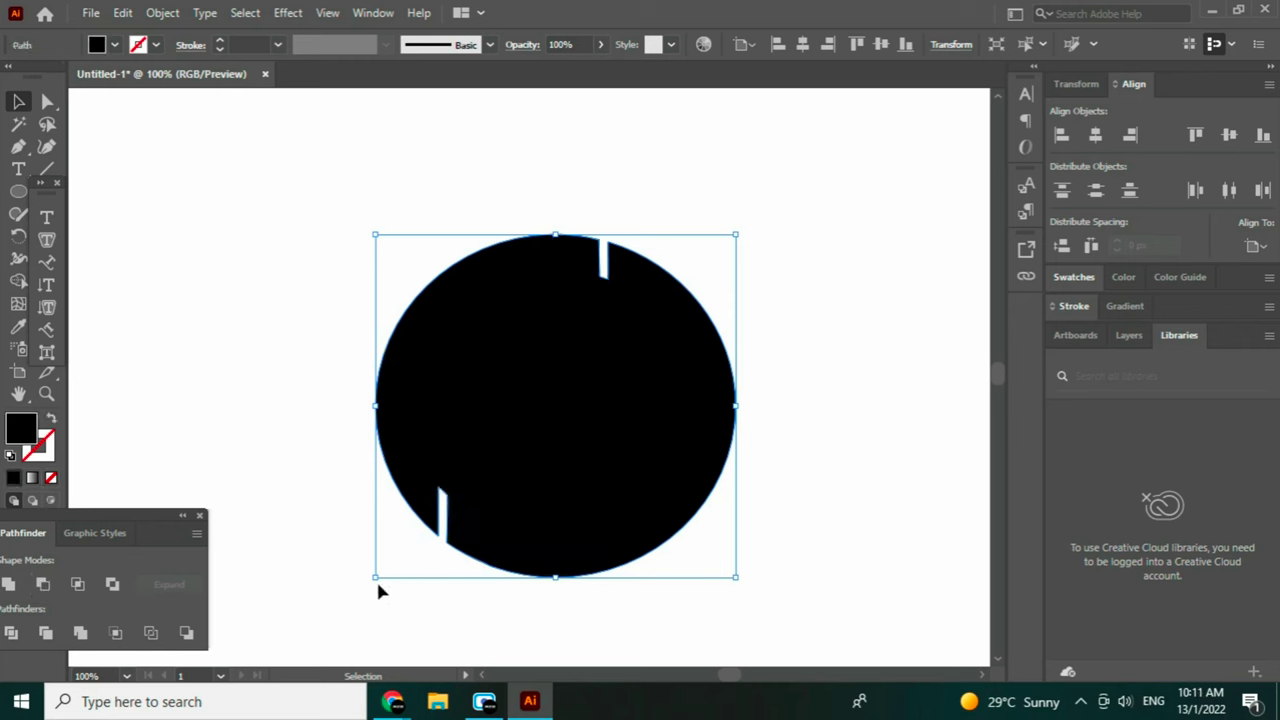
key(ctrl+z)
Try a Magic Wand selection on the piece beside the stem and a repeated merge of all artwork, and undo it.
click(577, 614)
click(18, 124)
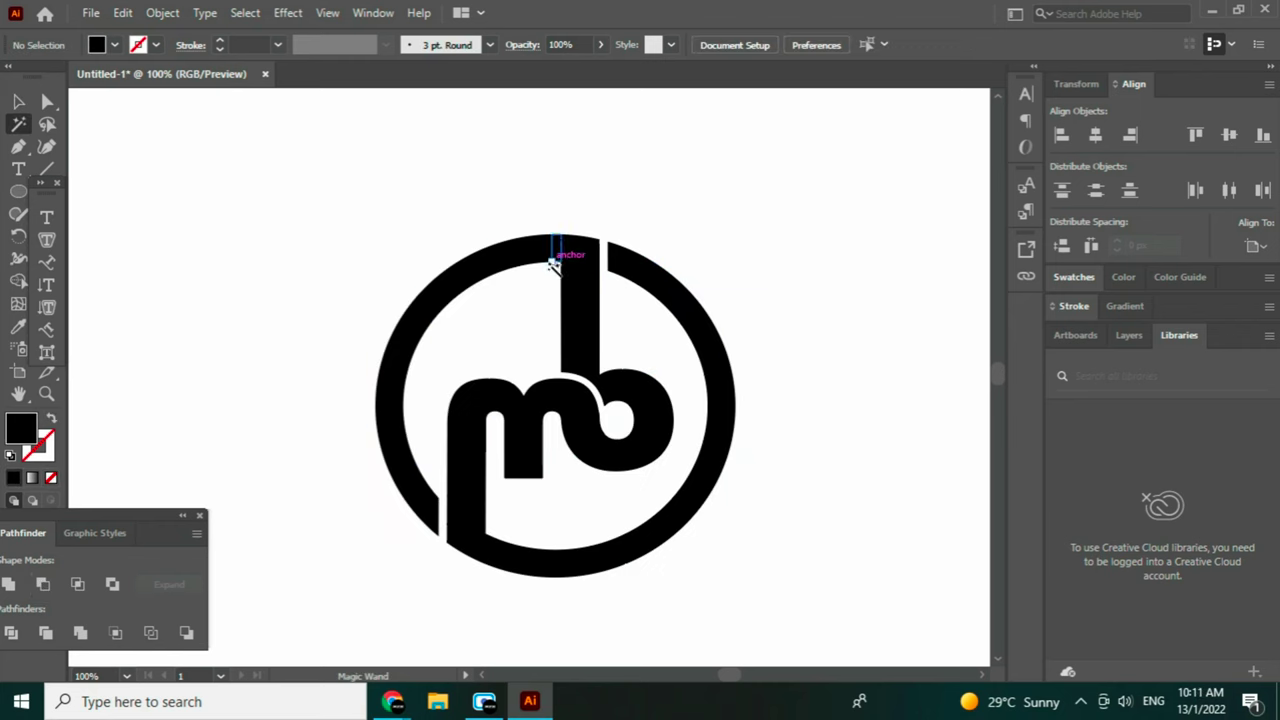
click(556, 261)
key(Delete)
click(18, 101)
drag(338, 221, 826, 592)
click(8, 583)
key(ctrl+z)
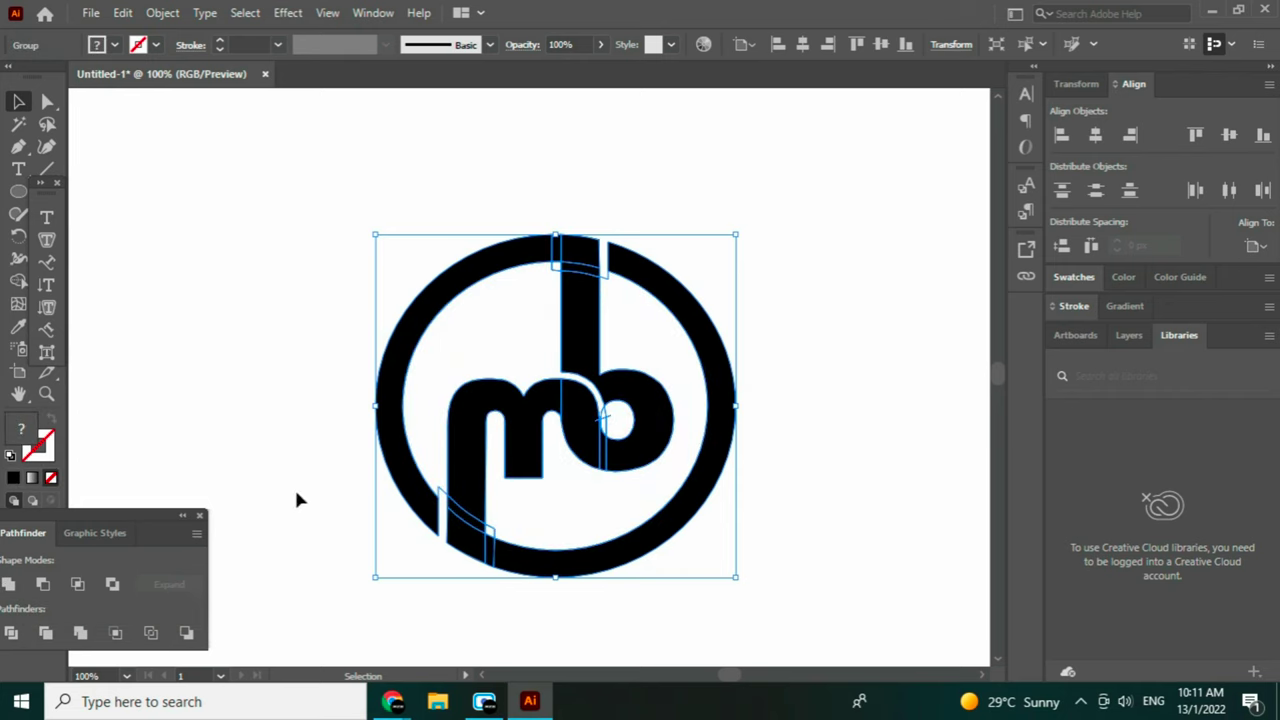
Examine the pieces where the b's stem joins the ring at 300% magnification.
click(297, 500)
scroll(1003, 388, up, 3)
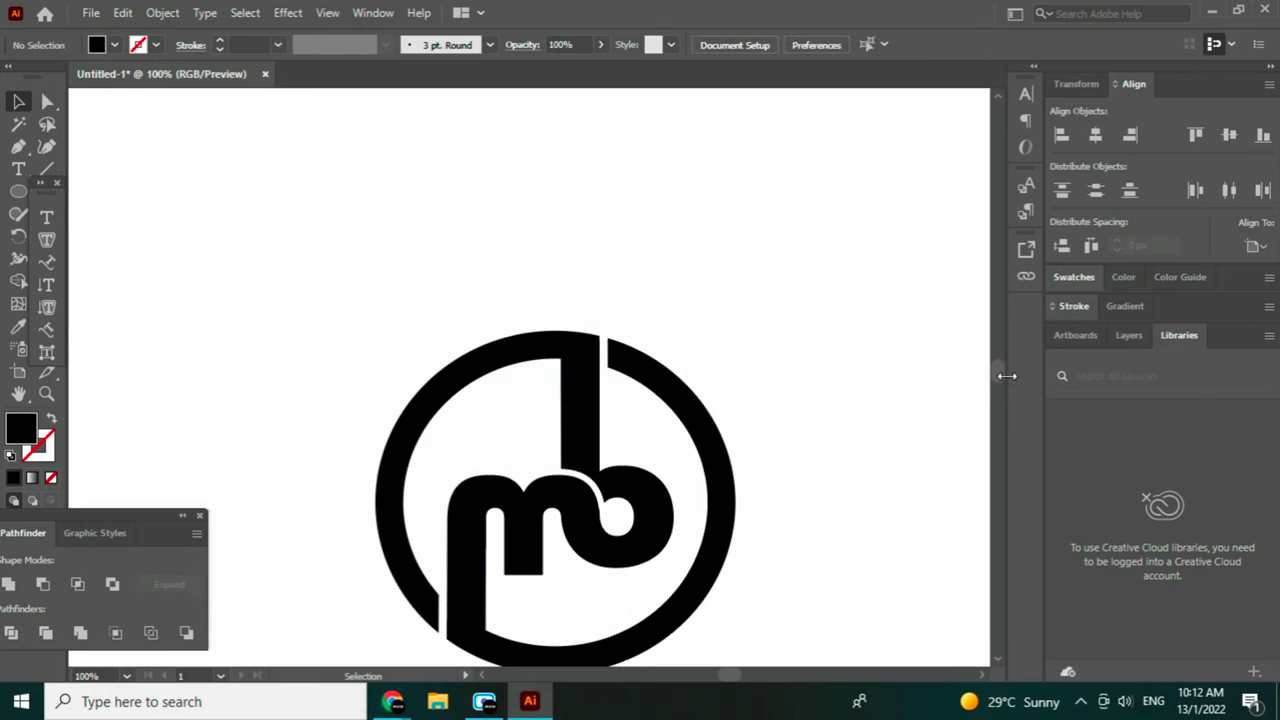
scroll(1005, 393, down, 2)
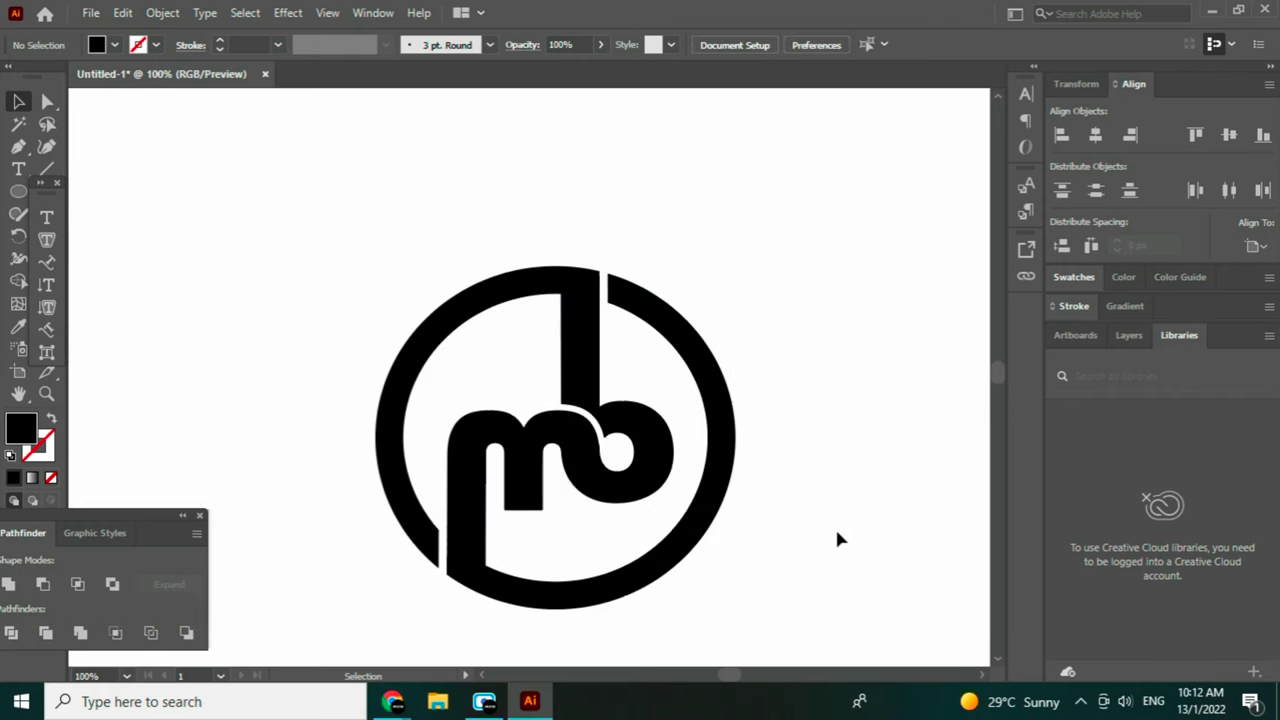
click(126, 676)
click(140, 364)
key(a)
click(634, 300)
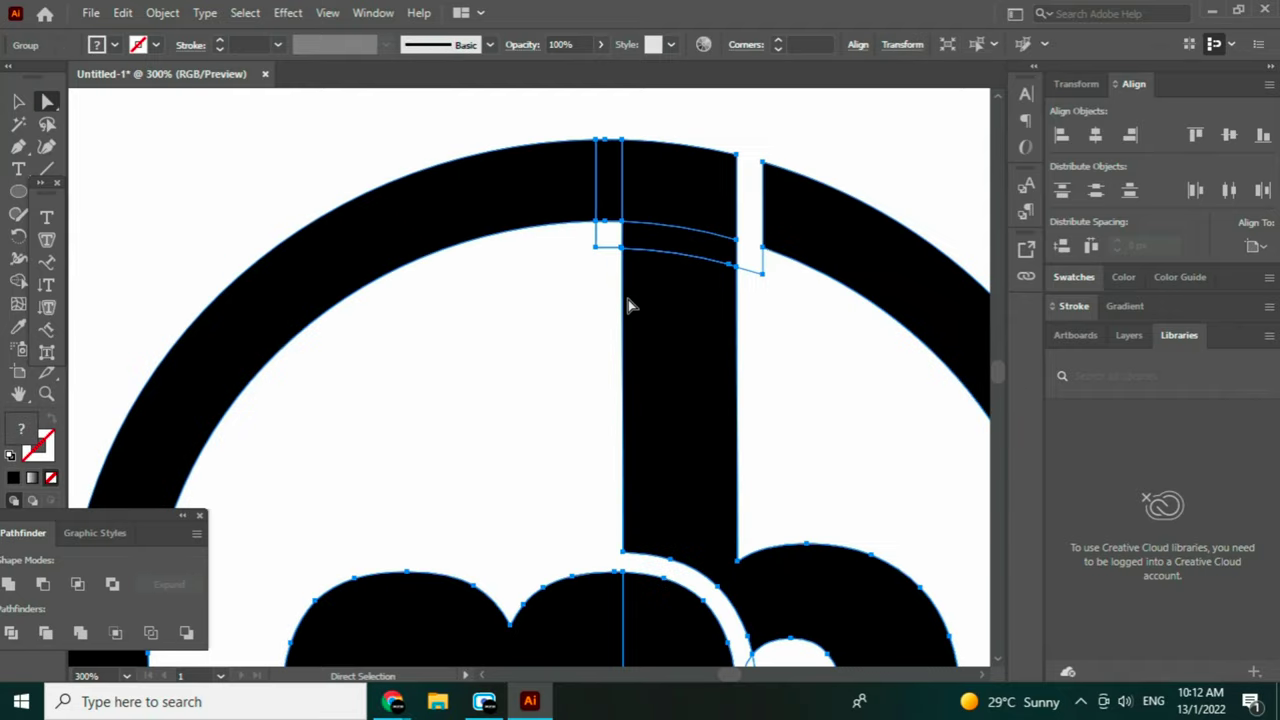
key(backslash)
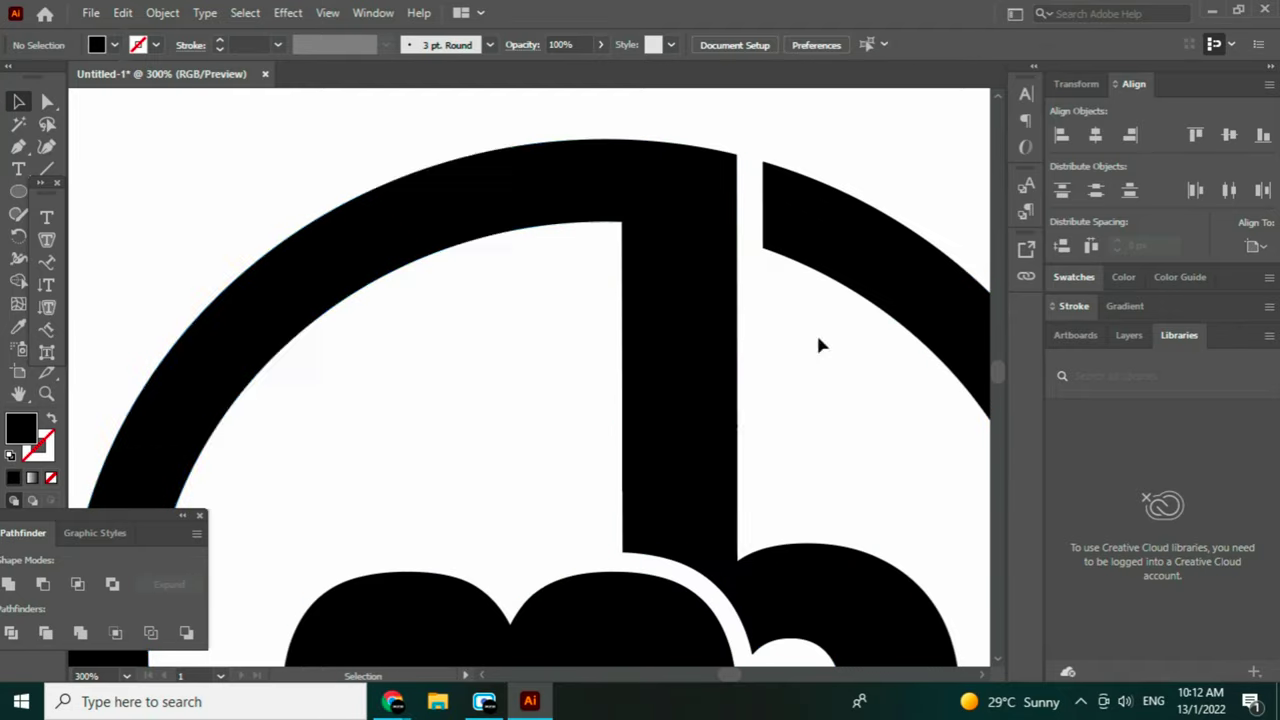
Ungroup the logo and place a copy of the small piece from the stem's top lower on the b's stem.
key(ctrl+1)
right_click(582, 356)
click(650, 511)
click(576, 325)
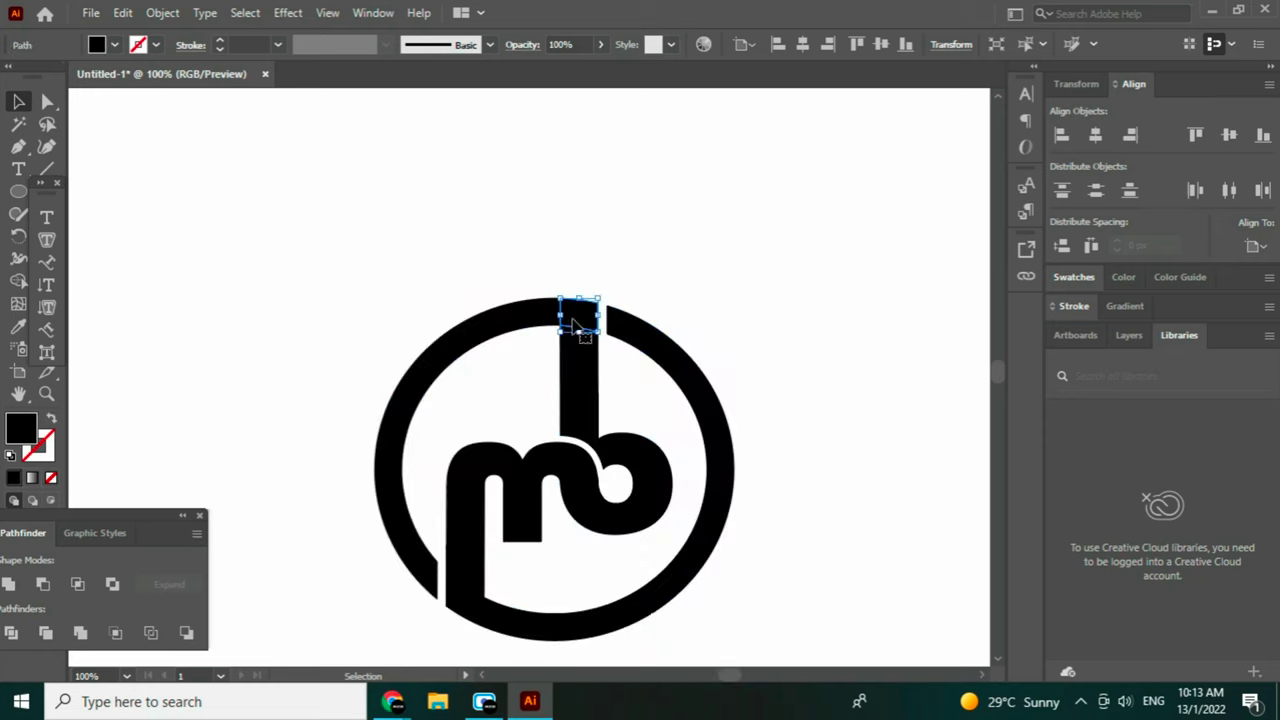
drag(583, 371, 527, 335)
Stretch the copied piece's two left anchors well past the stem to form a pointed wing, and arch its lower edge.
key(ctrl+equal)
key(ctrl+equal)
key(ctrl+equal)
key(a)
drag(473, 302, 378, 306)
drag(470, 380, 284, 385)
drag(436, 387, 439, 364)
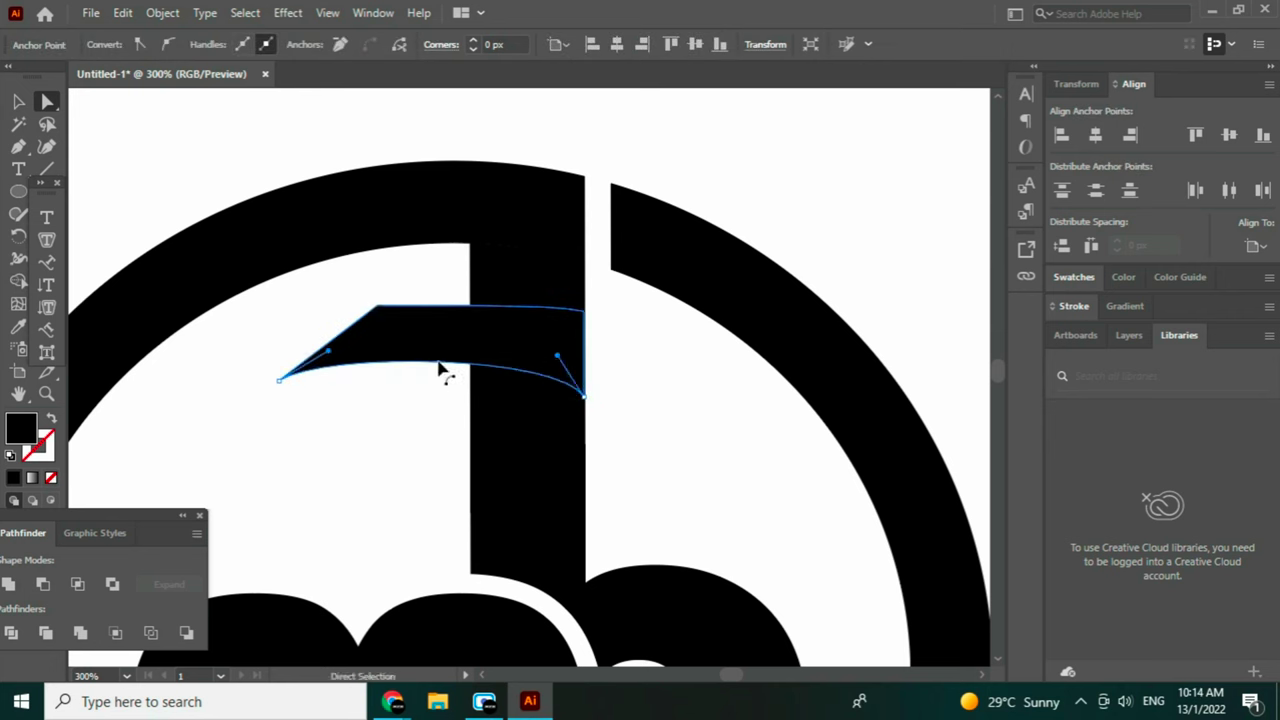
Round the wing's upper-left corner, flatten its lower curve, shift it upward and slightly round its remaining corners.
mouse_move(380, 308)
mouse_down()
mouse_move(393, 321)
mouse_move(389, 311)
mouse_up()
drag(397, 327, 417, 369)
drag(440, 420, 442, 418)
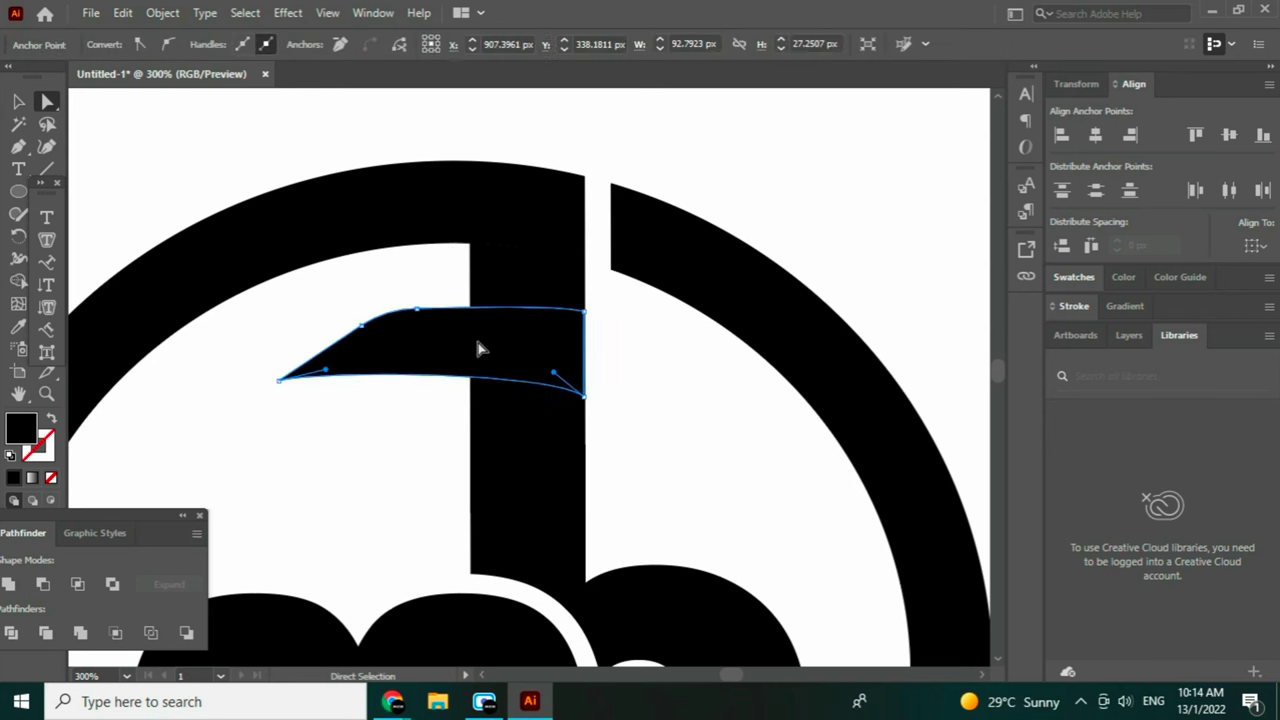
drag(477, 346, 455, 379)
drag(420, 305, 428, 290)
drag(583, 372, 579, 372)
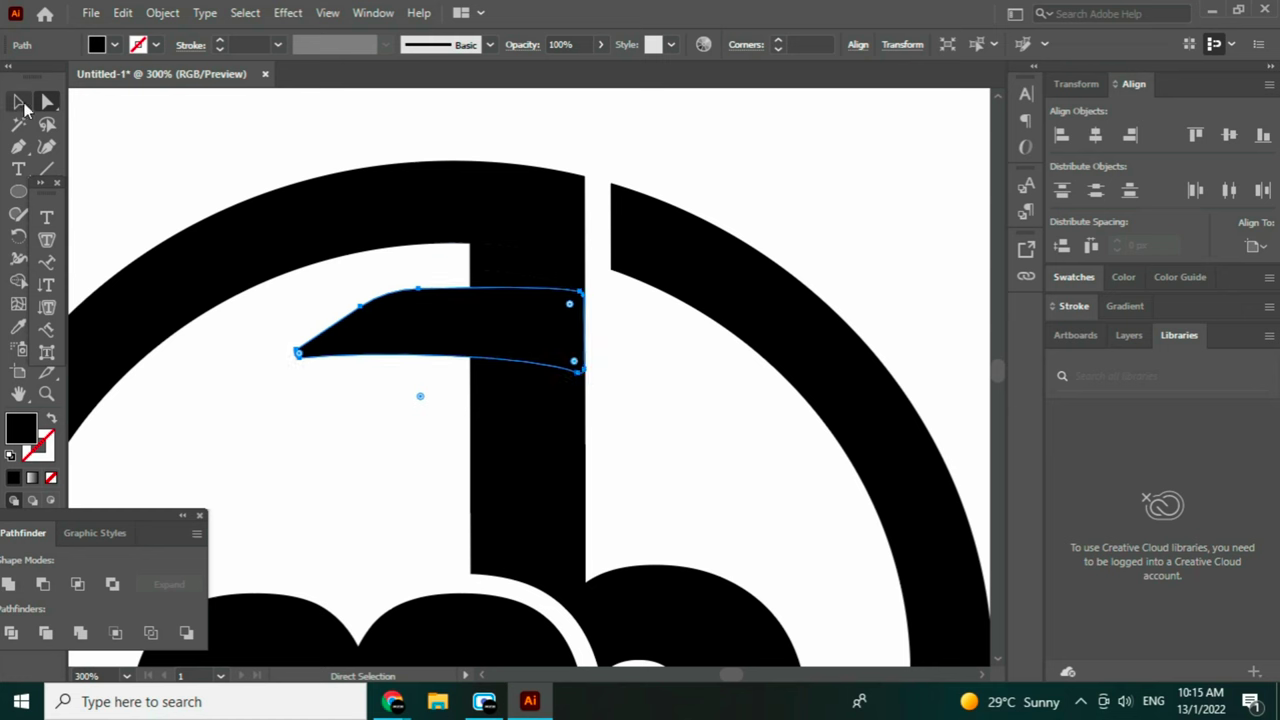
Adjust the wing shape's size and position so that it branches from the b's stem just below the ring.
click(19, 101)
click(612, 378)
drag(504, 340, 484, 338)
drag(420, 380, 420, 387)
drag(470, 317, 484, 195)
drag(433, 264, 432, 262)
drag(492, 233, 485, 373)
drag(272, 407, 278, 418)
click(622, 418)
click(127, 676)
click(158, 426)
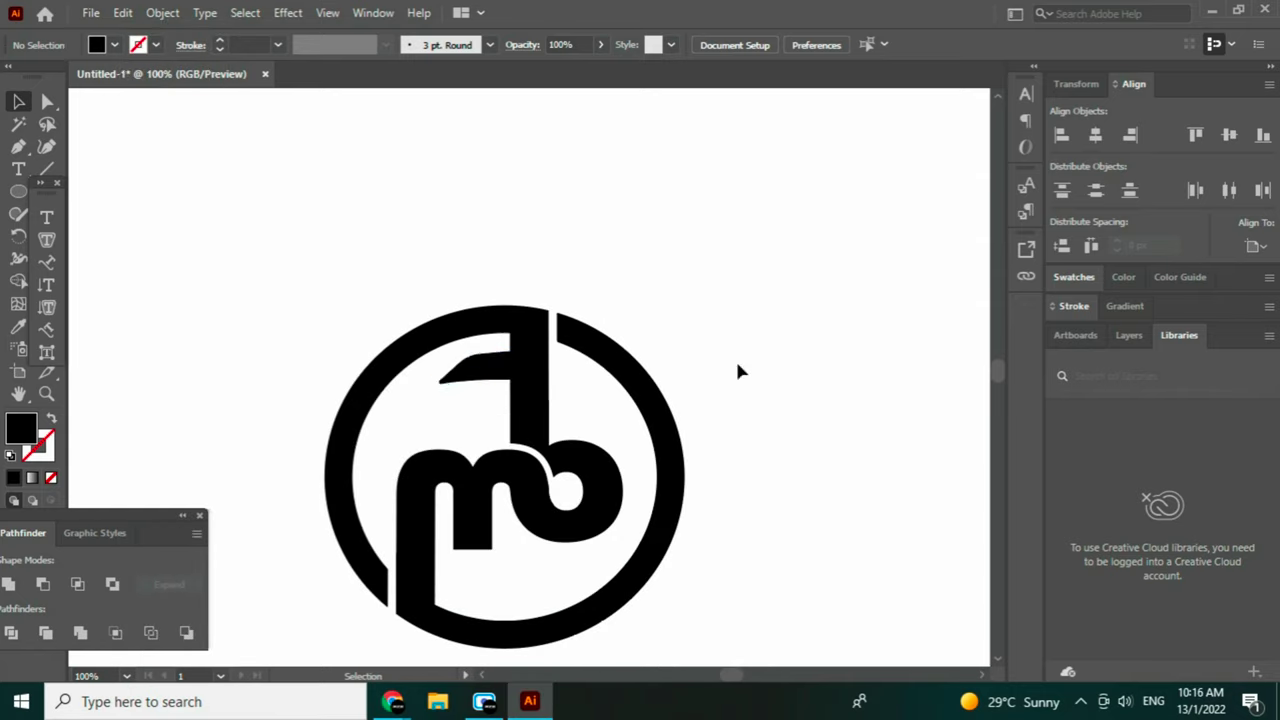
Try a second copy of the wing shape below the first, and remove it.
click(486, 366)
drag(486, 366, 483, 410)
click(597, 405)
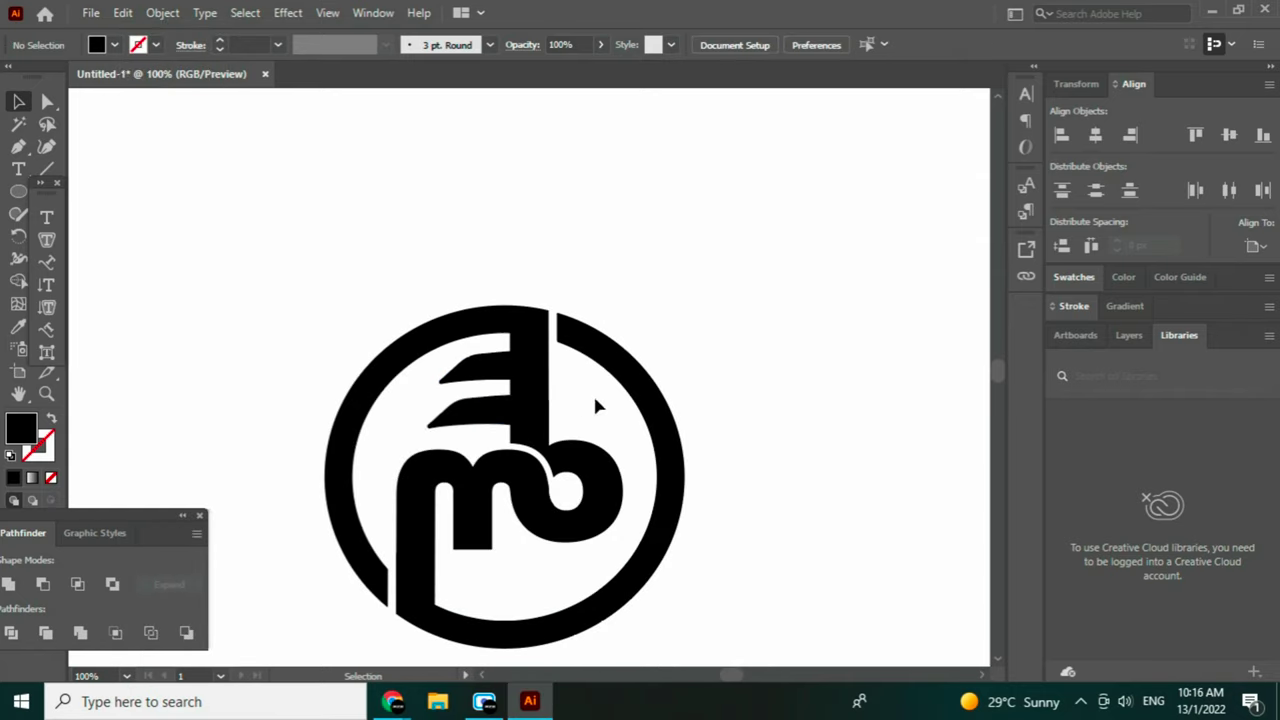
click(464, 416)
key(Delete)
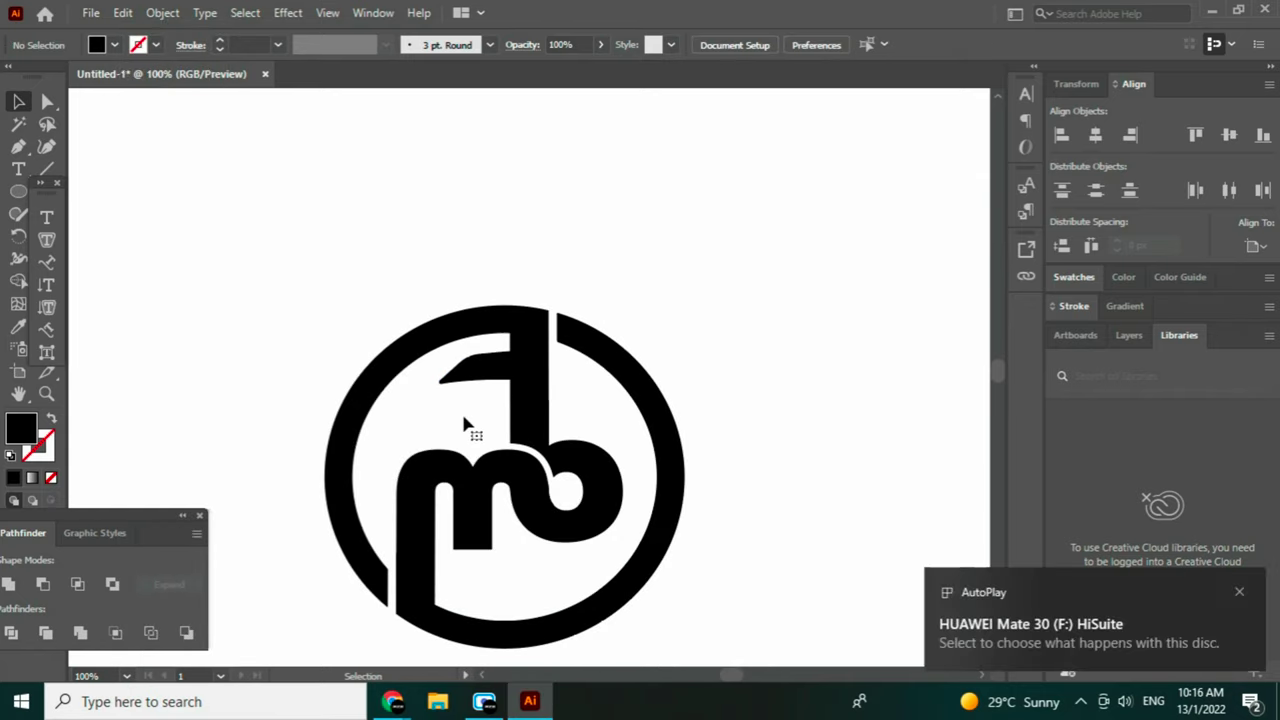
Reshape the wing with a raised upper edge, a more arched lower edge and a repositioned tip.
key(a)
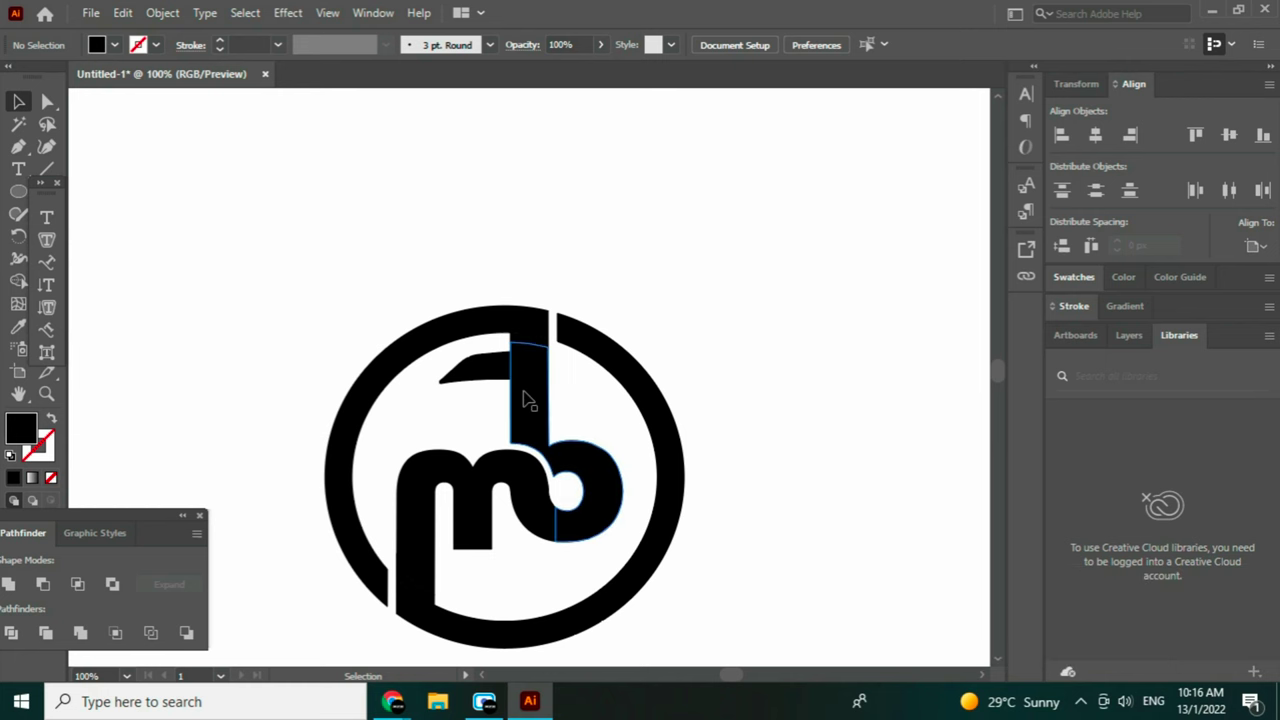
click(502, 368)
drag(552, 370, 524, 325)
drag(497, 379, 496, 366)
mouse_move(478, 354)
mouse_down()
mouse_move(508, 322)
mouse_move(498, 349)
mouse_up()
drag(441, 382, 461, 373)
click(493, 389)
key(ctrl+plus)
key(ctrl+plus)
key(ctrl+plus)
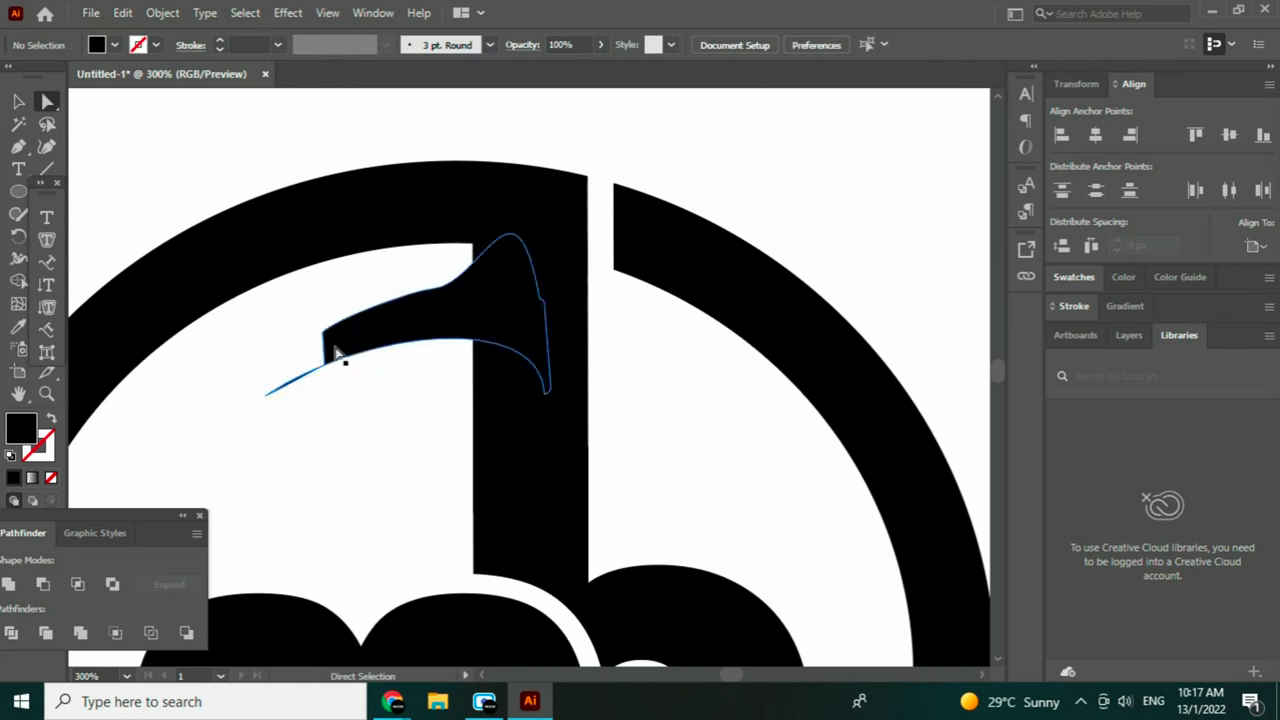
Undo the last two anchor edits and pull the wing's tip anchors inward to make a shorter, blunter end.
key(ctrl+z)
key(ctrl+z)
drag(345, 413, 170, 362)
drag(265, 394, 317, 403)
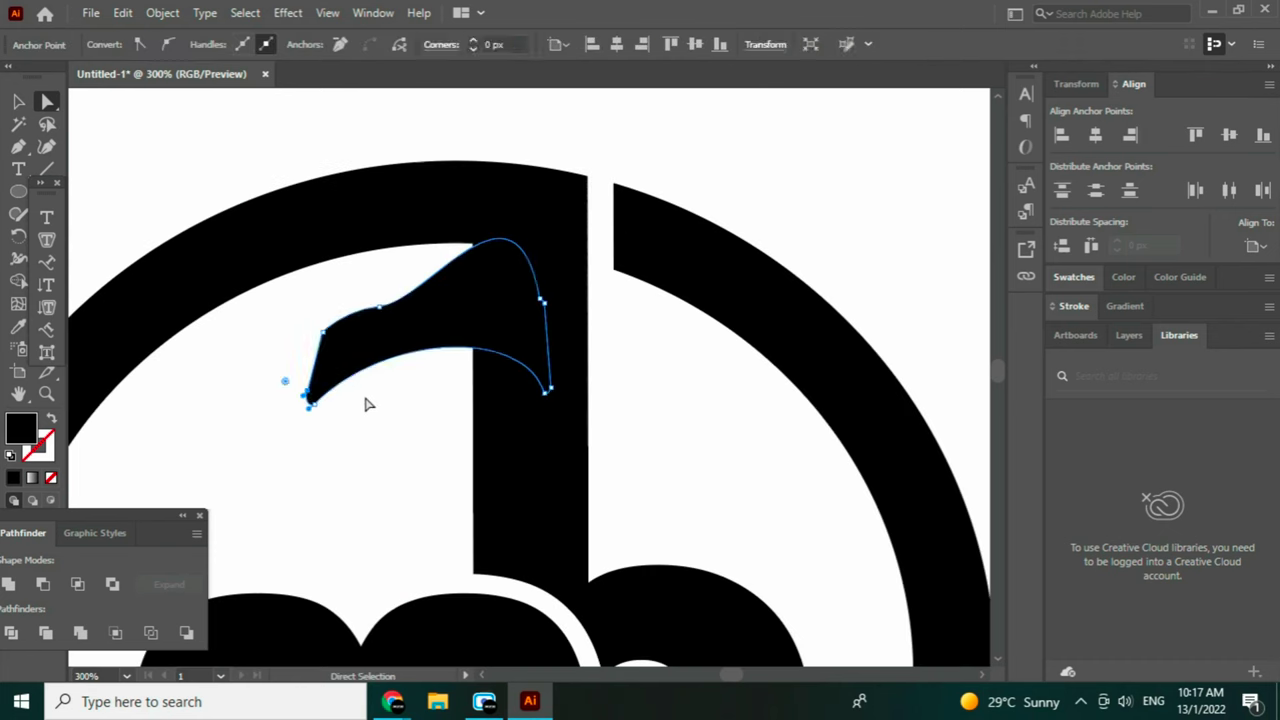
drag(325, 337, 370, 352)
Straighten the wing's upper edge so it rises into the ring, and pull its lower tip inward and up.
key(v)
key(a)
click(433, 420)
mouse_move(410, 307)
mouse_down()
mouse_move(444, 301)
mouse_move(411, 297)
mouse_up()
drag(416, 286, 488, 233)
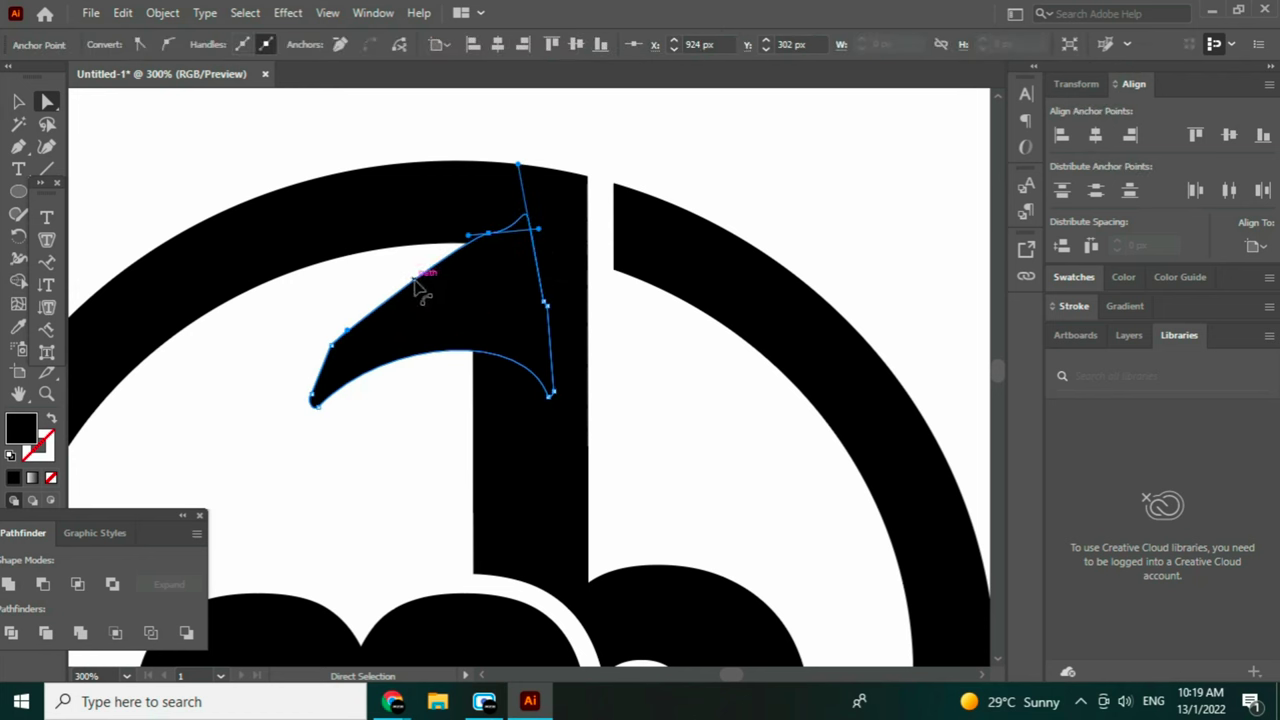
drag(420, 288, 424, 296)
drag(319, 407, 334, 357)
click(388, 453)
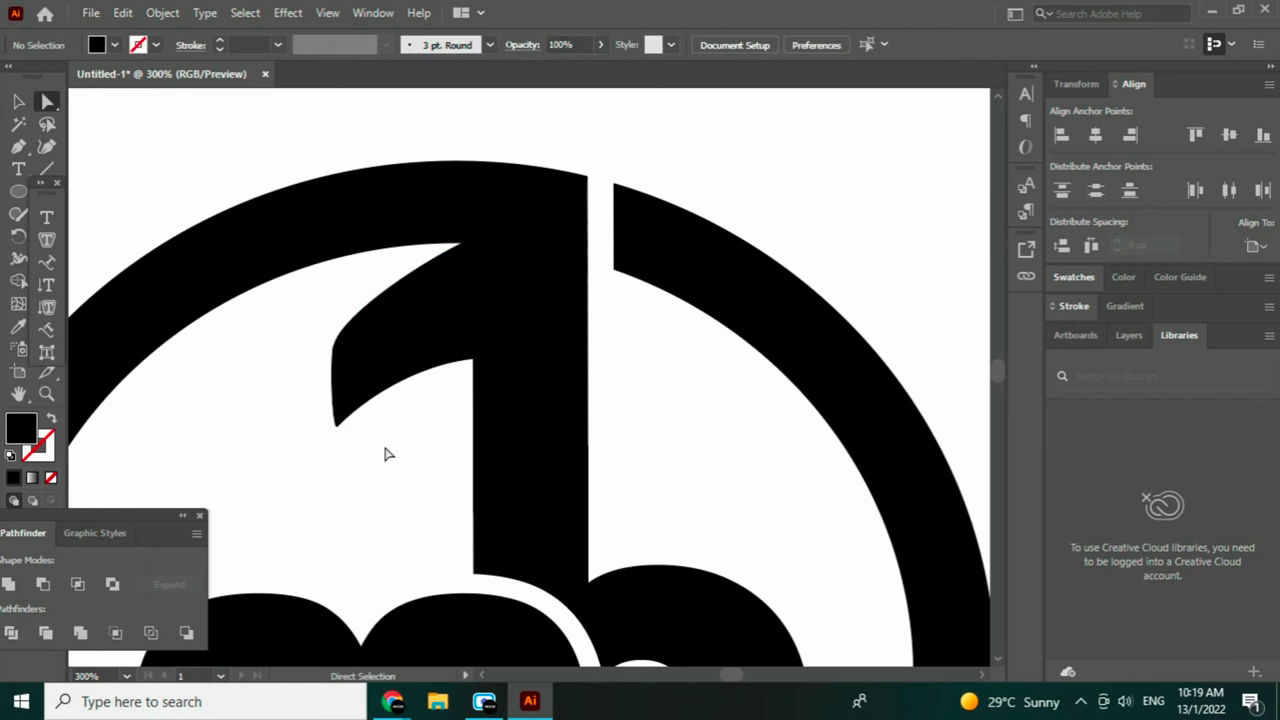
Bend the wing's lower edge into a deeper arch so it narrows to a curved, pointed tip.
drag(337, 426, 341, 424)
drag(373, 401, 371, 392)
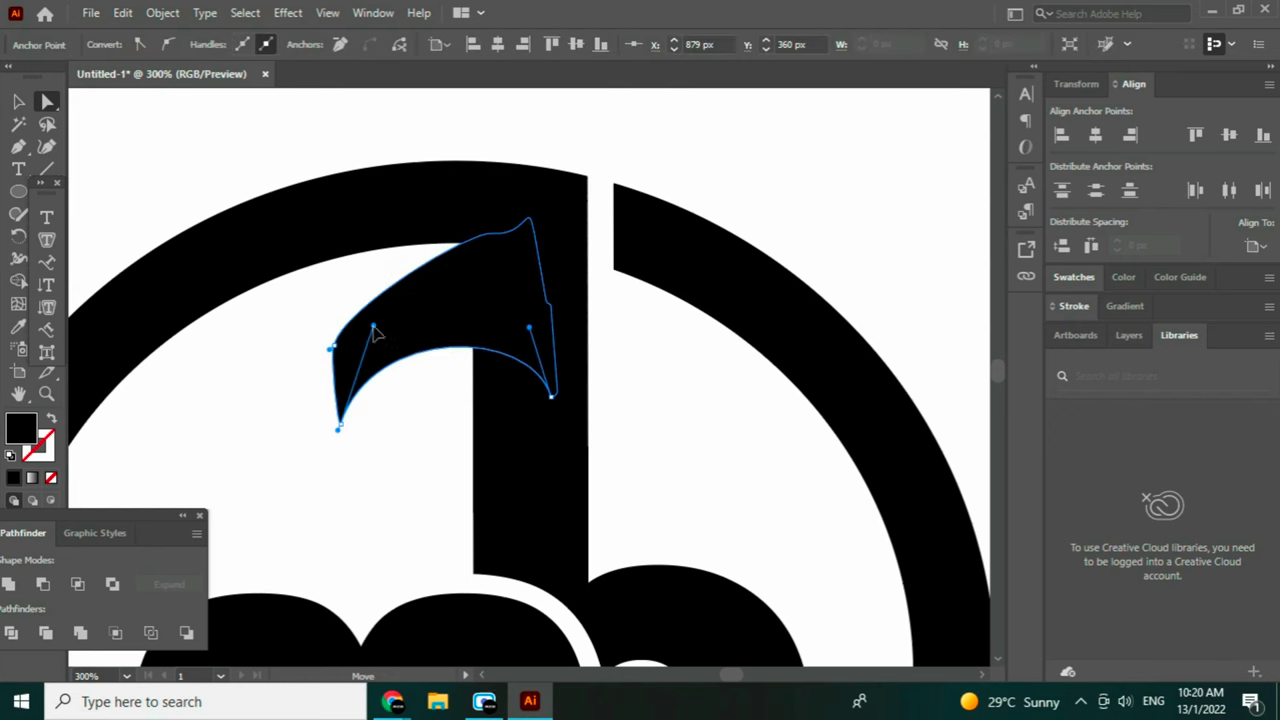
click(409, 427)
drag(460, 312, 460, 361)
click(400, 490)
click(126, 676)
click(160, 418)
click(490, 375)
click(767, 397)
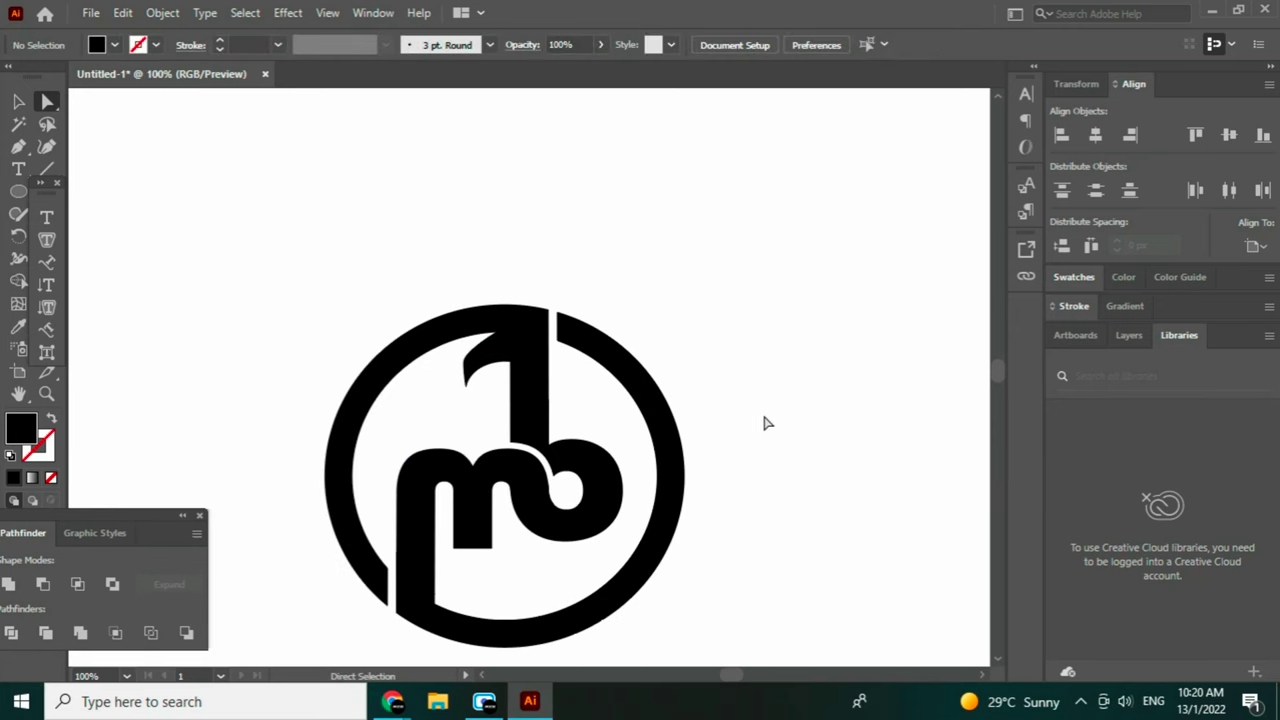
Move the wing off the logo to above the ring, and place a thin elliptical arc around the outer side of the b's bowl.
drag(492, 360, 557, 222)
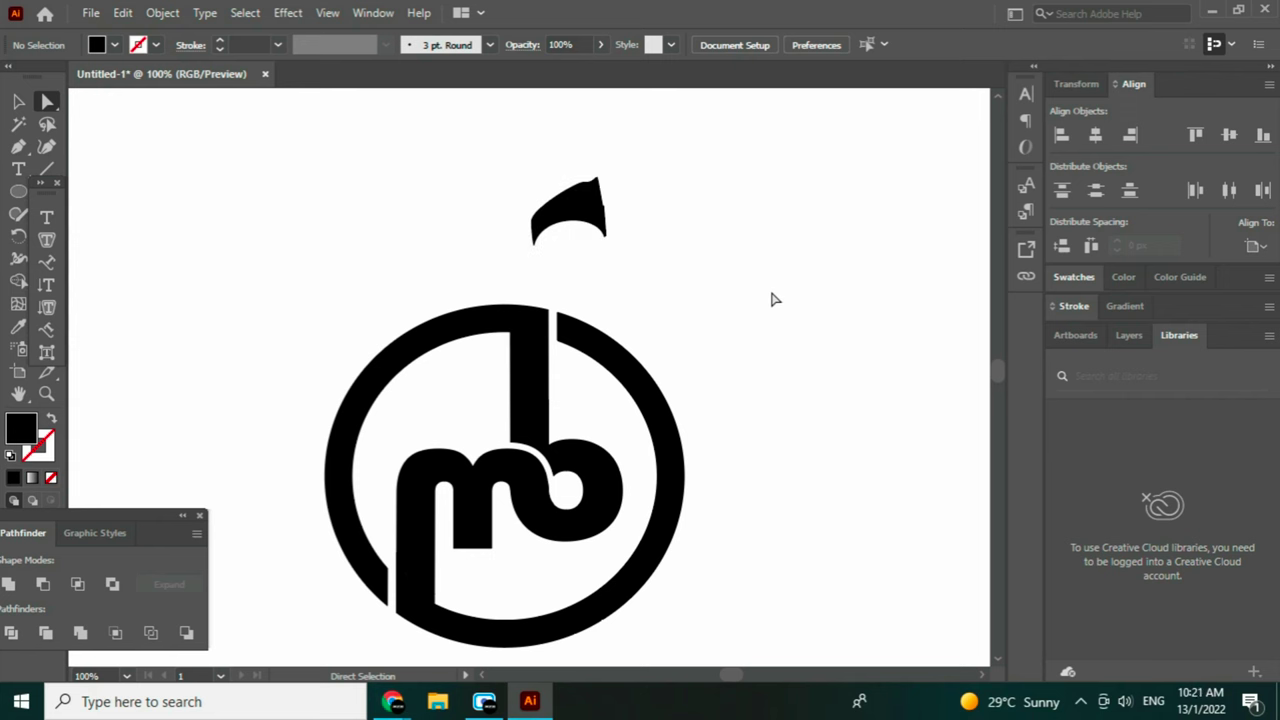
key(l)
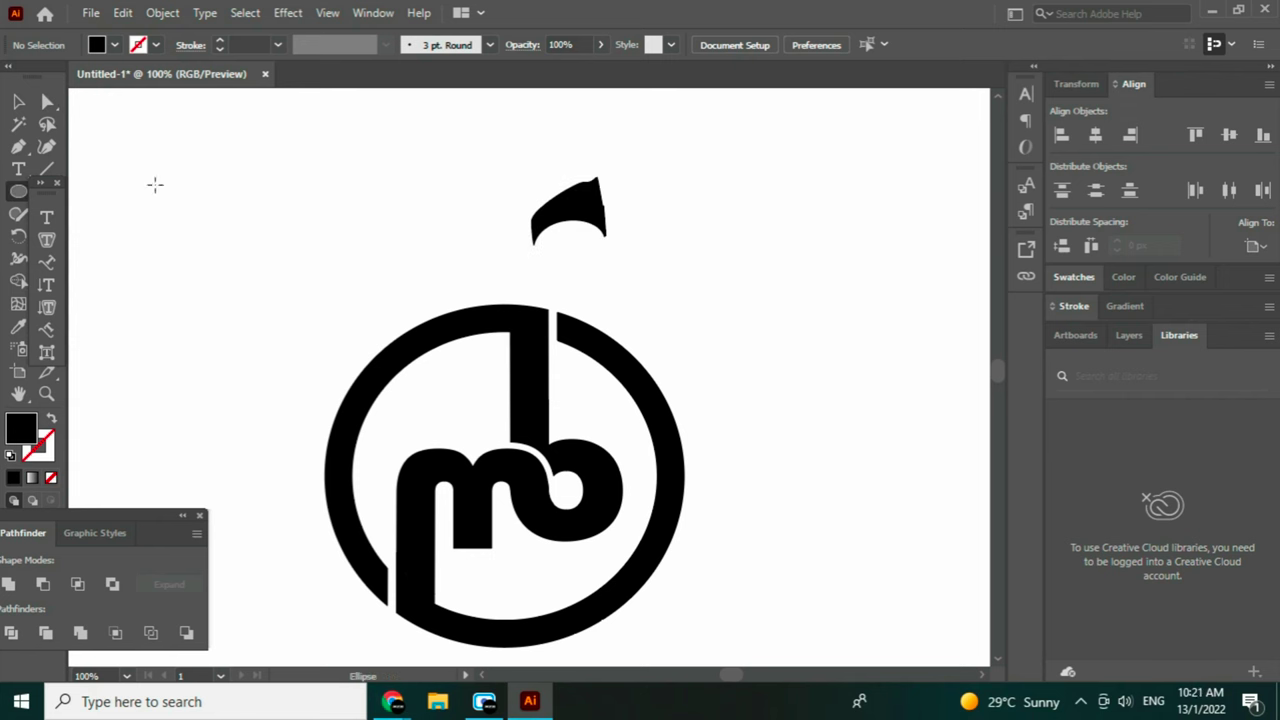
drag(670, 425, 626, 518)
click(127, 676)
click(160, 342)
drag(639, 444, 631, 441)
Reshape the arc to follow the b's bowl, with its lower end beneath the bowl and a slanted, pointed upper end.
key(a)
drag(390, 542, 388, 546)
drag(557, 536, 556, 530)
drag(387, 543, 461, 556)
click(390, 546)
click(434, 551)
click(464, 602)
drag(554, 541, 554, 537)
click(440, 600)
drag(390, 541, 390, 544)
click(450, 600)
drag(573, 526, 573, 529)
drag(519, 209, 519, 220)
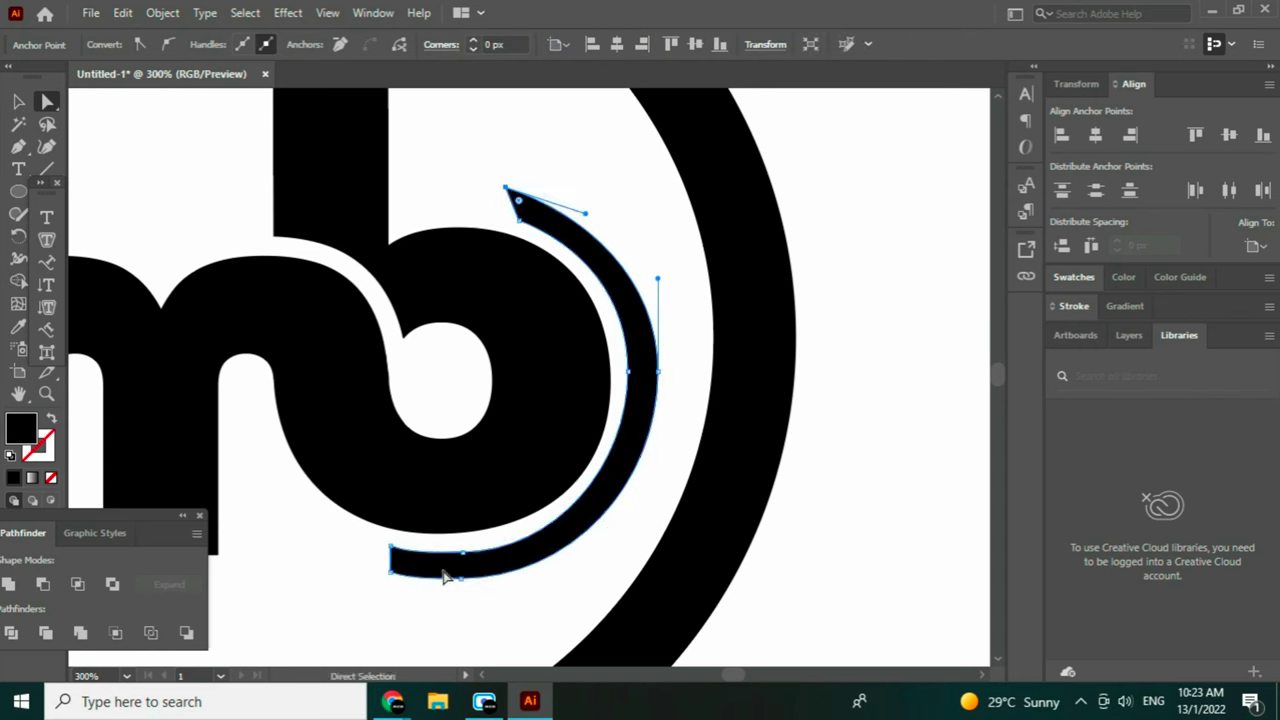
Pull the outer corner of the arc's lower end outward into a long pointed tip beneath the bowl.
drag(390, 571, 360, 564)
click(450, 602)
click(637, 457)
drag(658, 372, 654, 369)
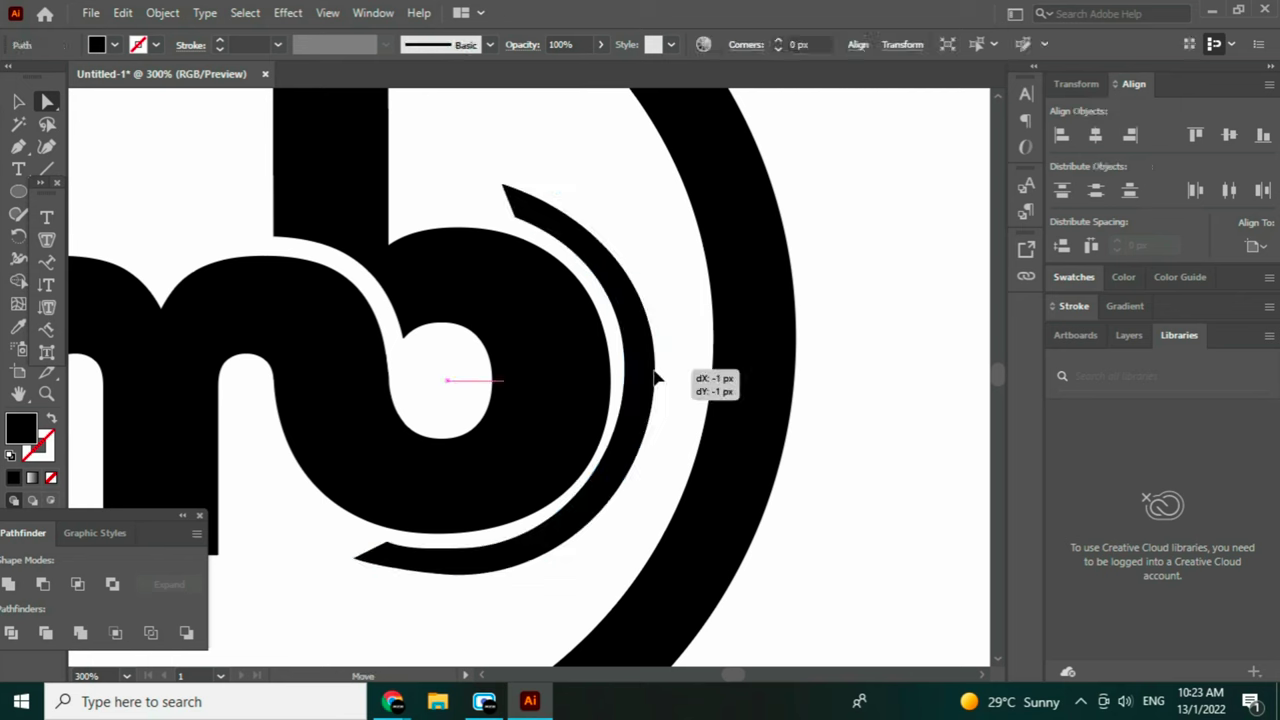
key(ctrl+z)
key(ctrl+z)
drag(388, 574, 344, 566)
click(372, 600)
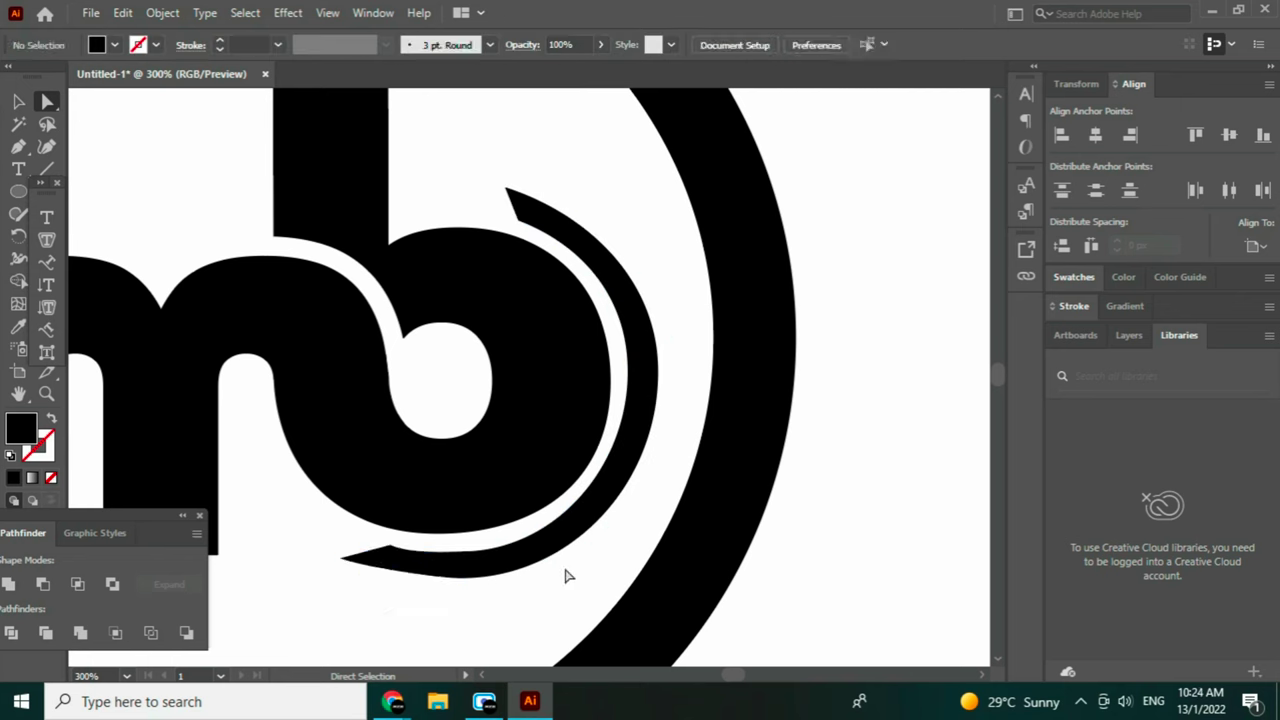
click(626, 457)
click(163, 14)
mouse_move(288, 453)
click(530, 523)
click(752, 398)
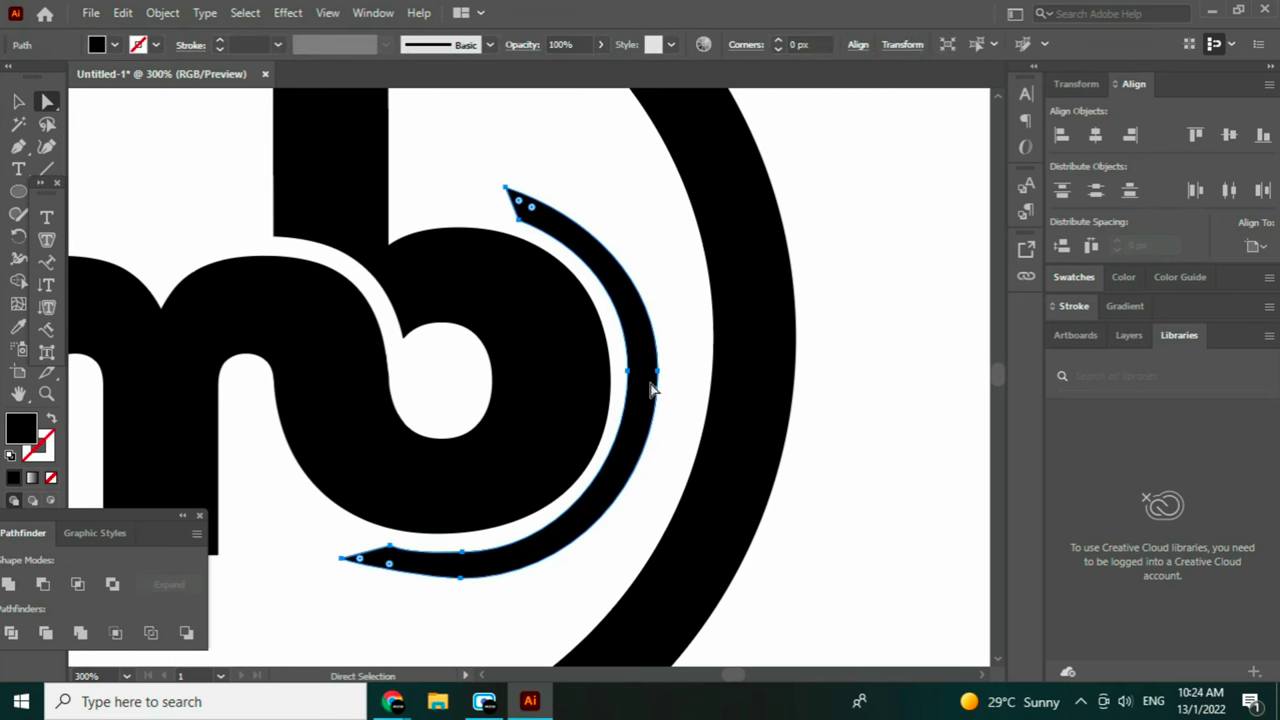
Thin the arc by bringing its outer edge inward, and narrow its upper tip.
click(643, 372)
click(545, 228)
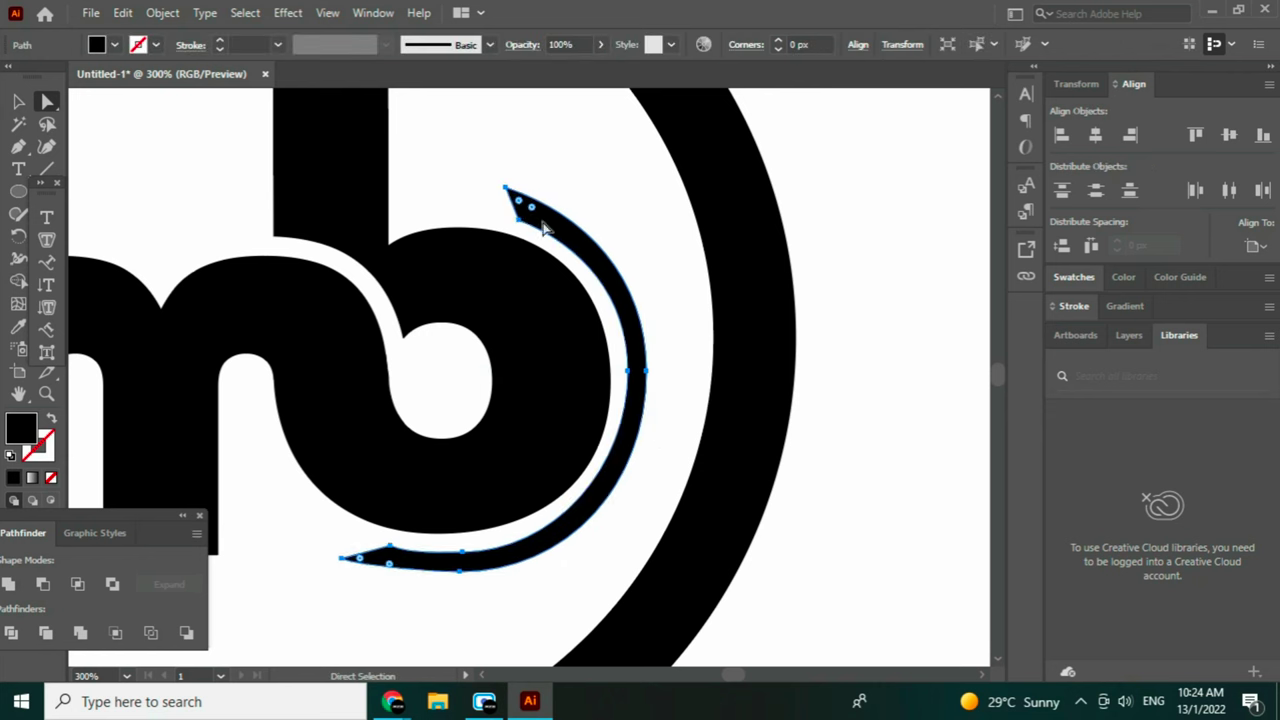
drag(520, 228, 572, 246)
click(590, 212)
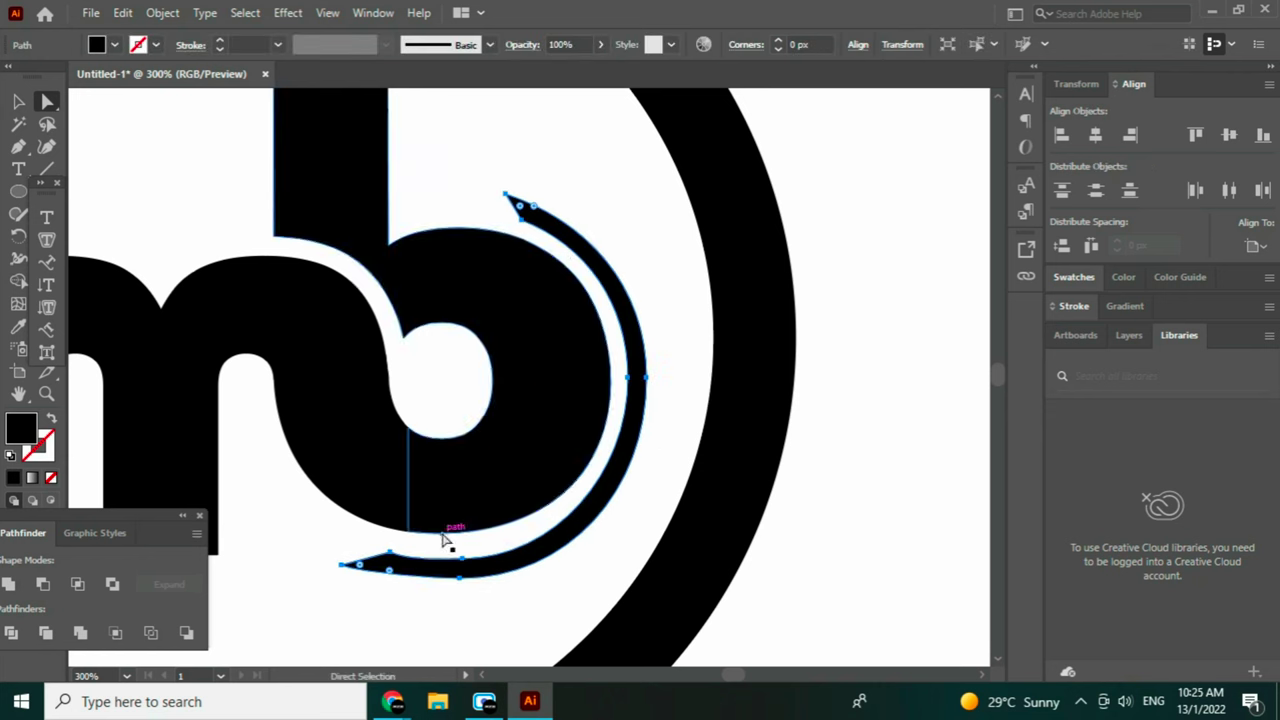
click(397, 543)
click(391, 554)
drag(341, 565, 342, 565)
key(v)
mouse_move(465, 562)
mouse_down()
mouse_move(400, 565)
mouse_move(451, 577)
mouse_up()
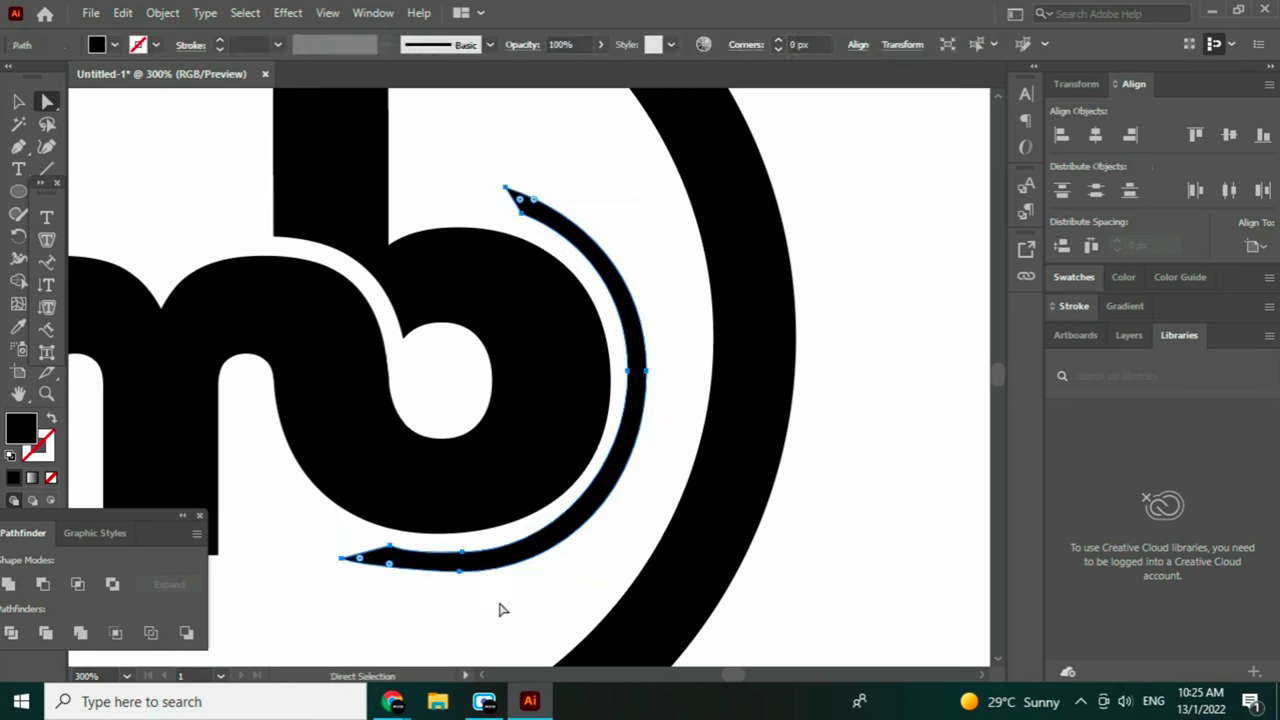
Try a copy of the arc offset outward, with its lower anchors pulled down away from the original.
click(445, 580)
drag(602, 483, 635, 486)
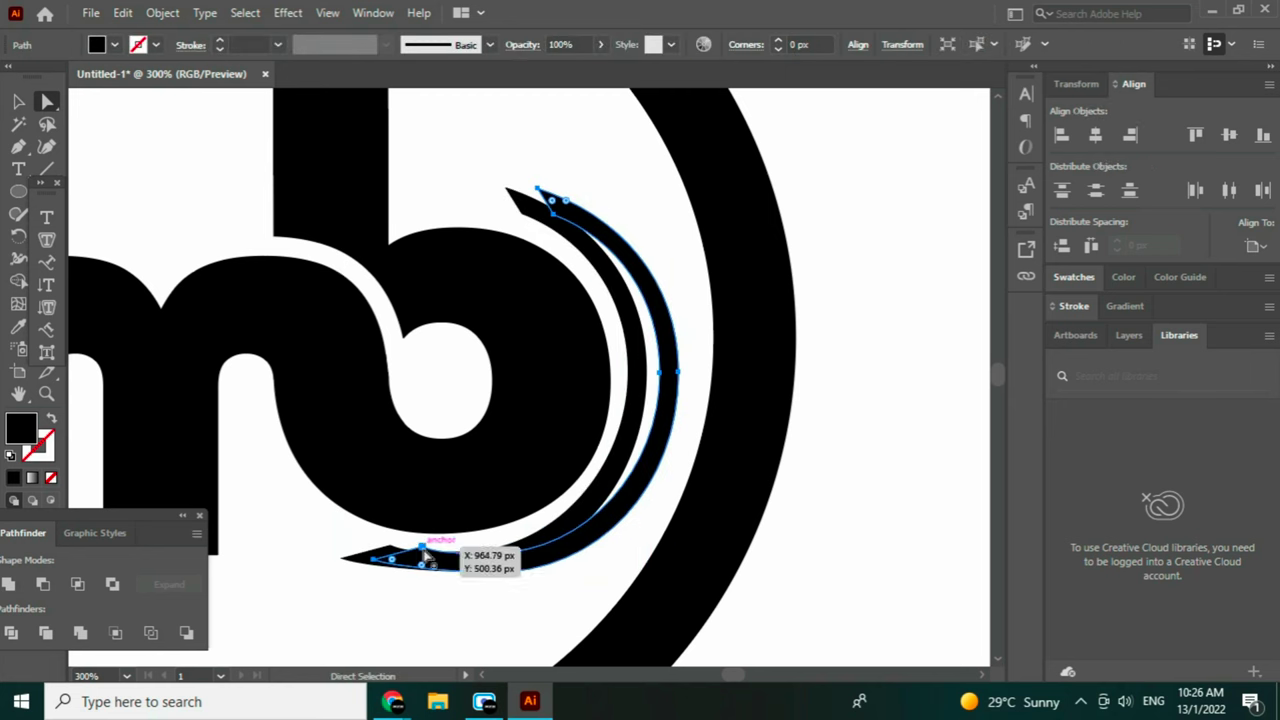
mouse_move(489, 575)
mouse_down()
mouse_move(485, 595)
mouse_move(489, 581)
mouse_up()
drag(491, 581, 491, 602)
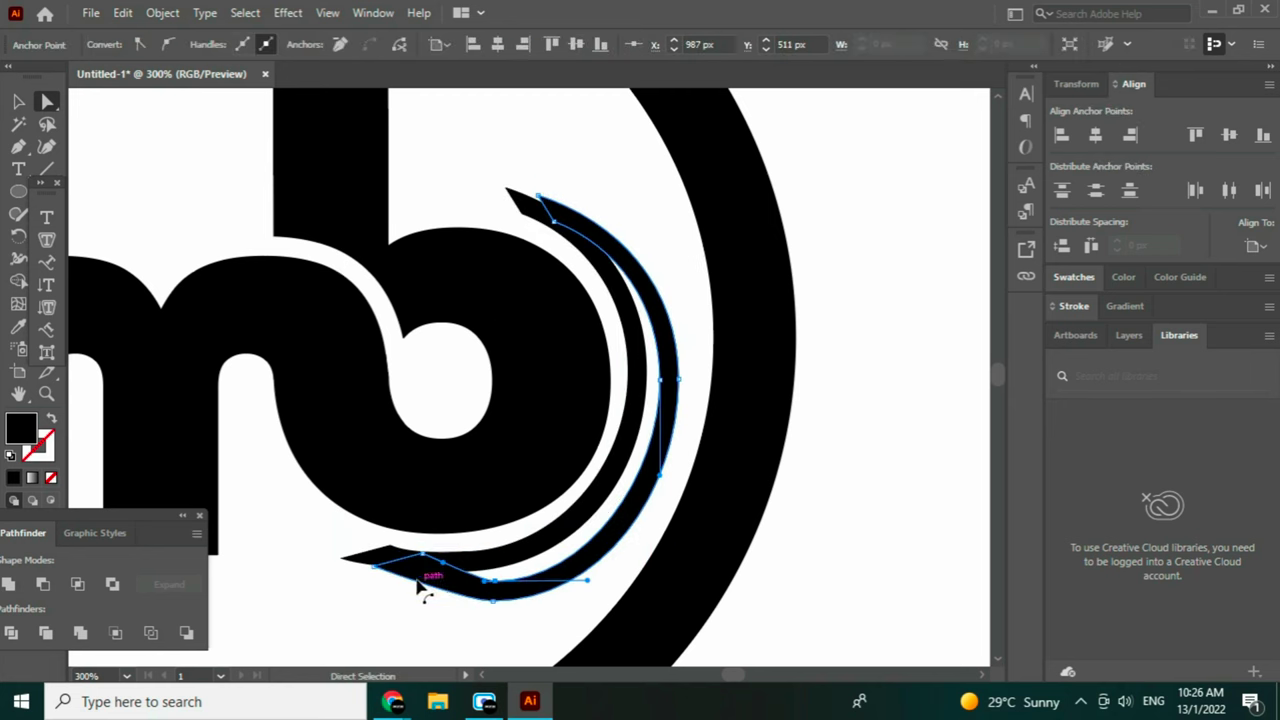
drag(419, 556, 398, 585)
click(450, 616)
Try reshaping the outer arc's upper end into a narrow point beside the inner arc.
click(640, 263)
drag(620, 226, 561, 207)
click(567, 204)
click(126, 677)
click(105, 390)
click(126, 679)
click(105, 418)
Try extending the outer arc's upper end past the inner arc and bowing its edges outward to leave a gap.
drag(998, 377, 999, 375)
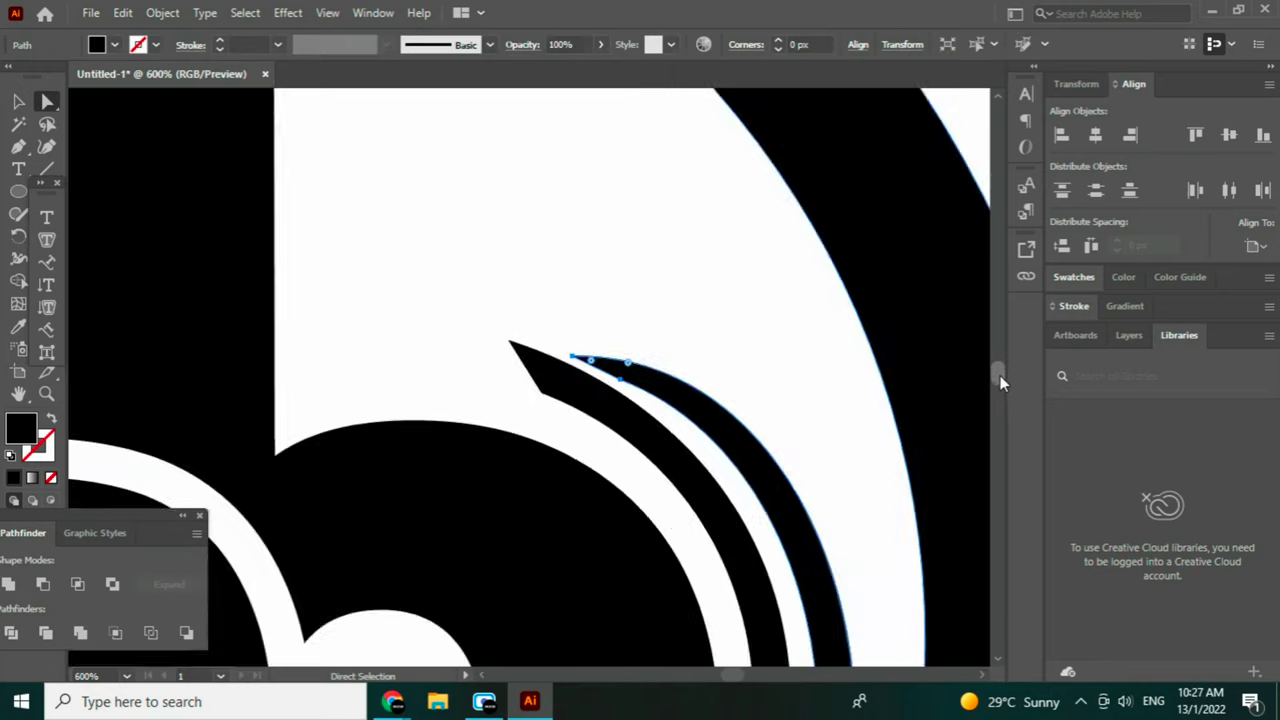
drag(572, 357, 437, 268)
key(ctrl+z)
drag(998, 376, 998, 380)
click(713, 247)
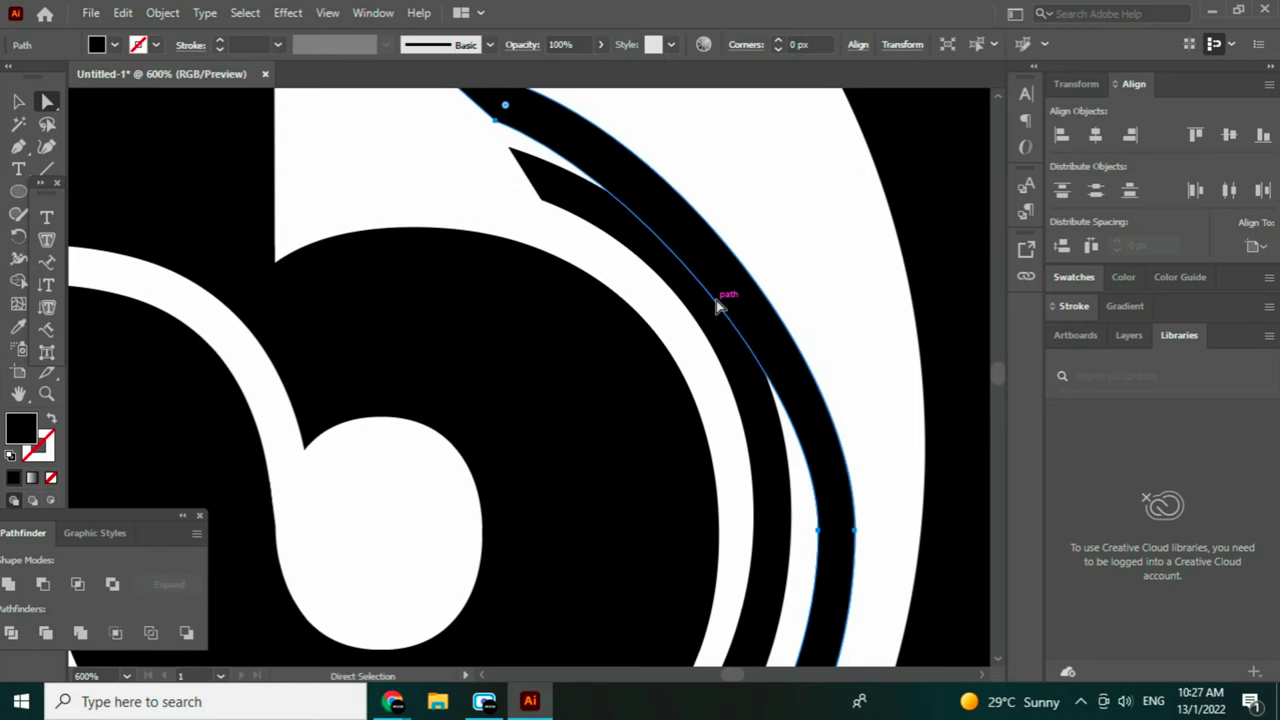
drag(716, 303, 741, 297)
key(ctrl+z)
click(496, 122)
drag(608, 166, 733, 196)
drag(746, 270, 761, 262)
drag(718, 263, 763, 251)
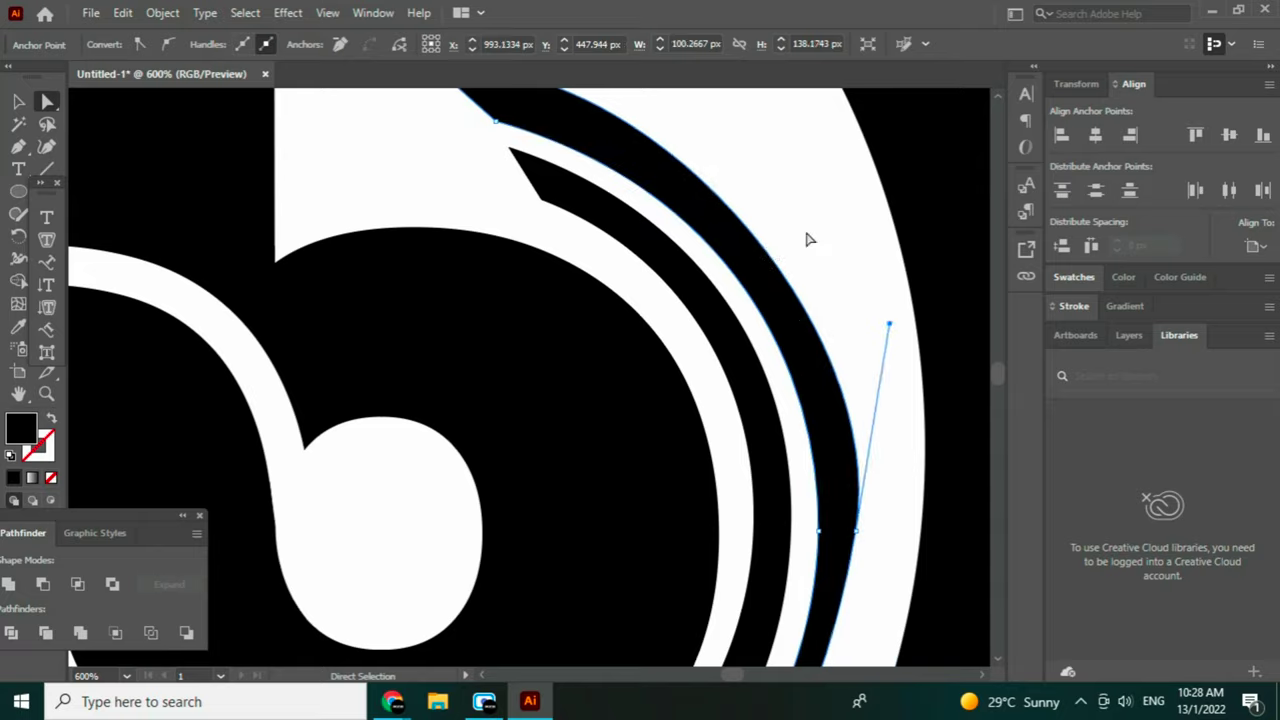
scroll(830, 200, down, 5)
click(127, 676)
click(155, 364)
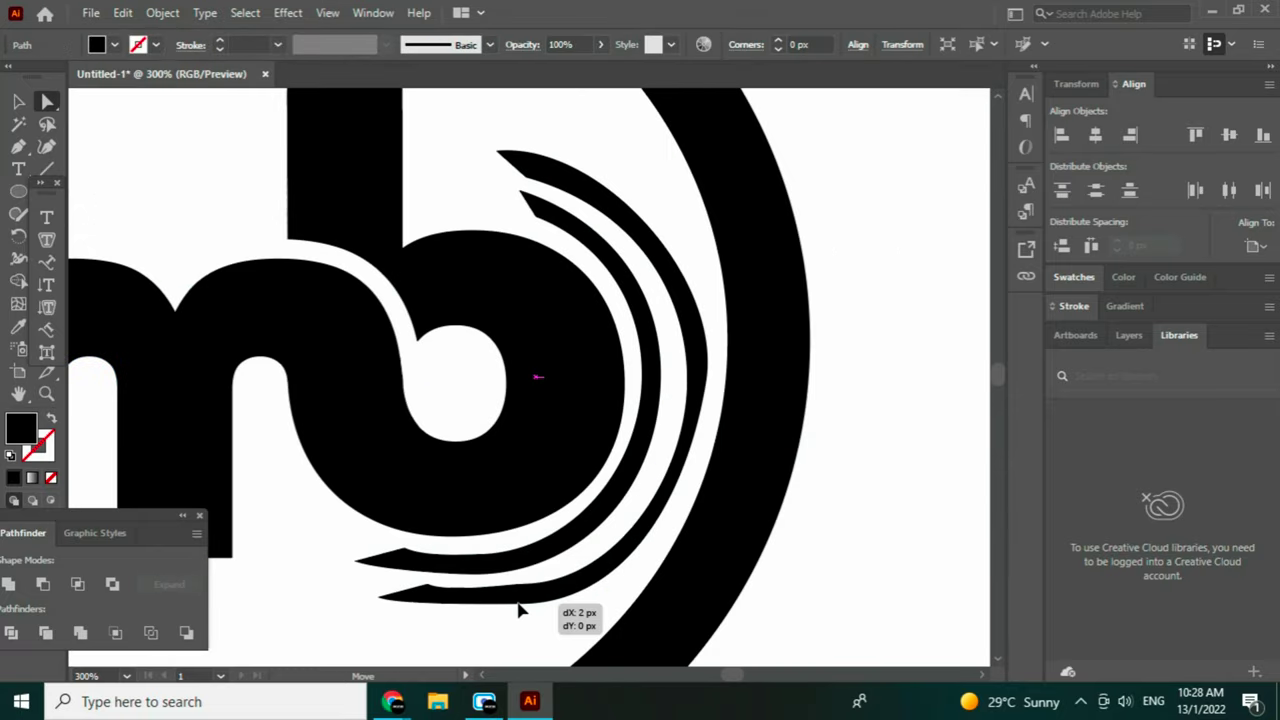
Try offsetting the remaining arc's path by 5 px with miter joins.
click(640, 410)
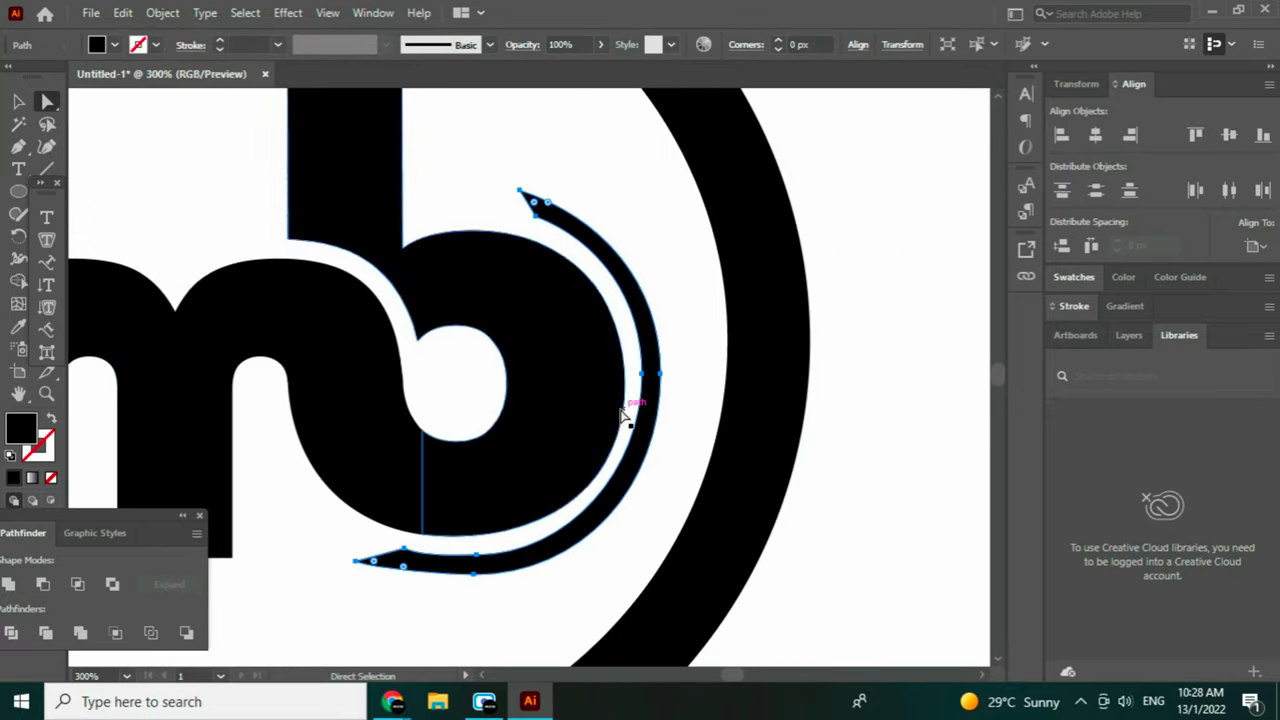
click(162, 12)
mouse_move(229, 449)
click(643, 523)
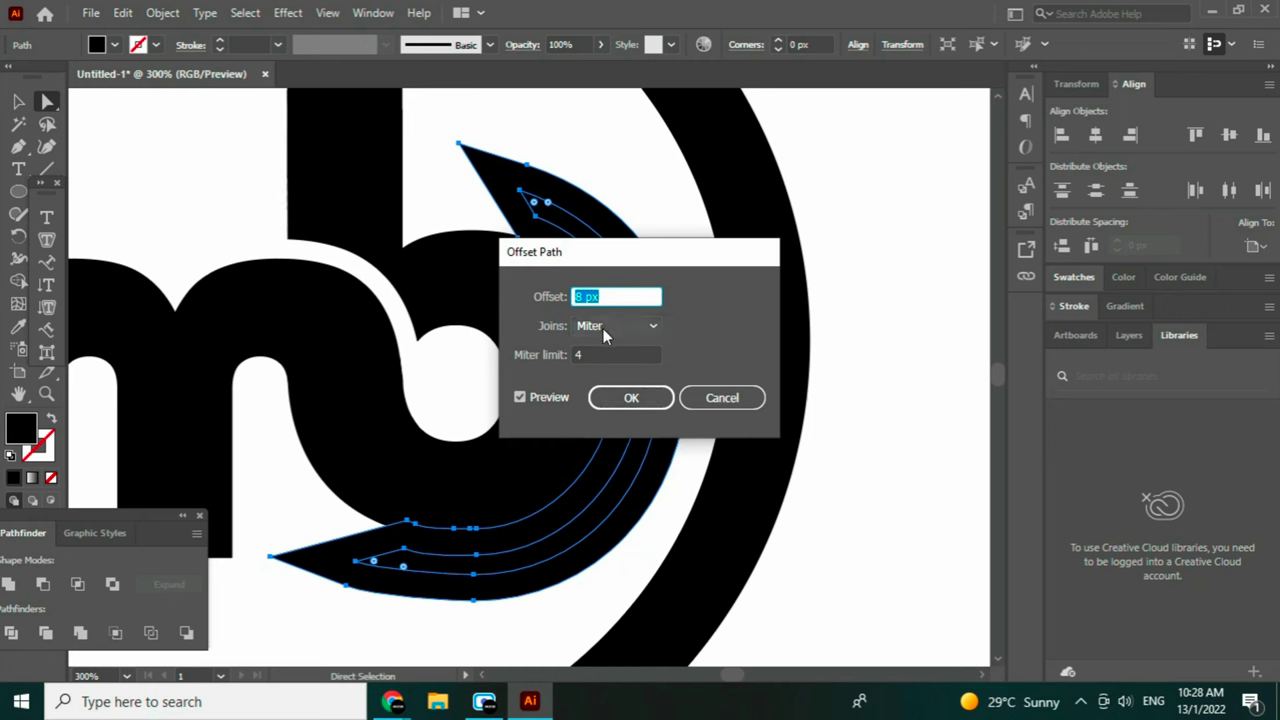
text(5)
key(Tab)
click(631, 397)
Try separating the arc from its offset outline and repositioning both, and undo these changes.
click(648, 426)
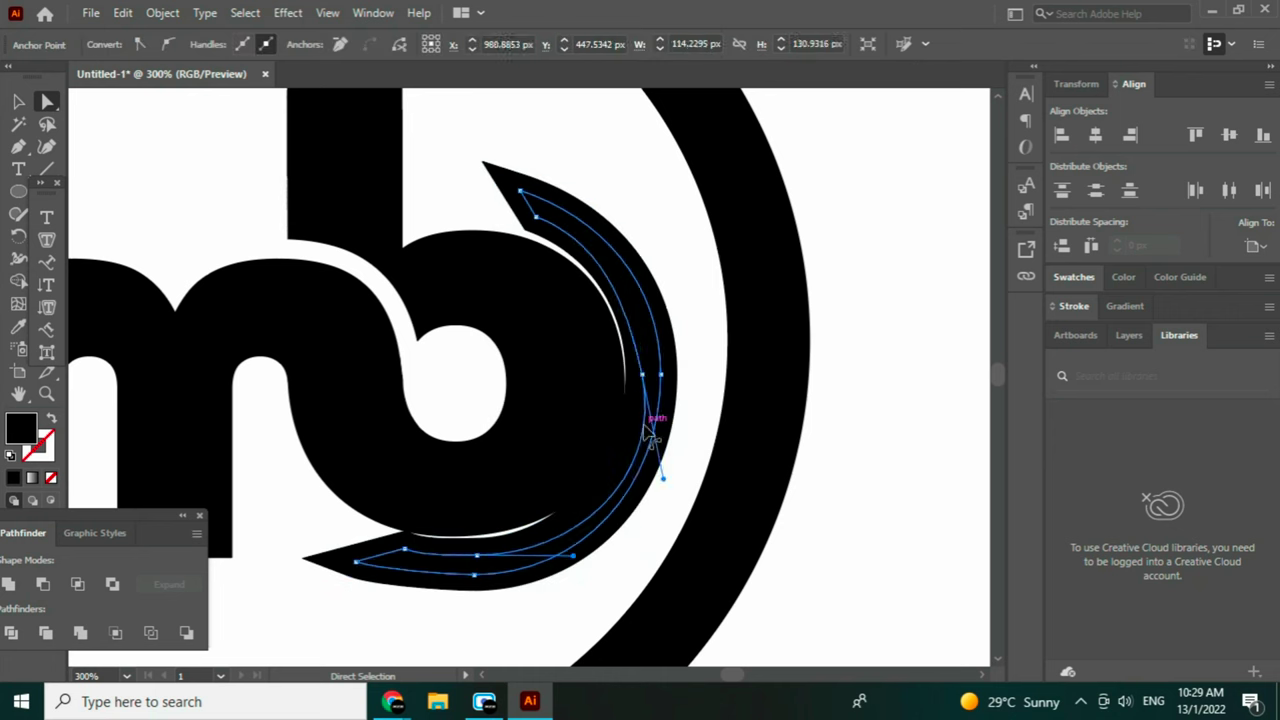
drag(658, 311, 673, 318)
drag(420, 541, 434, 549)
drag(442, 550, 445, 558)
click(596, 509)
drag(596, 509, 963, 600)
drag(661, 500, 653, 486)
key(ctrl+z)
key(ctrl+z)
key(ctrl+z)
key(ctrl+z)
key(ctrl+z)
key(ctrl+z)
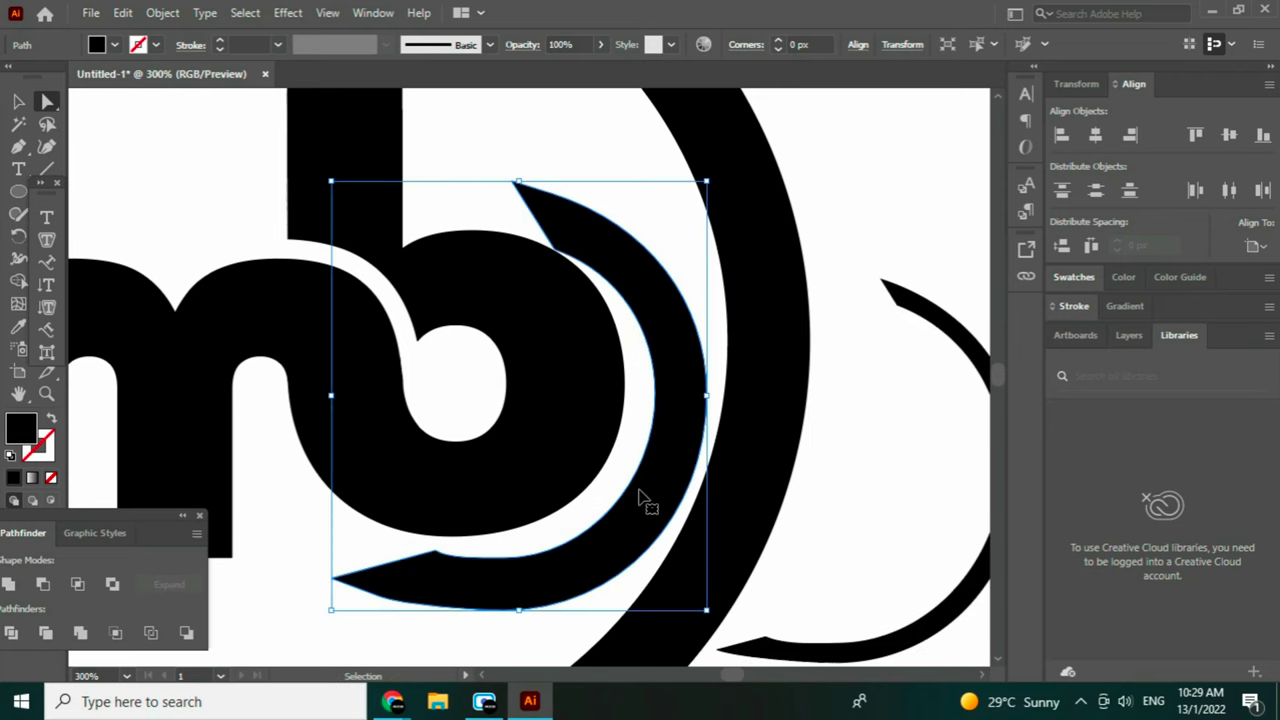
Try the 5 px path offset on the thin arc again, and undo it.
click(162, 12)
mouse_move(360, 457)
click(586, 517)
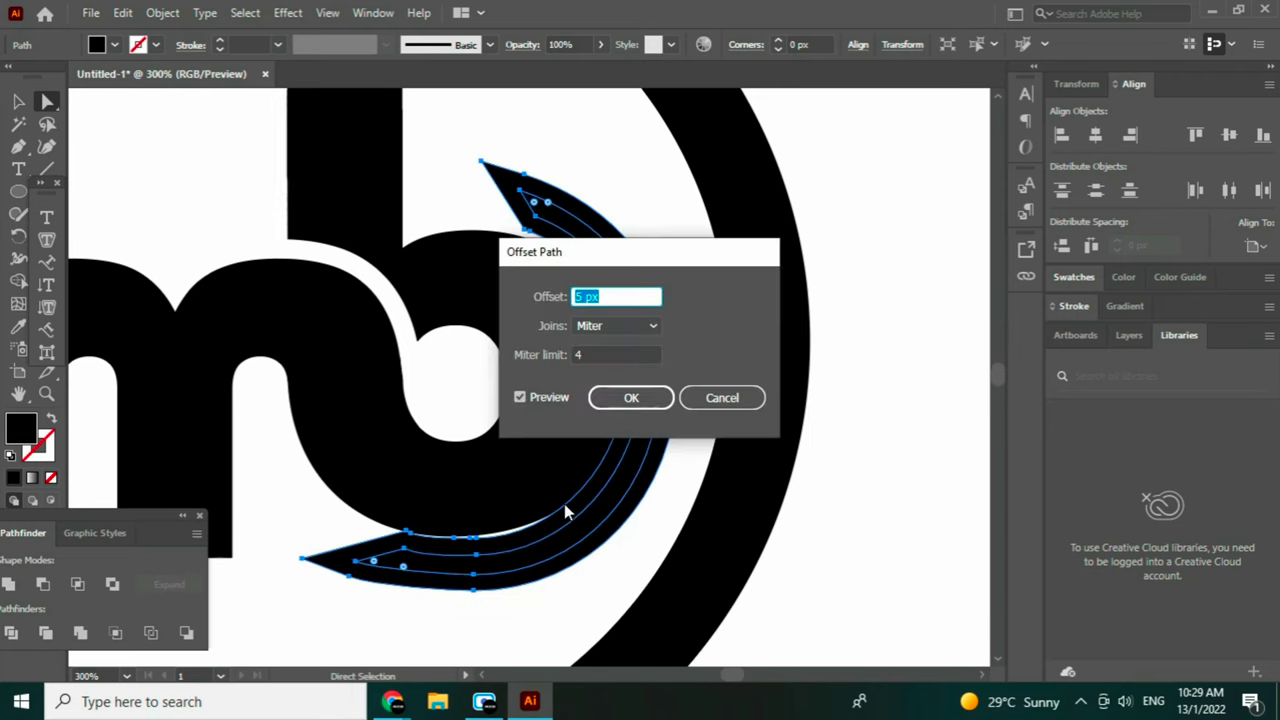
key(Return)
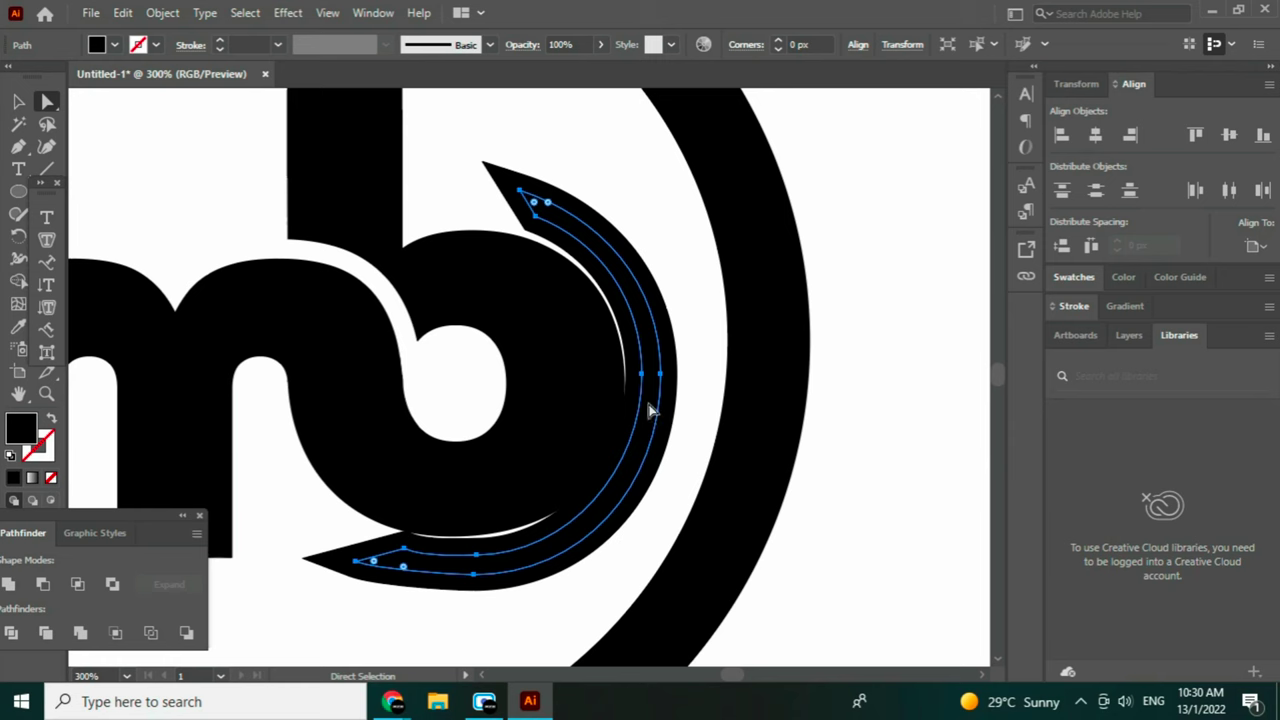
right_click(572, 400)
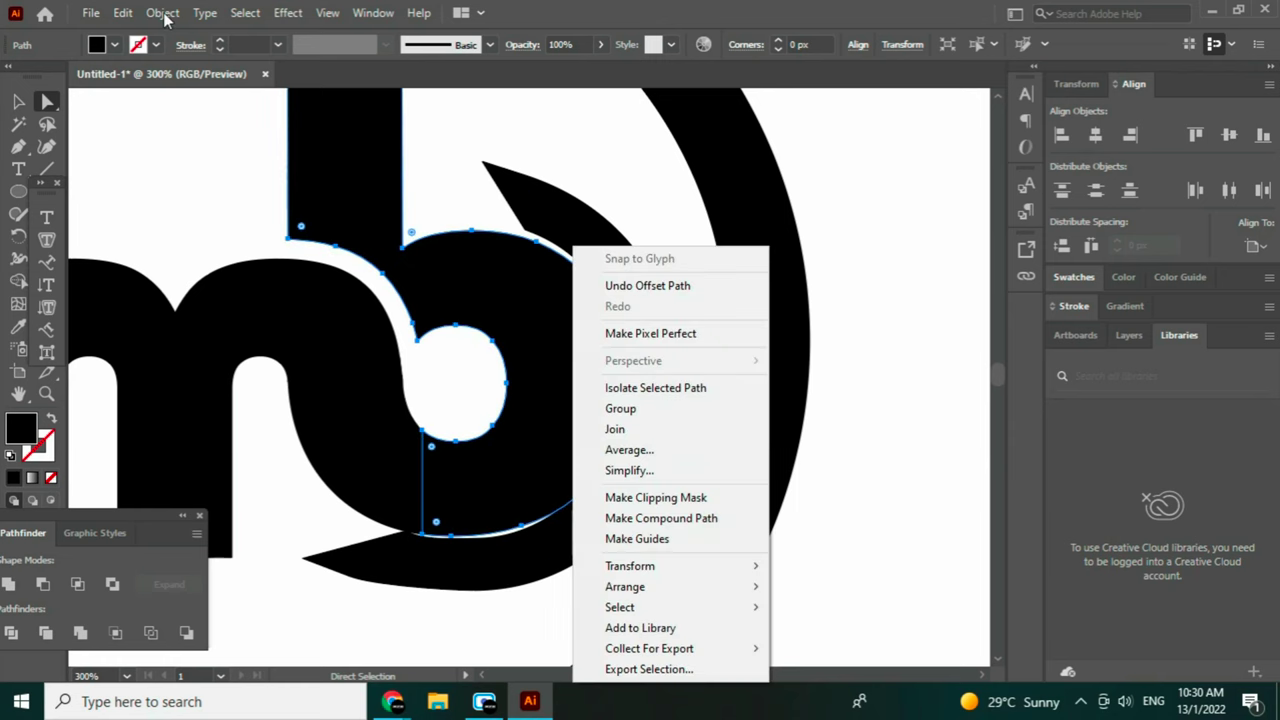
click(162, 12)
mouse_move(360, 452)
click(555, 512)
key(Escape)
click(661, 437)
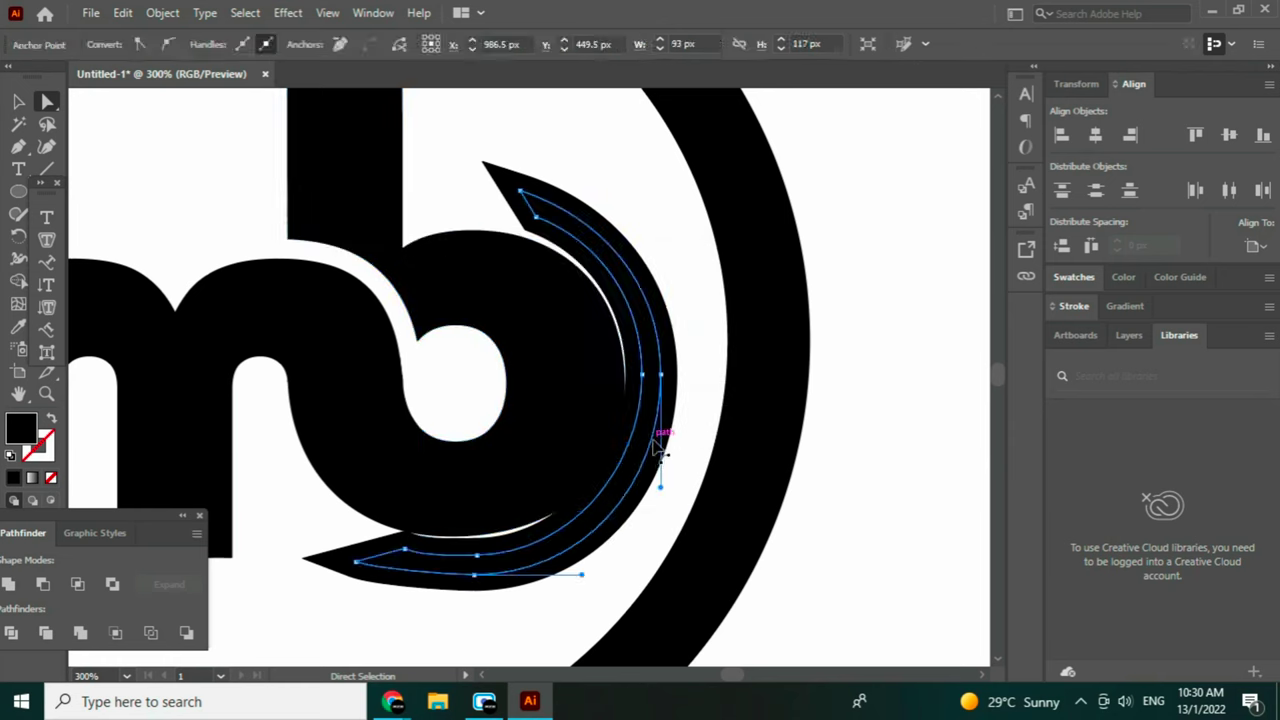
key(ctrl+z)
Move the thin arc outside the ring, and offset the b's path outward by about 4 px.
drag(649, 414, 977, 480)
click(572, 443)
click(162, 12)
mouse_move(360, 450)
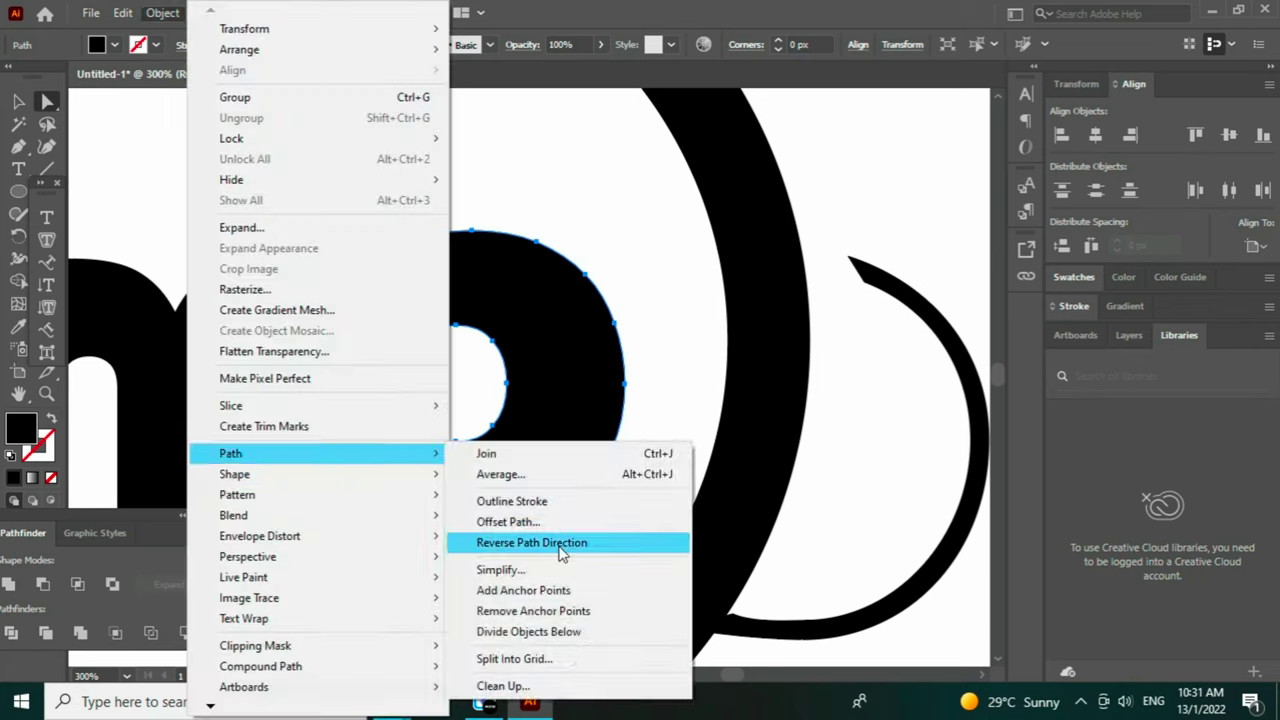
click(580, 519)
click(631, 400)
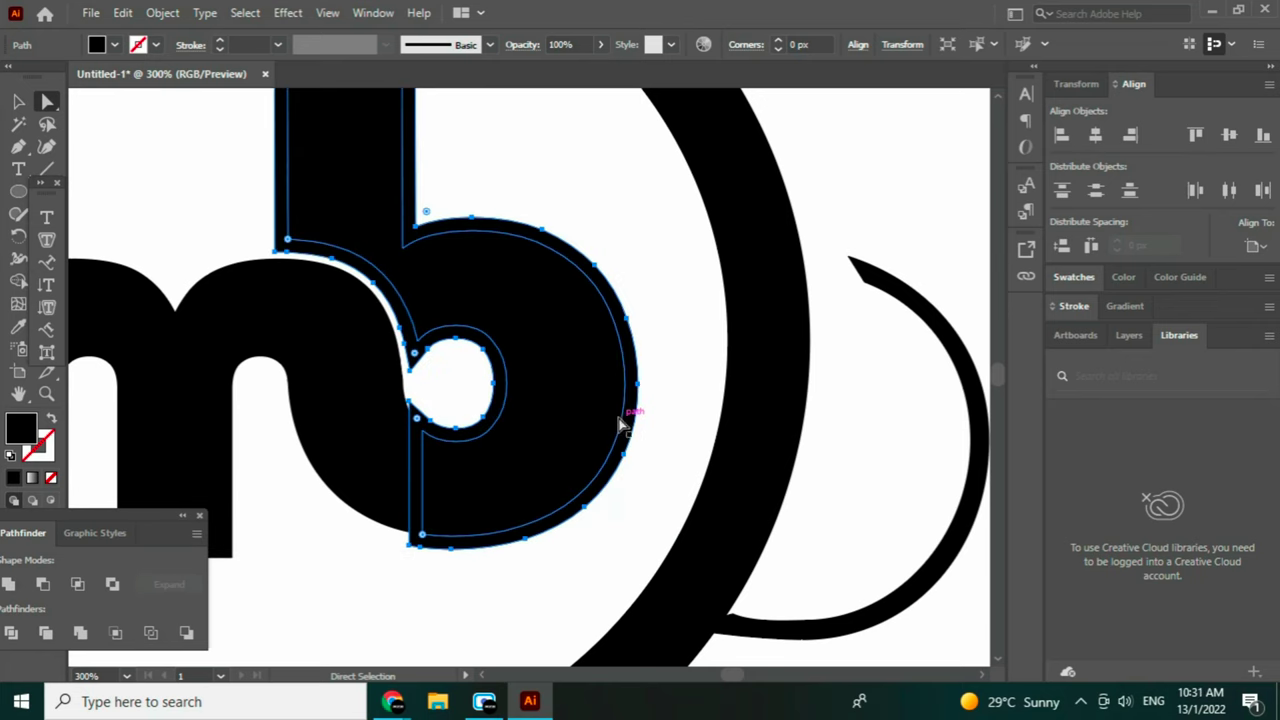
Divide the overlapping b and offset shapes with Pathfinder, and ungroup the resulting pieces.
click(627, 391)
click(12, 634)
right_click(629, 413)
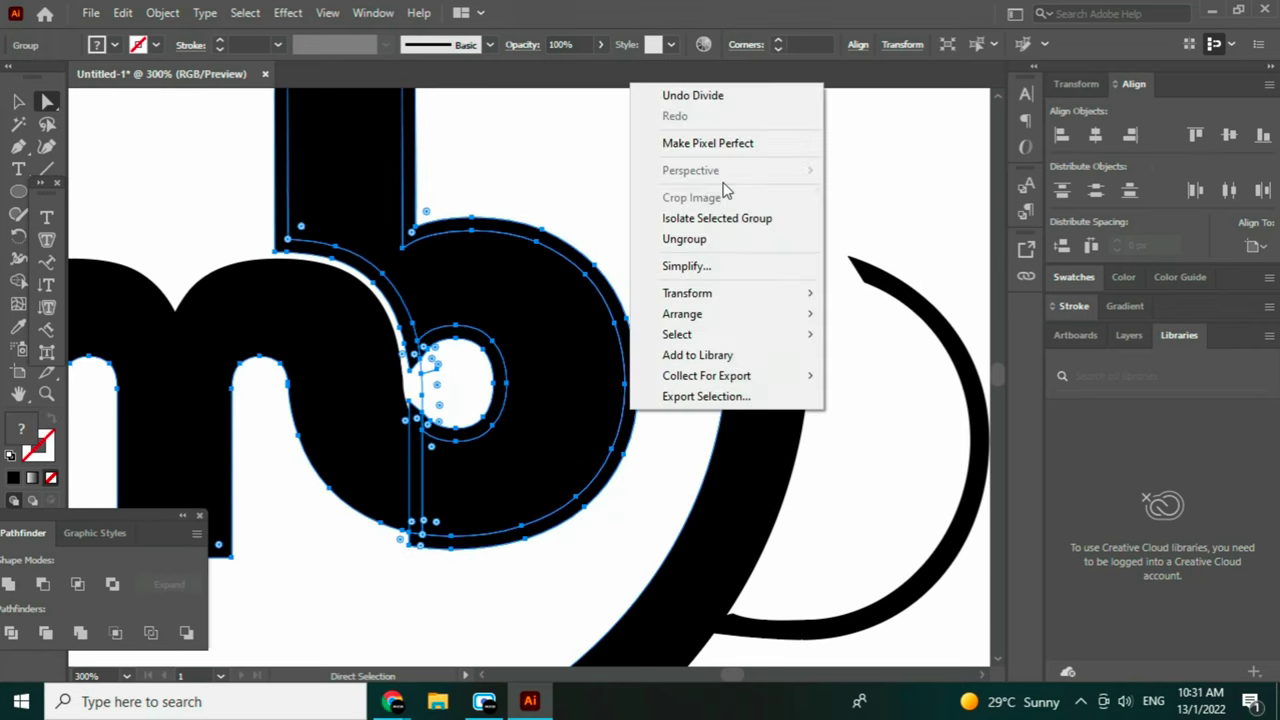
click(686, 240)
drag(637, 376, 652, 380)
key(ctrl+z)
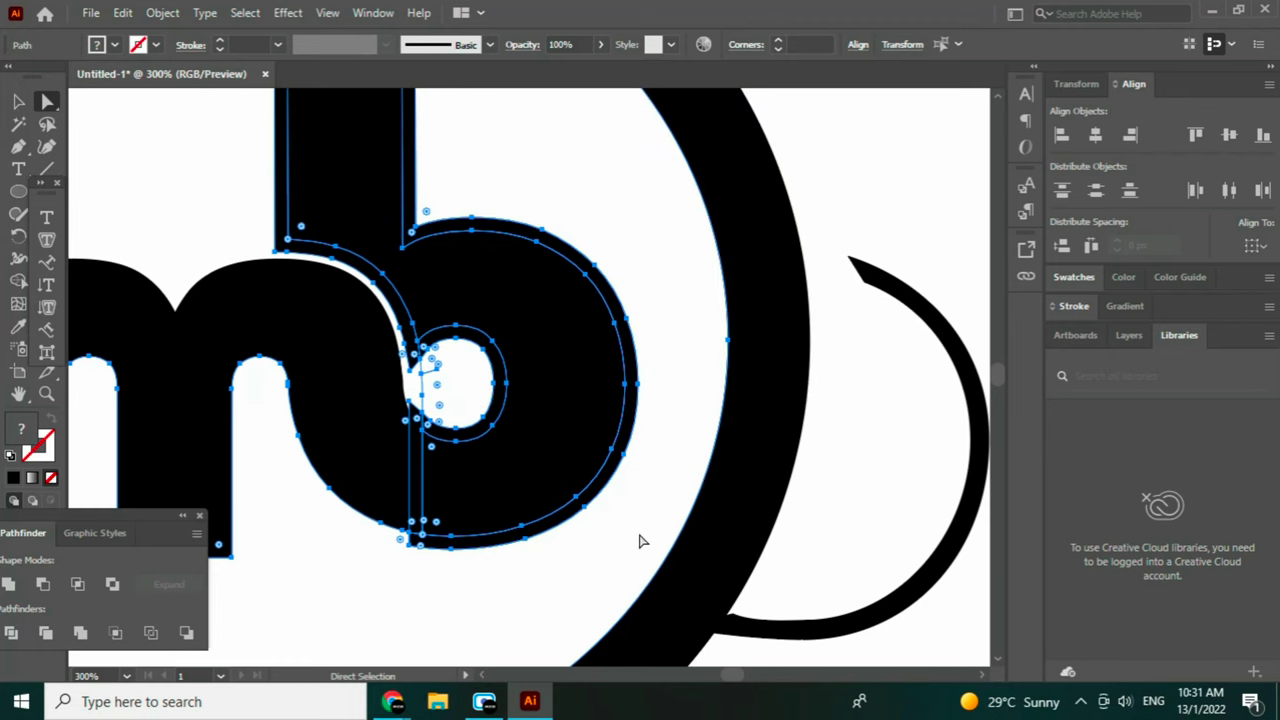
Draw a short cutting line across the b's outer offset band where the bowl meets the stem.
click(625, 440)
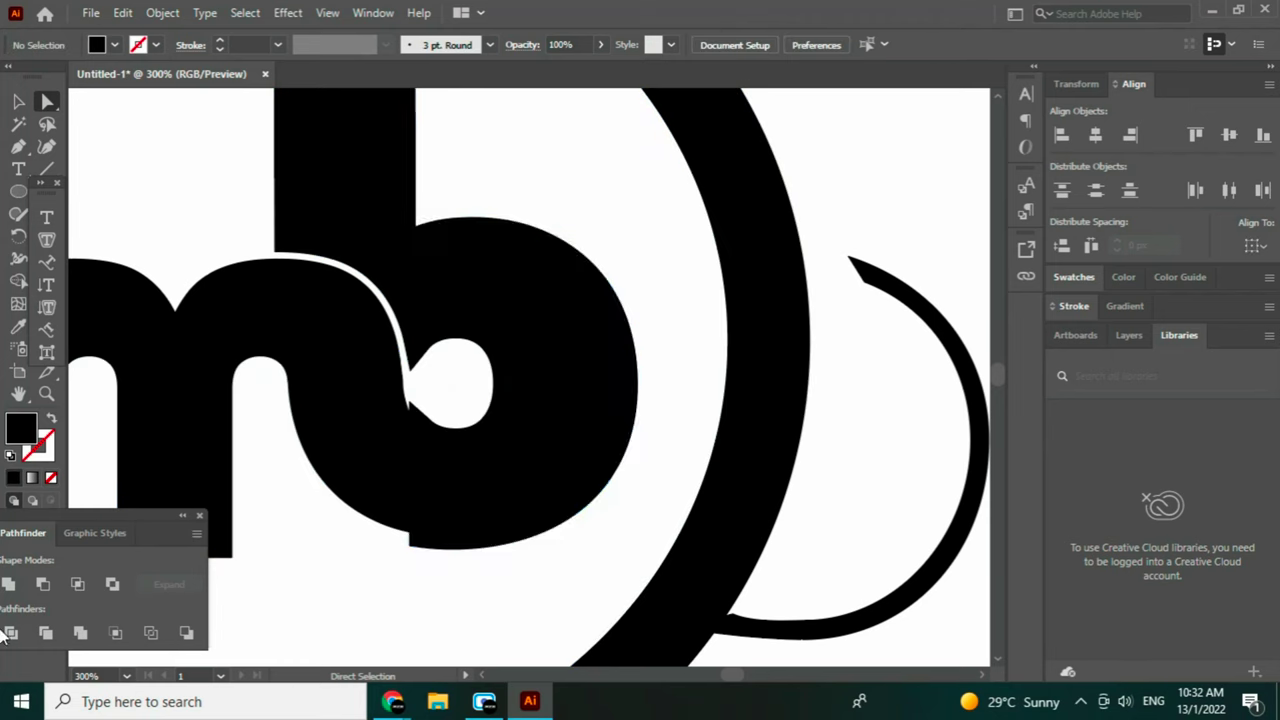
click(588, 515)
click(524, 541)
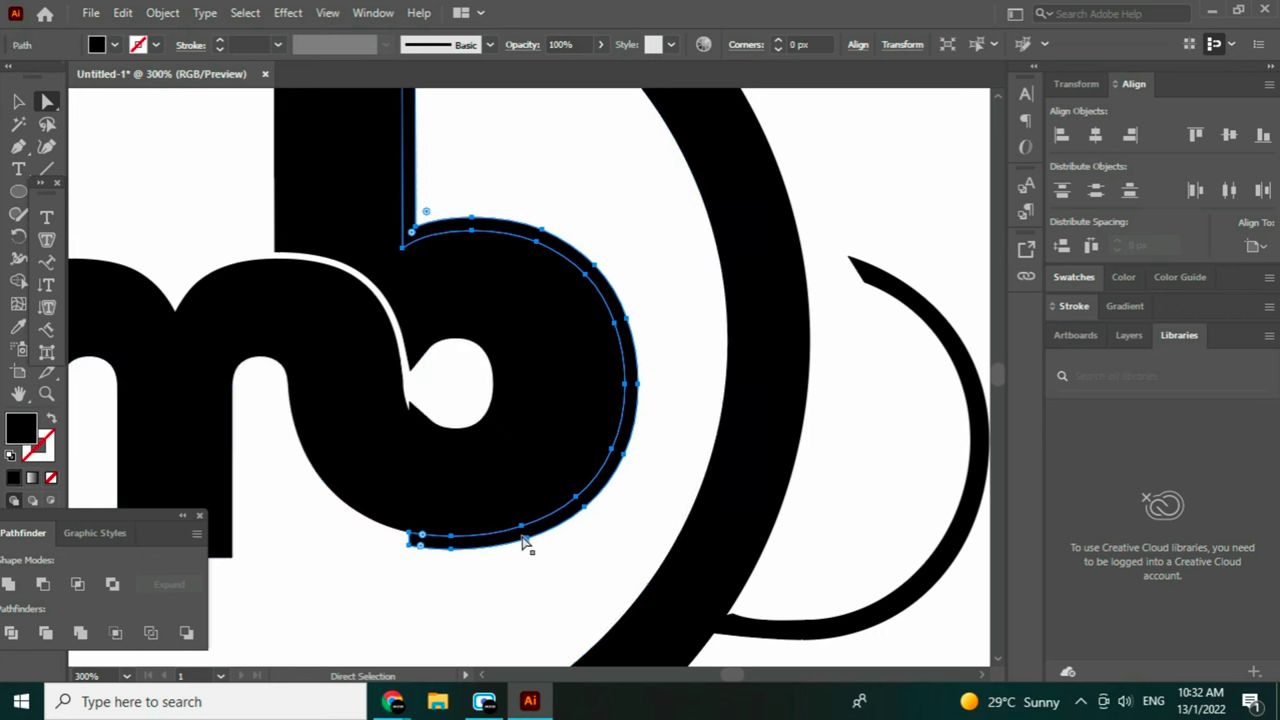
click(47, 168)
drag(420, 220, 397, 251)
click(506, 189)
click(600, 433)
mouse_move(631, 574)
mouse_down()
mouse_move(286, 209)
mouse_move(611, 577)
mouse_up()
click(47, 101)
drag(525, 440, 347, 243)
right_click(622, 293)
click(595, 540)
Delete the offset pieces bordering the m, the b's counter and the join between the m and the bowl.
click(386, 288)
key(Delete)
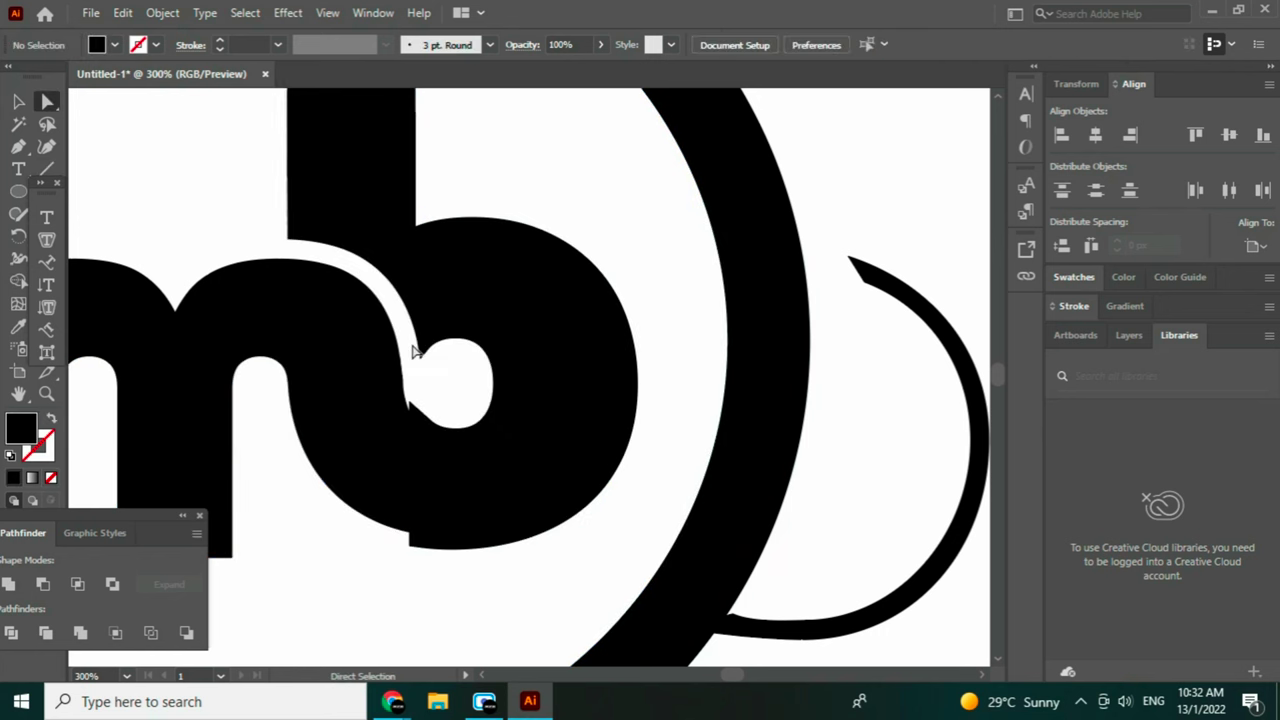
click(435, 341)
key(Delete)
click(420, 423)
key(Delete)
click(419, 429)
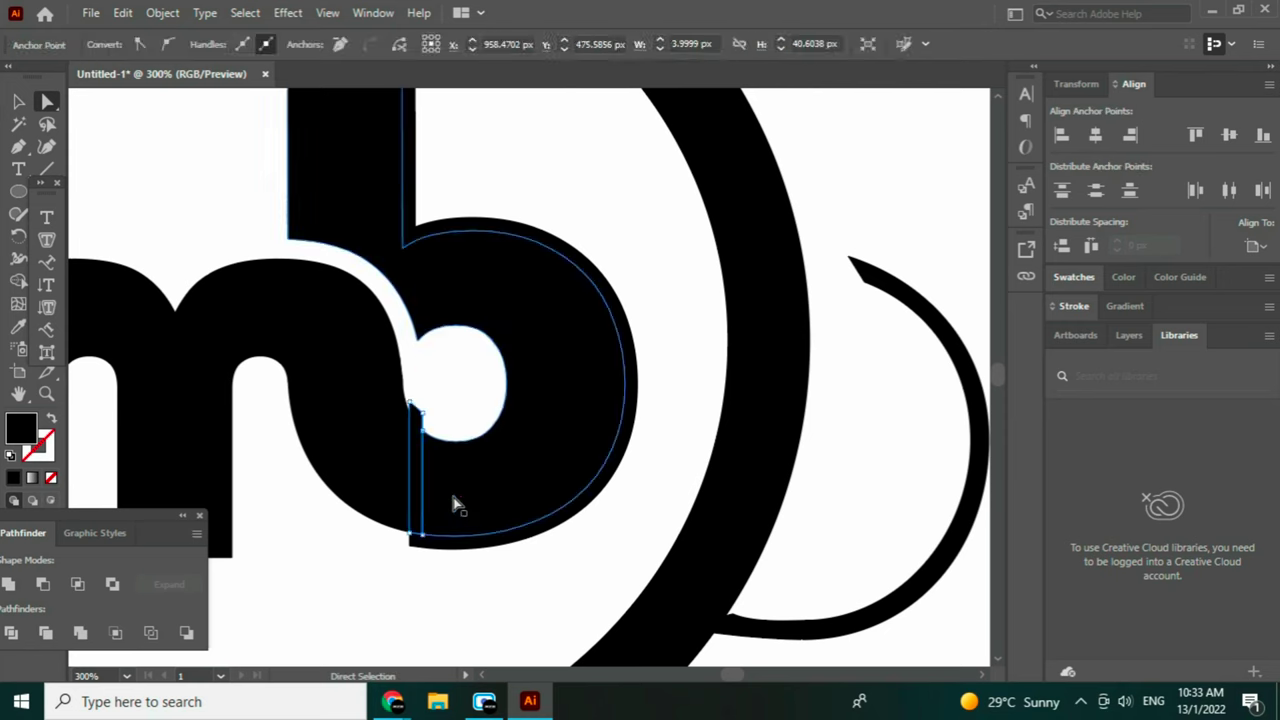
key(Delete)
Remove the leftover spur on the counter's edge where the m's curve joins the b's bowl.
click(418, 425)
click(434, 418)
click(127, 676)
click(110, 432)
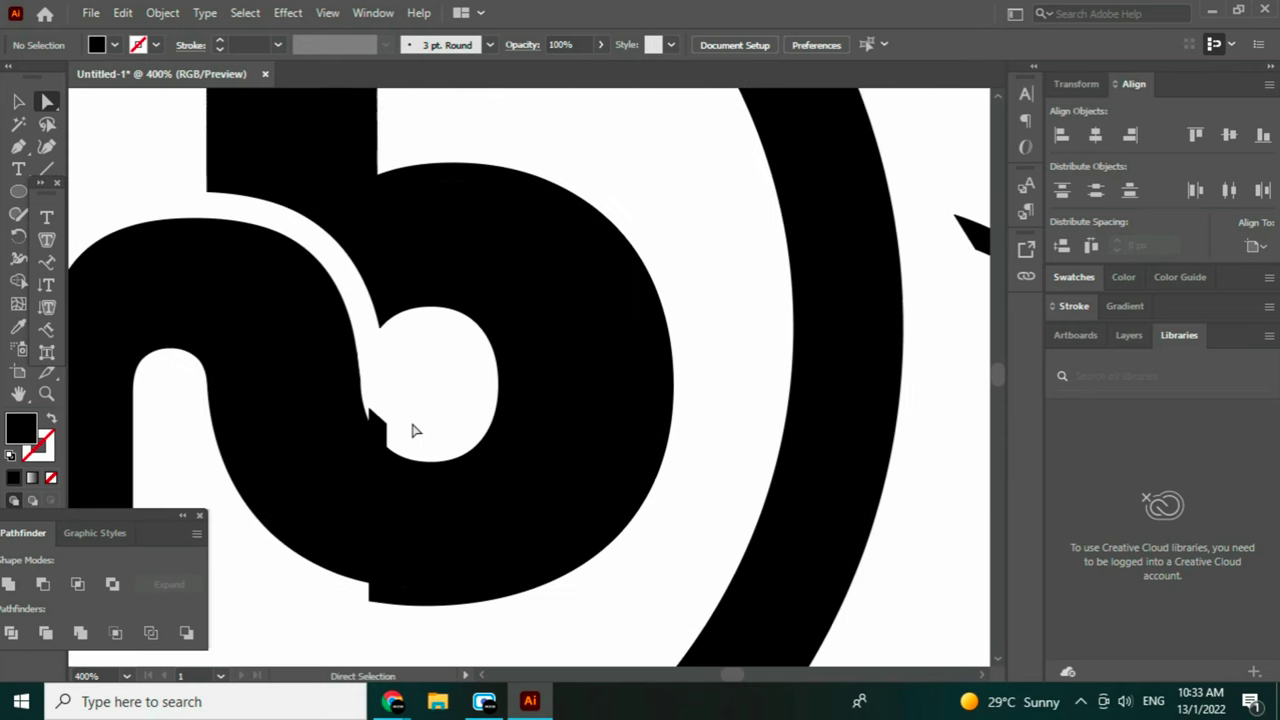
drag(408, 432, 370, 412)
click(438, 449)
right_click(379, 431)
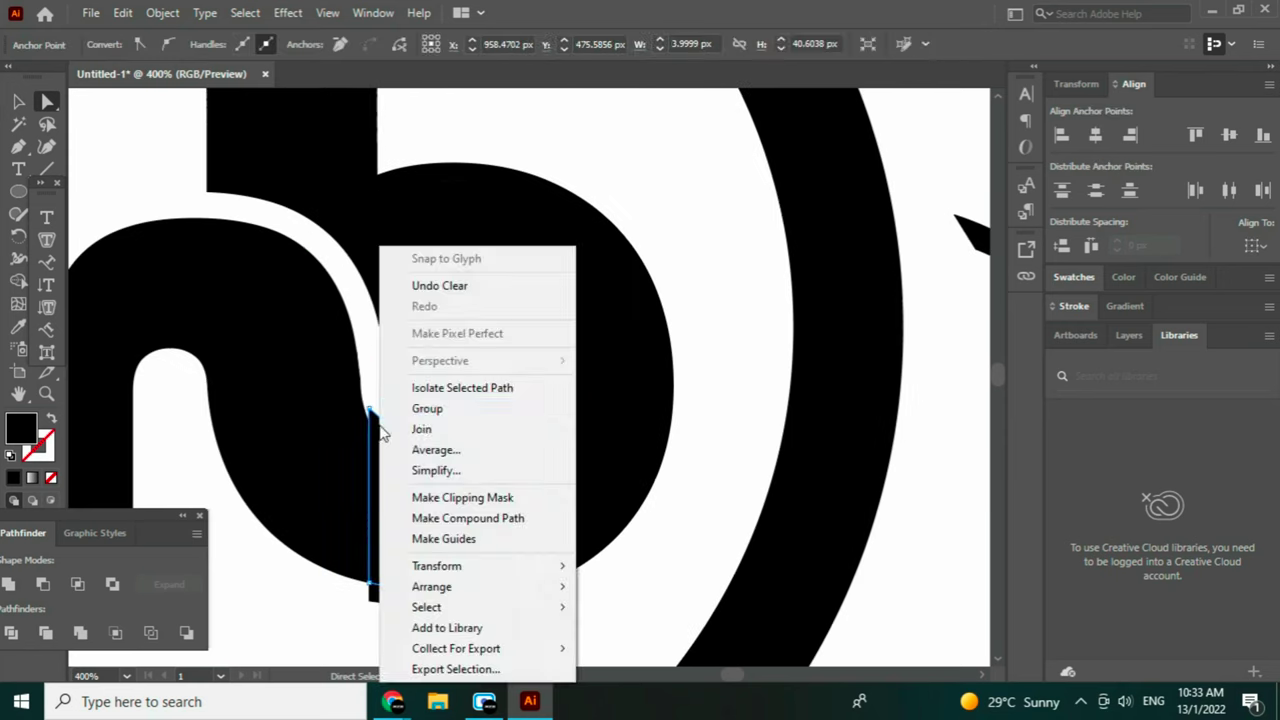
click(379, 432)
key(Delete)
click(372, 420)
click(380, 431)
Draw a short cutting line across the corner where the b's stem meets the bowl, and divide the overlapping shapes with Pathfinder.
scroll(372, 395, up, 5)
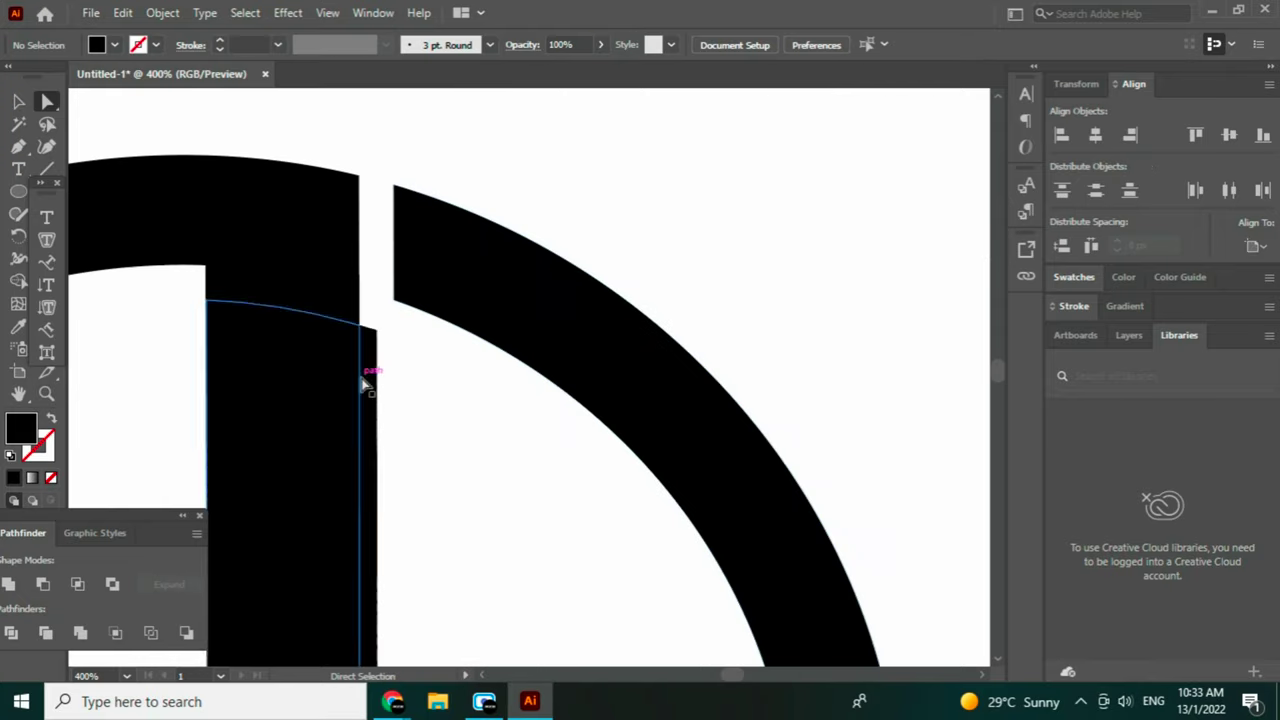
drag(997, 371, 997, 373)
key(ctrl+z)
key(backslash)
mouse_move(398, 281)
mouse_down()
mouse_move(357, 301)
mouse_move(349, 338)
mouse_up()
click(11, 632)
click(829, 376)
click(47, 101)
drag(697, 414, 316, 262)
click(11, 632)
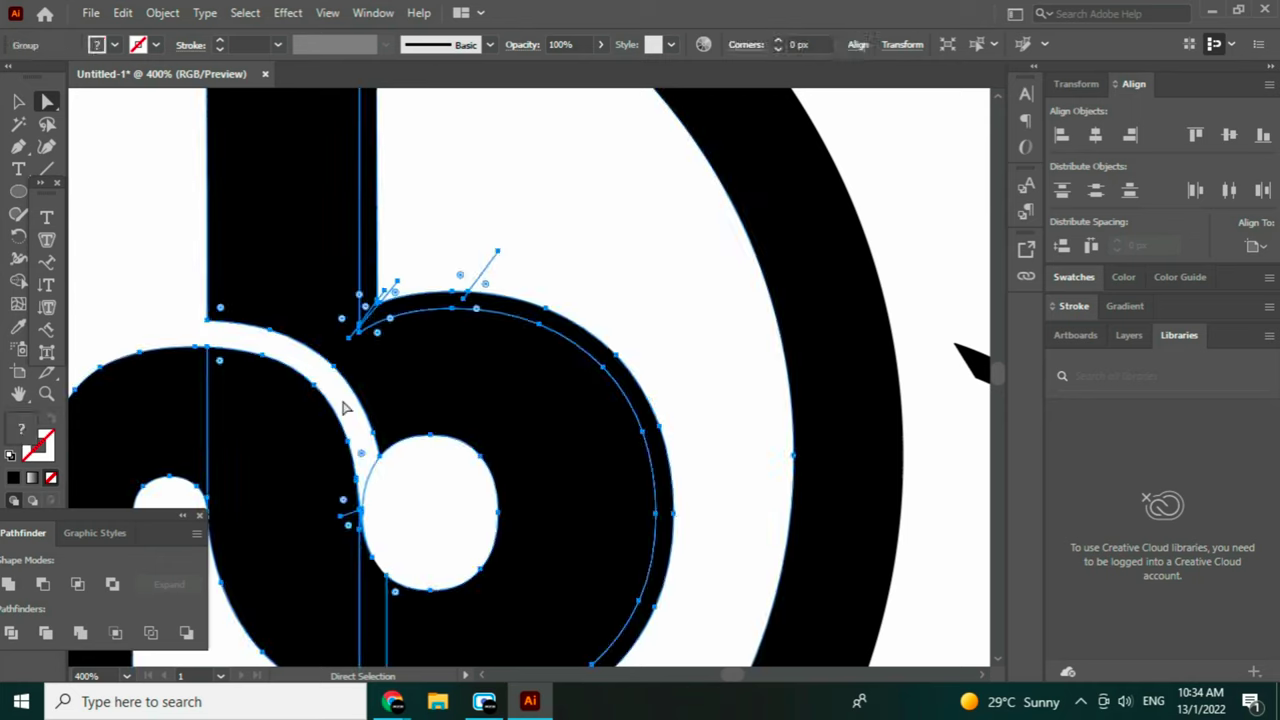
Delete the offset strip along the b's stem and the stray sliver at the stem-bowl corner.
click(346, 406)
click(366, 301)
key(Delete)
click(377, 304)
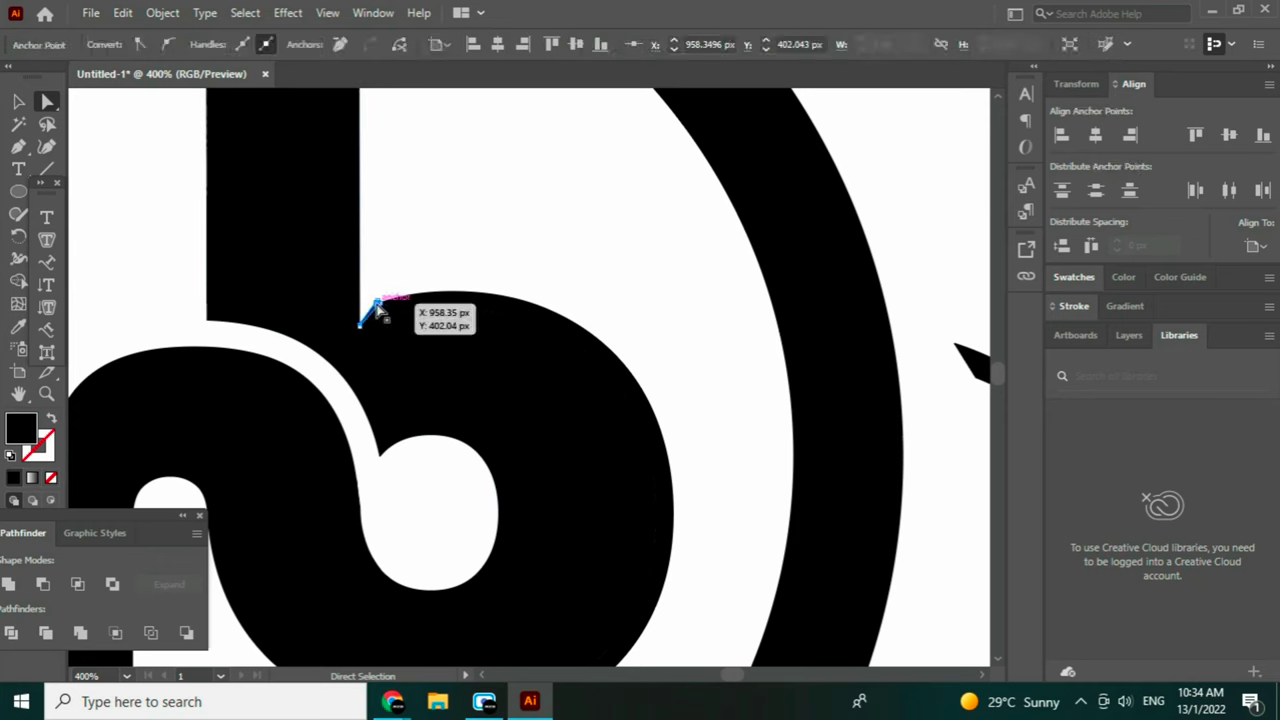
key(Delete)
click(374, 307)
Apply Offset Path to the band around the b's bowl to extend it outward.
click(603, 311)
right_click(565, 340)
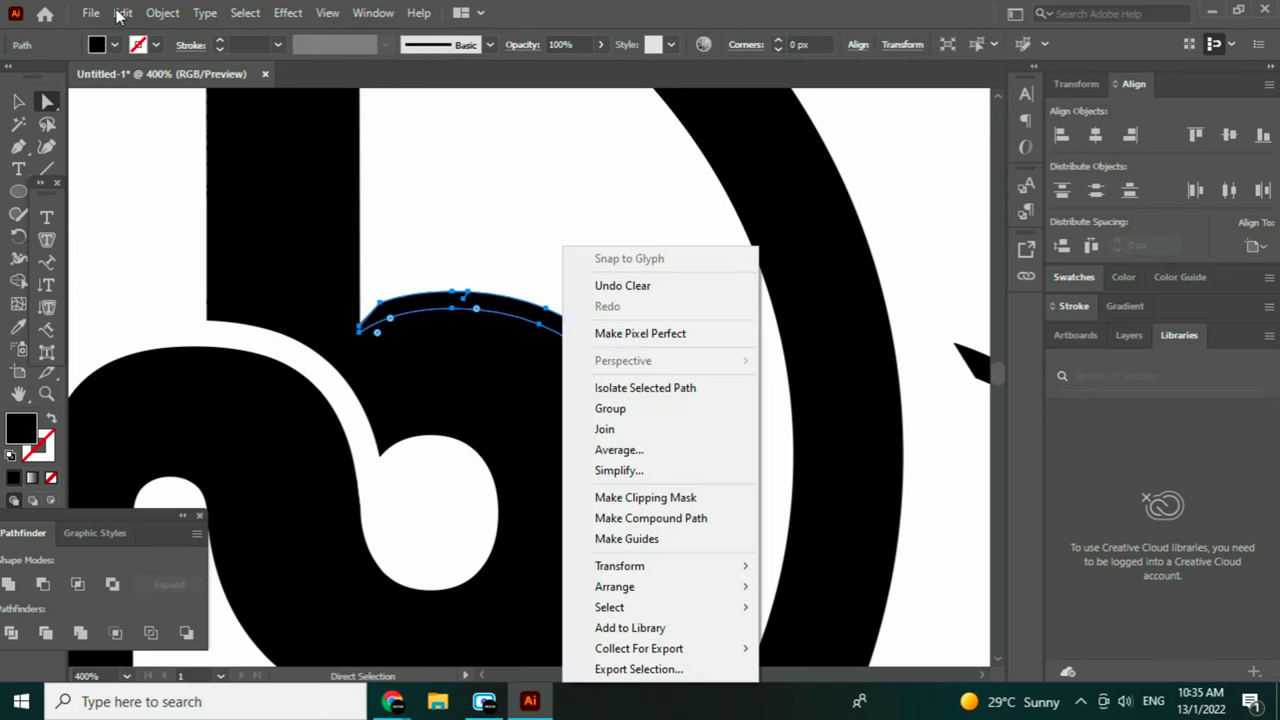
click(162, 12)
mouse_move(229, 449)
click(486, 520)
key(Return)
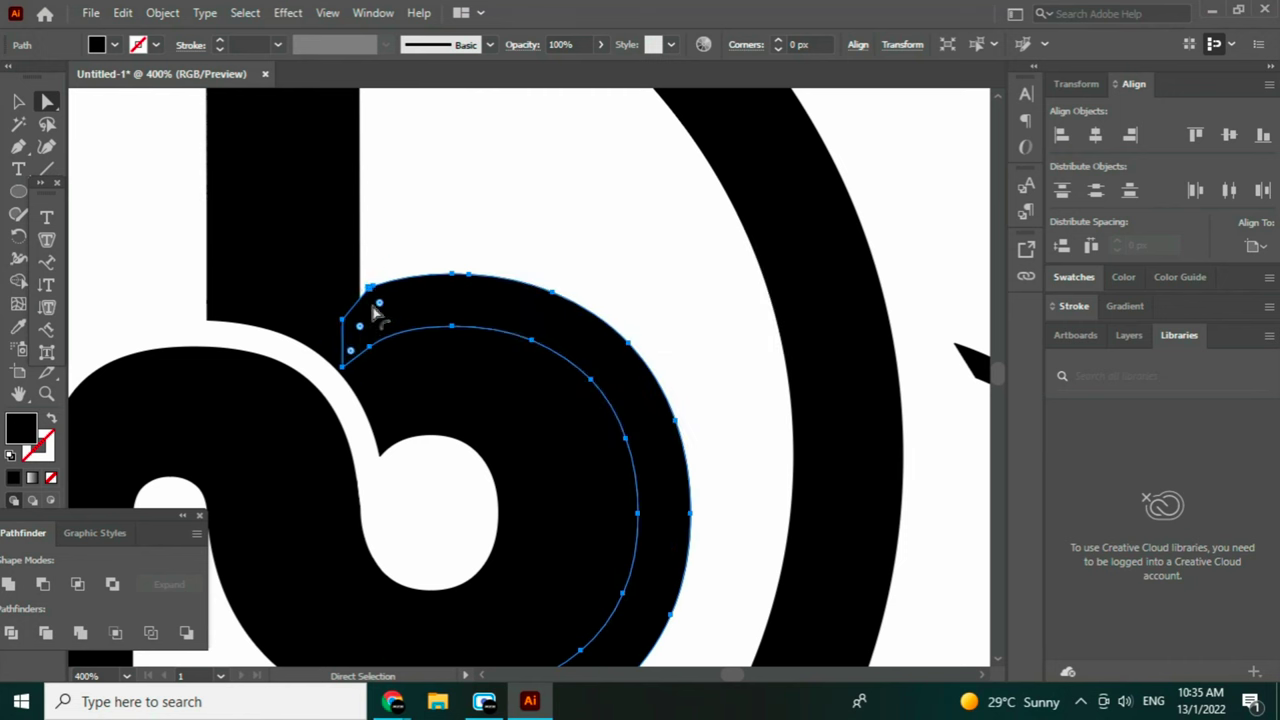
Draw slanted cutting lines across both ends of the bowl's offset band, and divide the shapes with Pathfinder.
key(backslash)
mouse_move(385, 252)
mouse_down()
mouse_move(341, 382)
mouse_move(432, 527)
mouse_up()
scroll(600, 420, down, 3)
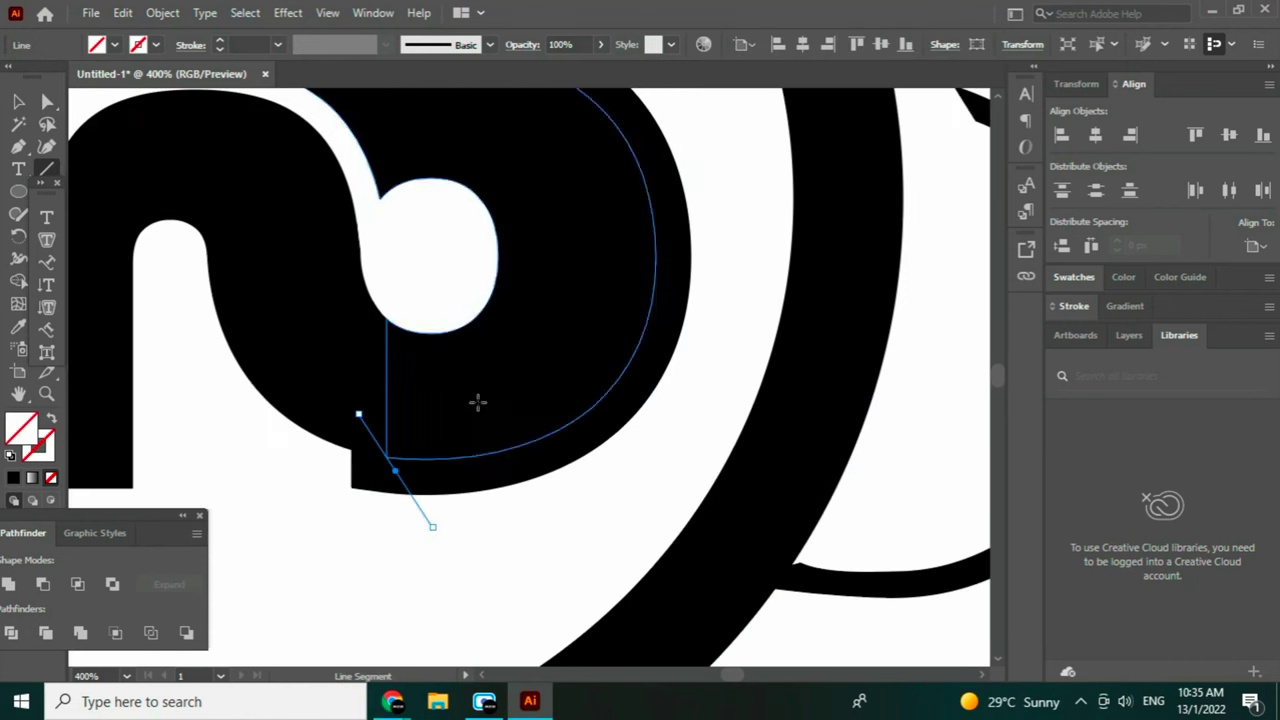
scroll(600, 500, up, 5)
mouse_move(583, 530)
mouse_down()
mouse_move(680, 511)
mouse_move(715, 563)
mouse_up()
key(a)
drag(394, 186, 340, 423)
scroll(340, 423, down, 3)
click(11, 633)
Delete the scrap at the band's lower end and the middle strip, separating a thin arc from the bowl.
click(361, 569)
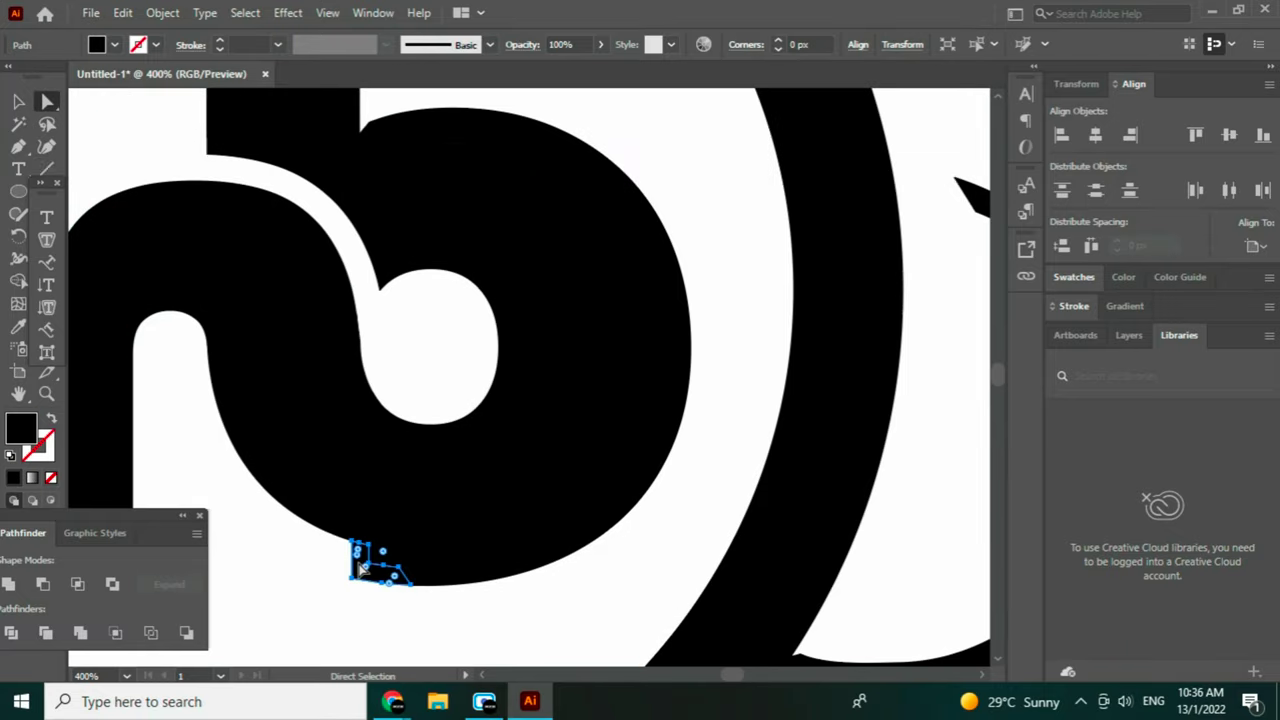
key(Delete)
click(385, 543)
key(Delete)
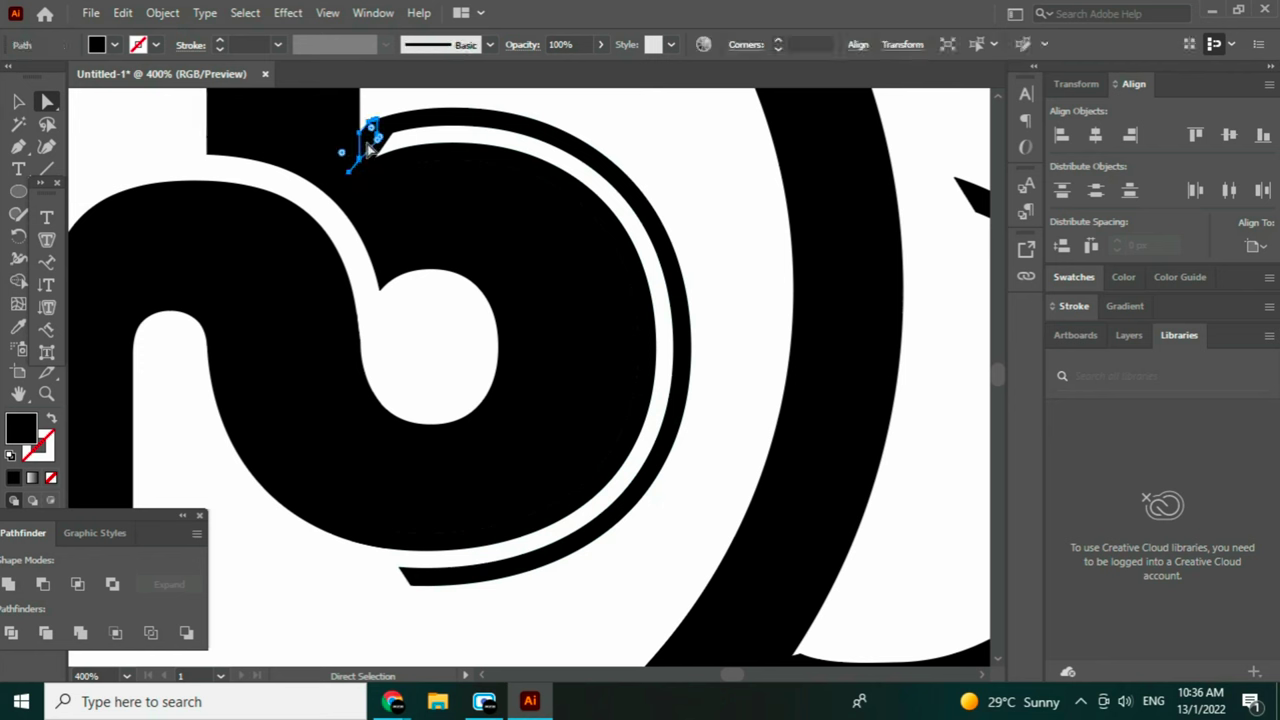
Clear the leftover pieces beside the stem, and trim the thin arc's upper end to a slant.
click(389, 160)
key(Delete)
click(487, 162)
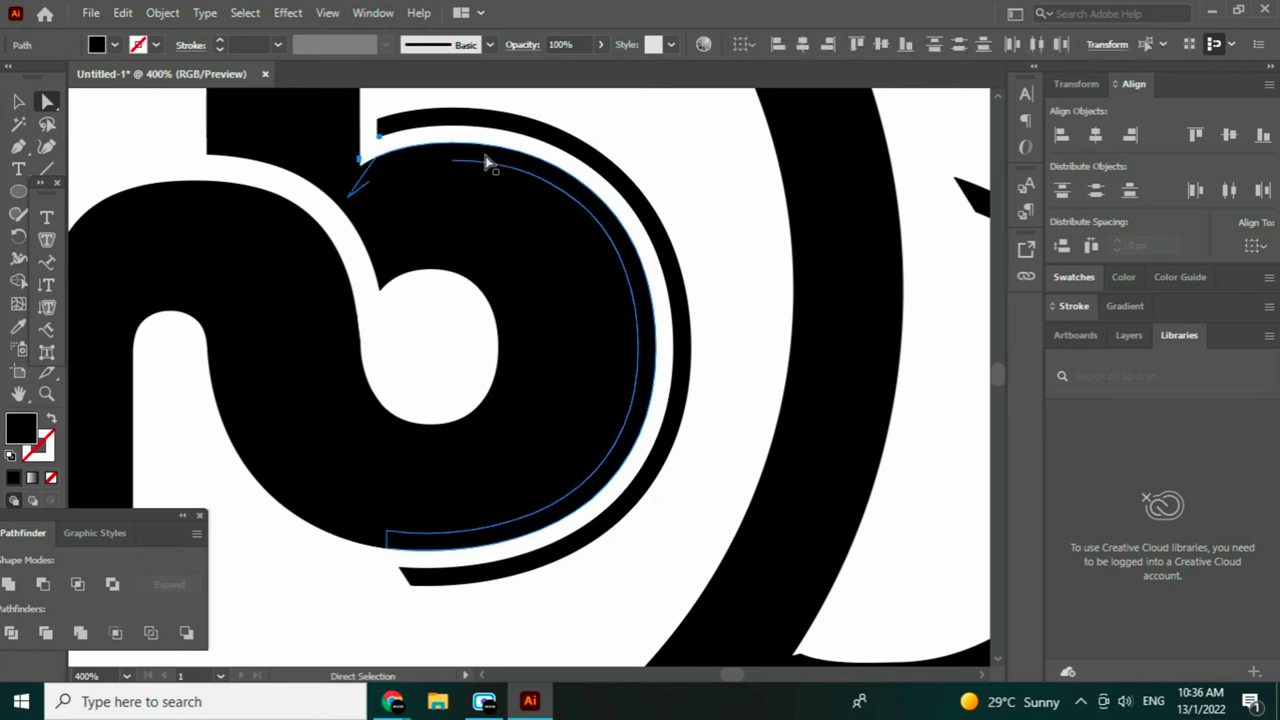
key(Delete)
key(ctrl+z)
click(677, 220)
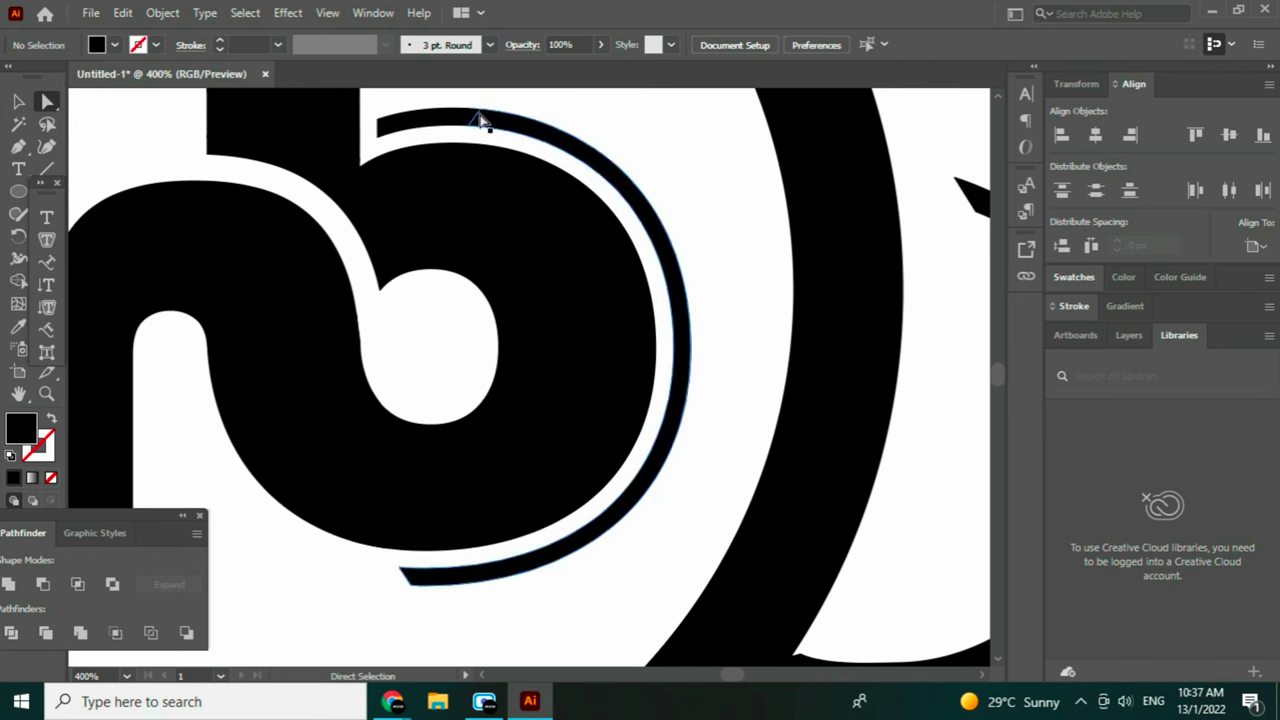
drag(480, 120, 395, 122)
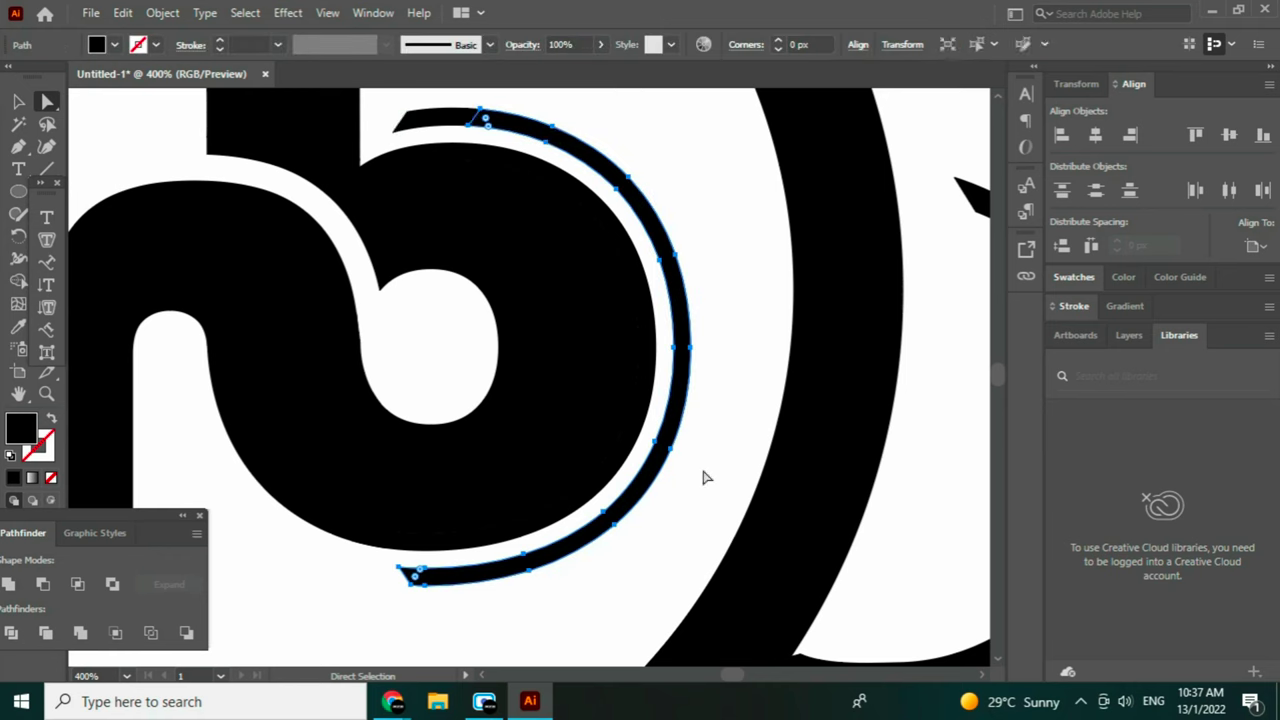
Try a 4 px path offset on the thin arc while its upper end piece is separate, and undo it.
right_click(549, 130)
click(162, 12)
mouse_move(228, 449)
click(575, 522)
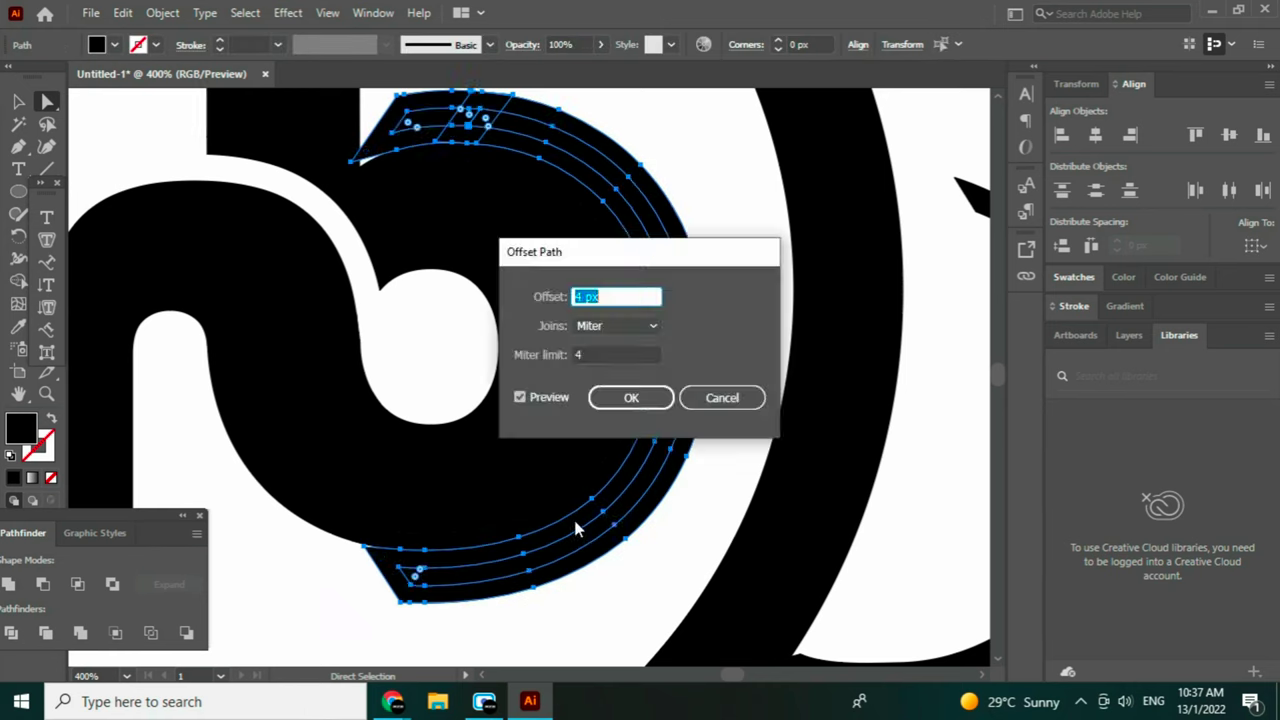
click(631, 398)
click(652, 197)
click(662, 247)
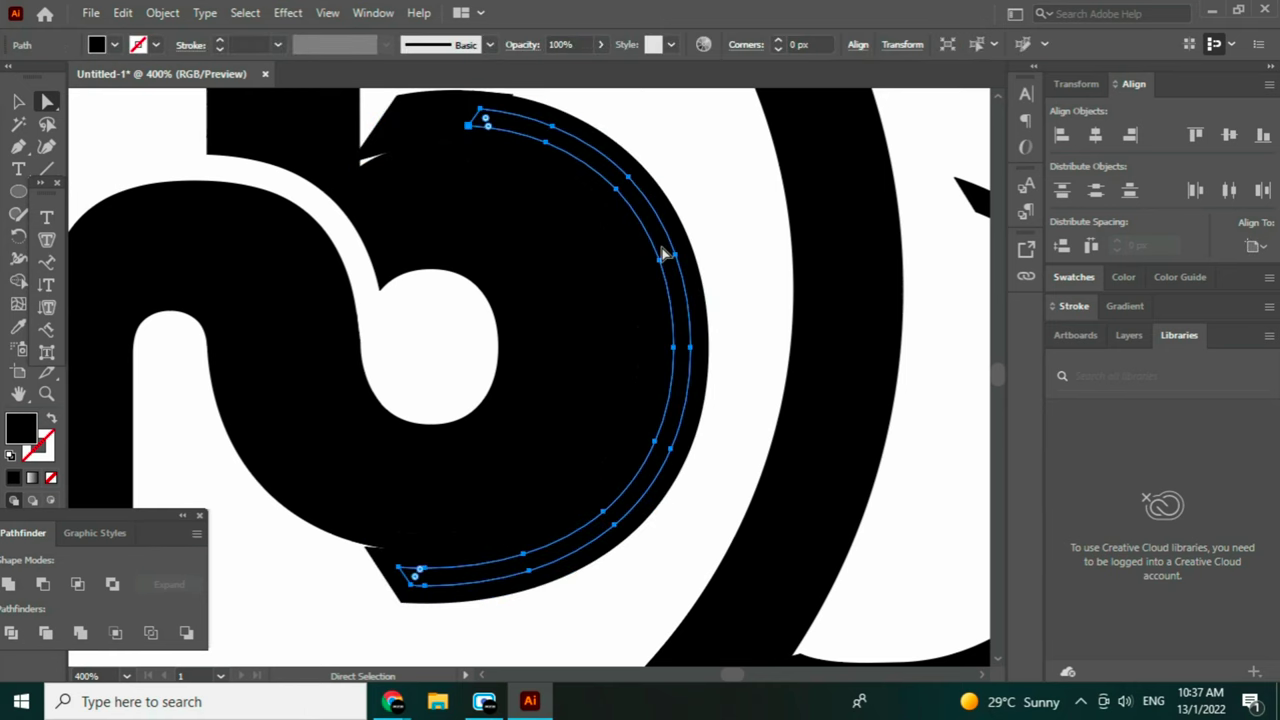
click(453, 112)
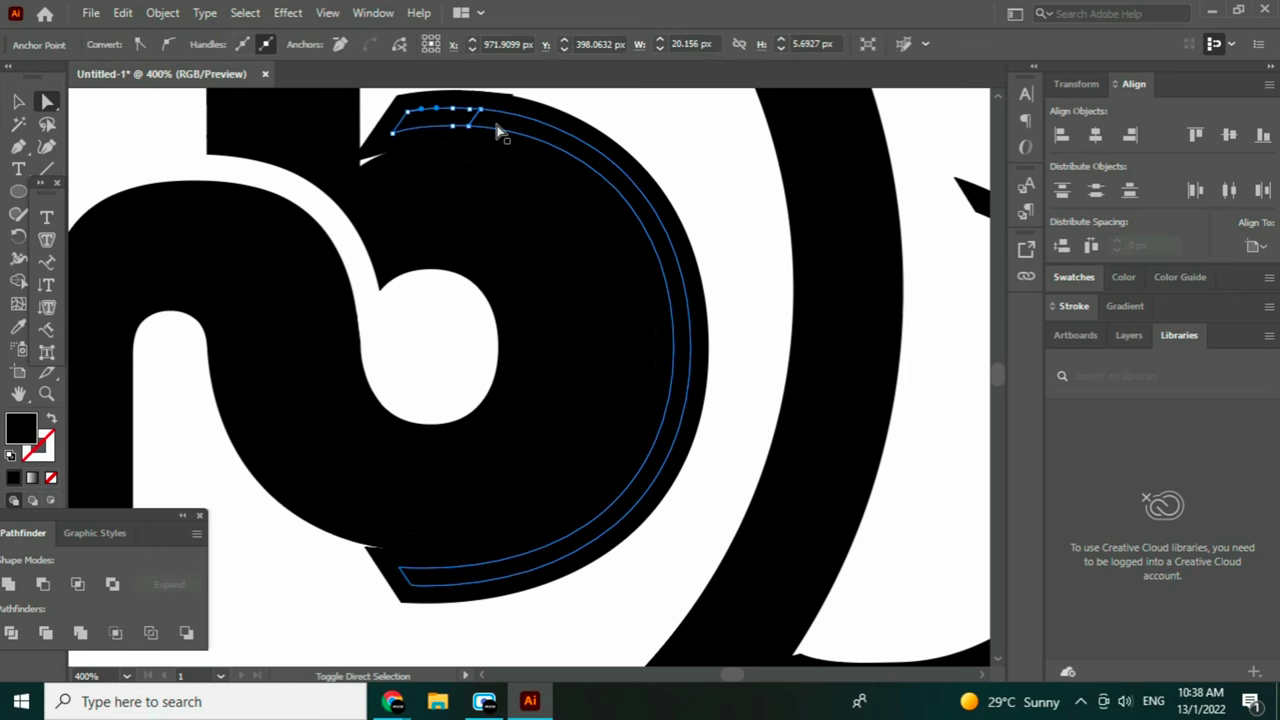
key(ctrl+z)
click(652, 171)
key(ctrl+z)
click(503, 138)
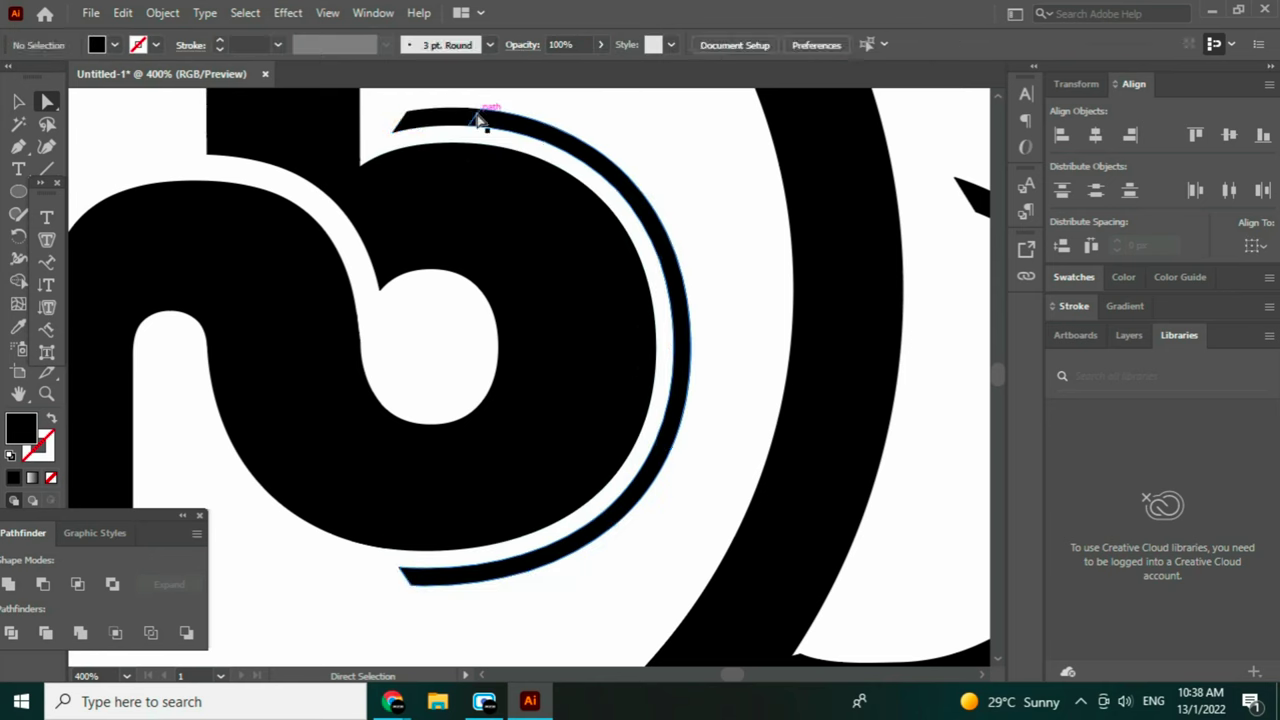
Unite the thin arc with its separate upper end piece.
click(477, 118)
shift+click(440, 117)
click(8, 584)
click(663, 140)
Offset the united thin arc's path by 4 px.
click(650, 201)
click(162, 13)
mouse_move(270, 454)
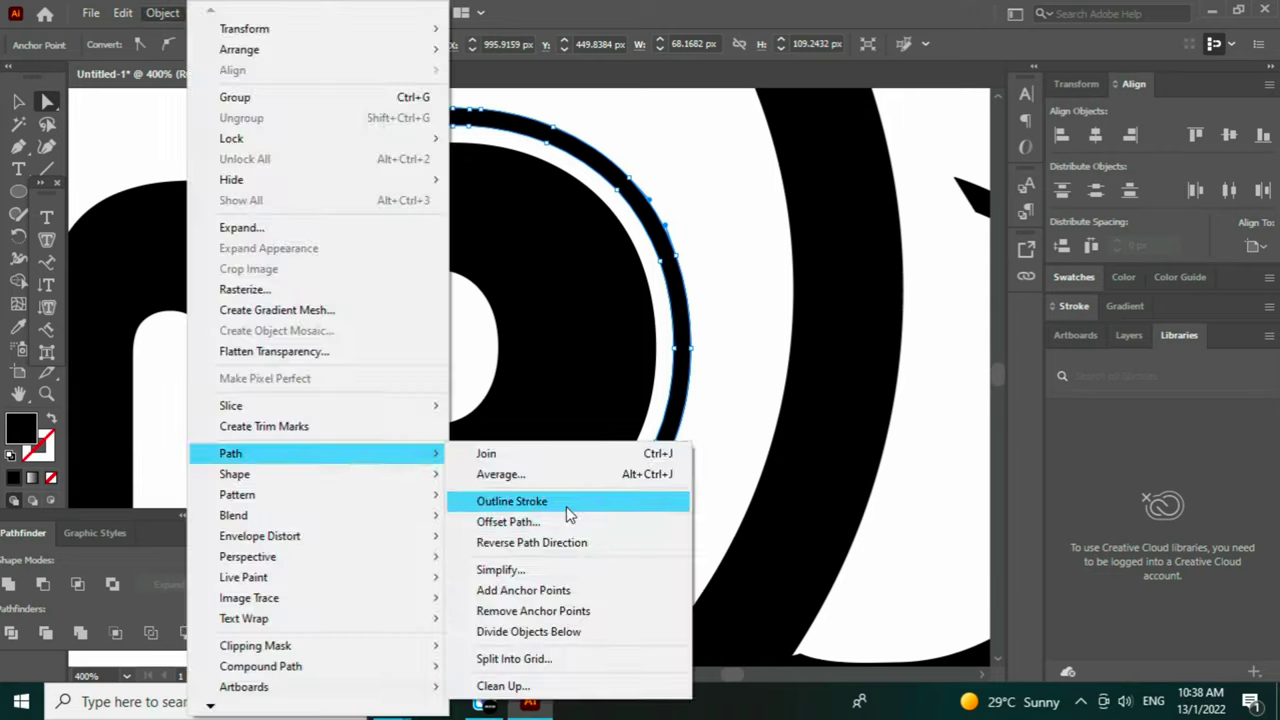
click(566, 521)
click(627, 398)
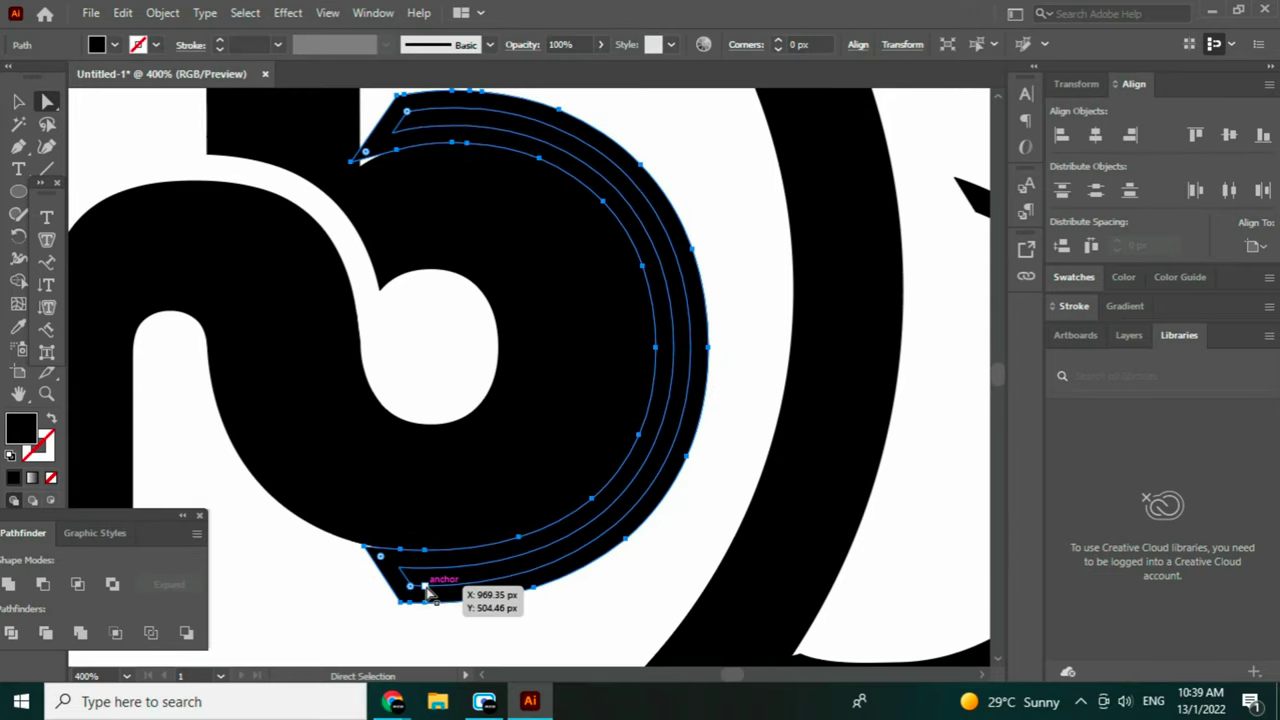
click(425, 587)
Draw short cutting lines from the thin arc's upper and lower end corners through the surrounding offset shape.
click(46, 168)
mouse_move(402, 128)
mouse_down()
mouse_move(361, 141)
mouse_move(372, 114)
mouse_up()
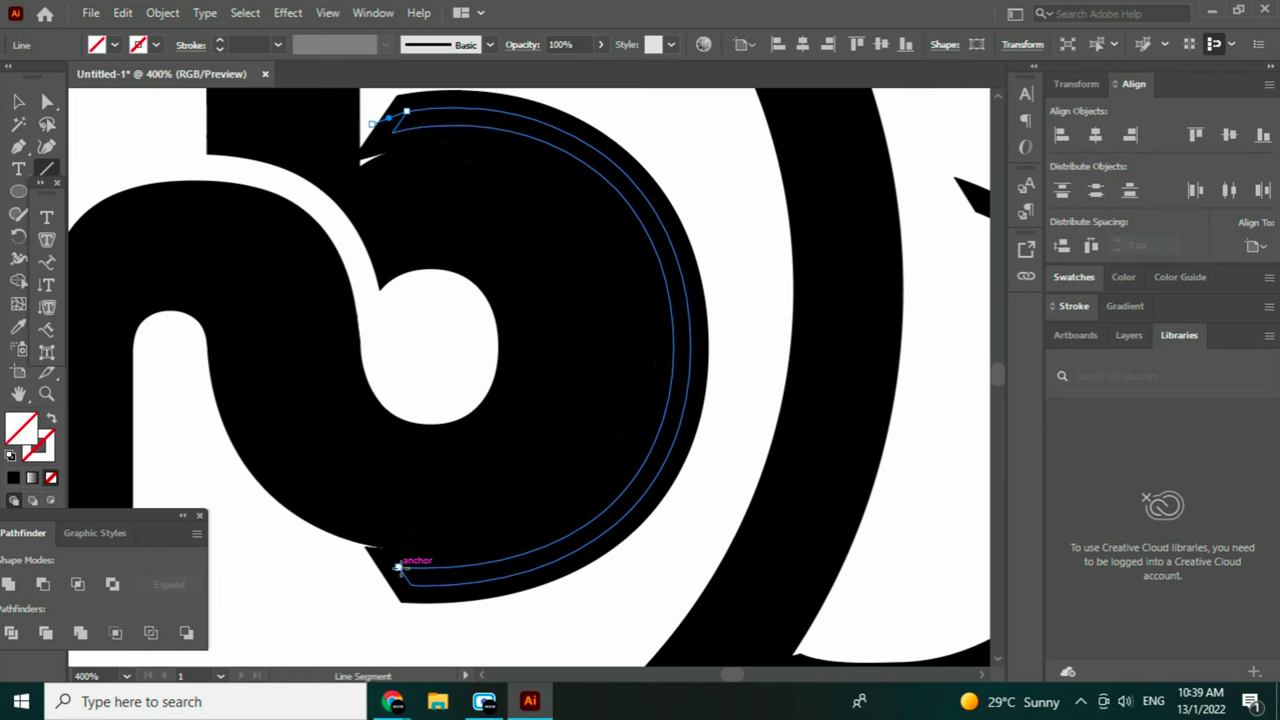
mouse_move(398, 567)
mouse_down()
mouse_move(371, 566)
mouse_move(380, 584)
mouse_up()
key(alt+o)
key(Escape)
Divide the arc and offset shapes along the cutting lines, and delete the inner strip next to the bowl.
key(a)
mouse_move(699, 298)
mouse_down()
mouse_move(734, 298)
mouse_move(619, 392)
mouse_up()
right_click(670, 292)
click(15, 632)
click(625, 452)
click(608, 498)
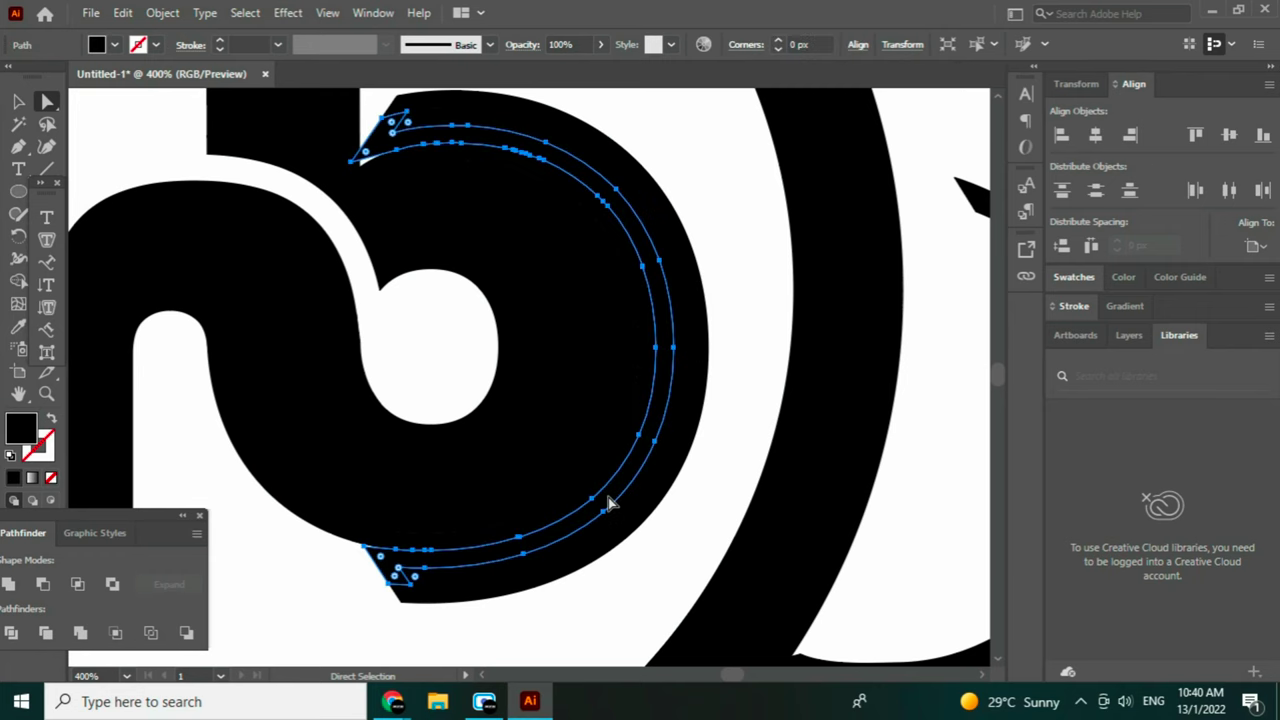
key(Delete)
Select the pieces of the outer band around the thin arc and unite them.
click(638, 166)
shift+click(410, 592)
shift+click(440, 100)
right_click(464, 100)
click(9, 584)
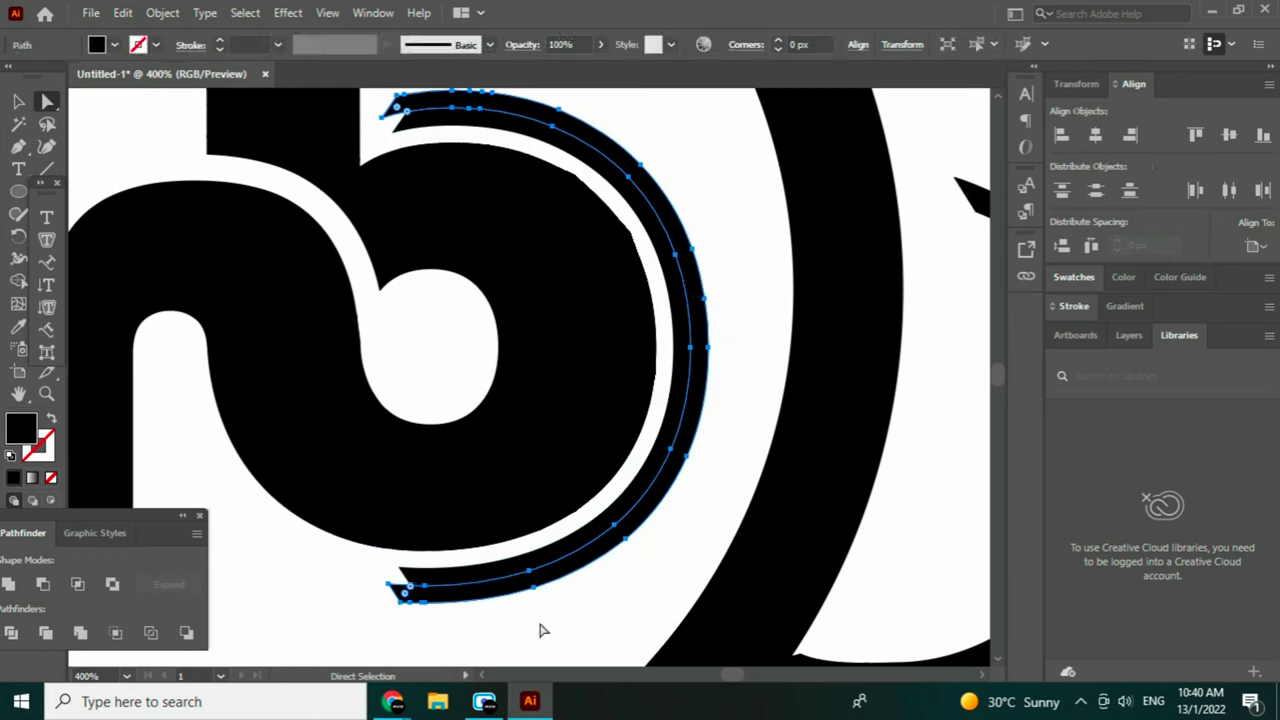
click(623, 540)
click(368, 530)
click(598, 430)
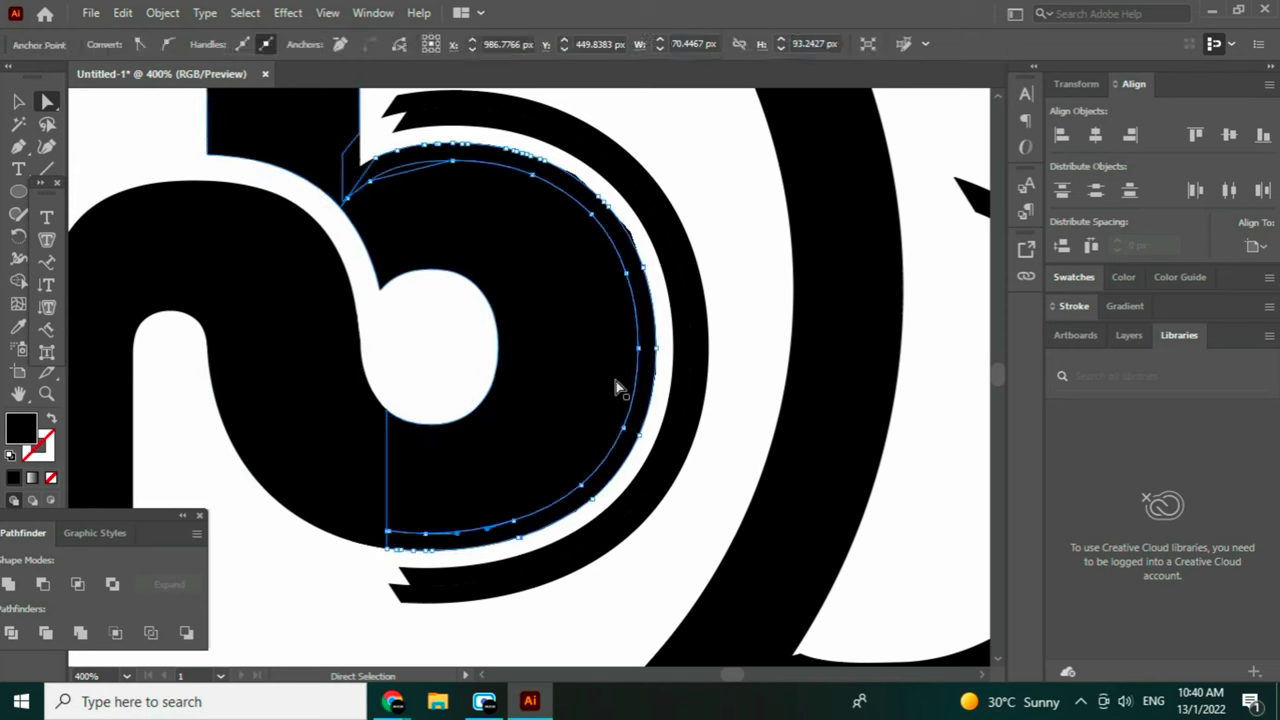
click(757, 197)
Apply Offset Path to the united outer band around the thin arc.
click(500, 109)
click(162, 13)
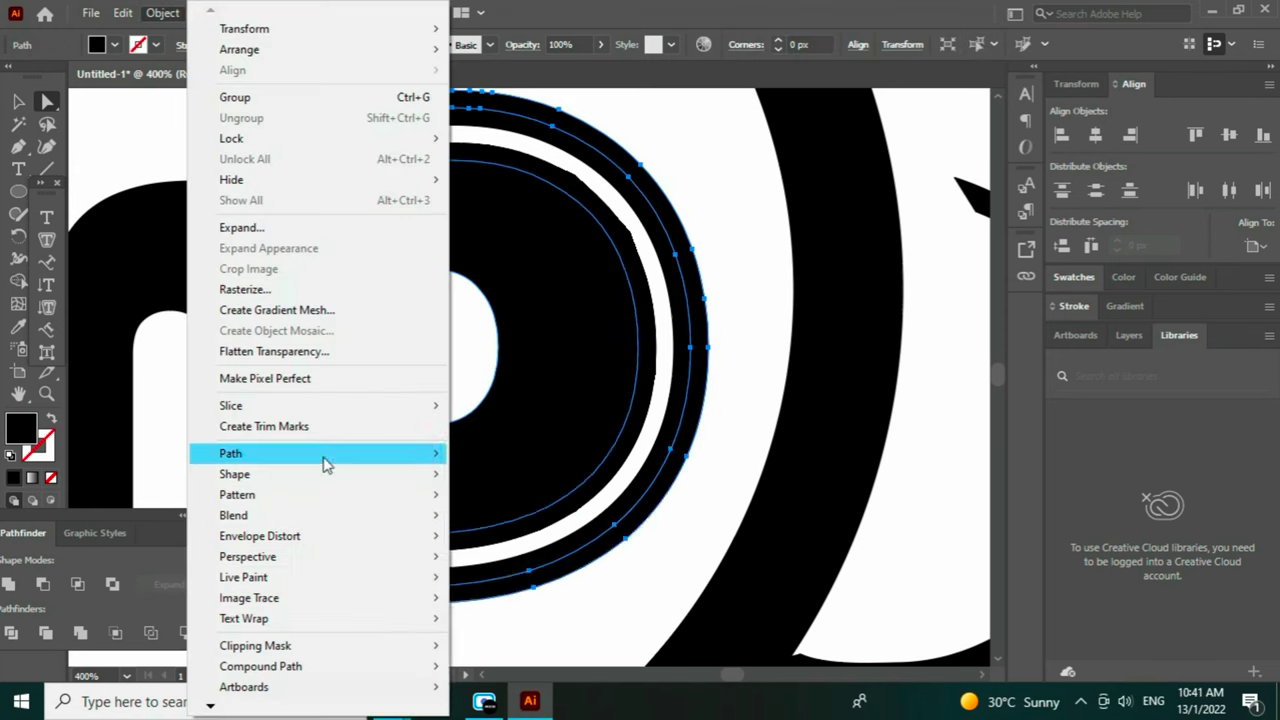
mouse_move(326, 456)
click(510, 521)
click(722, 398)
click(162, 12)
click(595, 555)
Draw short cutting lines at the outer band's lower and upper ends through the new offset shape.
click(418, 597)
drag(404, 592, 358, 601)
key(ctrl+z)
click(388, 585)
drag(1000, 370, 1000, 369)
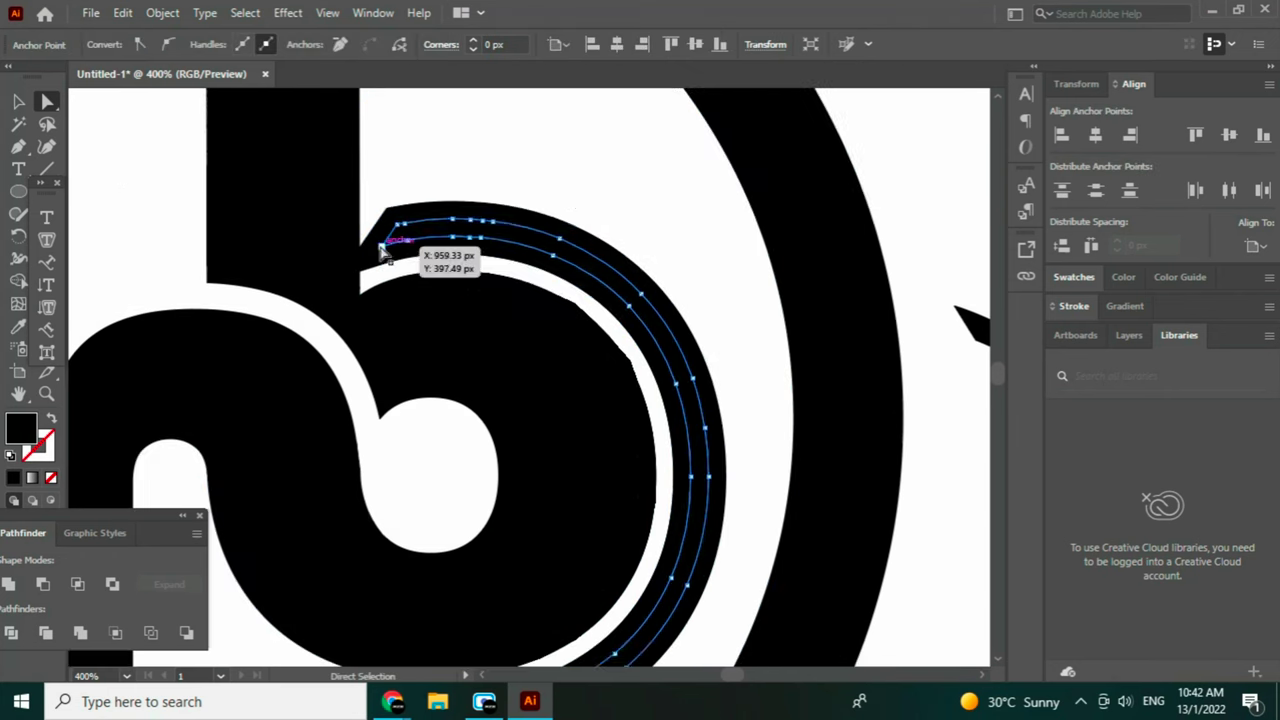
drag(383, 250, 353, 238)
Divide the overlapping bands, and delete the middle strip and end scraps to leave two concentric arcs around the bowl.
drag(370, 175, 688, 603)
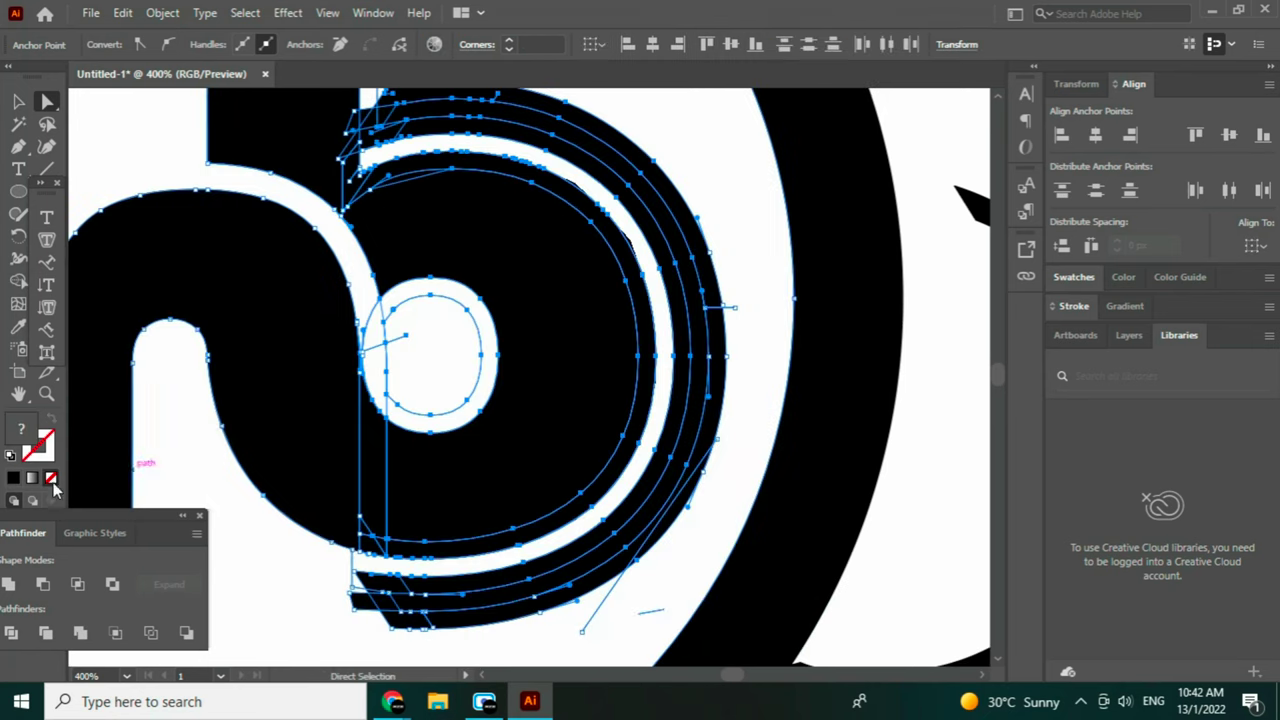
click(11, 633)
click(669, 227)
key(Delete)
click(371, 118)
key(Delete)
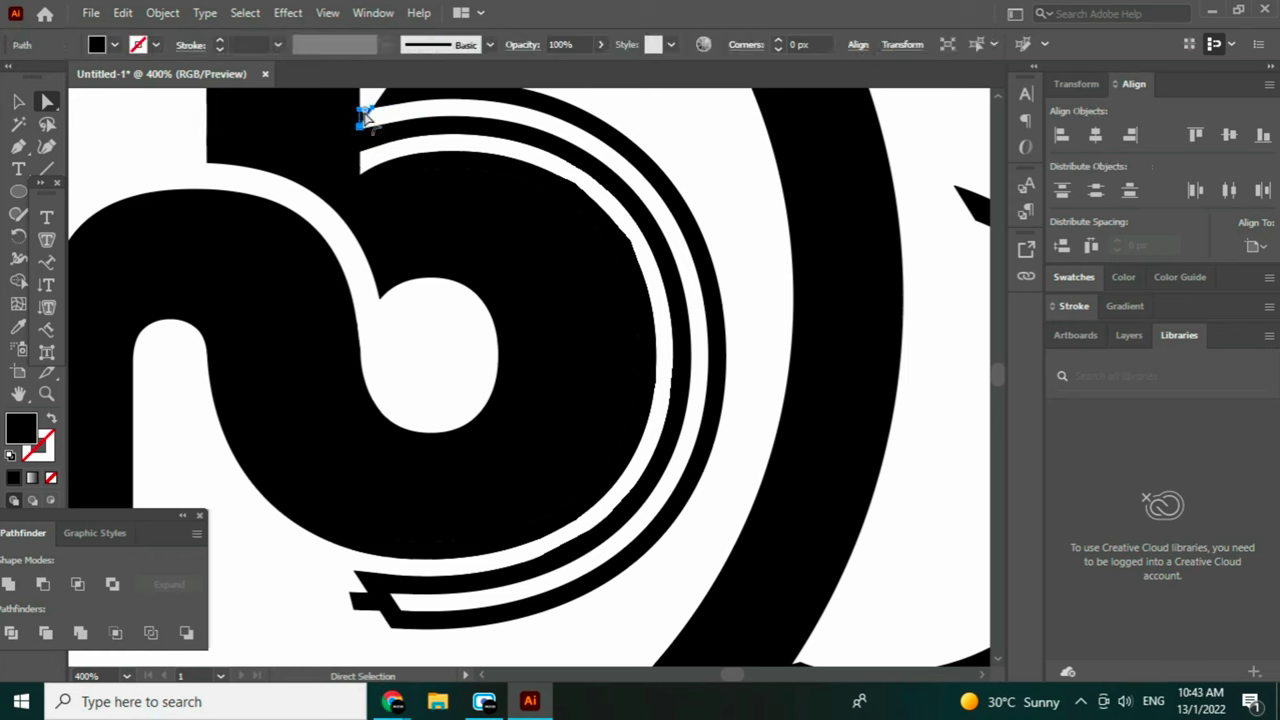
key(Delete)
click(377, 126)
click(385, 607)
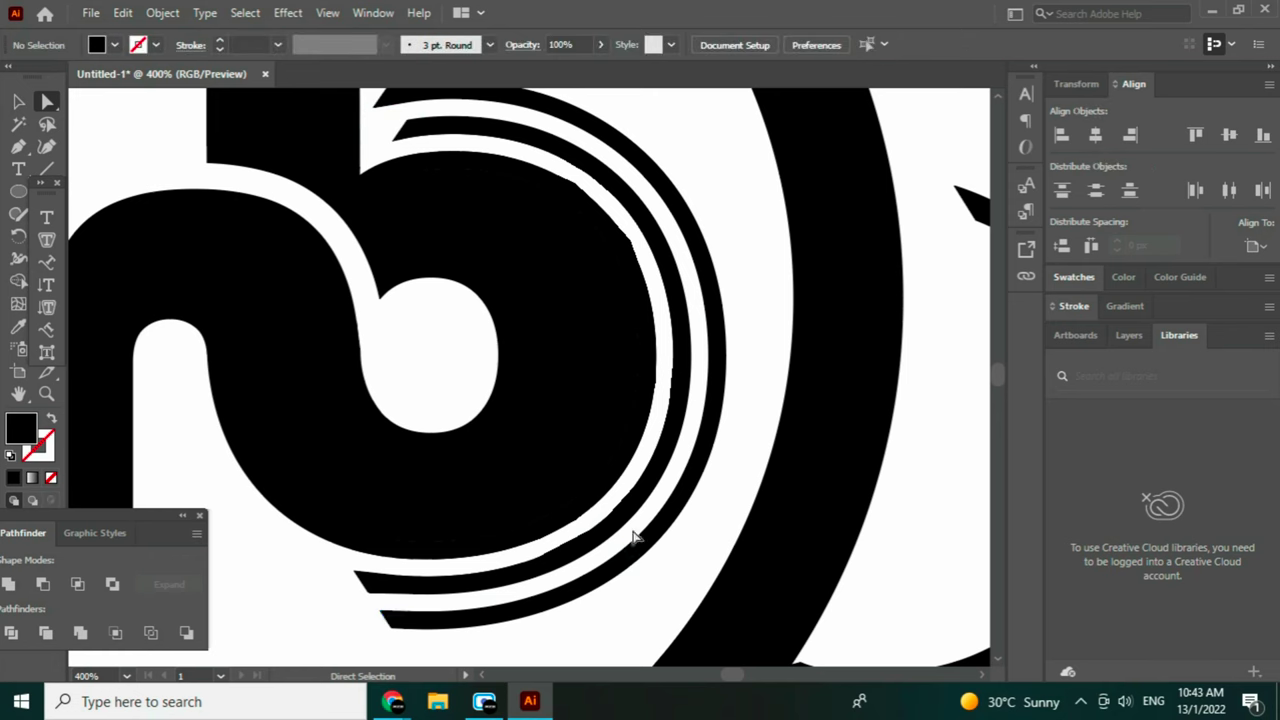
Draw a diagonal cutting line about 40 px long at 47° from the stem-bowl corner across the arcs' upper ends.
scroll(634, 537, down, 4)
scroll(634, 537, up, 6)
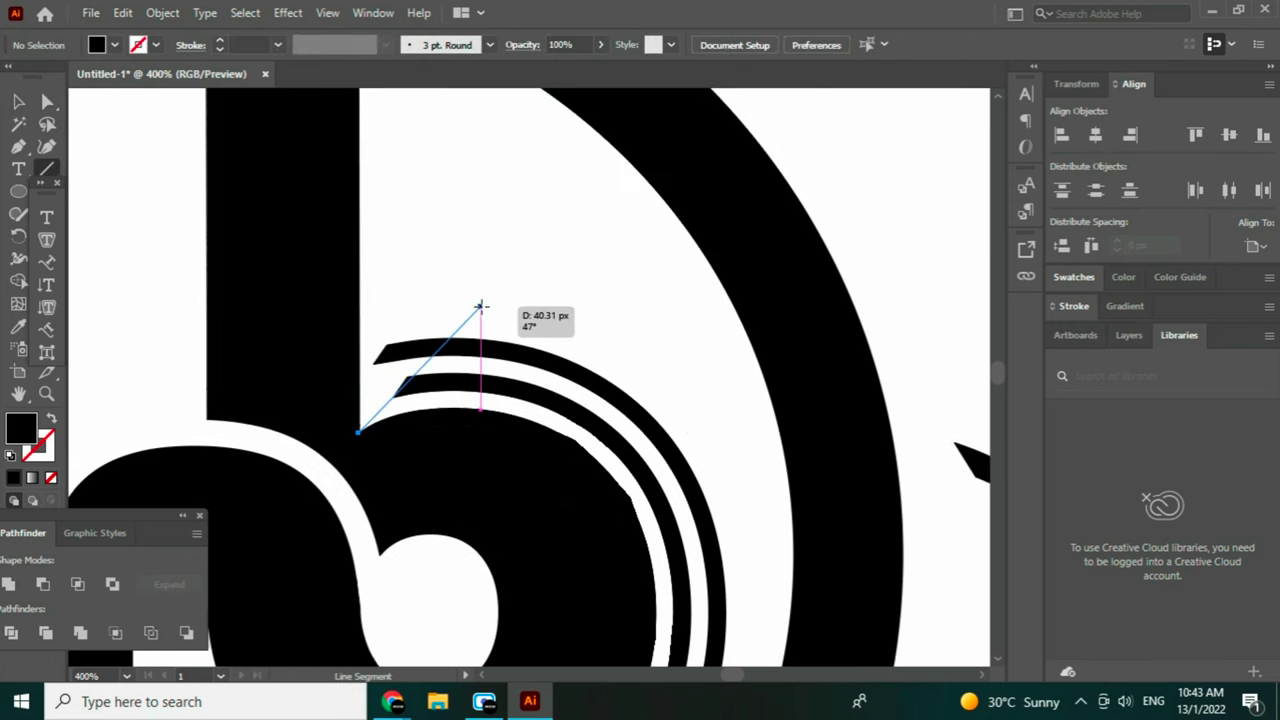
drag(481, 306, 480, 307)
Trim the outer arc's upper tip along the diagonal cutting line.
click(47, 102)
drag(376, 284, 402, 380)
key(ctrl+z)
click(19, 102)
drag(530, 275, 453, 458)
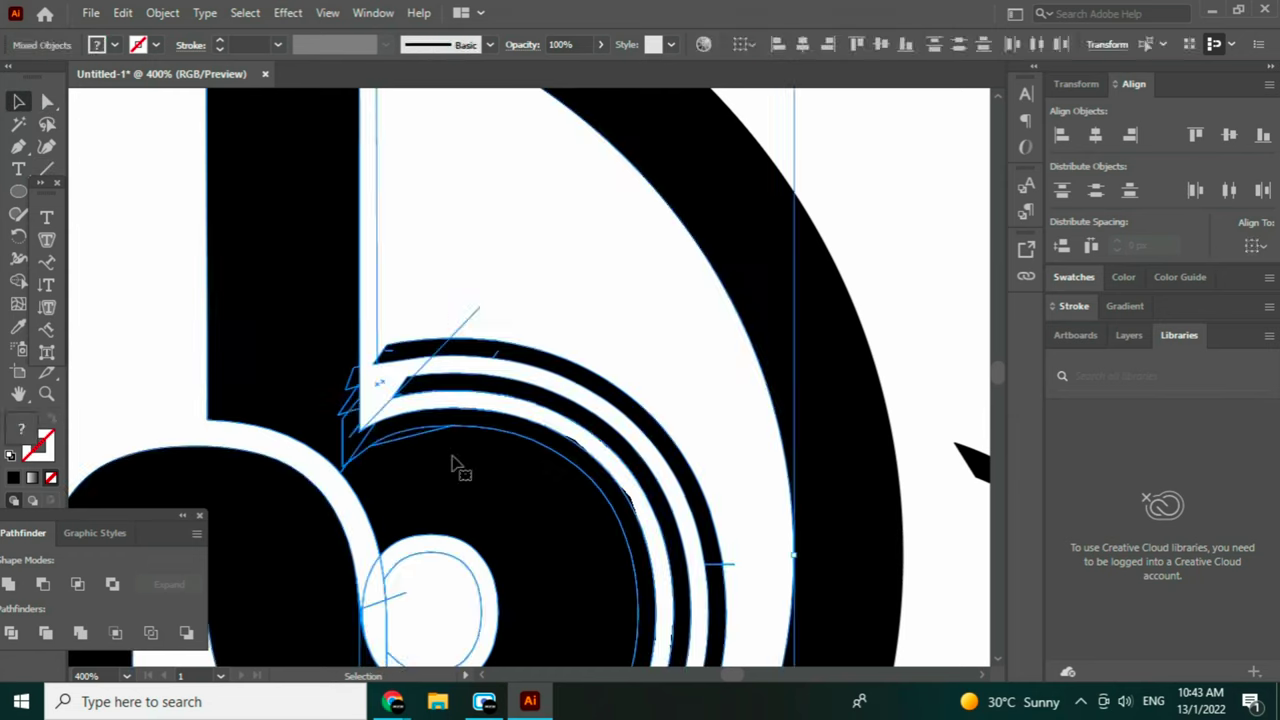
key(a)
click(408, 356)
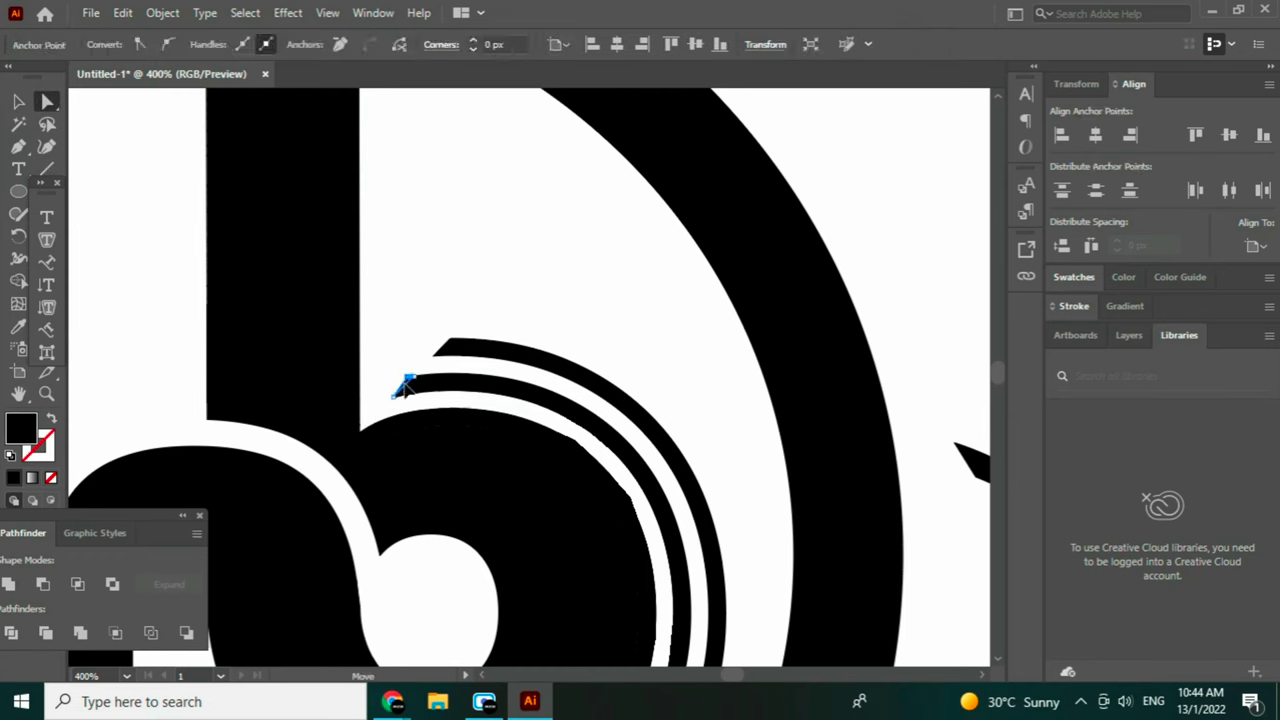
Move the thin crescent off the b's bowl, delete the leftover slivers along its edge, and fit the crescent back around the bowl.
click(910, 357)
scroll(1003, 374, down, 5)
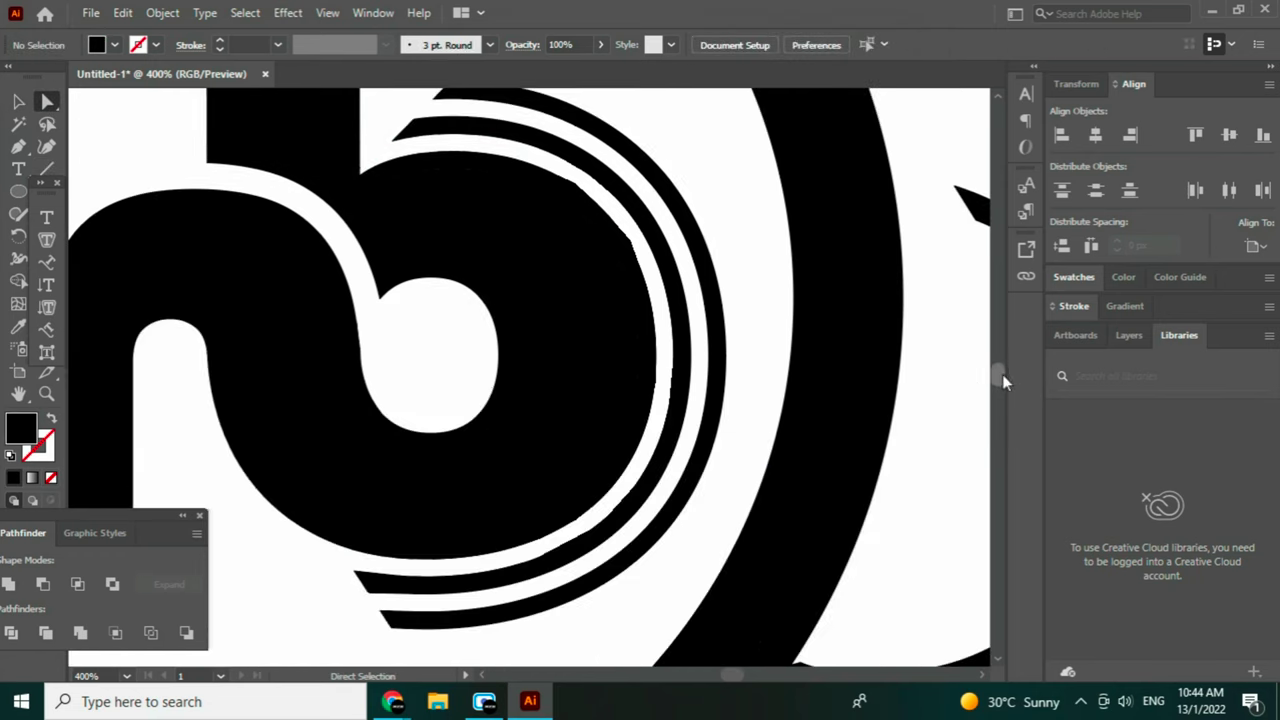
click(575, 207)
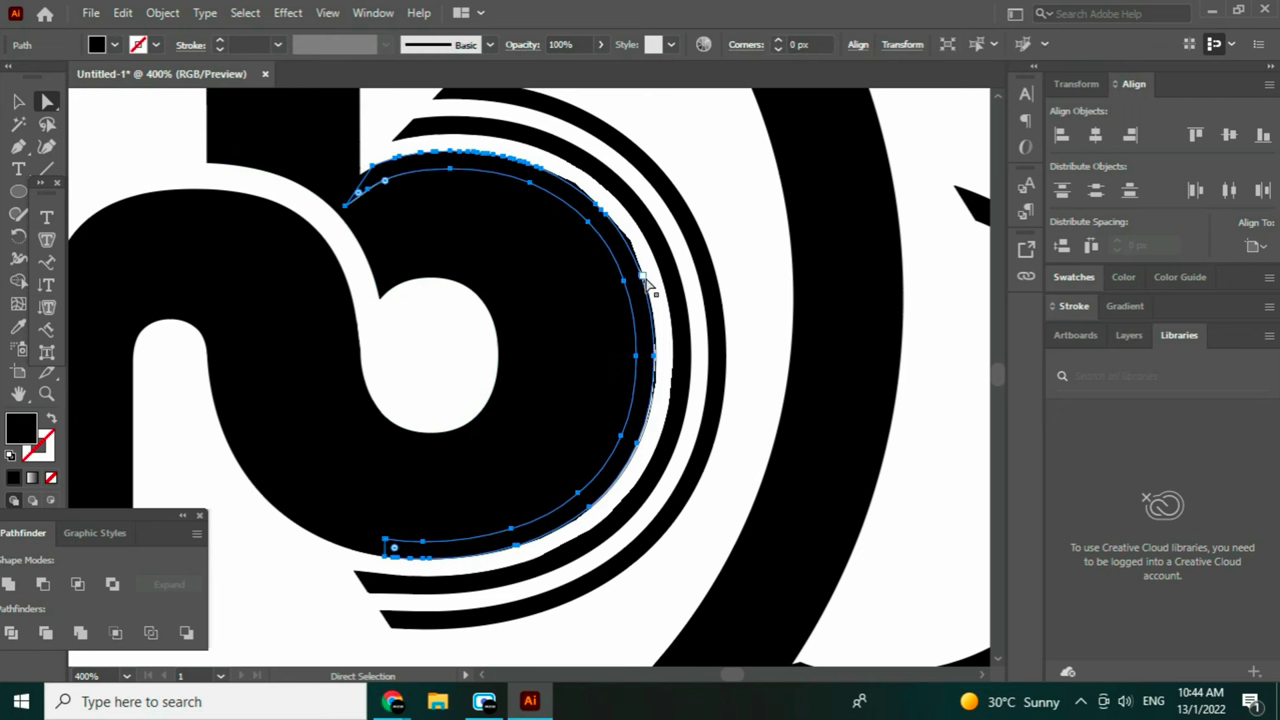
drag(640, 295, 526, 418)
click(656, 321)
key(Delete)
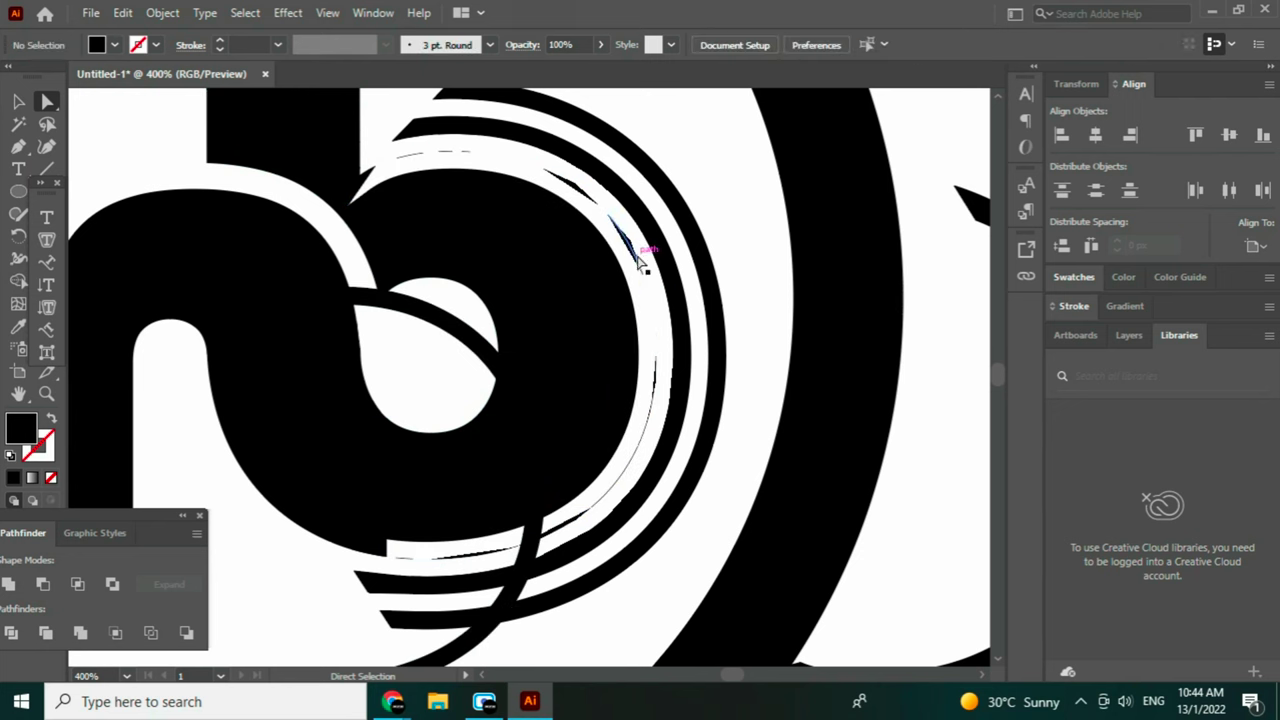
drag(596, 204, 452, 152)
key(Delete)
click(655, 372)
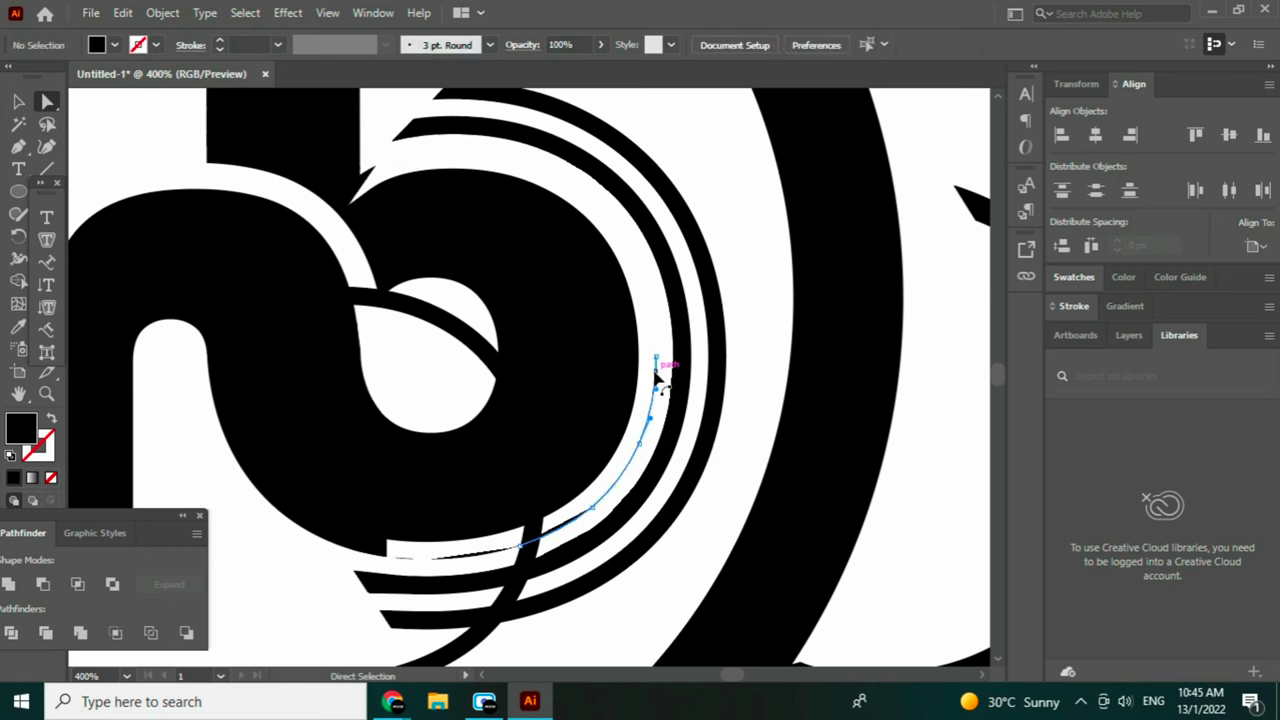
drag(529, 557, 641, 421)
click(717, 112)
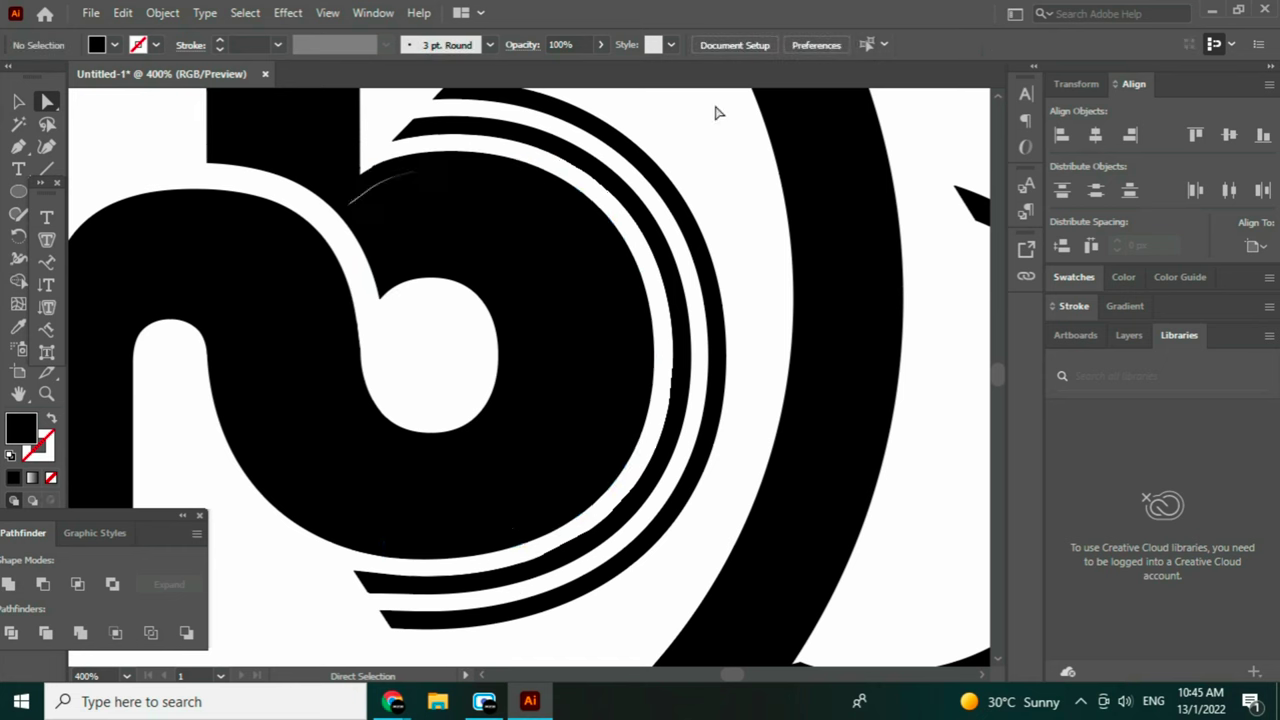
Try to reposition the crescent against the bowl's outer edge, and undo the moves and sliver deletions.
click(448, 550)
click(772, 302)
drag(386, 174, 389, 178)
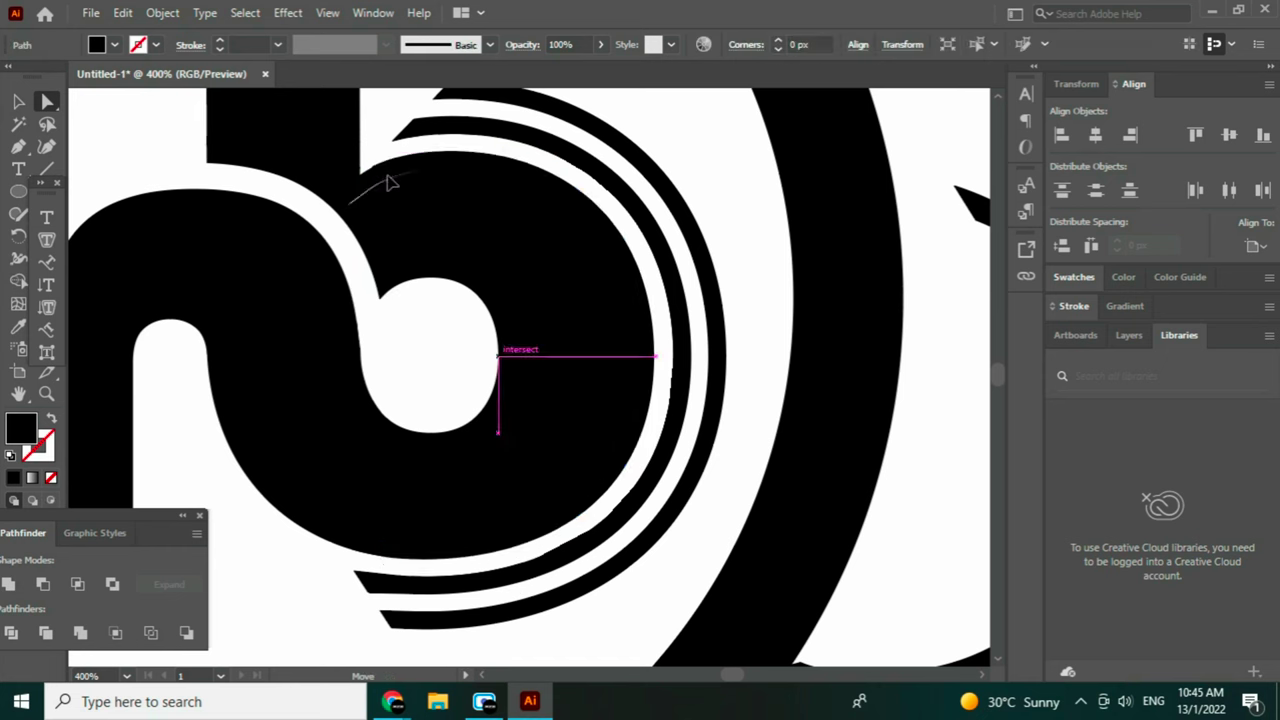
click(1099, 140)
click(1231, 139)
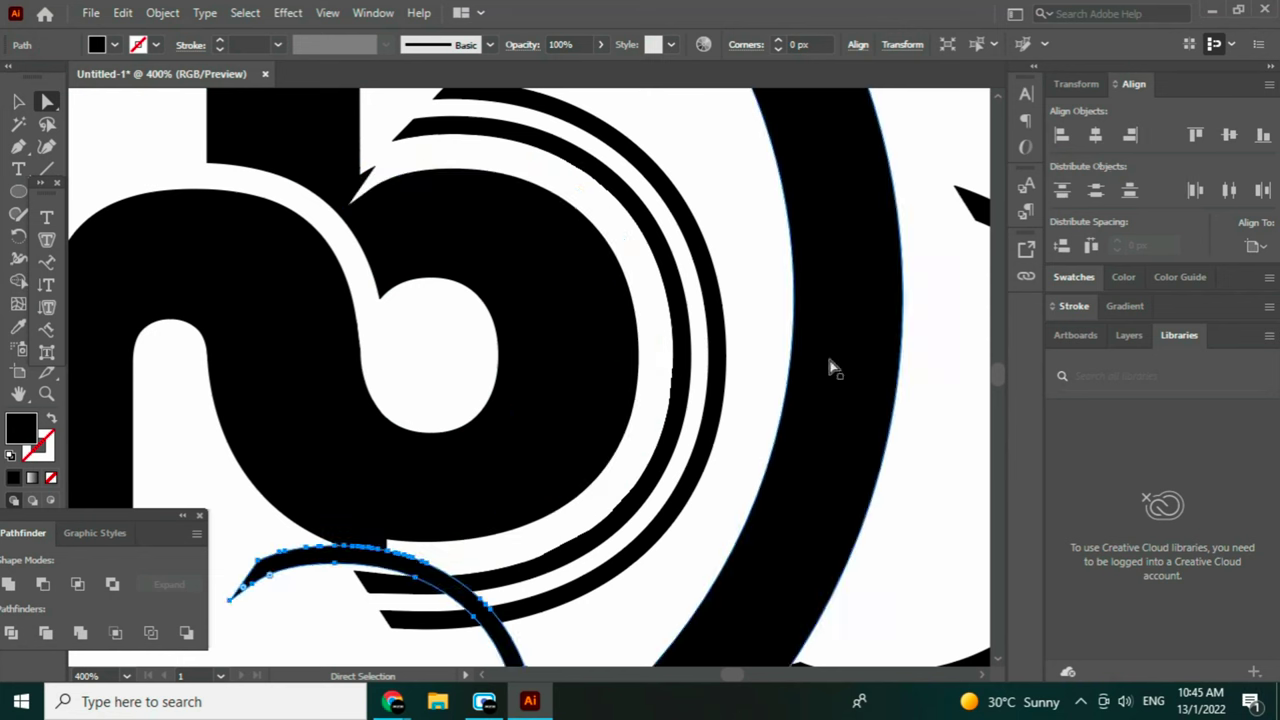
drag(446, 580, 566, 208)
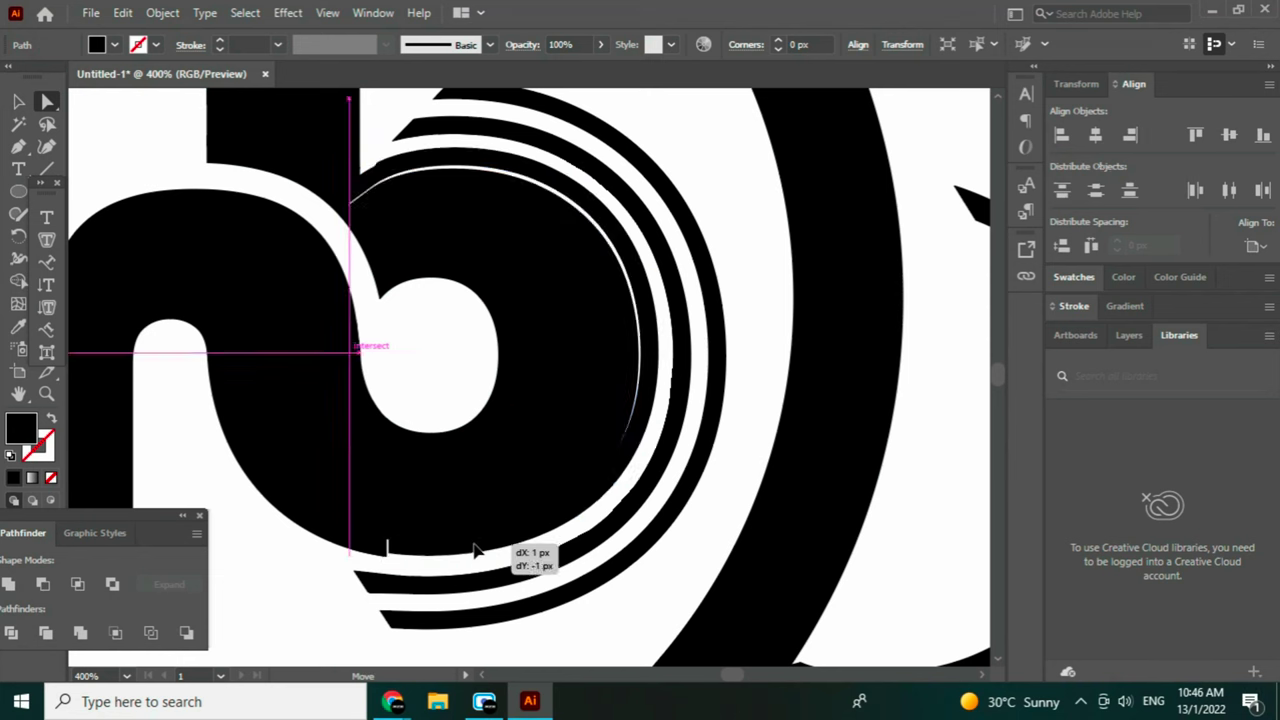
key(ctrl+z)
key(ctrl+z)
key(ctrl+z)
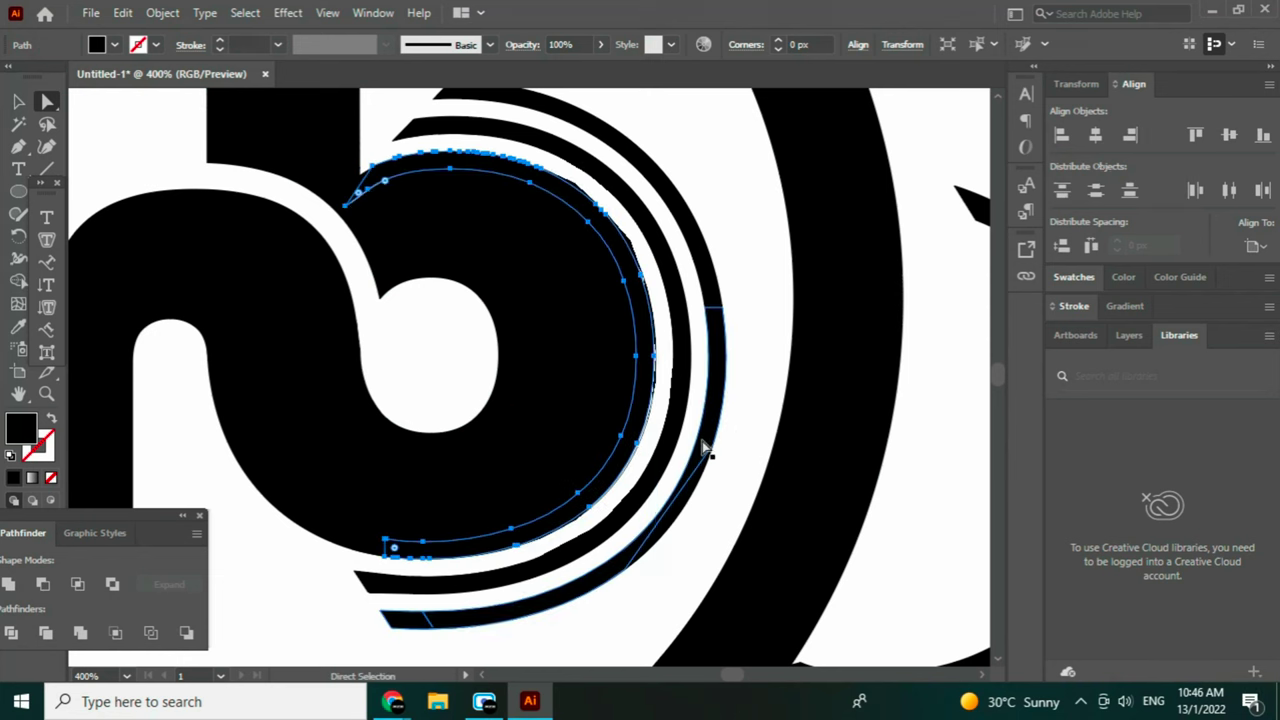
Delete the leftover slivers along the outer edge of the b's bowl, keeping the crescent in its place.
click(752, 312)
click(628, 240)
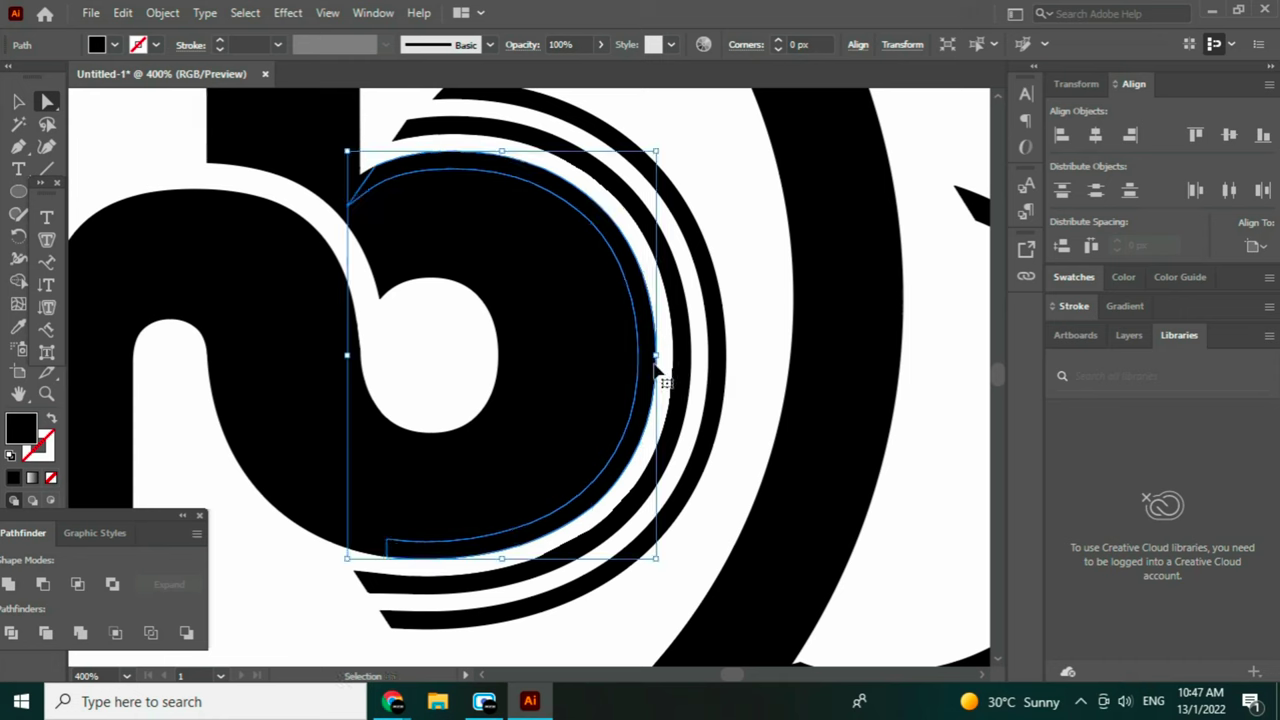
click(656, 294)
key(Delete)
click(643, 249)
key(Delete)
drag(655, 315, 631, 315)
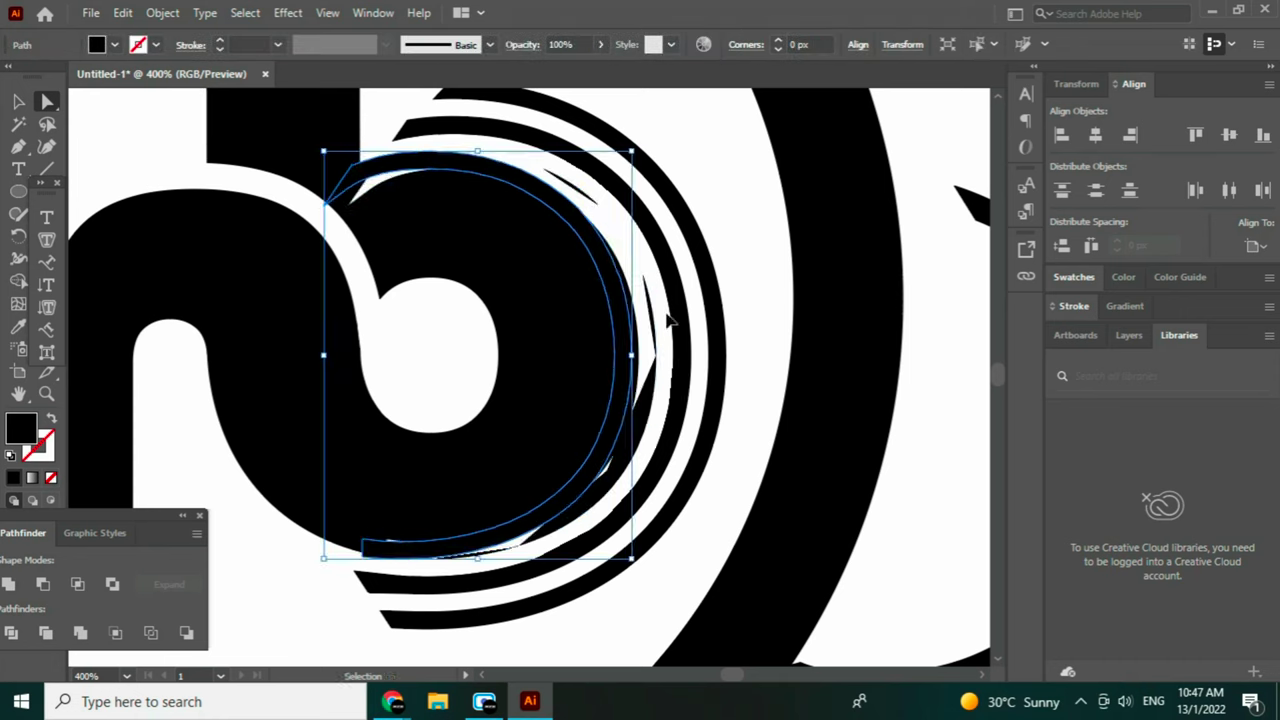
key(ctrl+z)
click(648, 418)
key(Delete)
key(Delete)
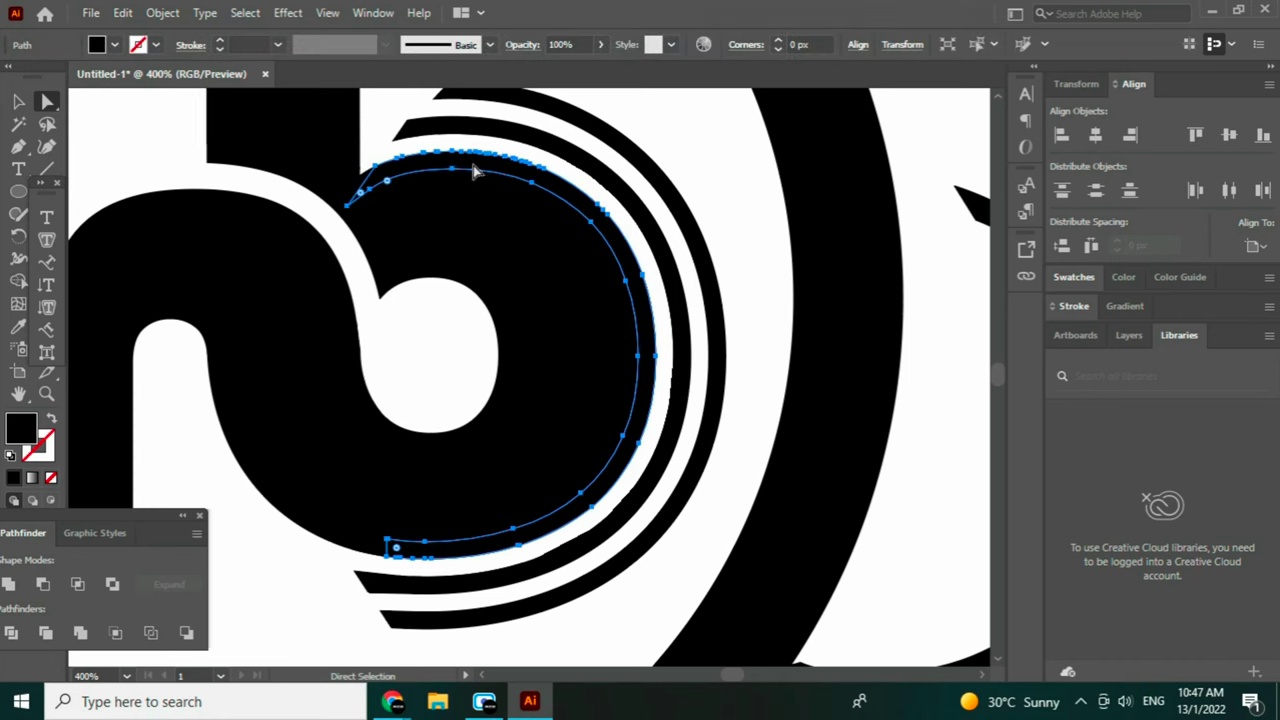
key(ctrl+z)
Reshape the crescent's inner edge by moving its anchor points so that it overlaps the b's bowl without a gap.
click(440, 166)
click(454, 177)
click(454, 177)
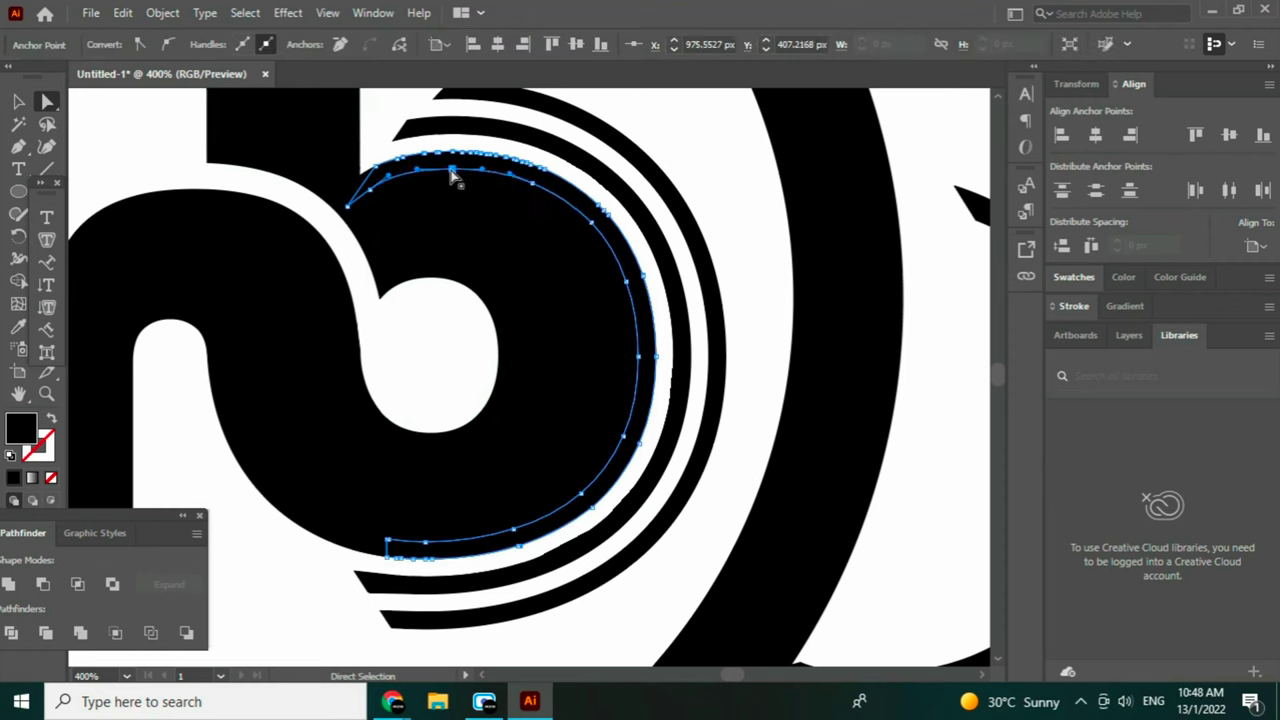
drag(455, 177, 505, 187)
drag(588, 237, 586, 236)
drag(641, 354, 626, 358)
drag(629, 432, 618, 429)
drag(429, 543, 424, 538)
click(706, 158)
Delete the stray curved band outside the ring beside the logo.
key(ctrl+minus)
key(ctrl+minus)
key(ctrl+minus)
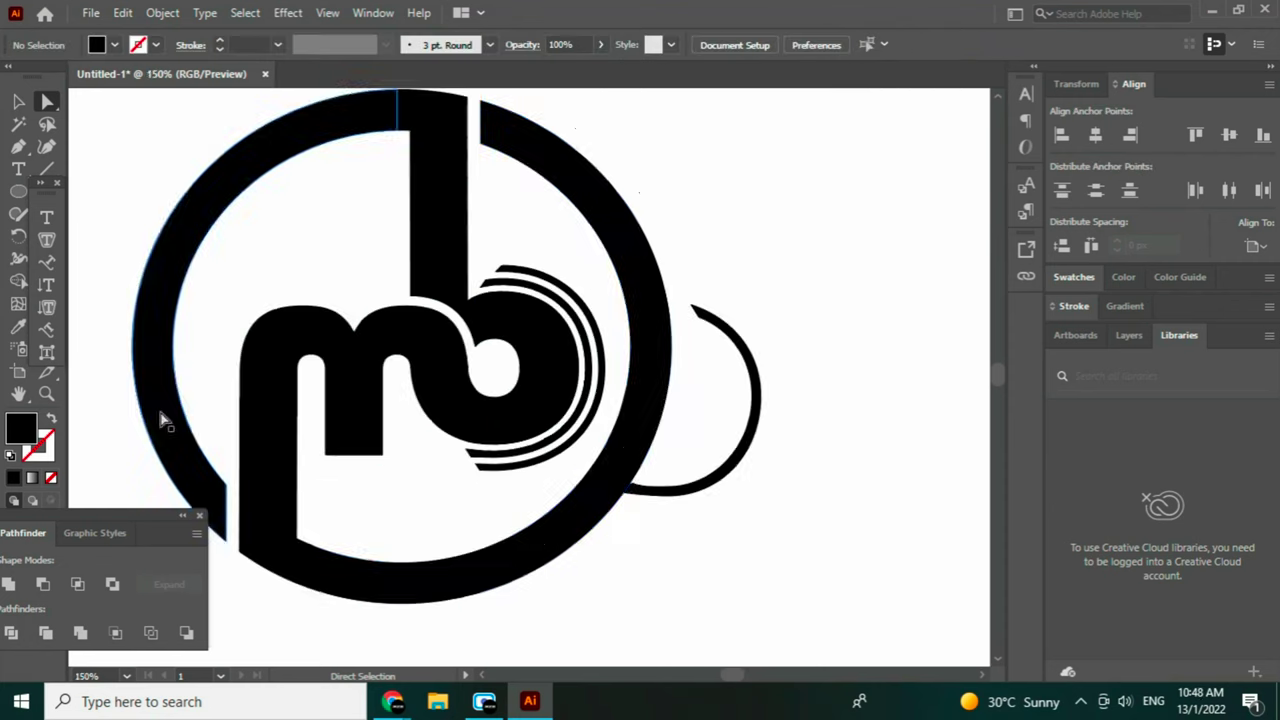
click(745, 456)
key(Delete)
key(Delete)
drag(736, 675, 734, 675)
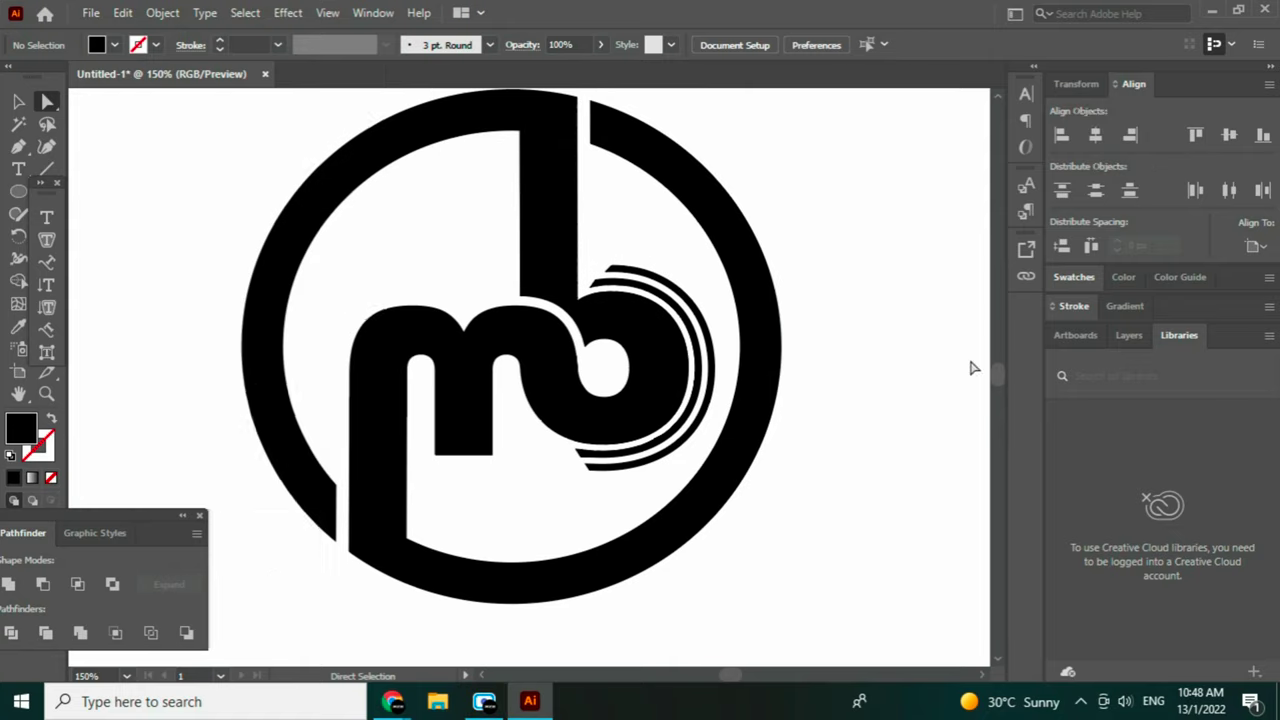
Try a curved hook shape against the upper part of the b's stem inside the ring.
drag(997, 374, 997, 369)
drag(622, 221, 535, 460)
scroll(1001, 370, down, 5)
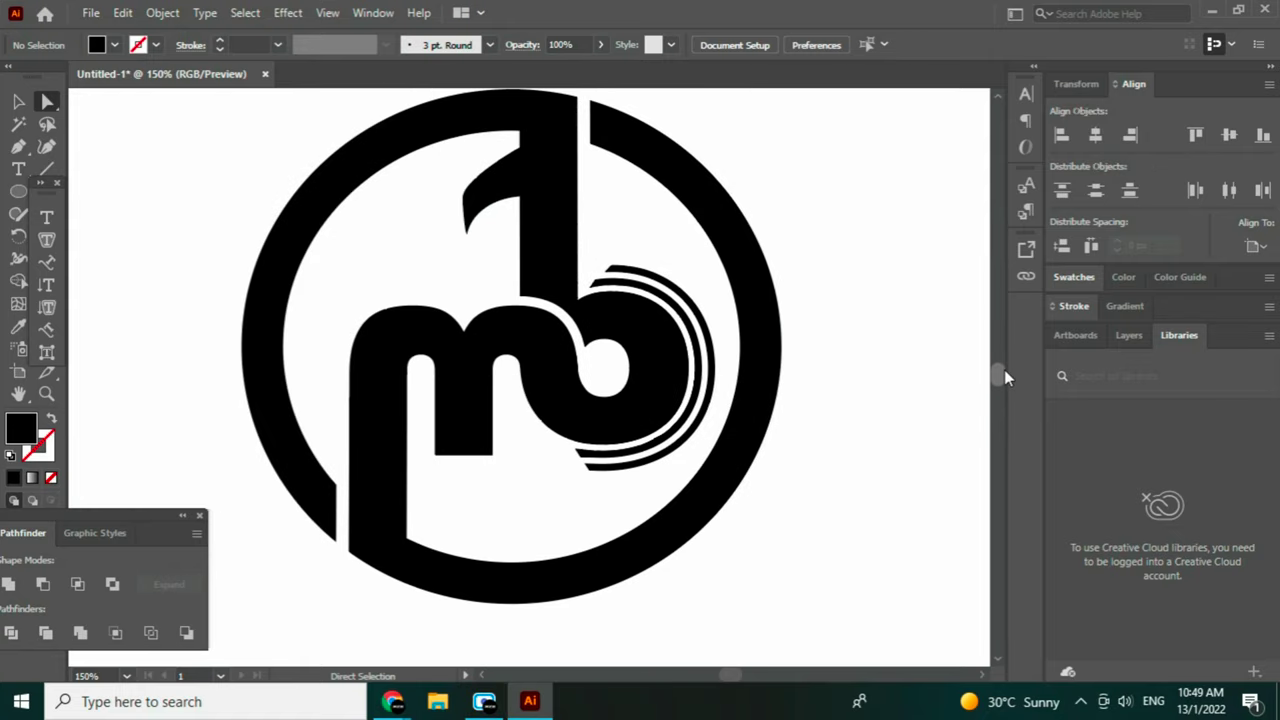
scroll(1000, 397, up, 1)
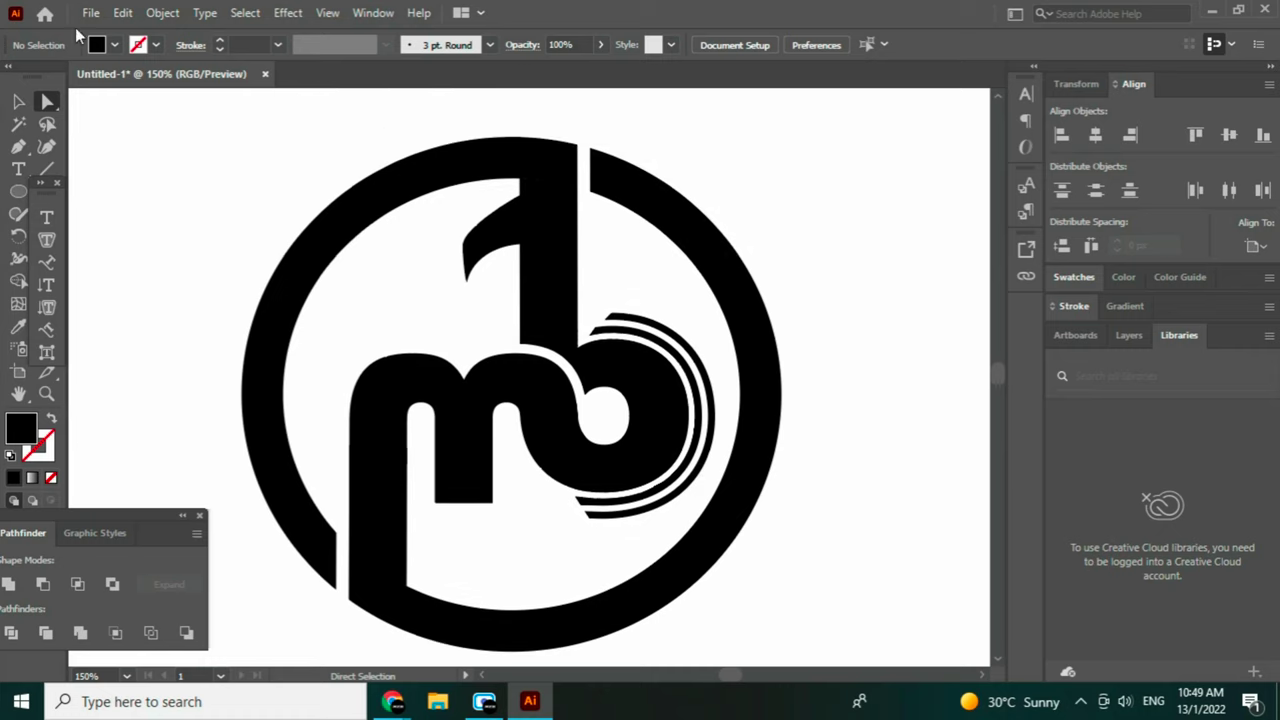
Save the logo as Untitled-1.ai in Adobe Illustrator format in a music busker folder in Documents.
click(88, 13)
click(177, 183)
click(84, 190)
right_click(241, 226)
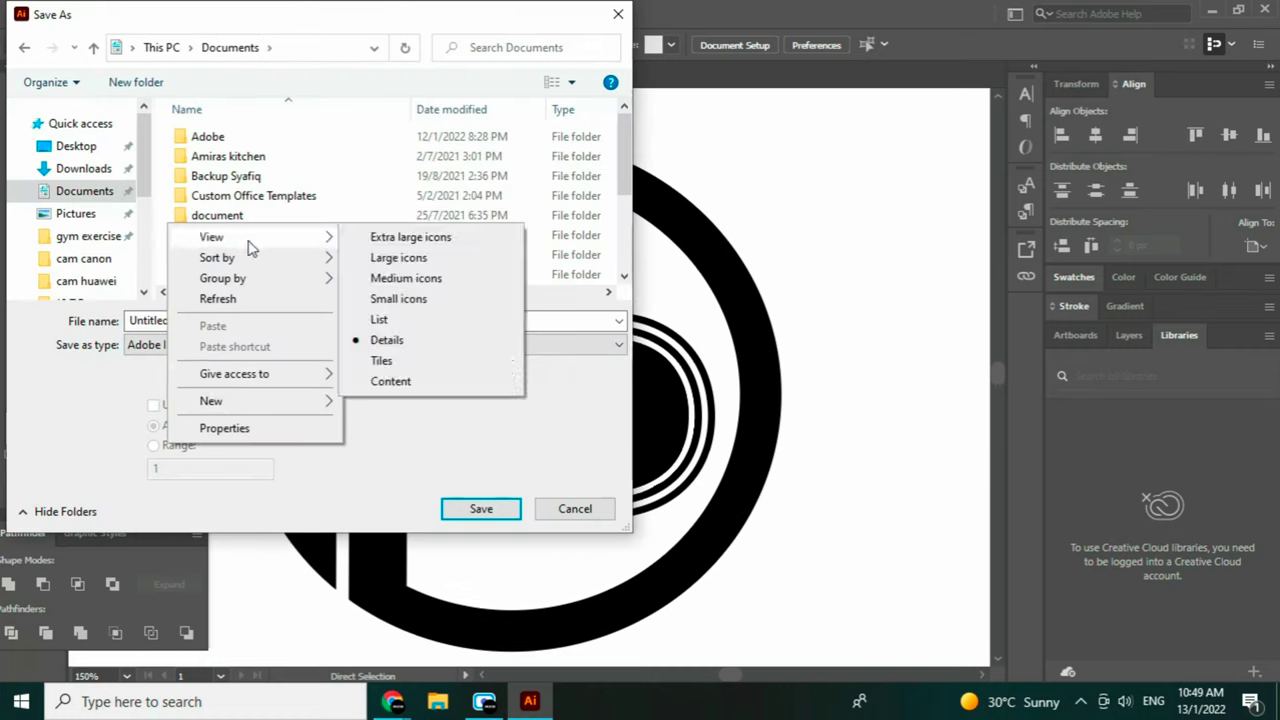
click(424, 408)
click(481, 509)
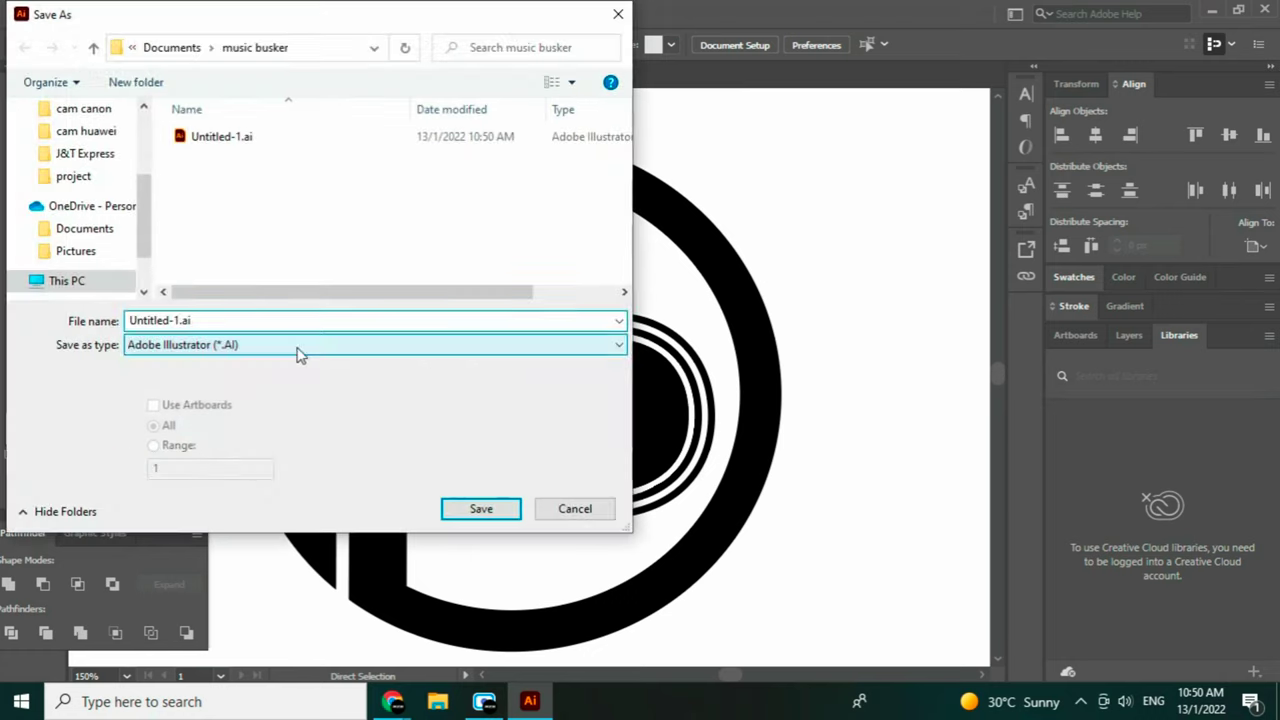
click(297, 345)
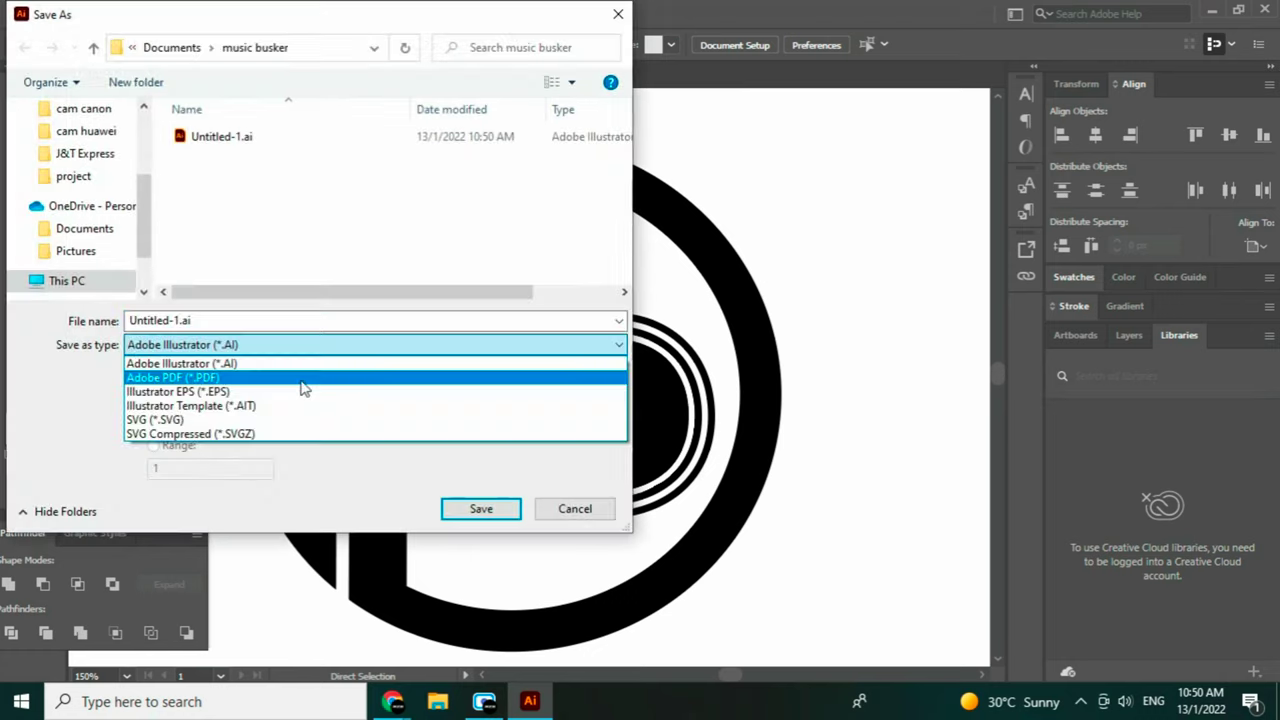
click(556, 509)
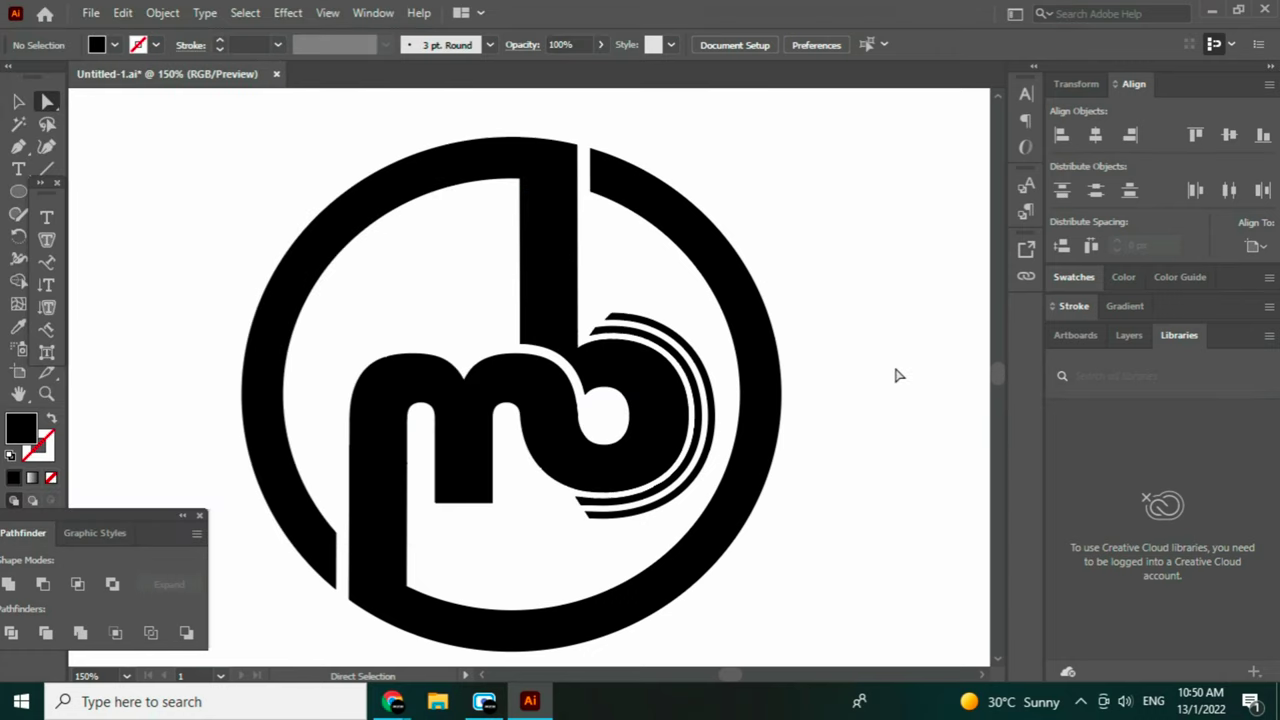
Add the text "music busker" in Madurai W01 Norm Black below the ring and enlarge it to about 40.5 pt.
scroll(897, 375, down, 5)
key(t)
click(299, 372)
text(music busker)
key(ctrl+a)
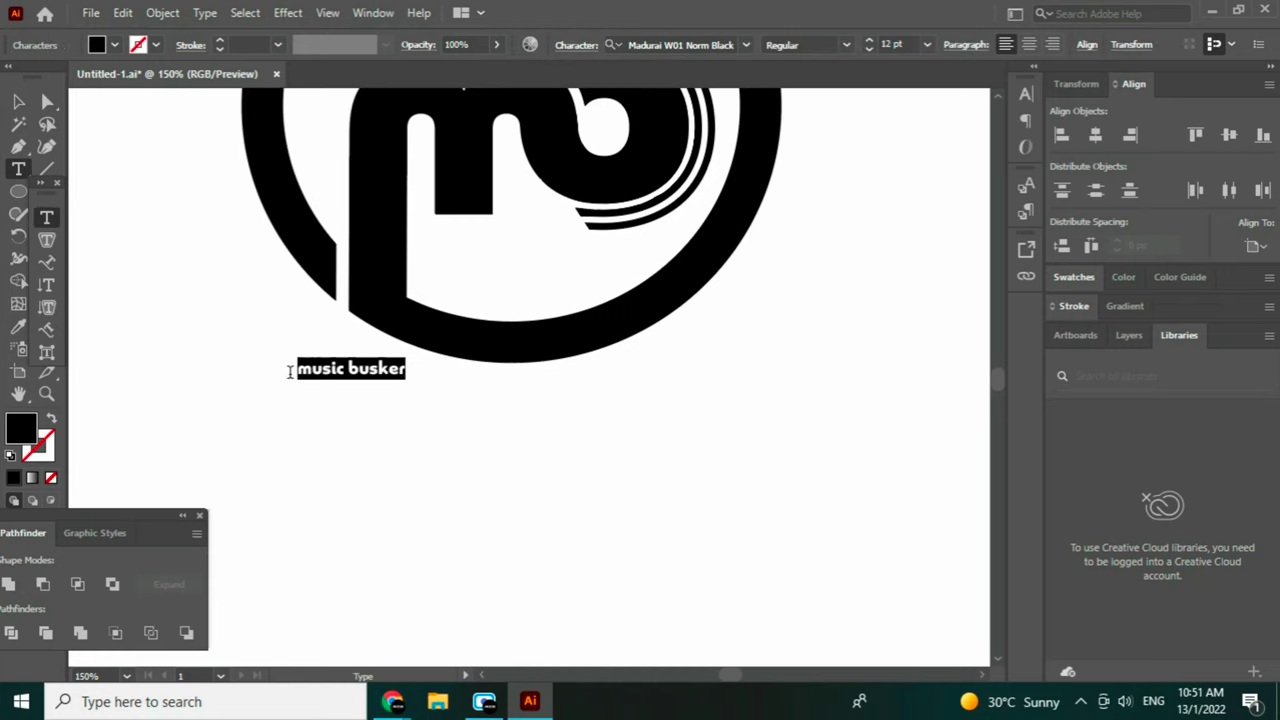
key(Escape)
drag(409, 379, 891, 428)
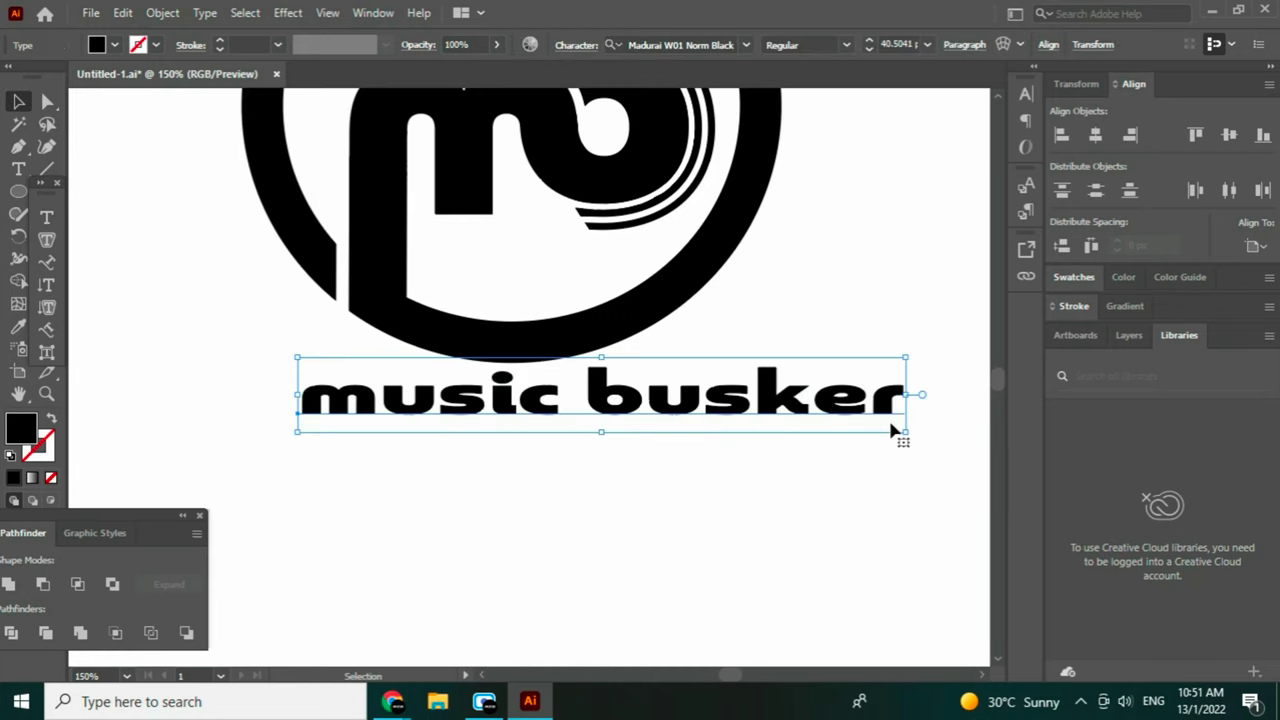
Change the wordmark to "music buskers" and move it roughly centred beneath the ring.
double_click(891, 430)
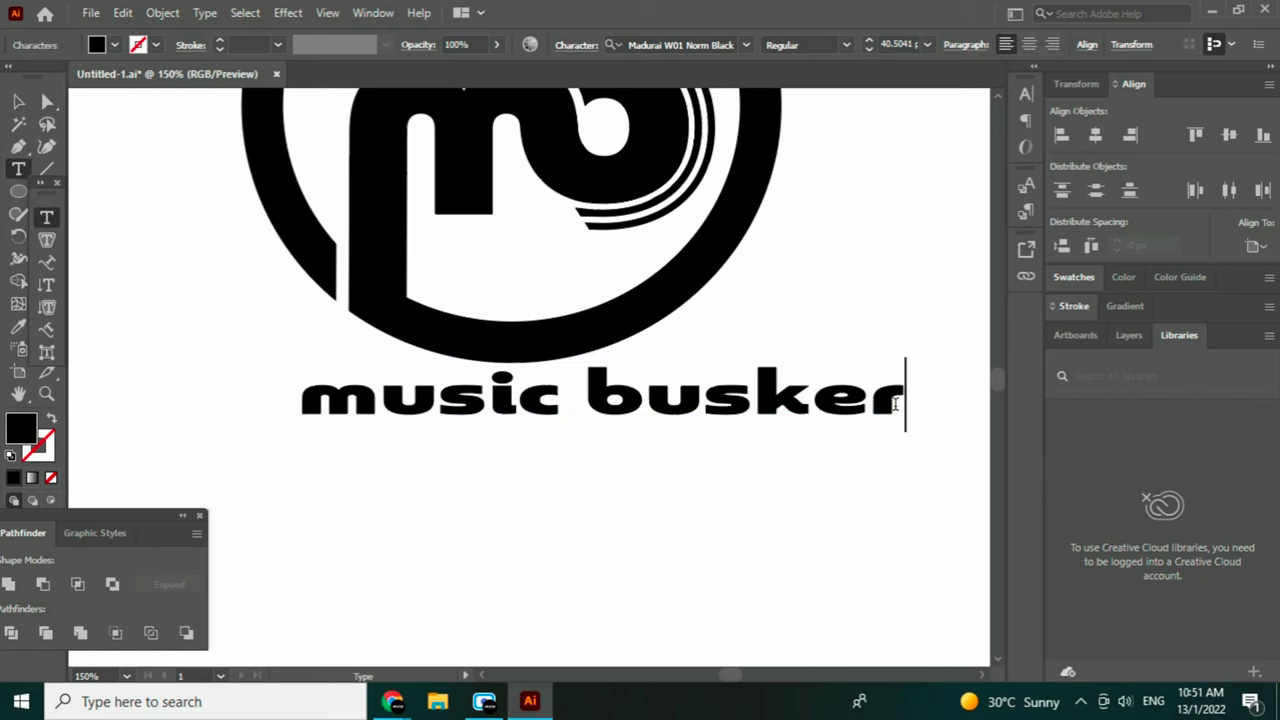
text(s)
key(Escape)
drag(696, 415, 585, 423)
click(812, 362)
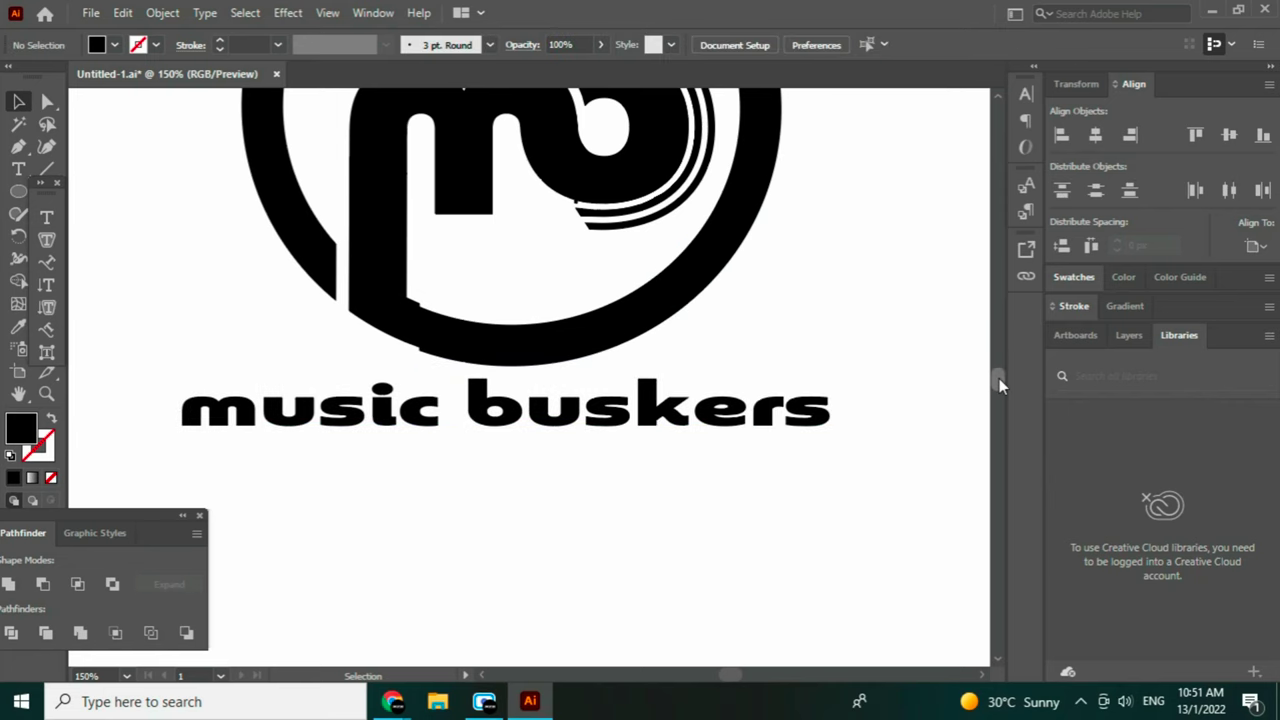
Nudge the ring's large segment slightly up and inward to line up with the base of the m's long stem.
drag(999, 379, 999, 376)
click(460, 580)
drag(460, 580, 457, 577)
click(842, 527)
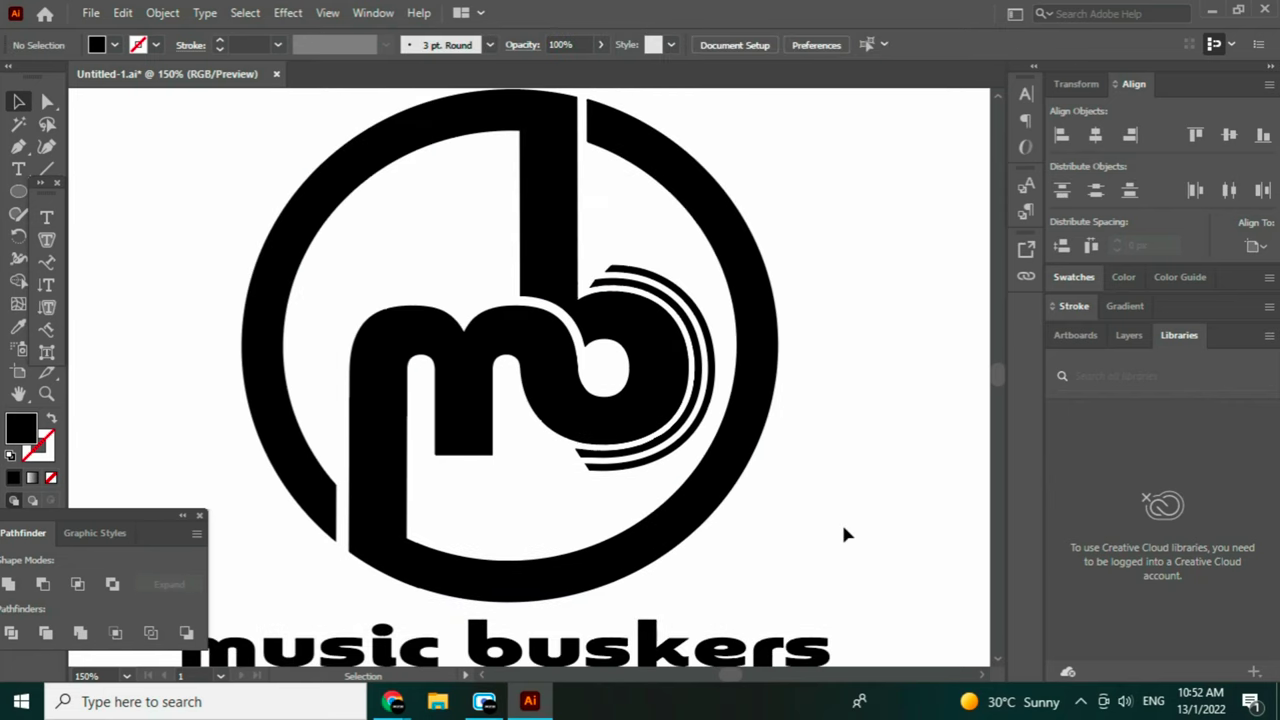
Try to unite all of the logo's shapes into one, and undo it.
drag(843, 535, 177, 94)
scroll(1000, 380, down, 6)
click(9, 585)
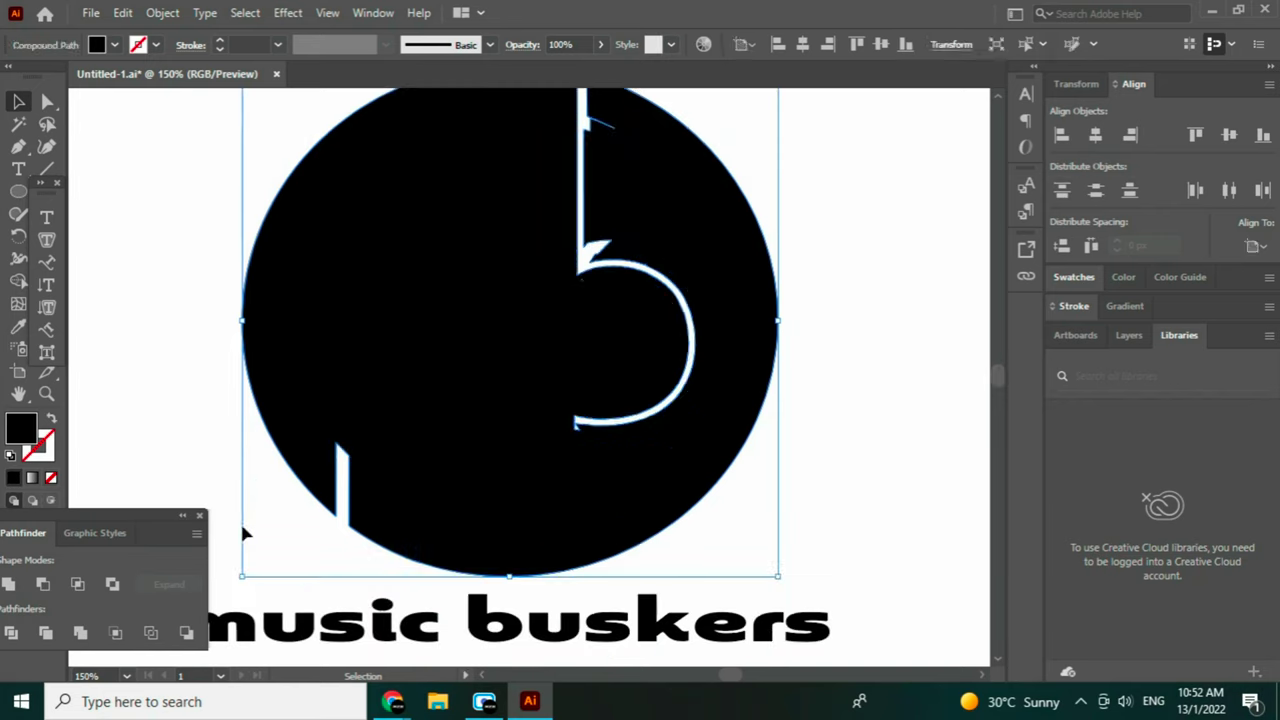
key(ctrl+z)
click(824, 508)
Set the view to 100% and reposition the "music buskers" wordmark centred just beneath the ring.
click(126, 676)
click(170, 430)
drag(600, 541, 615, 541)
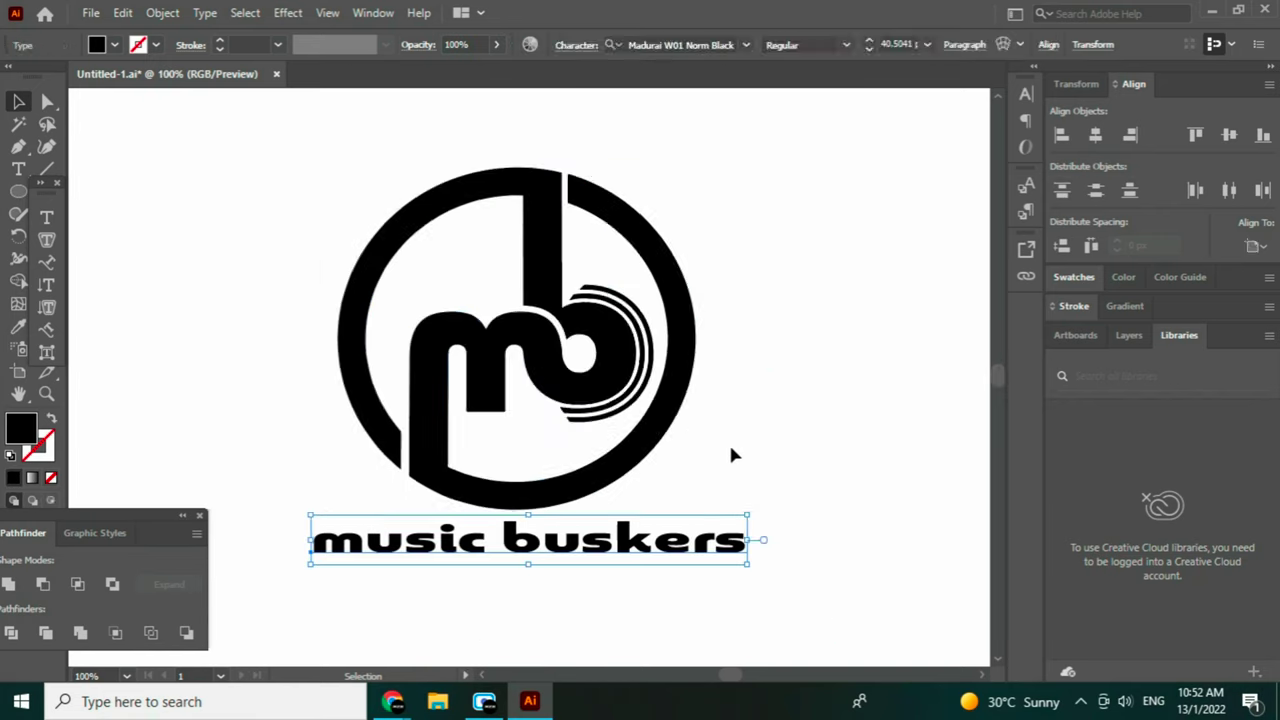
drag(785, 585, 290, 150)
drag(758, 550, 290, 150)
drag(1001, 379, 1002, 382)
click(790, 500)
drag(611, 521, 596, 521)
click(600, 545)
click(606, 555)
drag(735, 570, 450, 354)
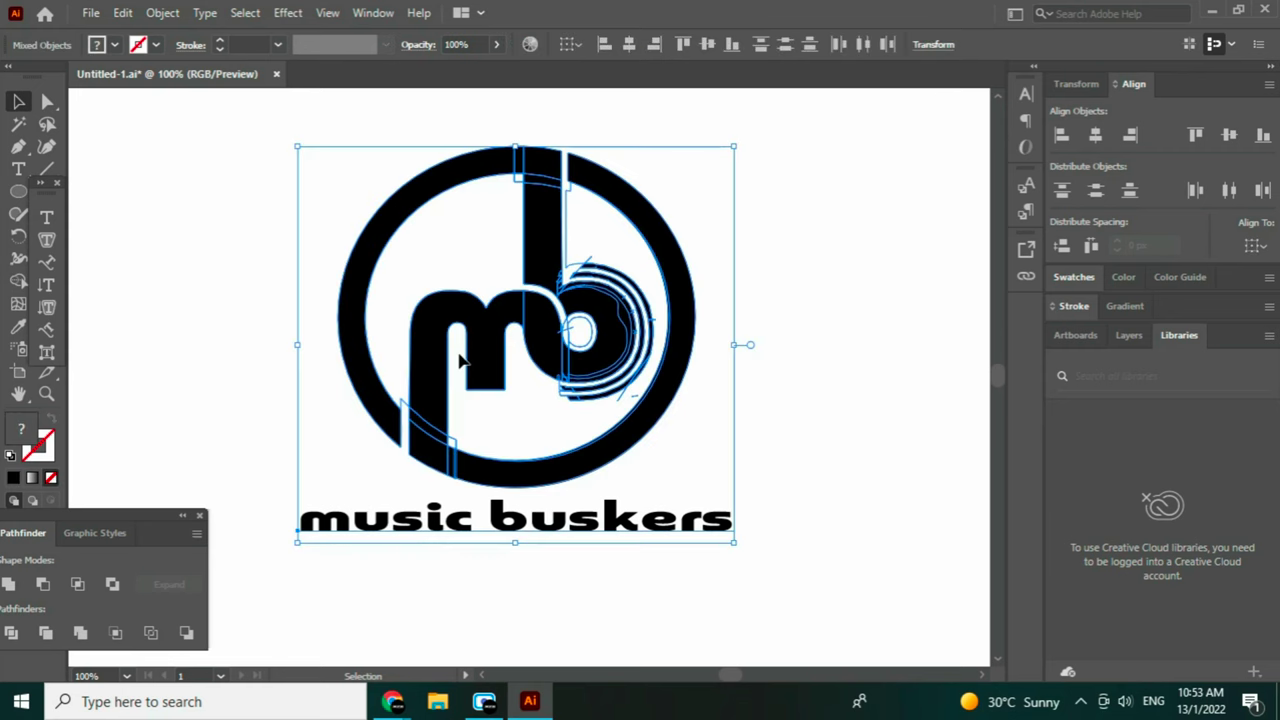
click(592, 552)
drag(584, 519, 580, 518)
key(ctrl+a)
click(865, 556)
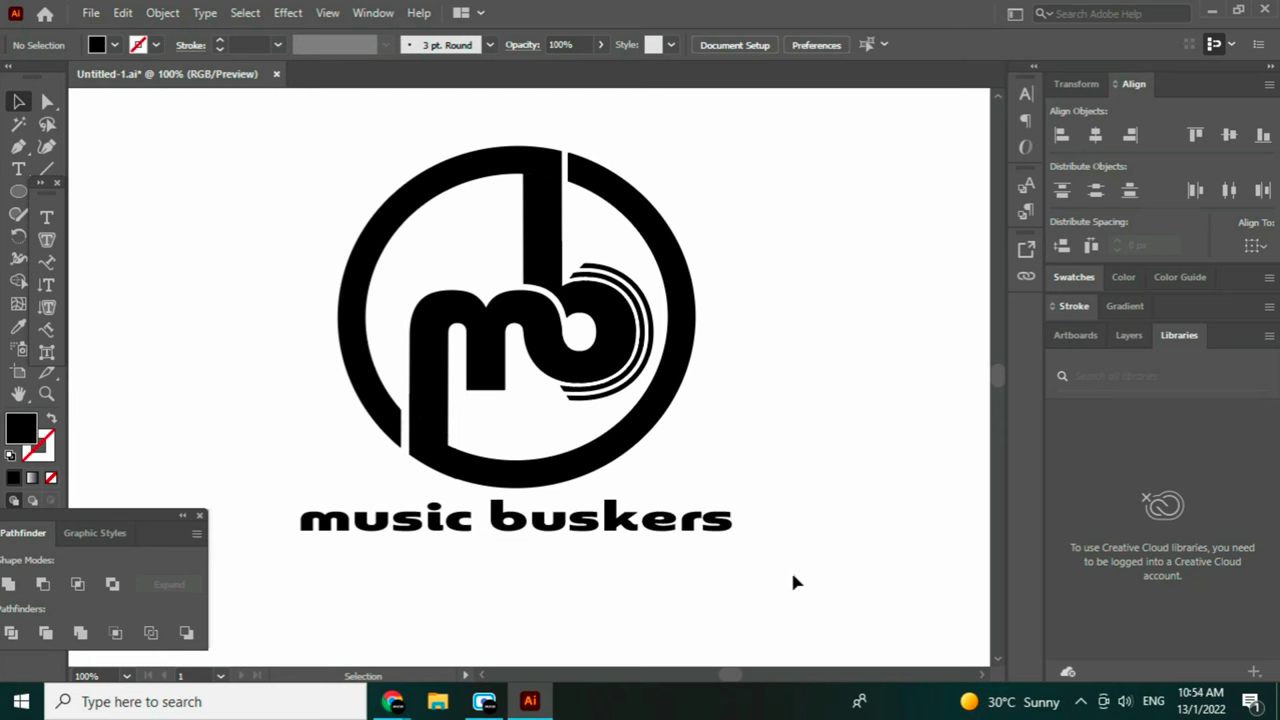
Group the logo's shapes and try centring them horizontally and vertically on the artboard, undoing the vertical alignment.
drag(722, 476, 329, 183)
right_click(494, 328)
click(542, 436)
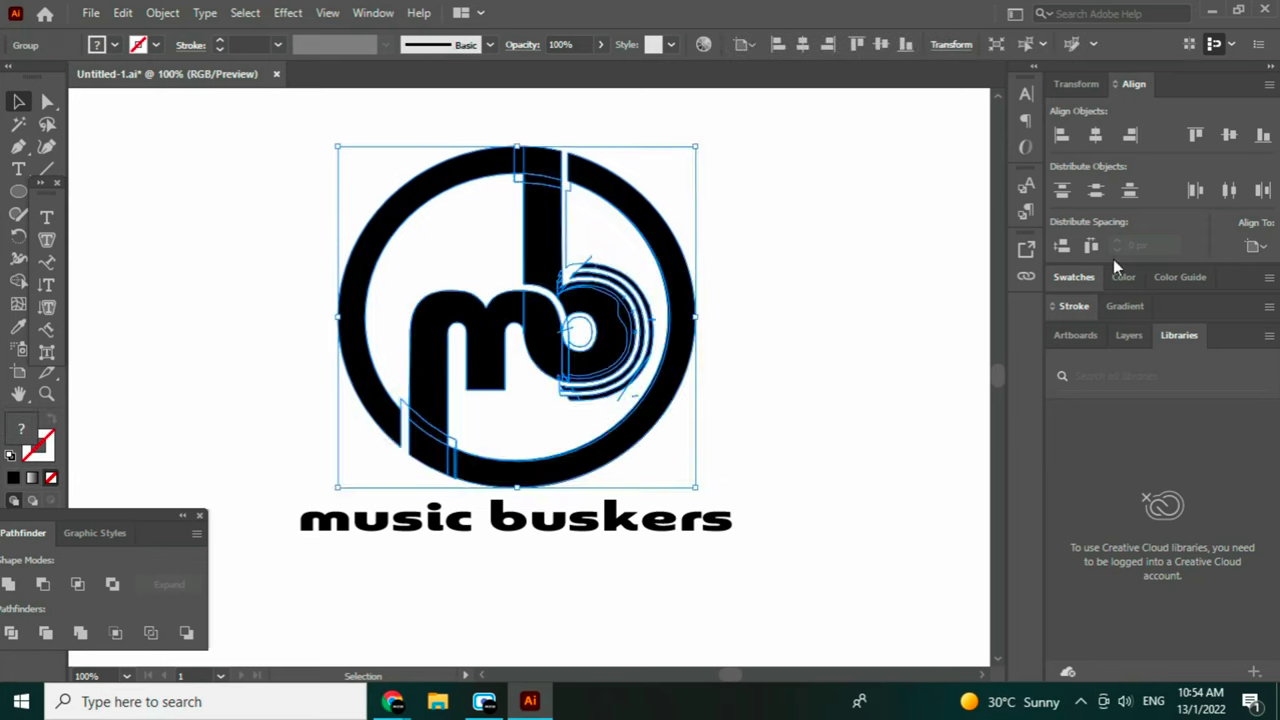
click(1095, 134)
click(1229, 134)
click(898, 351)
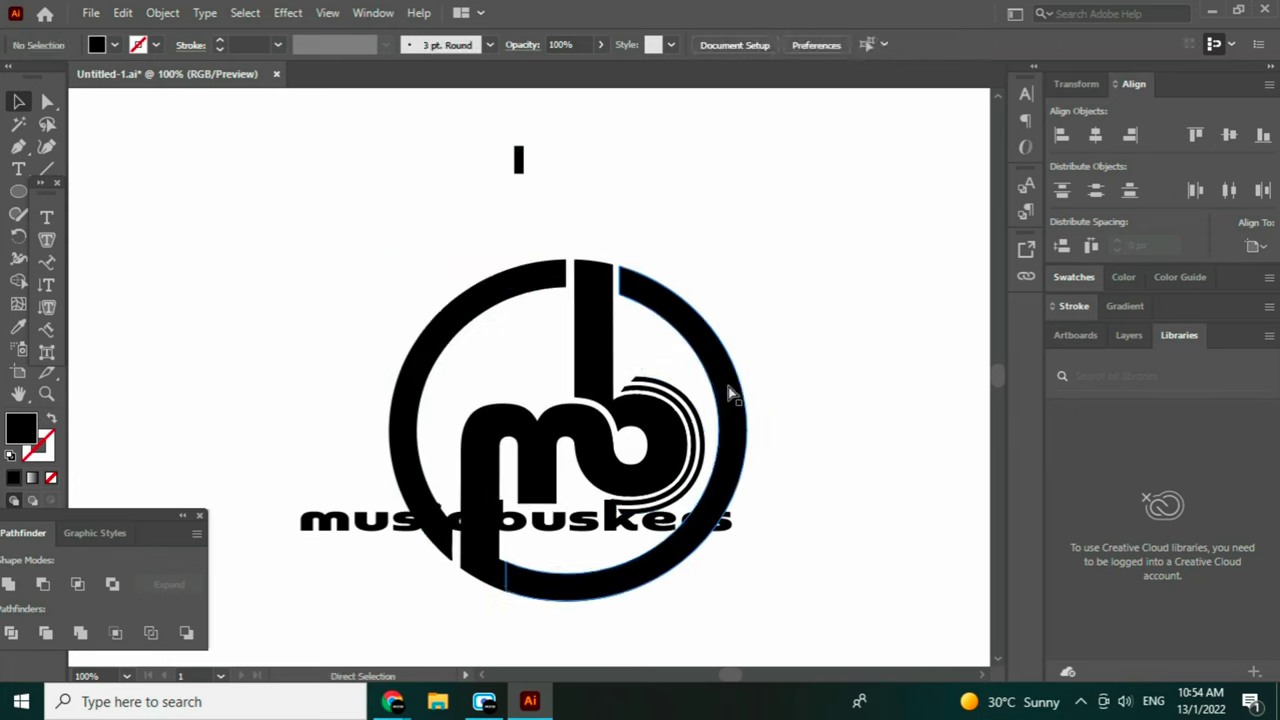
key(ctrl+z)
Delete the stray black block above the ring and centre the logo and the wordmark horizontally on the artboard.
click(520, 161)
key(Delete)
drag(815, 177, 499, 429)
click(1095, 134)
drag(802, 543, 721, 511)
click(1097, 135)
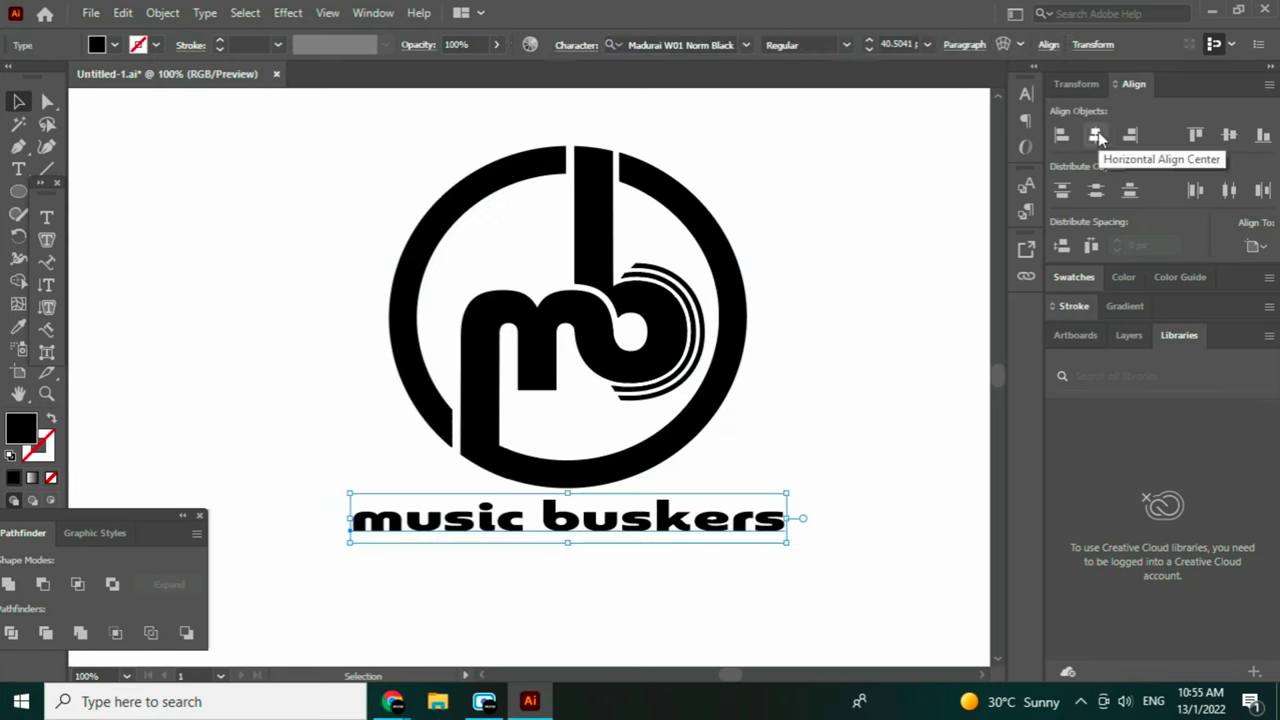
Undo the horizontal alignments and the removal of the block at the top of the ring.
click(903, 350)
key(ctrl+z)
key(ctrl+z)
click(903, 352)
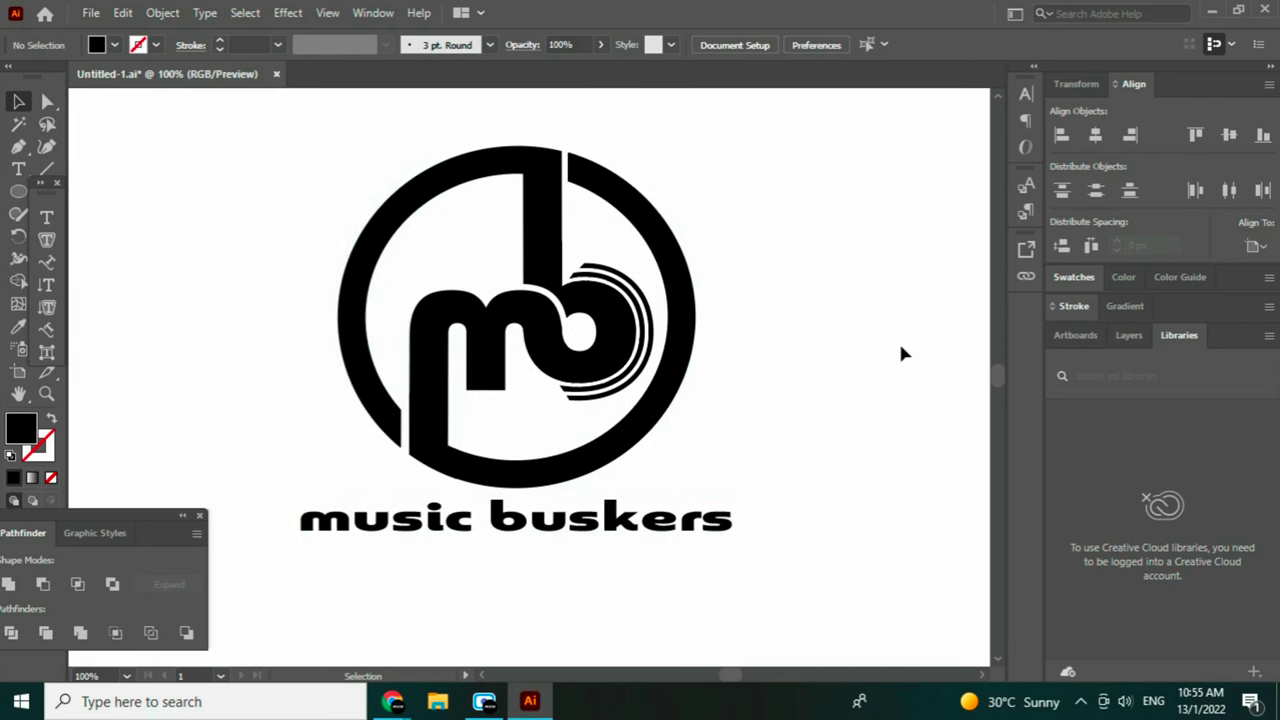
Group all of the logo's shapes, and centre the logo and the "music buskers" wordmark horizontally on the artboard.
drag(780, 127, 287, 465)
right_click(539, 164)
click(598, 306)
click(1095, 134)
drag(800, 549, 698, 520)
click(1096, 134)
click(873, 335)
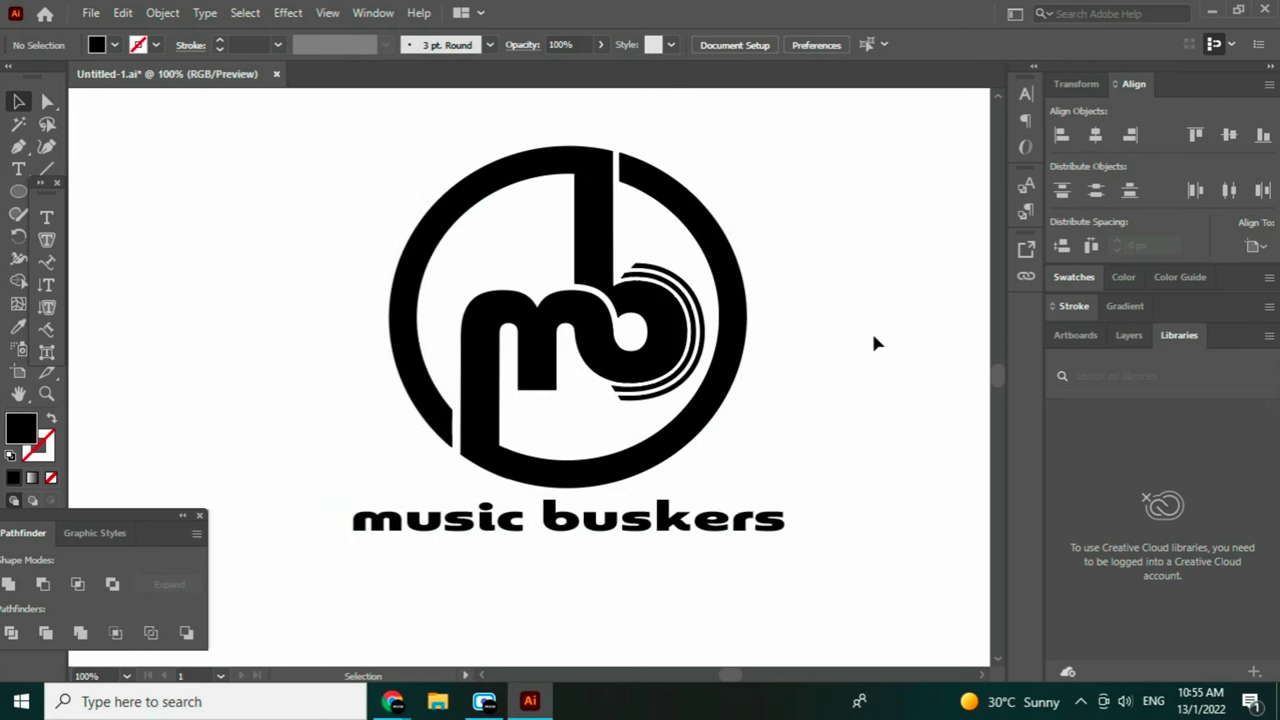
Try to unite the whole logo and the "music buskers" wordmark into one shape, and undo the unite.
drag(800, 553, 580, 419)
click(9, 584)
key(ctrl+z)
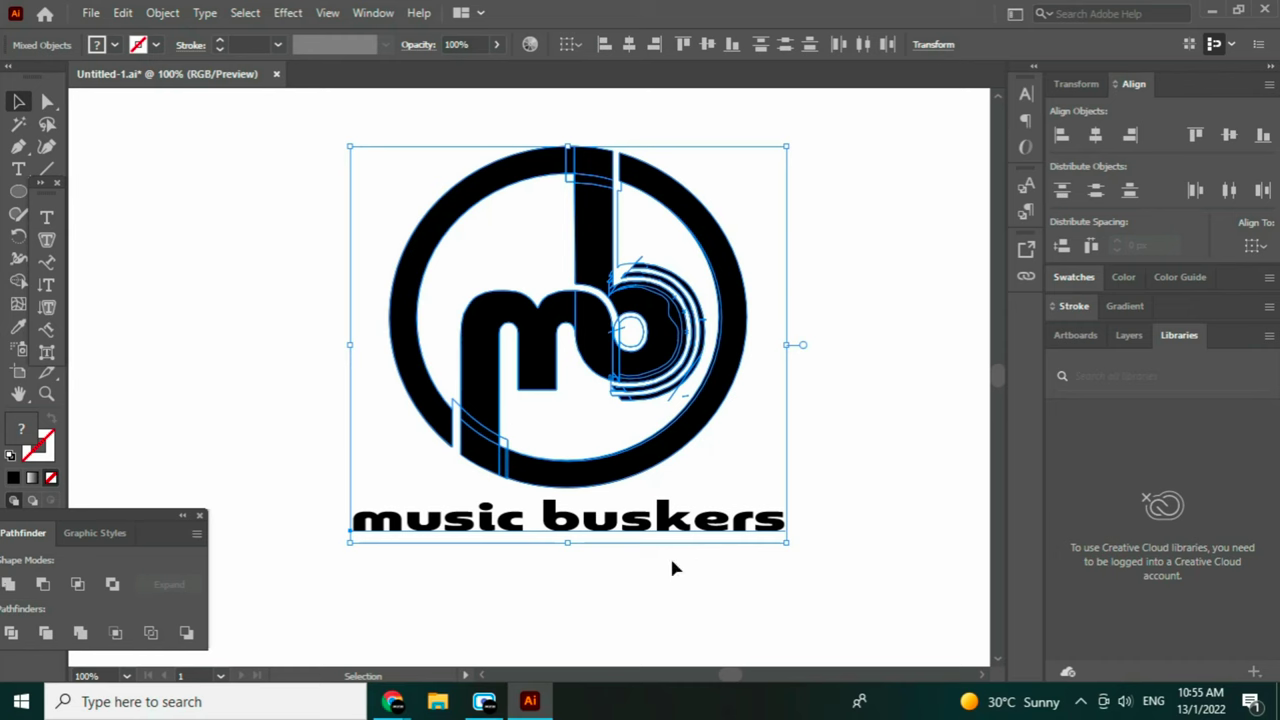
click(866, 391)
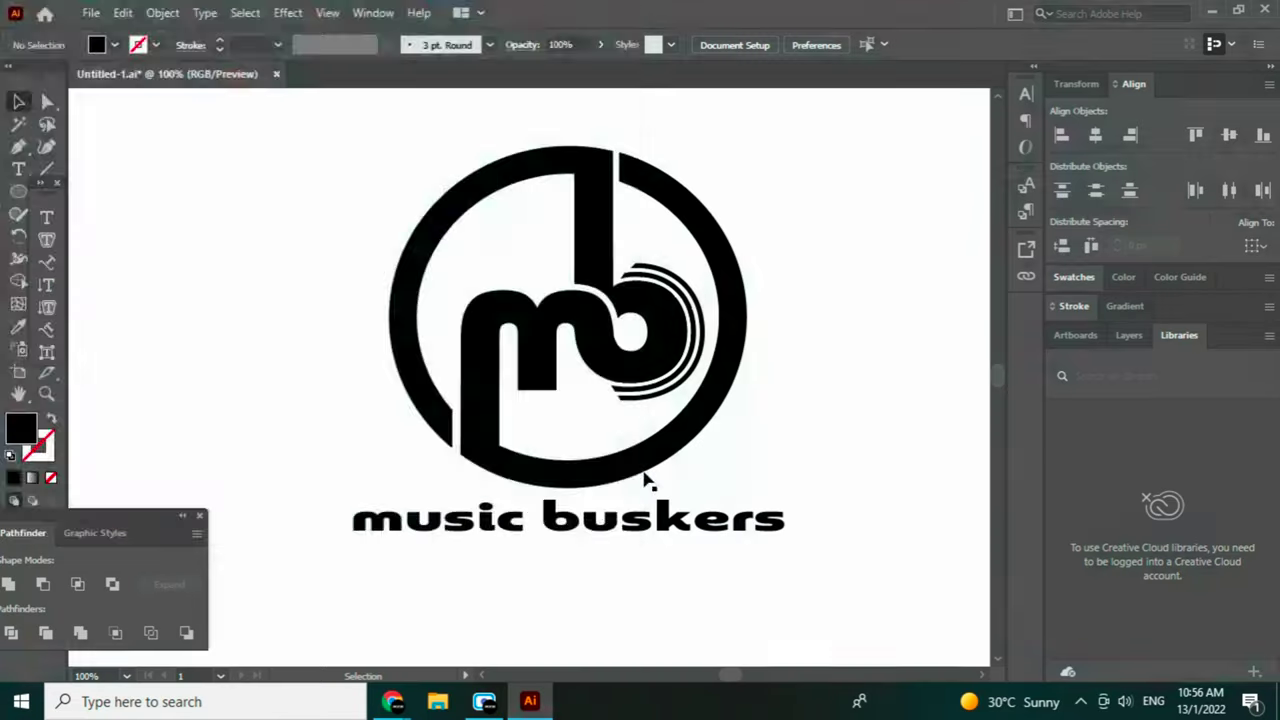
Save the logo document as an Adobe Illustrator (*.AI) file in the music busker folder.
click(90, 13)
click(130, 185)
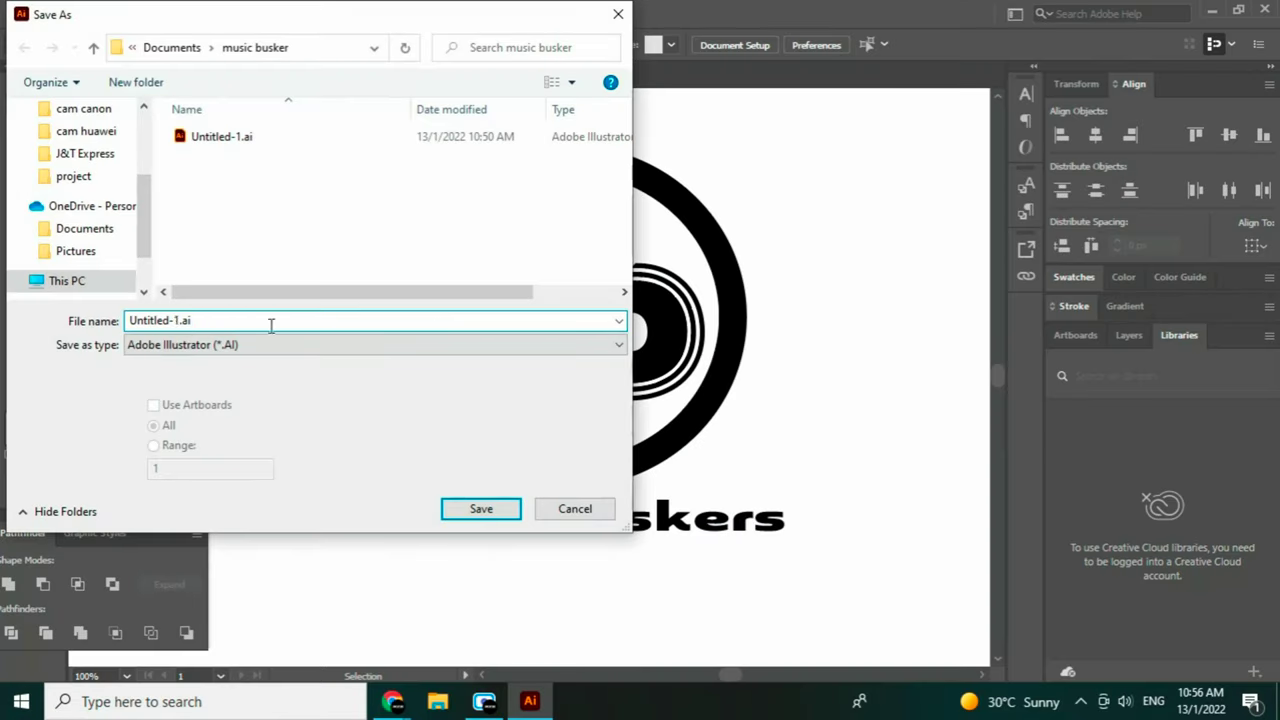
click(488, 511)
double_click(174, 620)
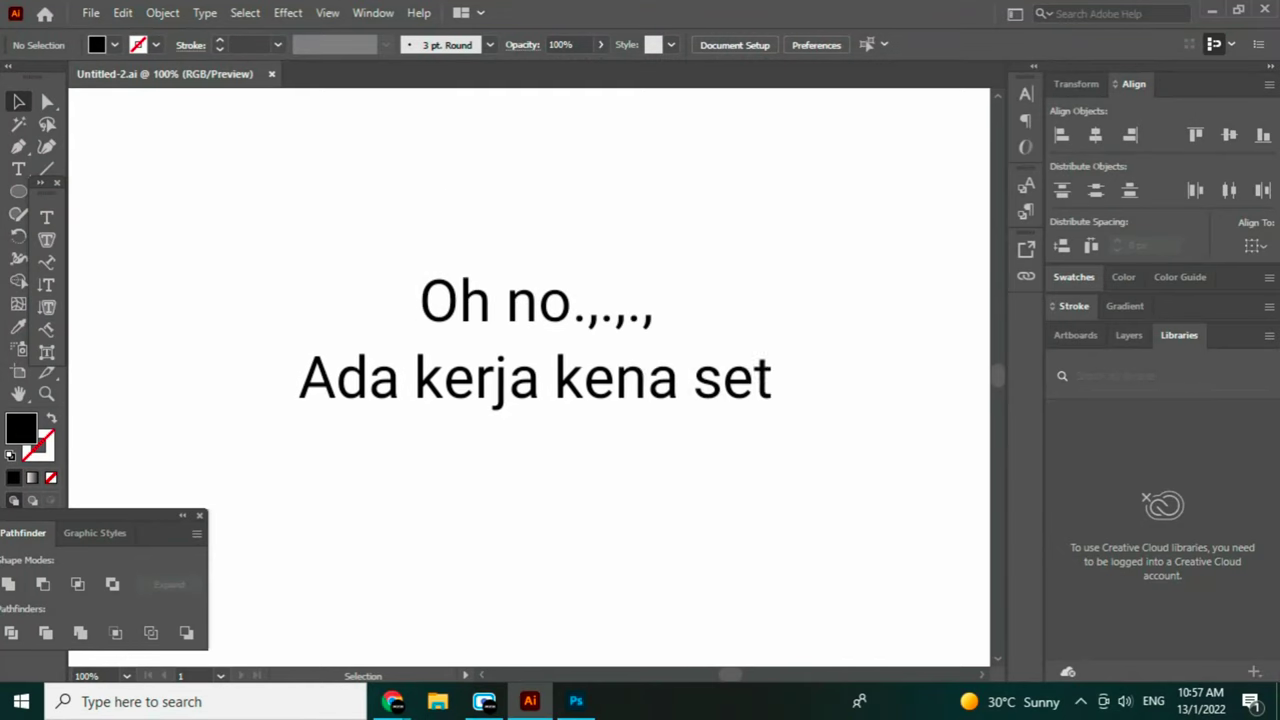
key(ctrl+a)
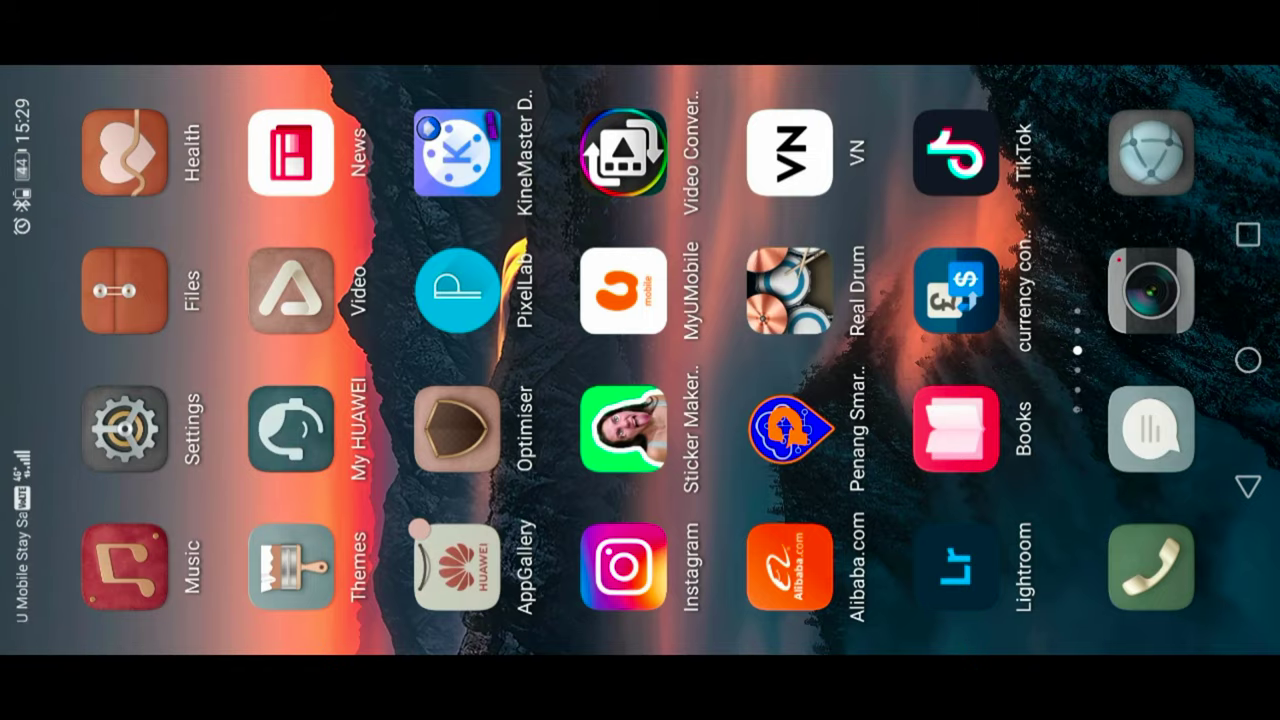
Switch to PixelLab on the phone, decline recovering the autosaved session, and apply the plain white template.
mouse_move(974, 190)
mouse_down()
mouse_move(974, 383)
mouse_move(974, 190)
mouse_up()
click(457, 290)
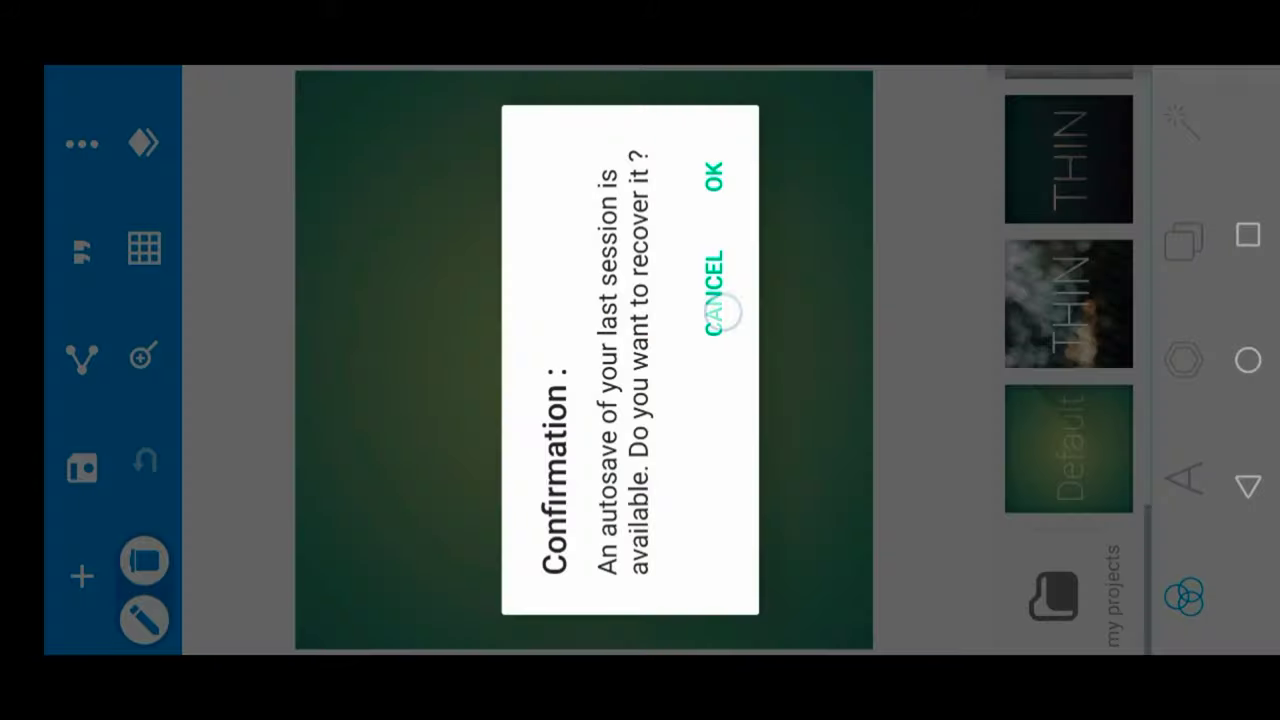
click(720, 312)
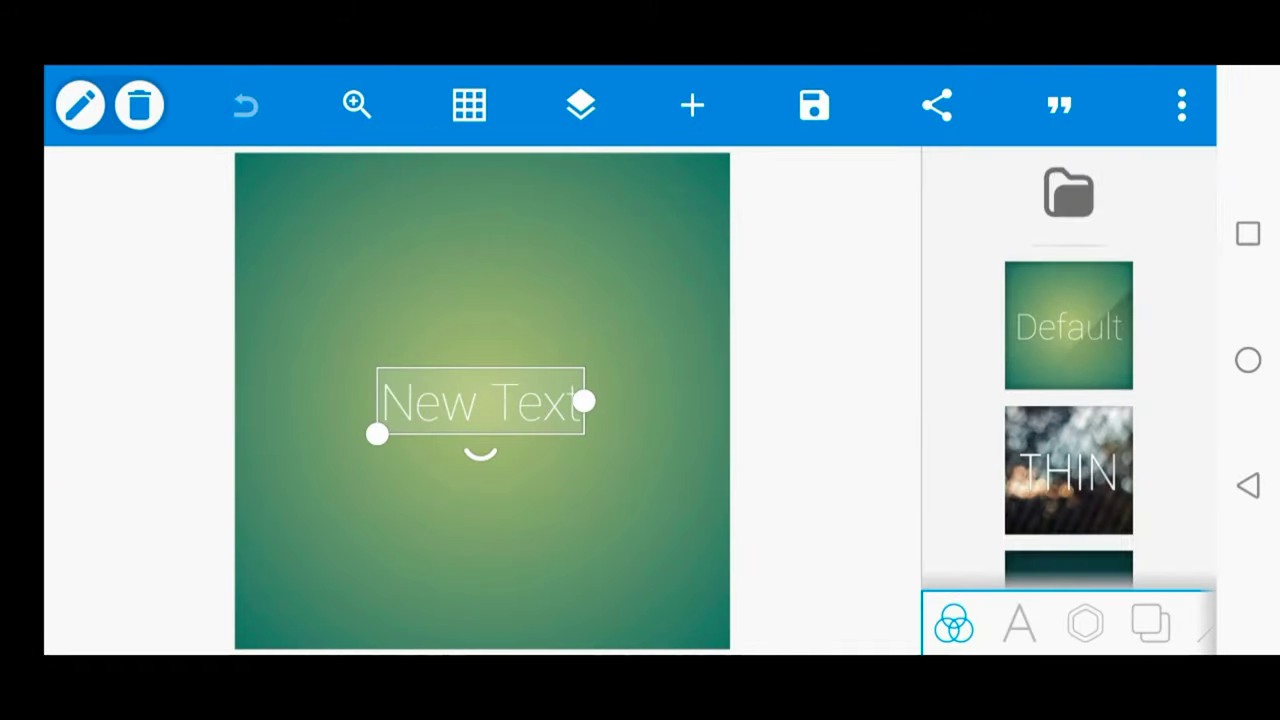
scroll(1069, 400, down, 15)
click(1070, 522)
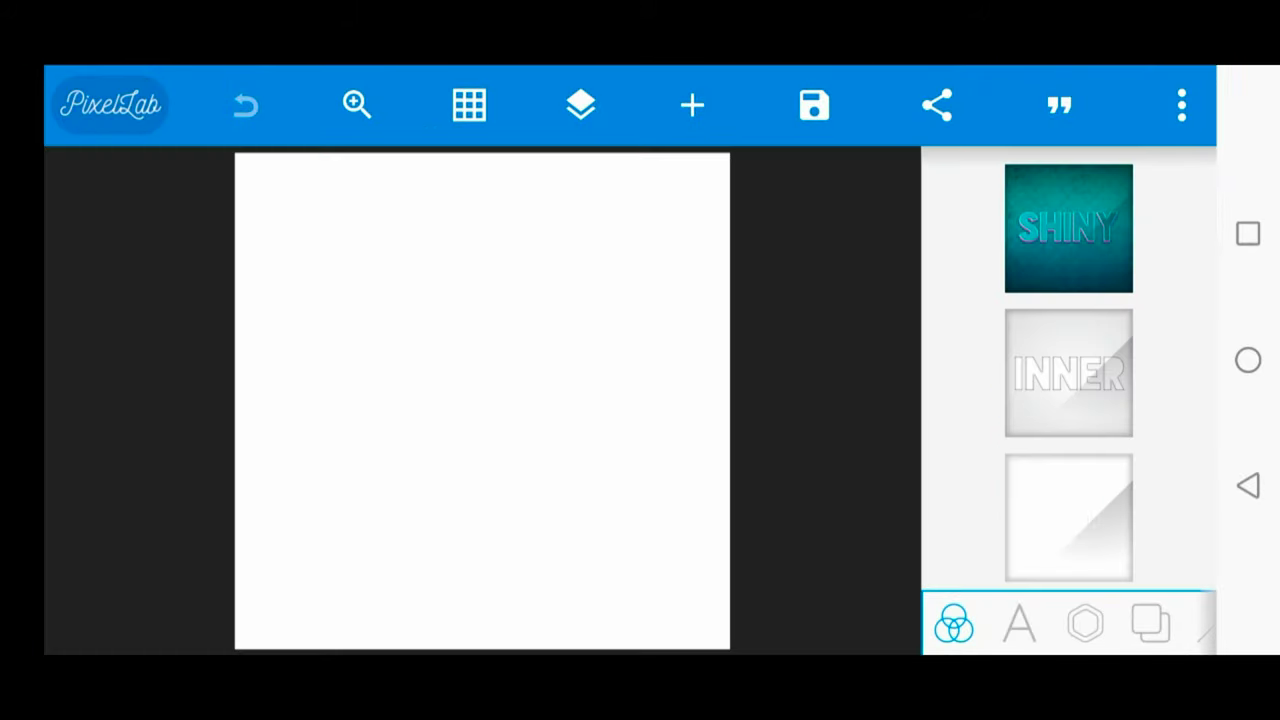
Change the image size from the custom square format to a widescreen preset.
click(1182, 105)
scroll(1108, 409, down, 1)
click(1000, 337)
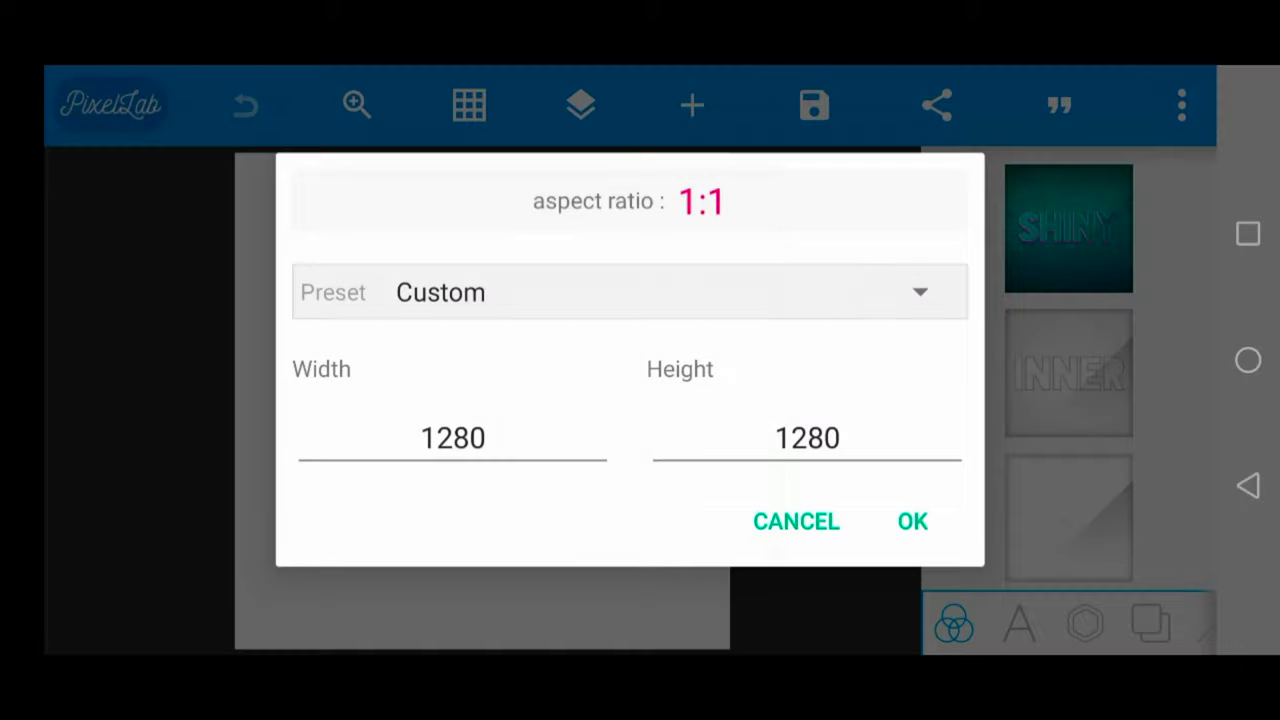
click(920, 291)
scroll(630, 450, down, 2)
click(540, 428)
click(910, 520)
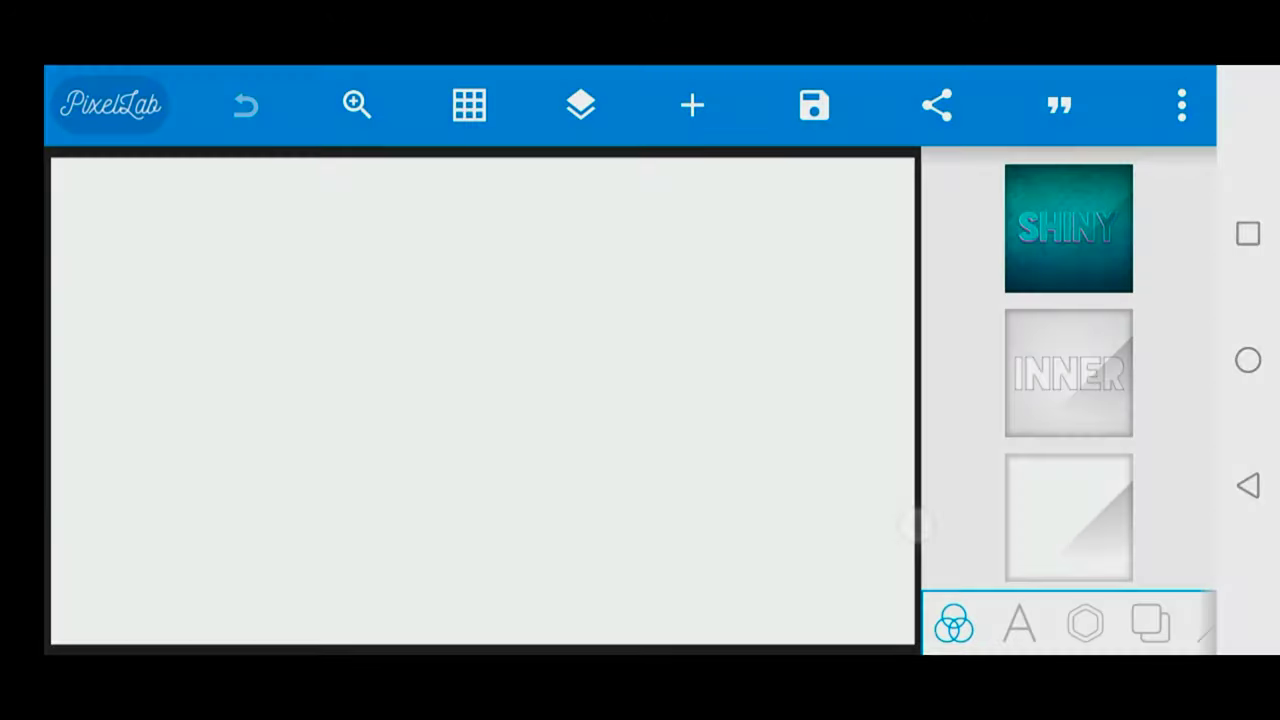
Add the dark metal honeycomb mesh picture from the gallery uncropped, and enlarge it to cover the whole canvas.
click(692, 105)
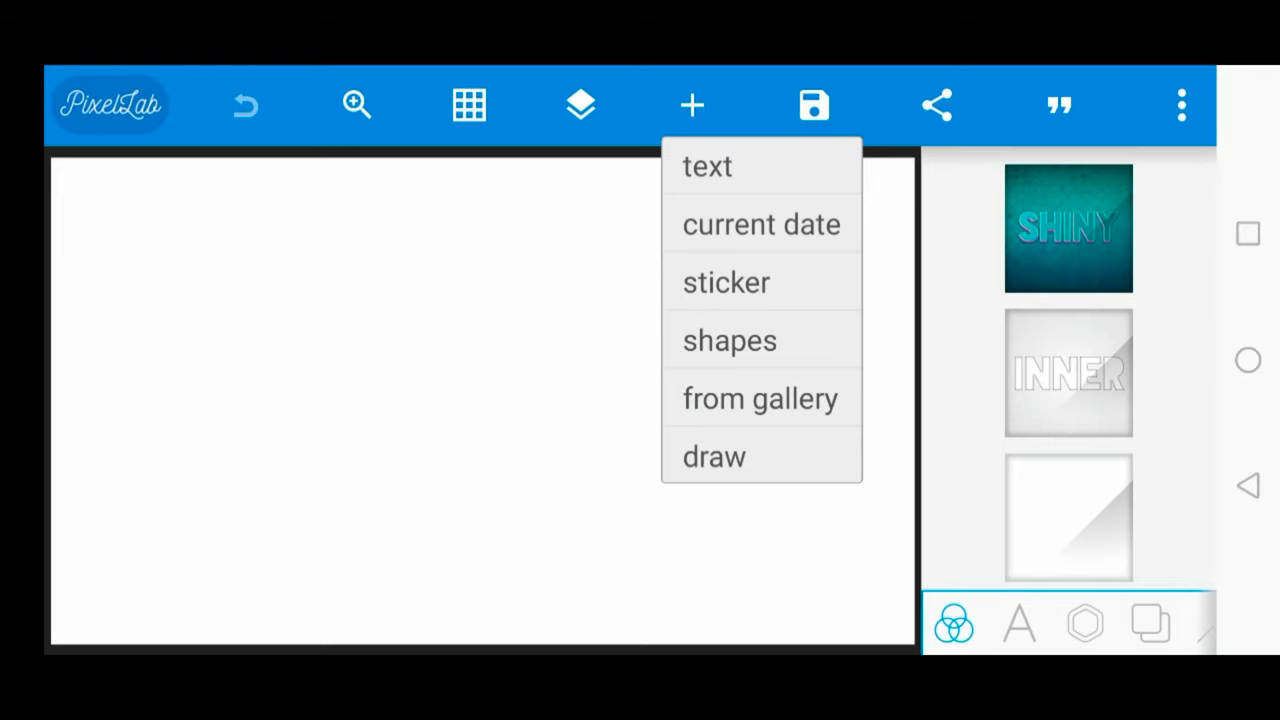
click(760, 398)
scroll(640, 450, down, 2)
click(749, 600)
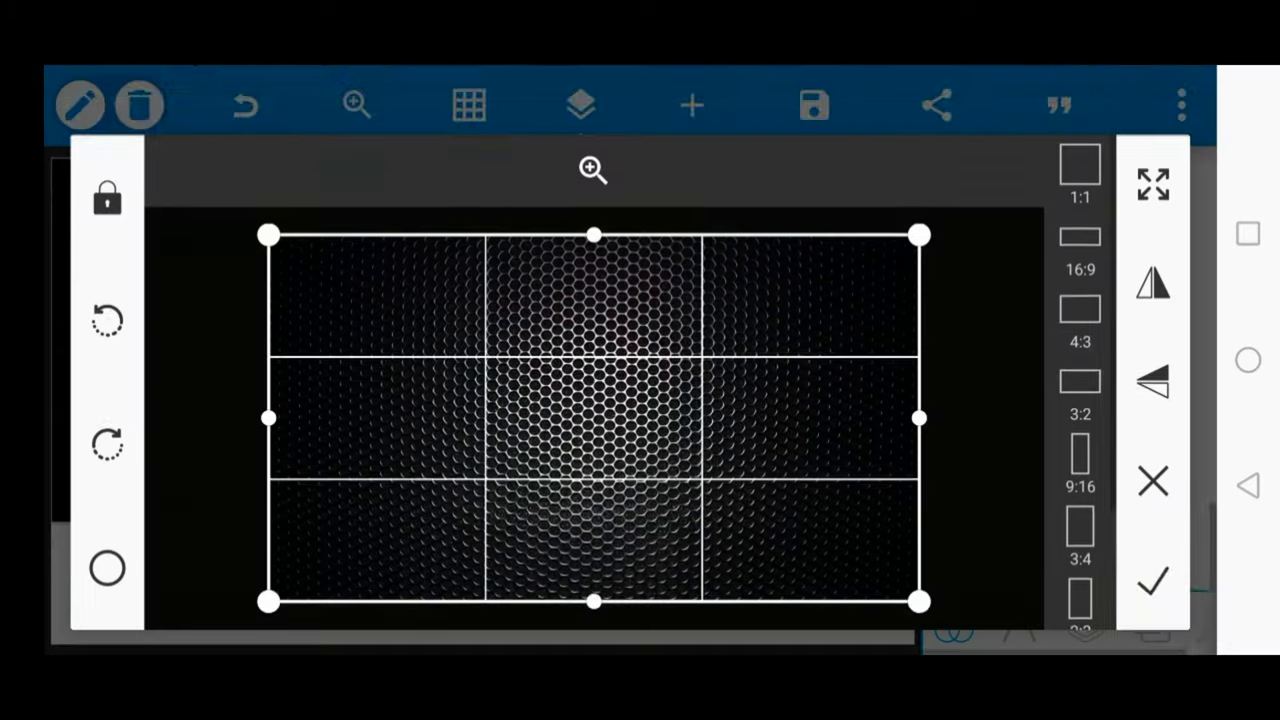
click(1153, 581)
drag(697, 520, 908, 615)
drag(294, 380, 342, 412)
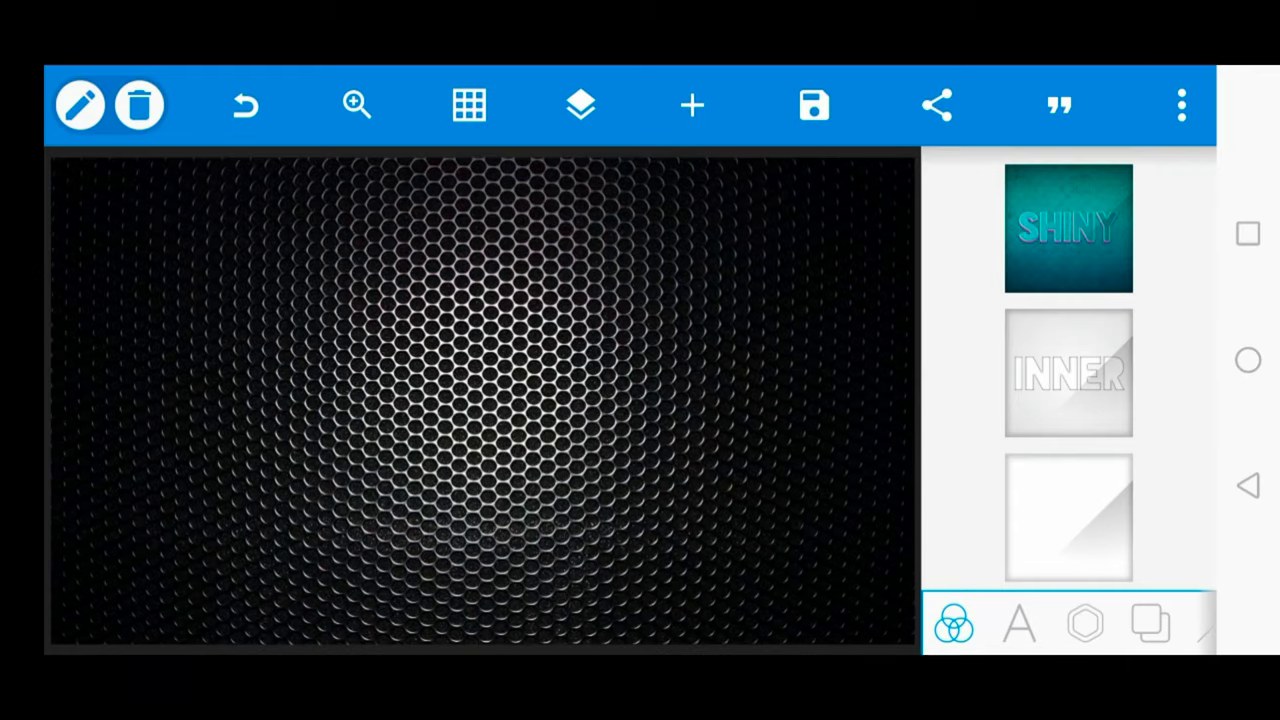
click(692, 110)
click(585, 111)
click(603, 118)
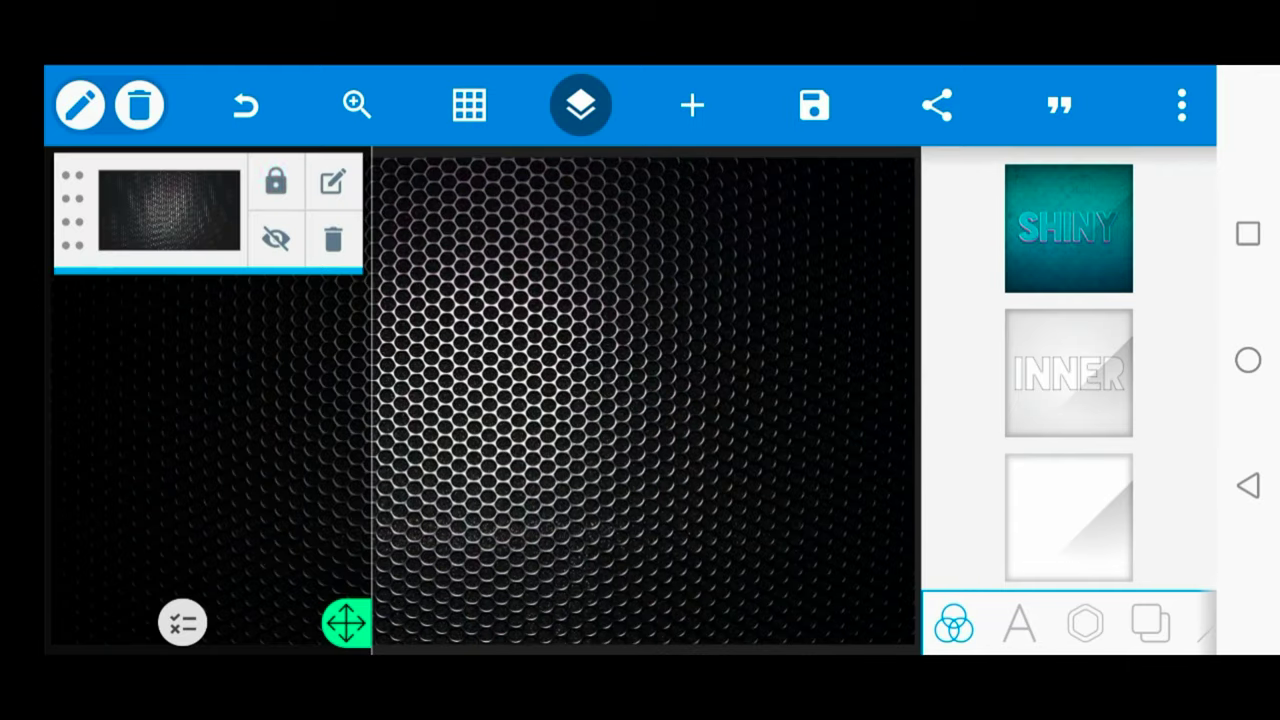
Import mb logo.png from the phone's storage onto the canvas, keeping the full image uncropped.
click(692, 105)
click(760, 398)
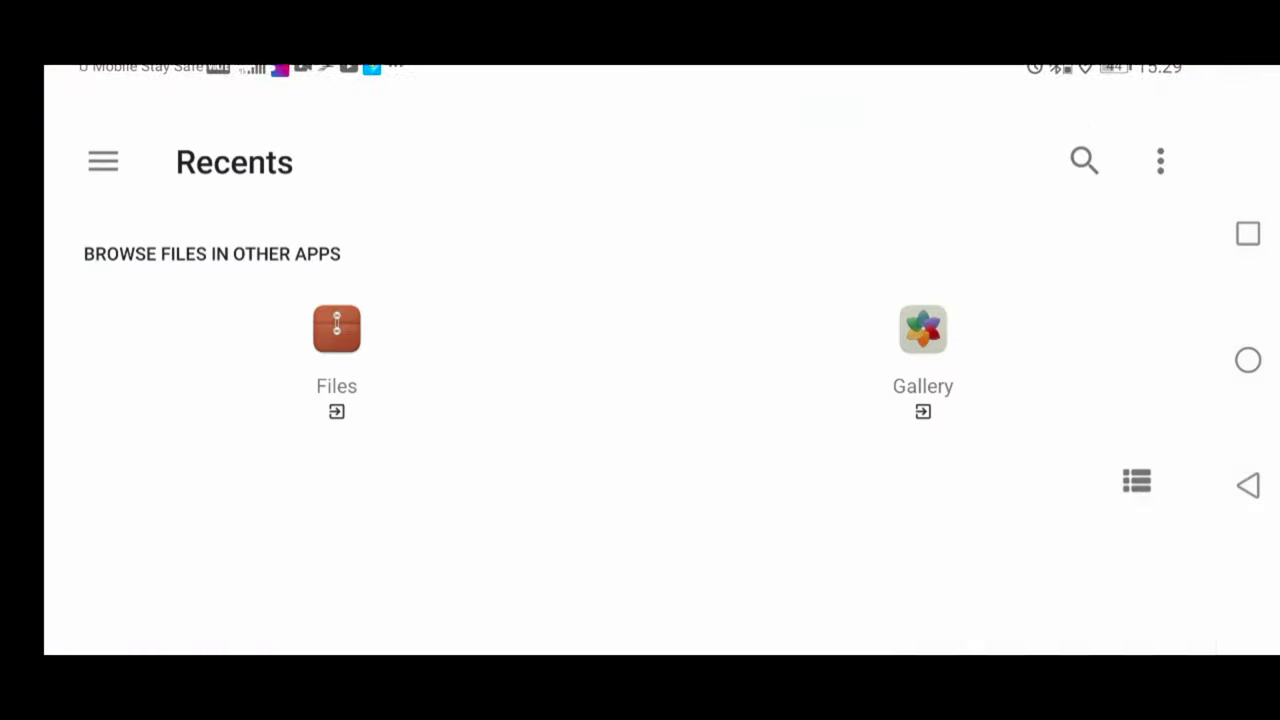
click(337, 329)
click(177, 189)
scroll(1109, 286, down, 20)
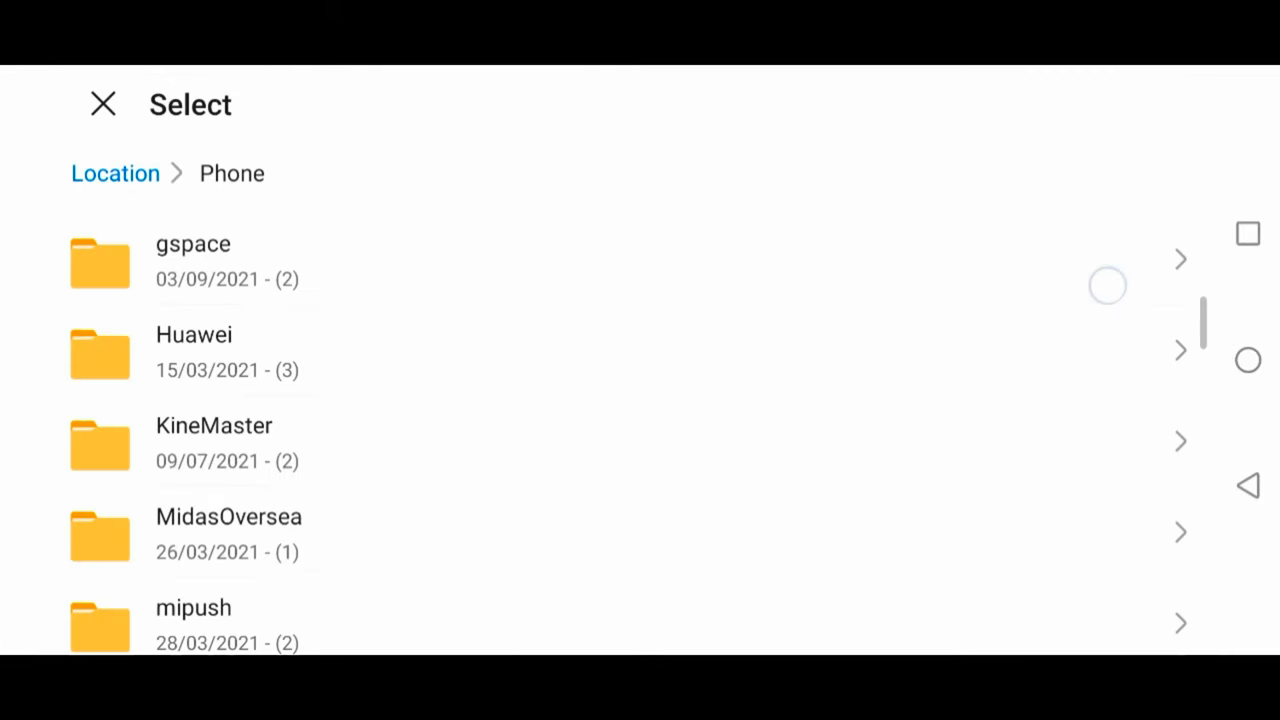
scroll(1103, 277, down, 10)
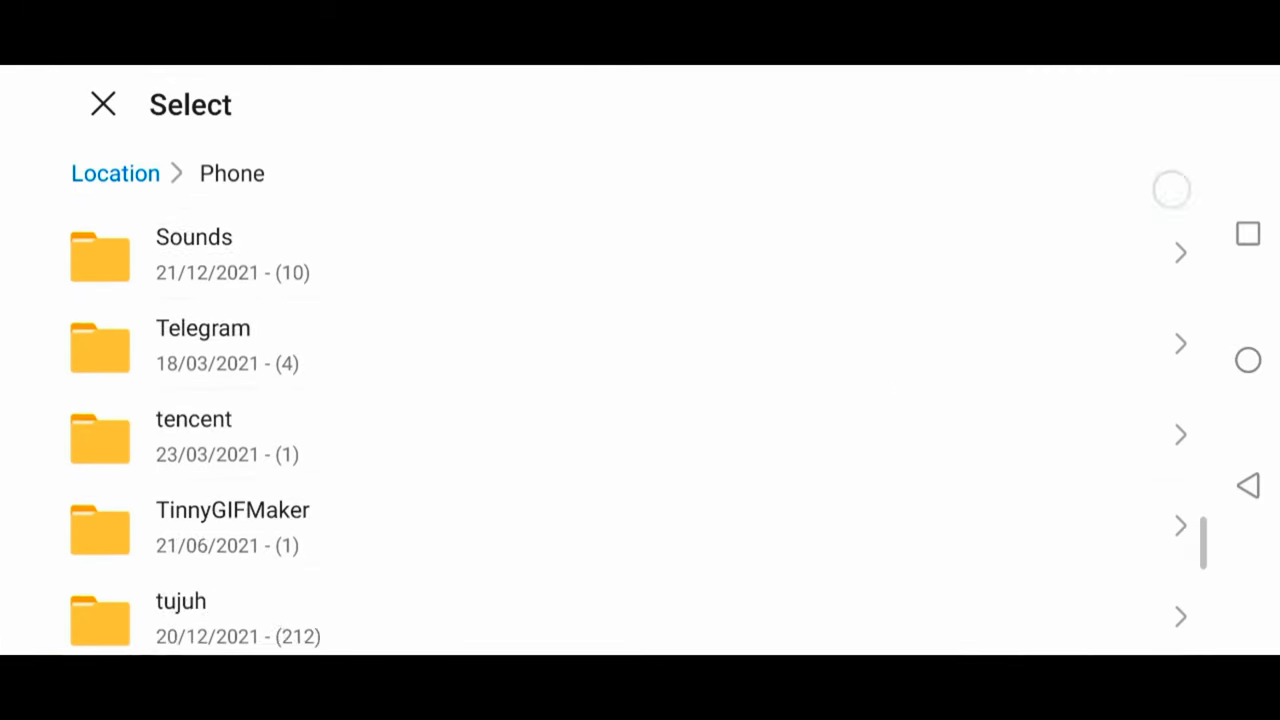
scroll(979, 505, up, 10)
scroll(979, 505, up, 15)
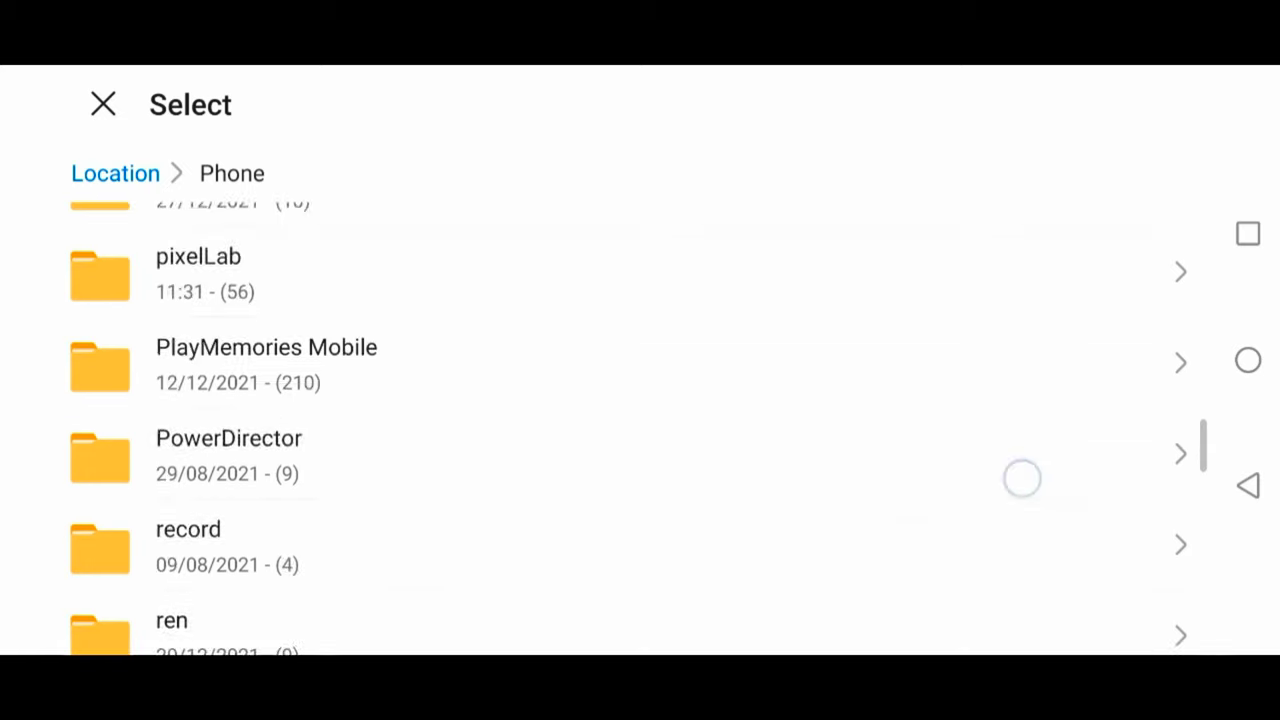
click(206, 404)
click(220, 245)
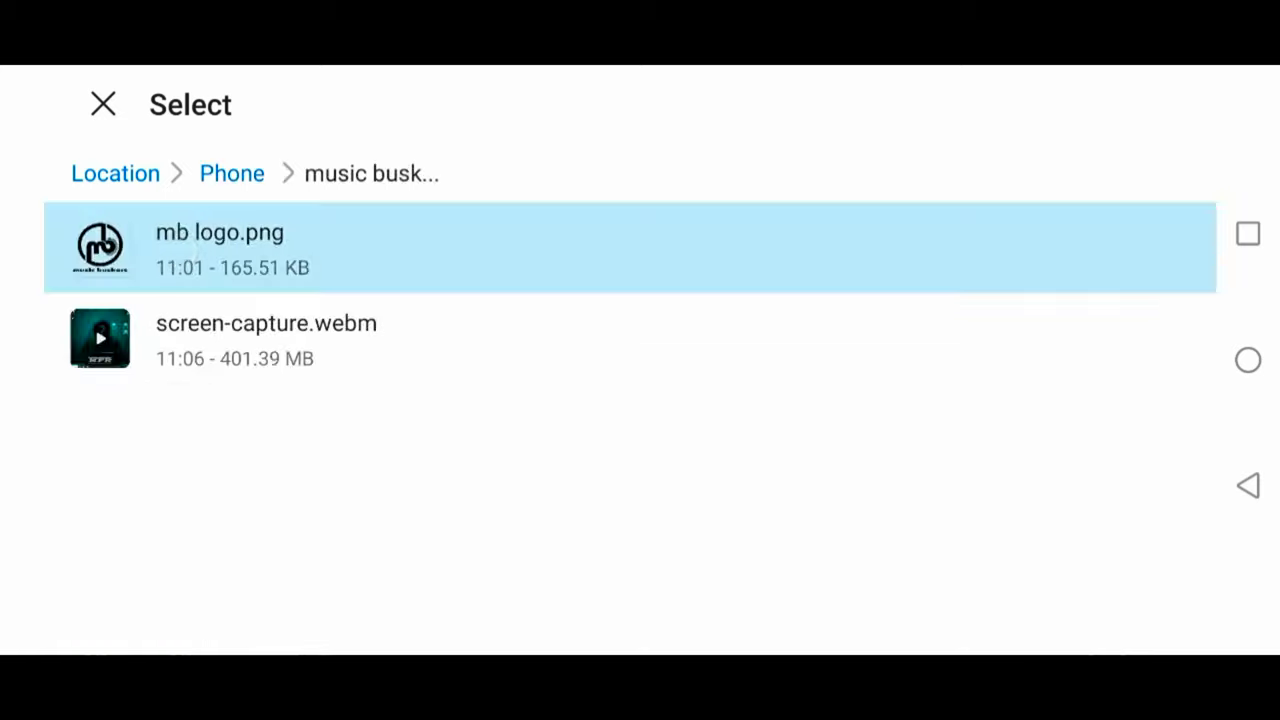
click(1153, 577)
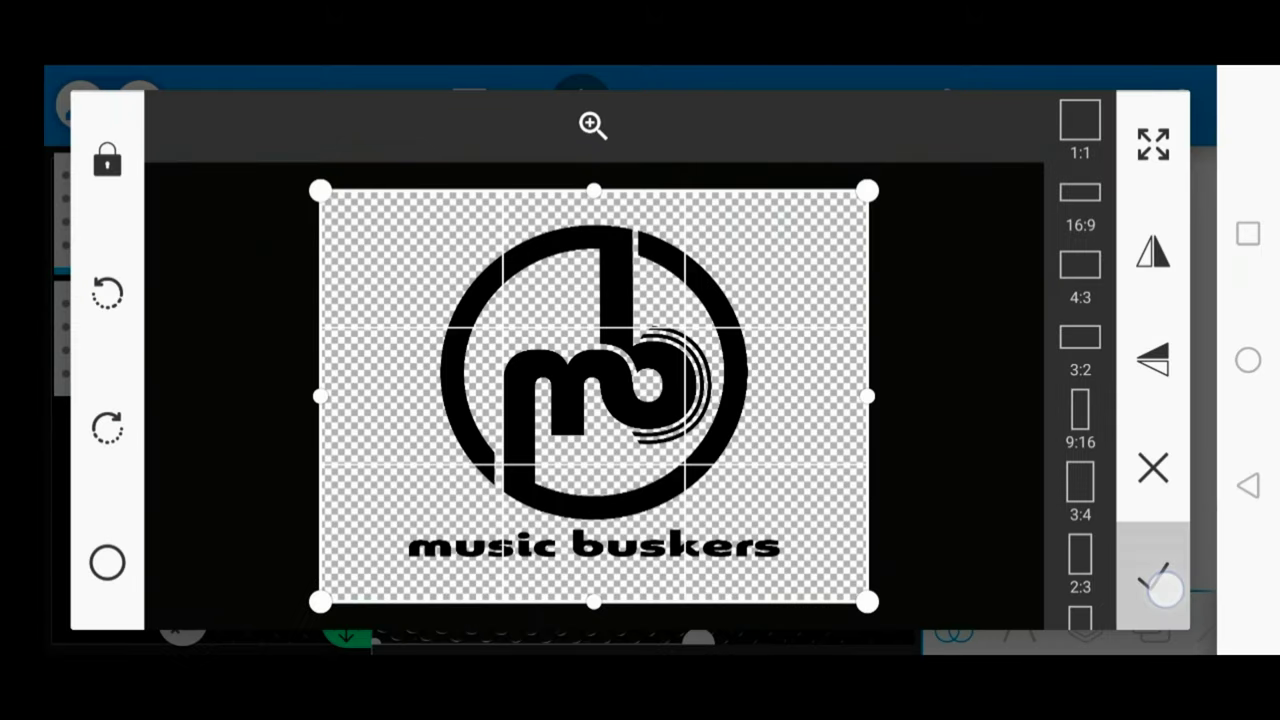
click(594, 118)
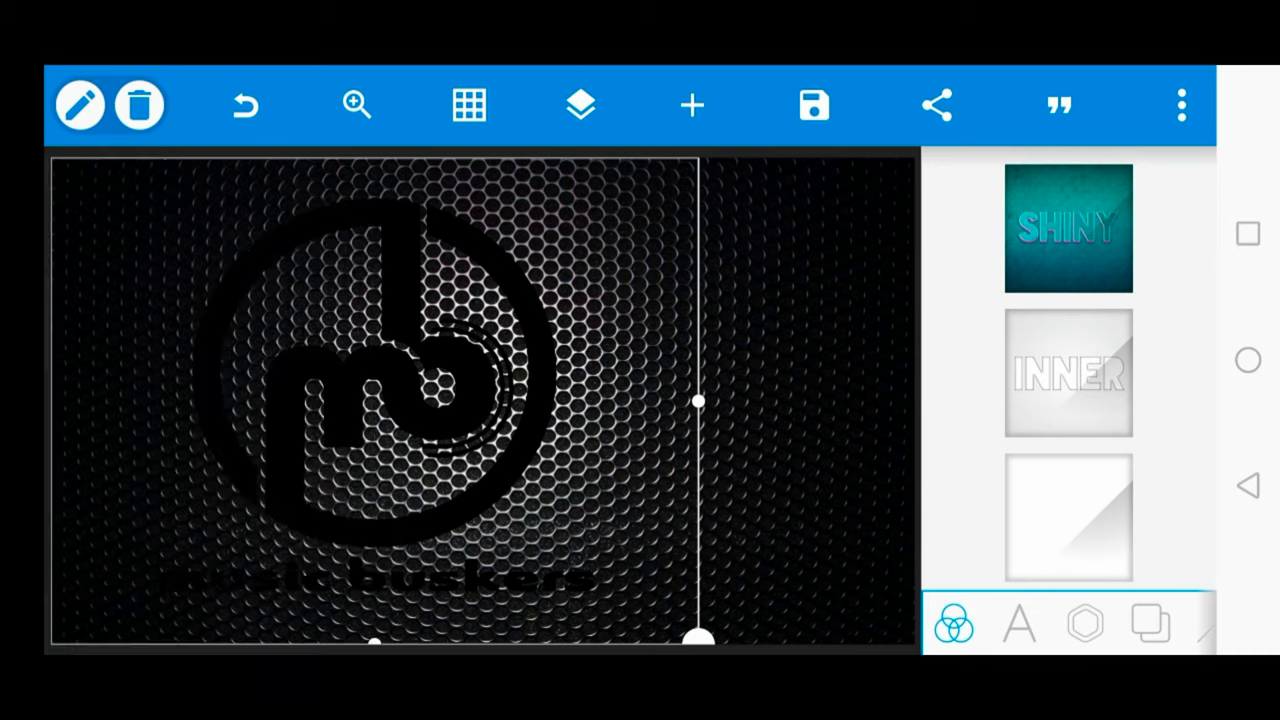
Shrink the mb logo slightly and move it near the middle of the mesh background.
drag(250, 438, 354, 437)
drag(811, 625, 783, 600)
drag(278, 439, 307, 470)
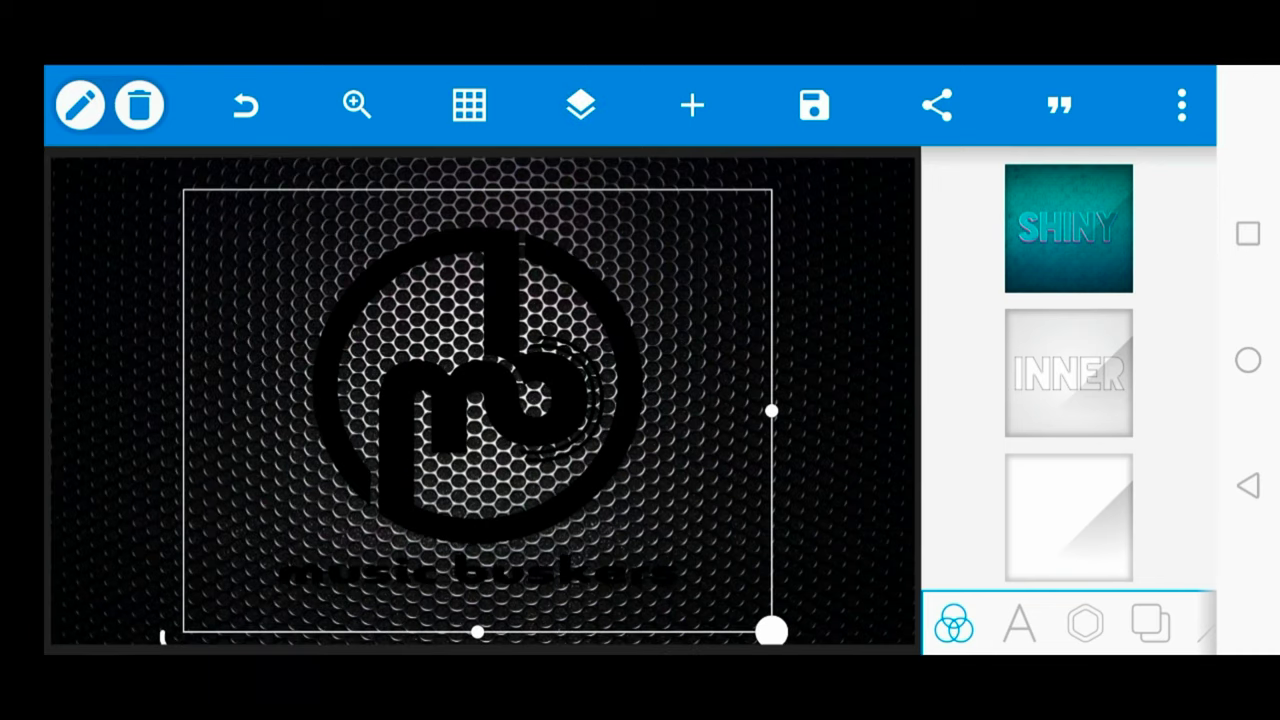
Centre the logo horizontally and vertically on the canvas using its relative position.
click(1019, 623)
click(1085, 623)
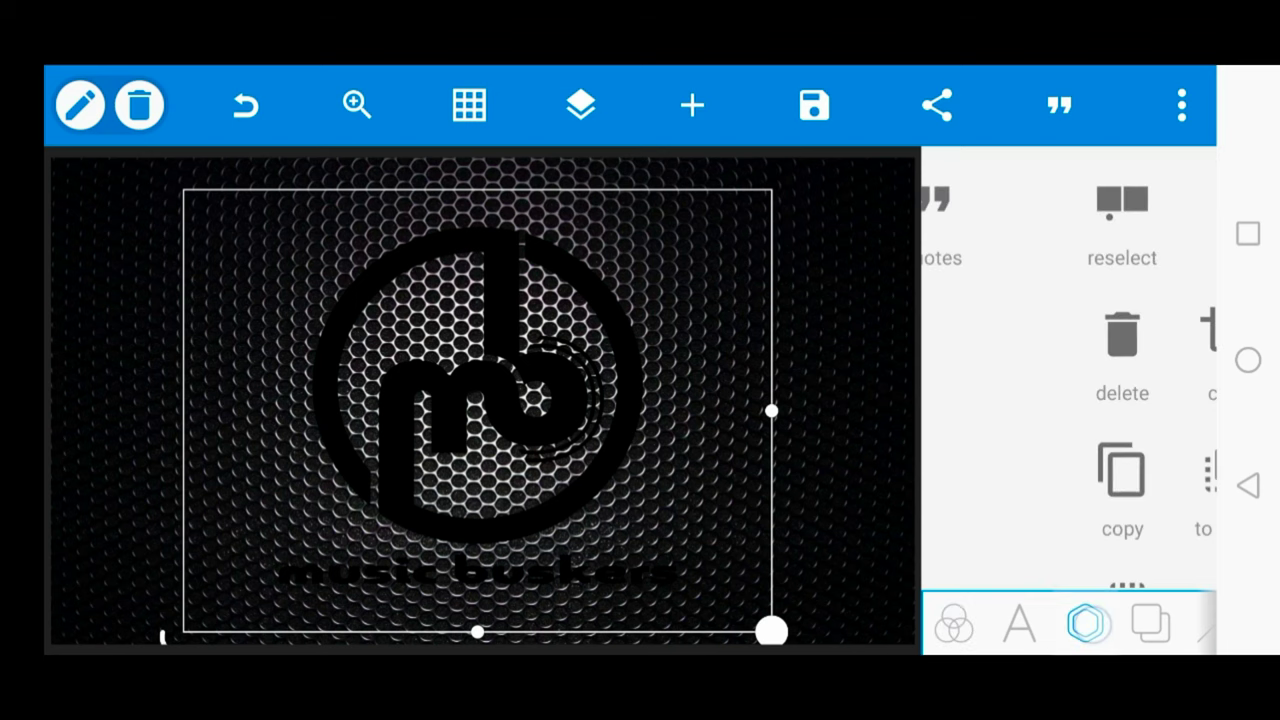
drag(1150, 550, 1161, 280)
click(1121, 250)
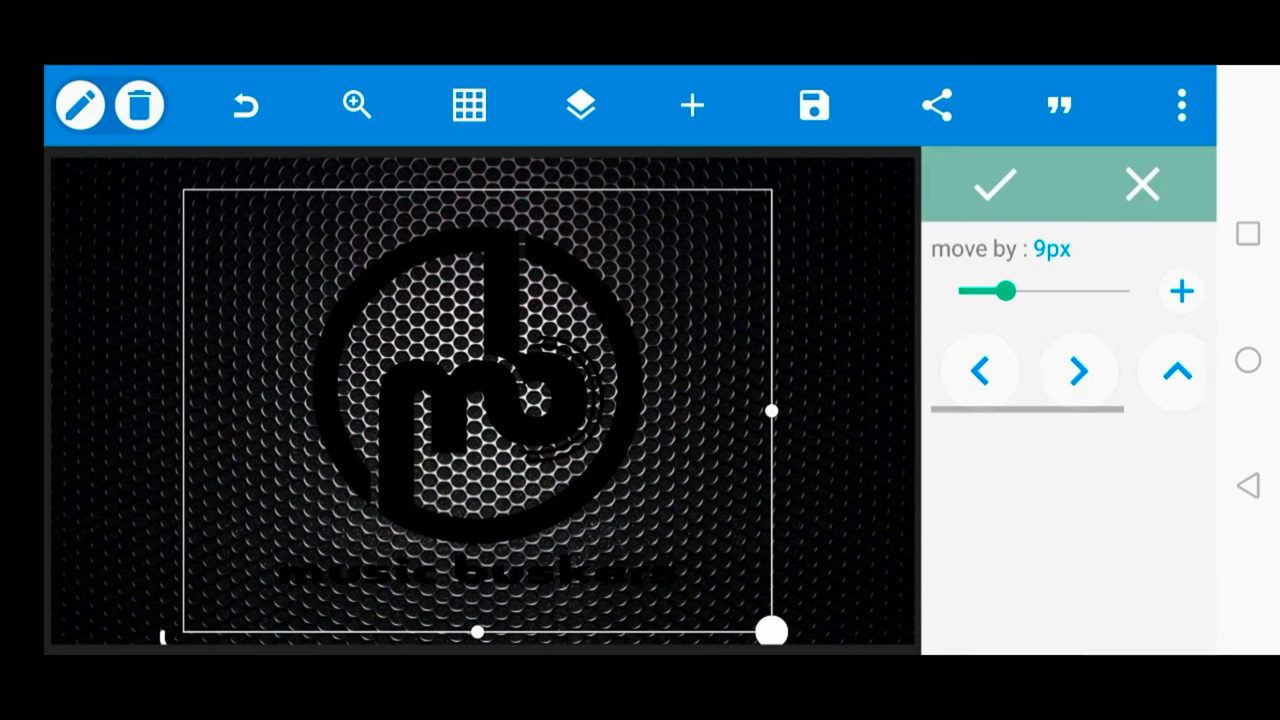
click(1143, 184)
click(1017, 450)
click(1078, 284)
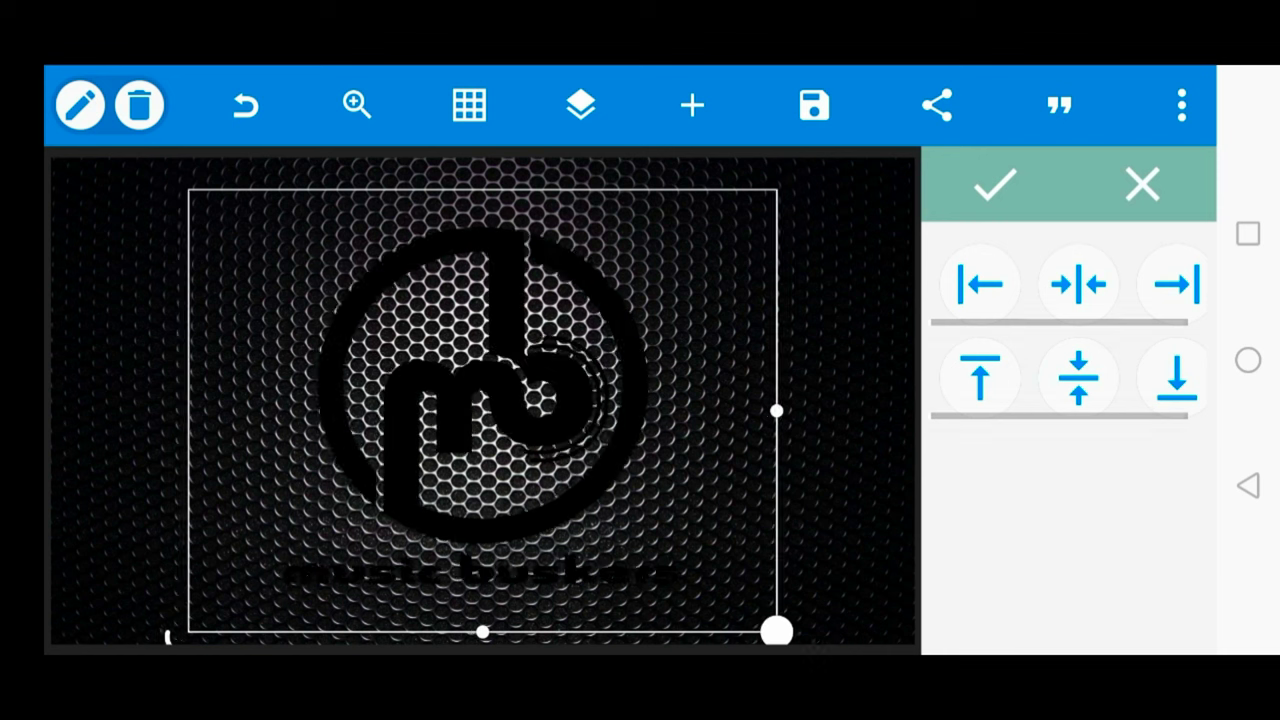
click(1078, 378)
click(995, 185)
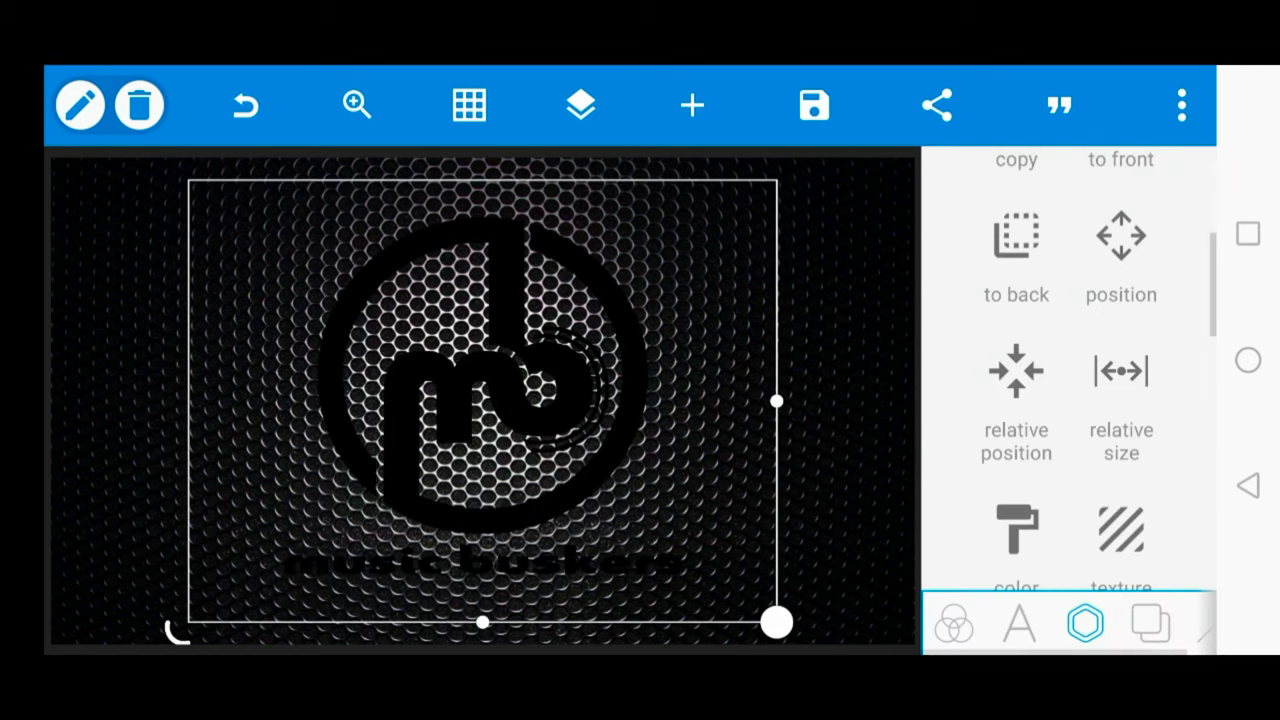
Apply the brushed-metal picture from the phone as the logo's texture, leaving the picture uncropped.
scroll(1121, 400, down, 2)
click(1121, 450)
click(1143, 271)
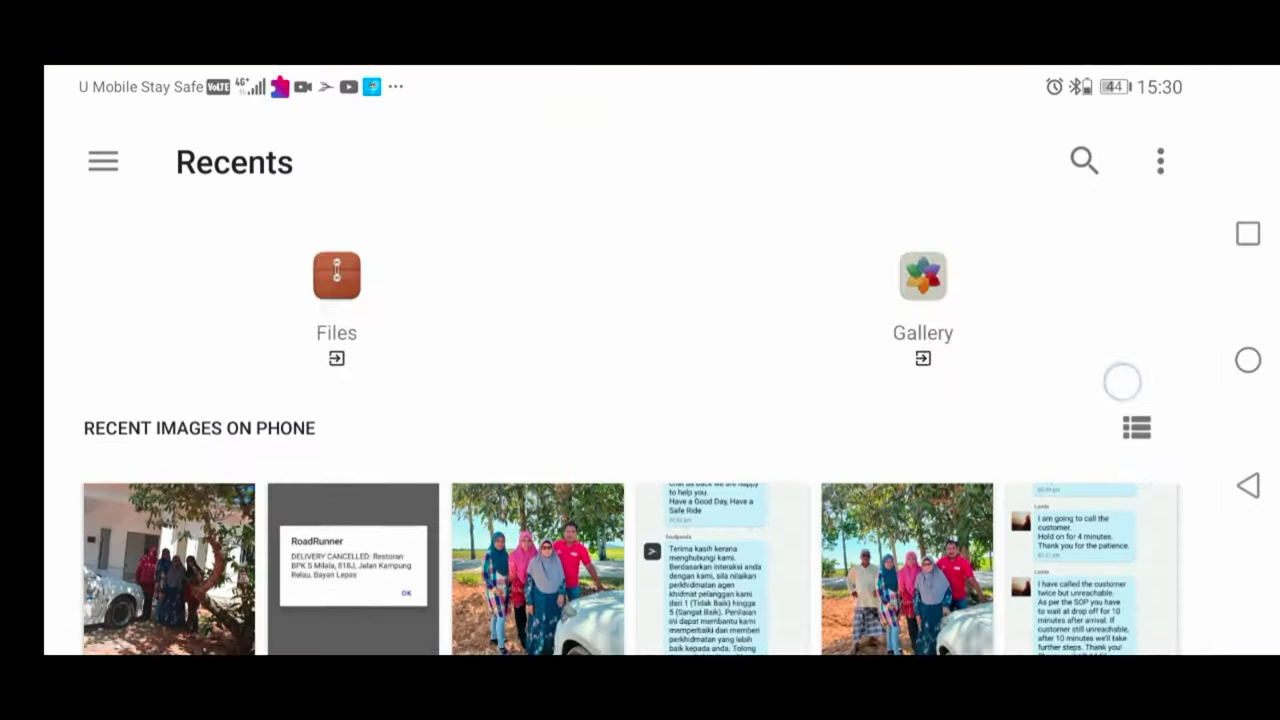
scroll(640, 450, down, 5)
click(169, 273)
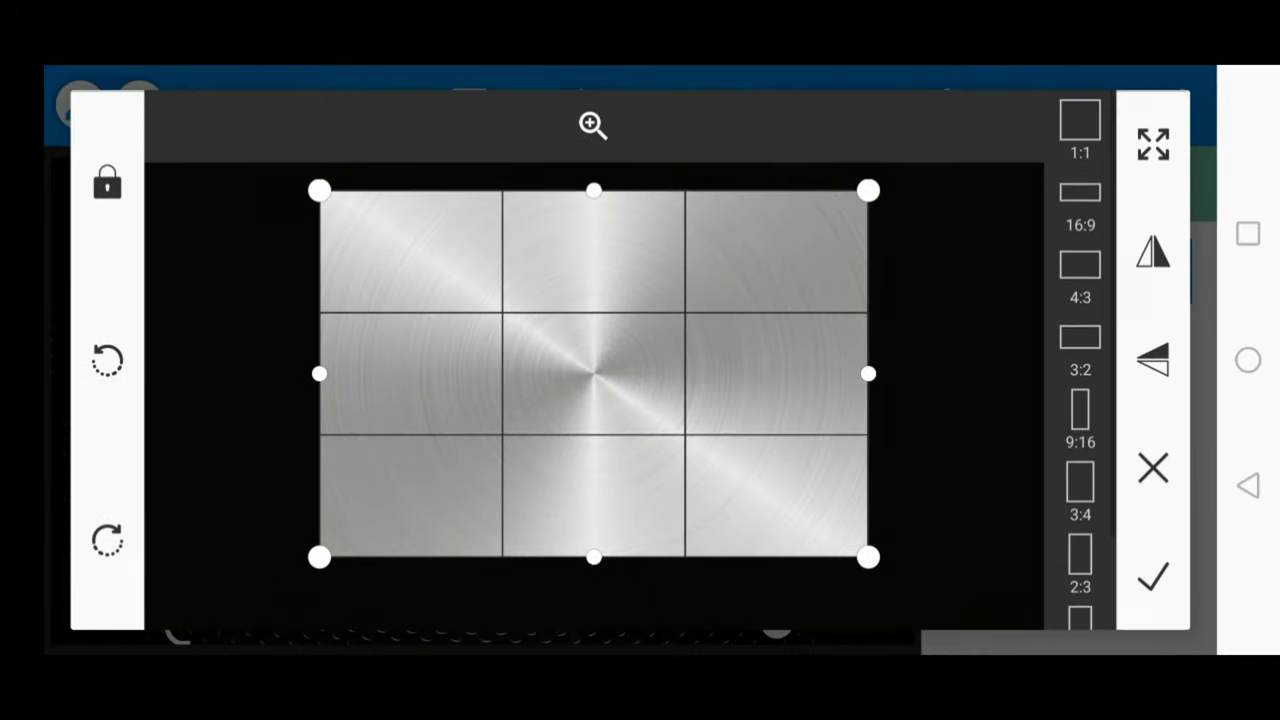
click(1154, 574)
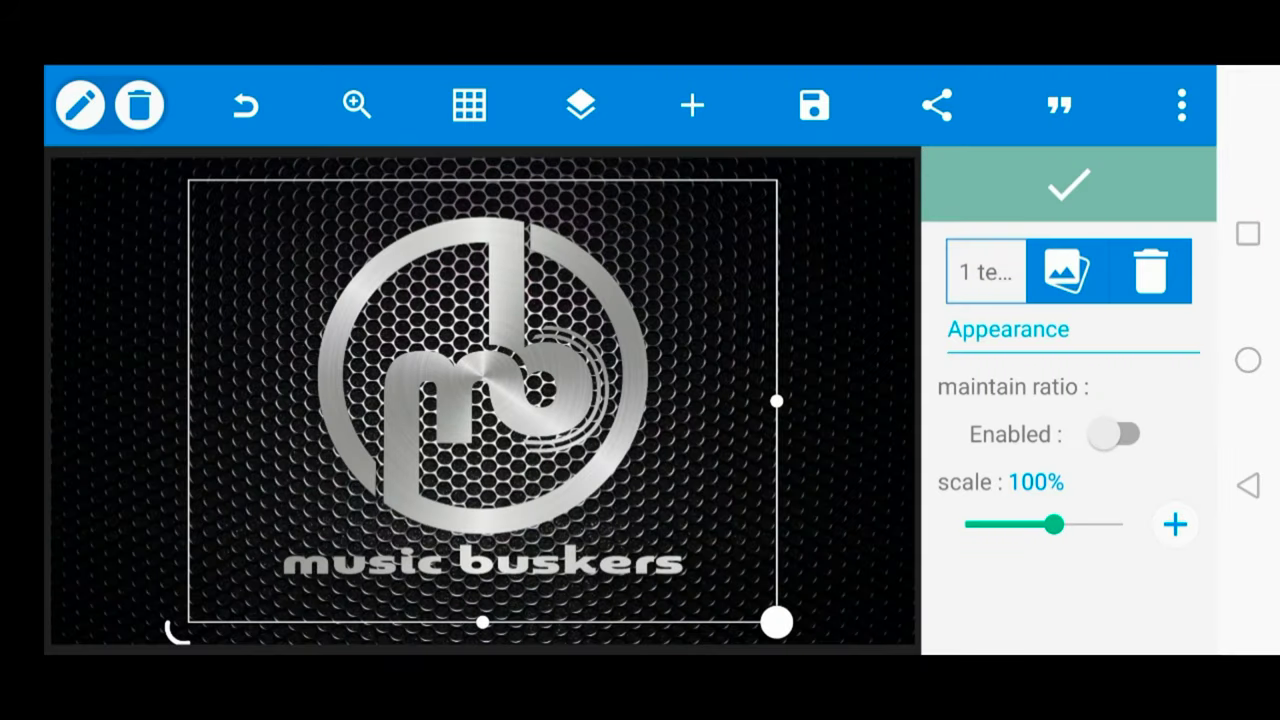
mouse_move(1054, 540)
mouse_down()
mouse_move(1071, 528)
mouse_move(1050, 524)
mouse_up()
click(1069, 183)
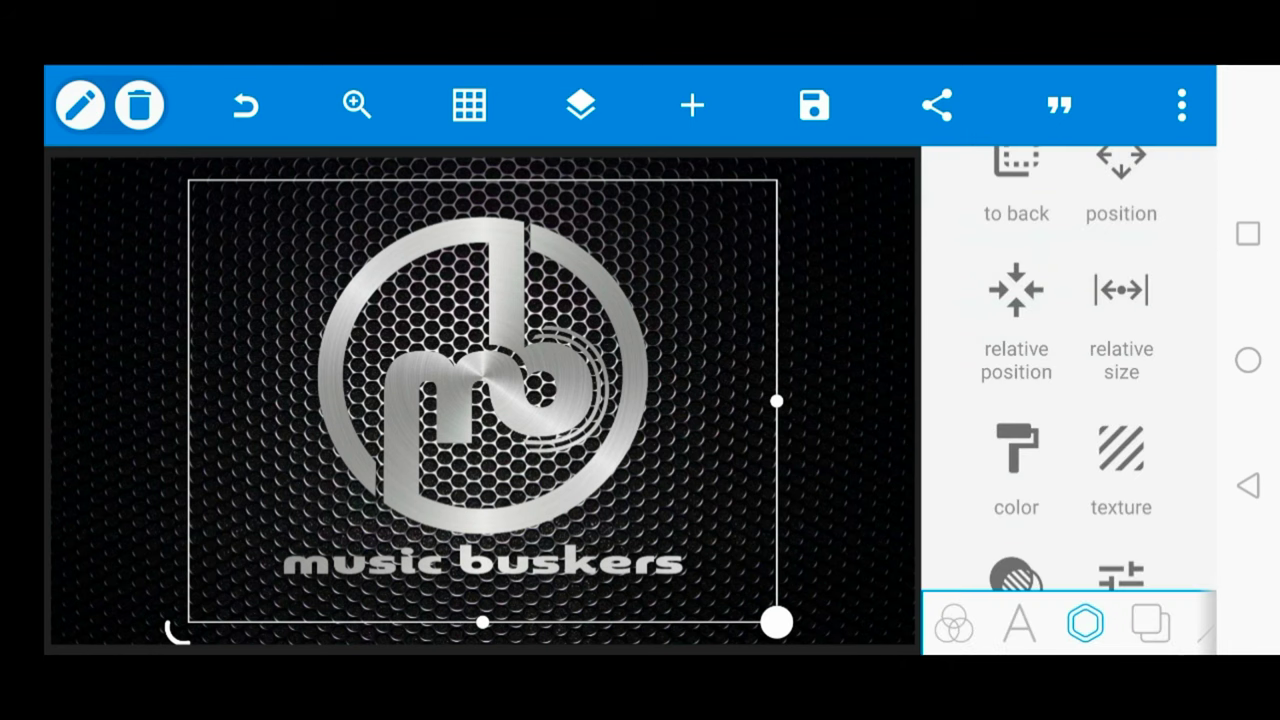
Enable an inner shadow on the logo and set its blur radius to 0.
scroll(1143, 459, down, 10)
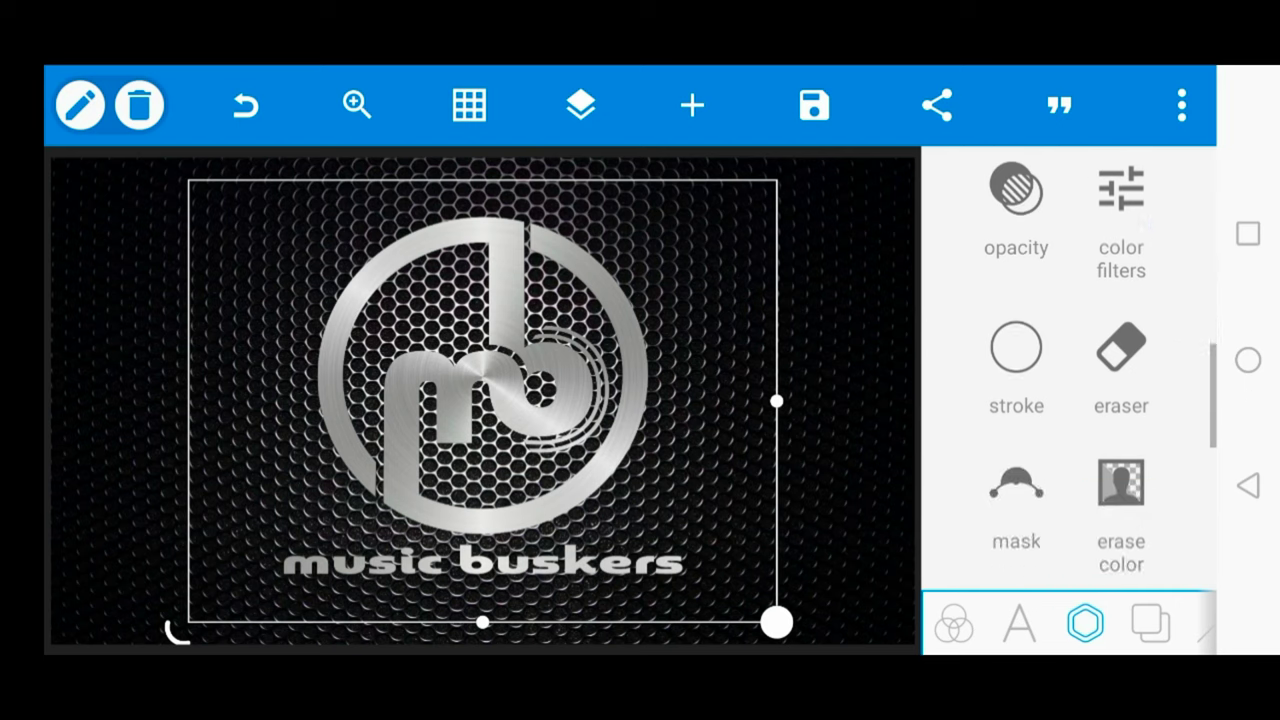
scroll(1161, 301, down, 2)
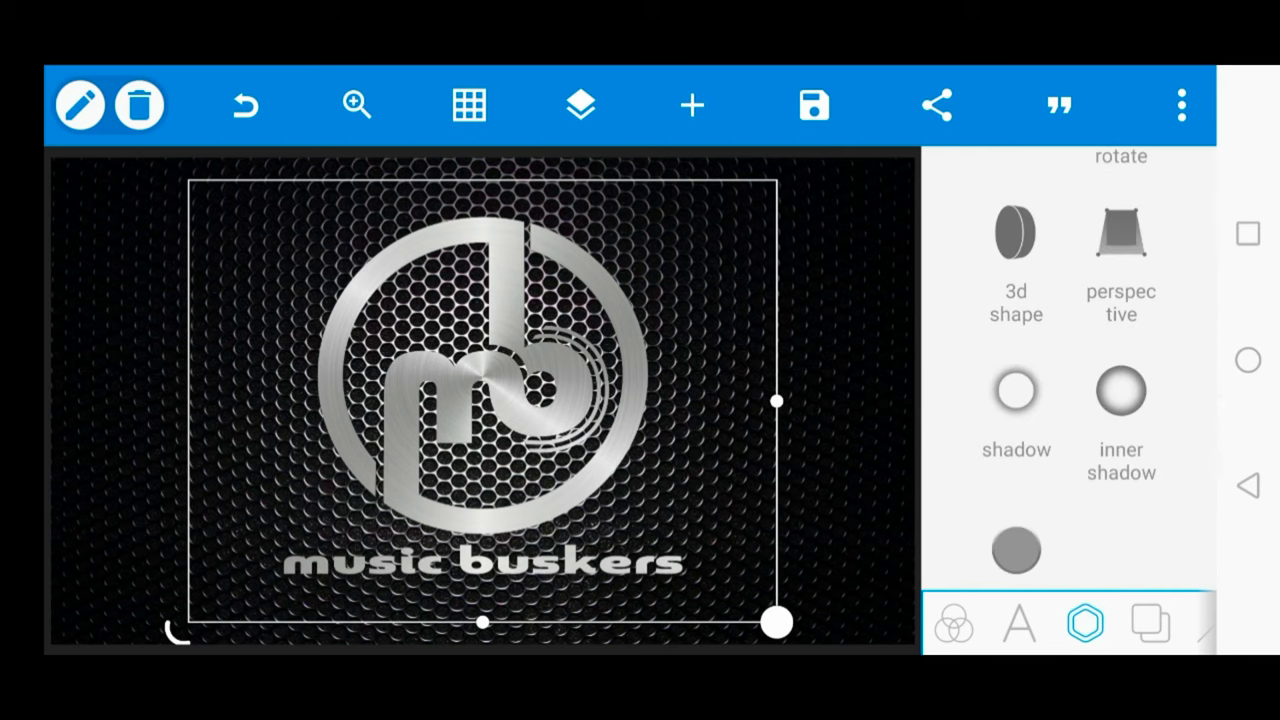
click(1121, 390)
click(1127, 264)
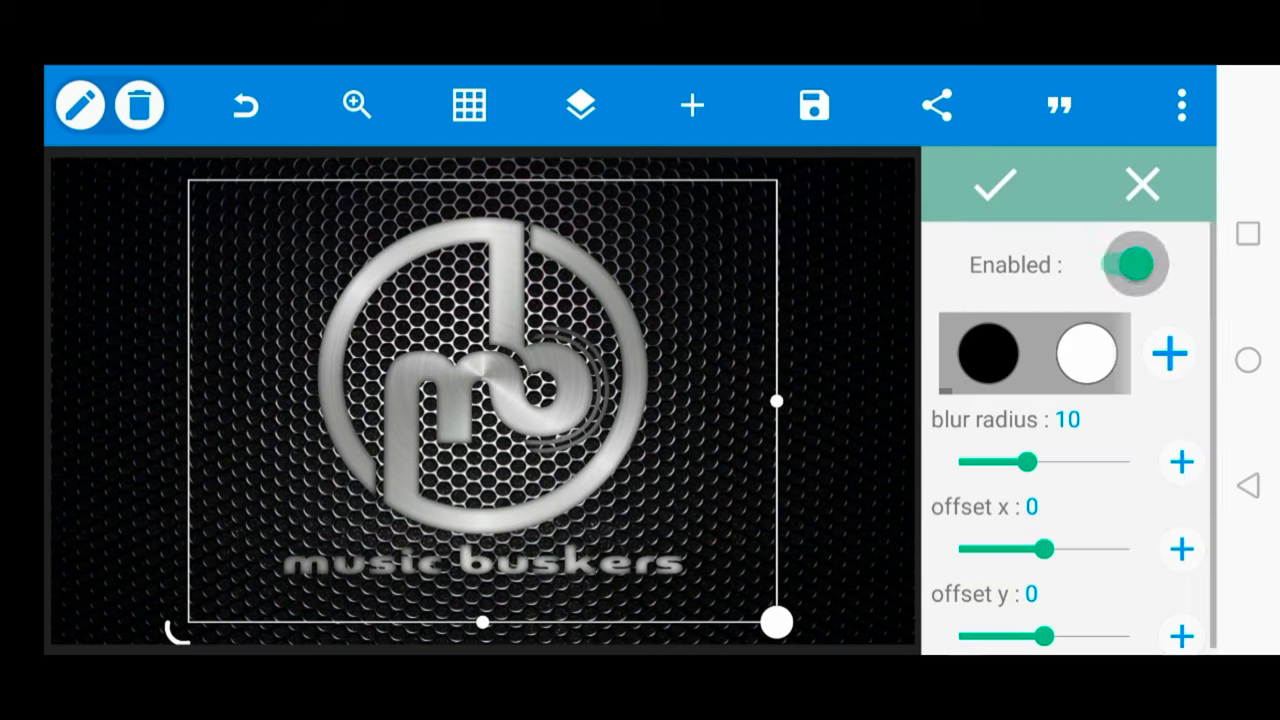
click(1127, 265)
click(1127, 265)
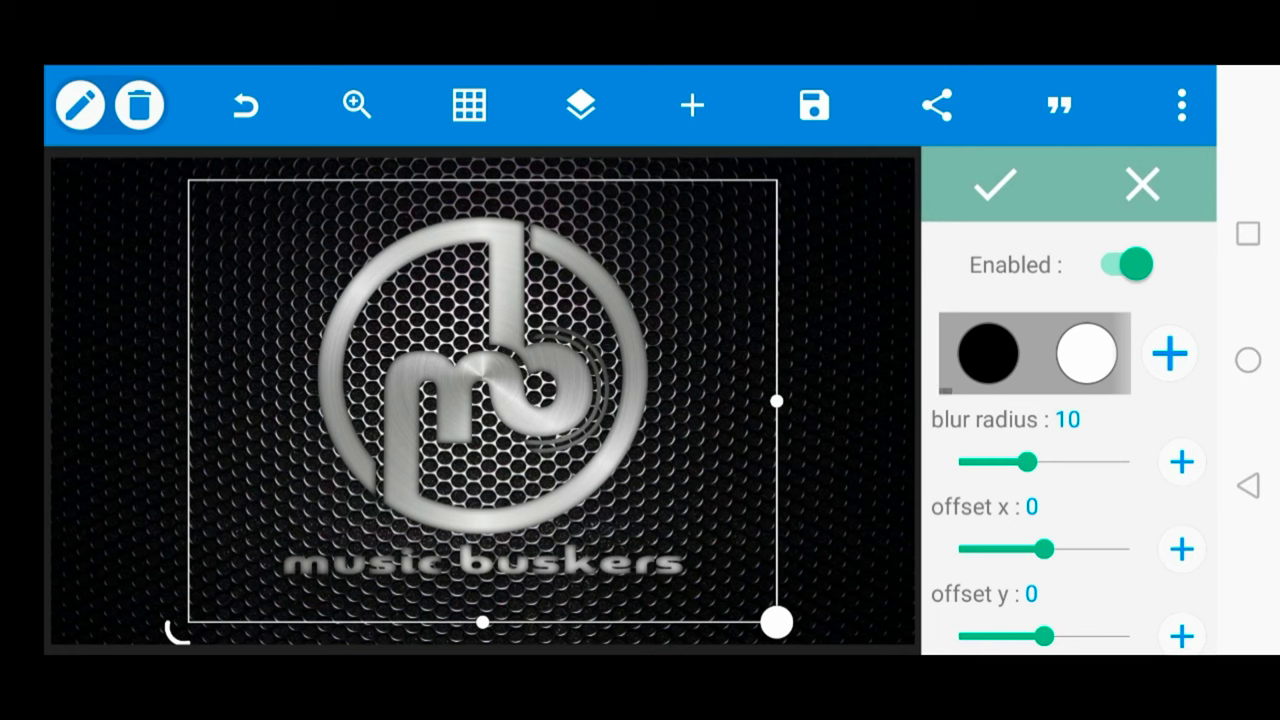
drag(998, 464, 958, 462)
click(995, 183)
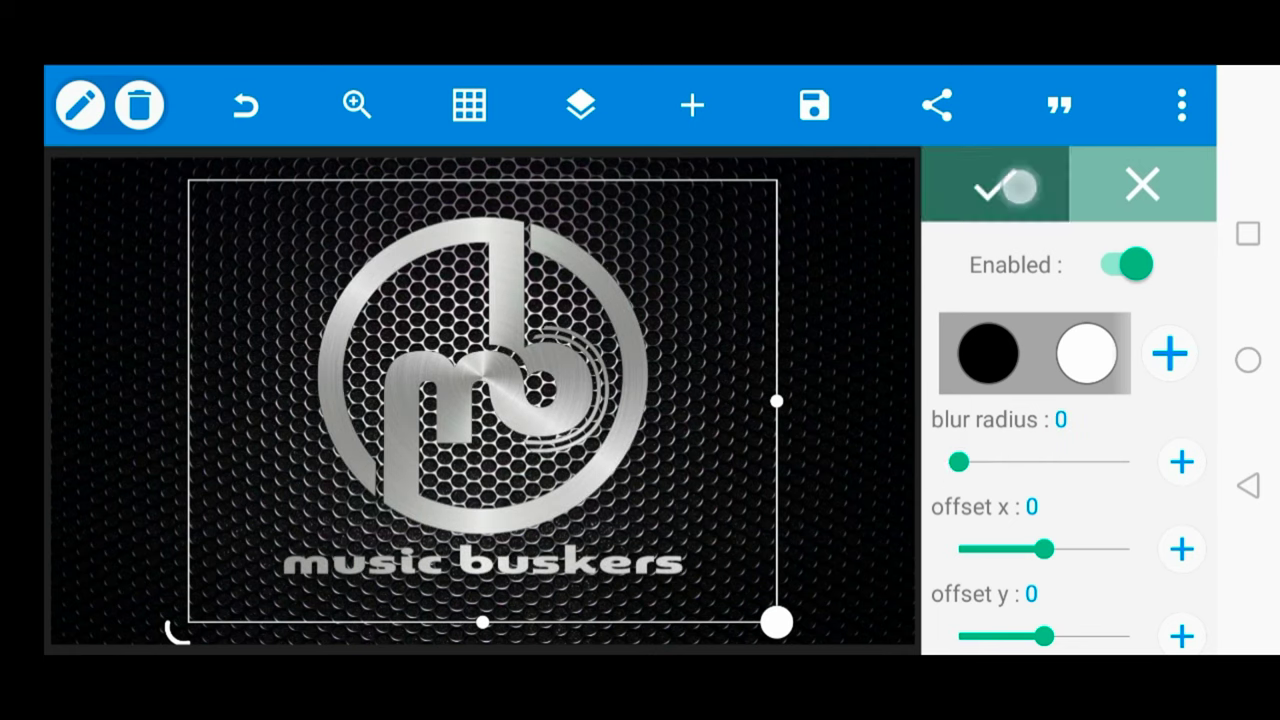
Enable a drop shadow on the mb logo with blur radius 20 and offset x about 36, then deselect the logo.
click(1120, 386)
click(1127, 264)
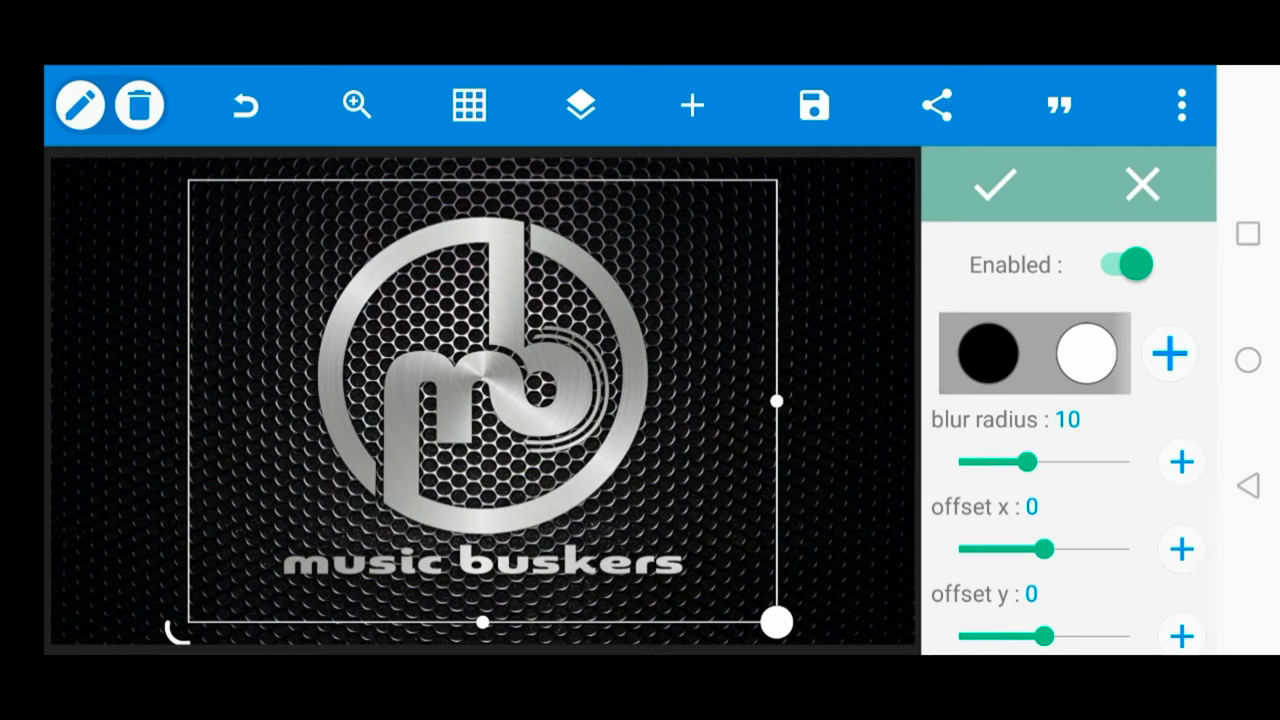
drag(1027, 462, 1096, 461)
drag(1044, 549, 1058, 546)
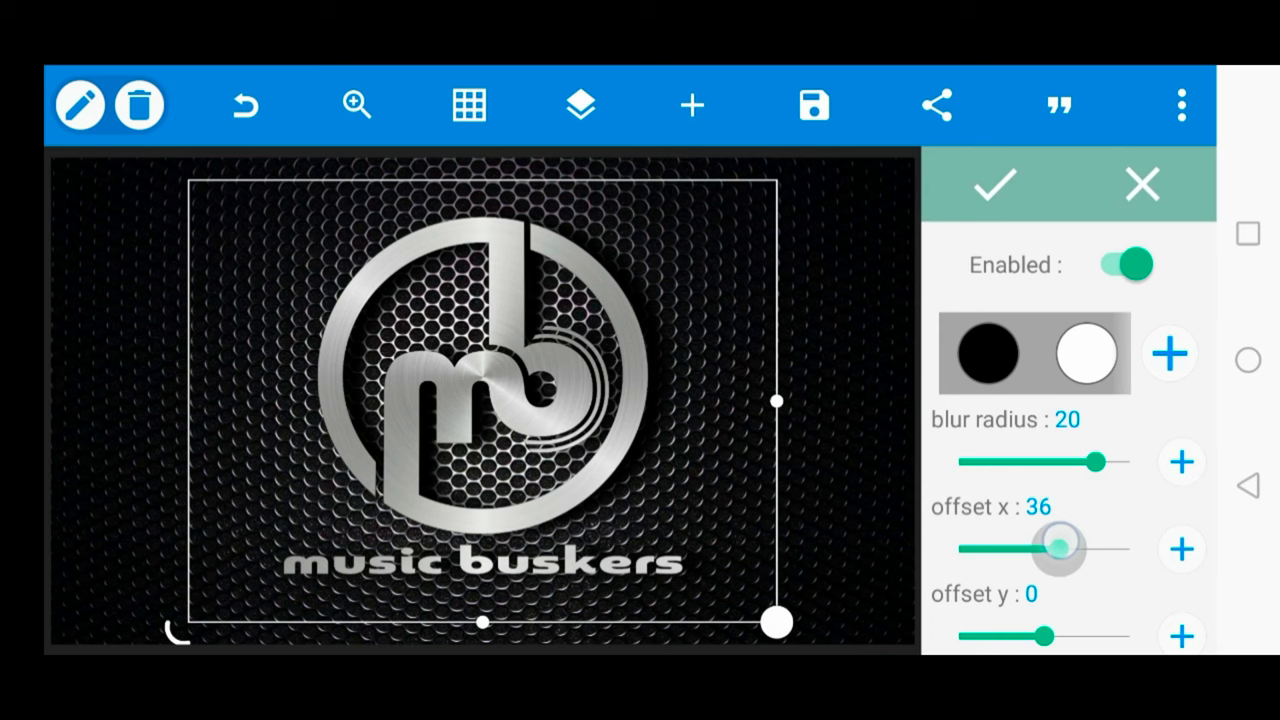
click(995, 184)
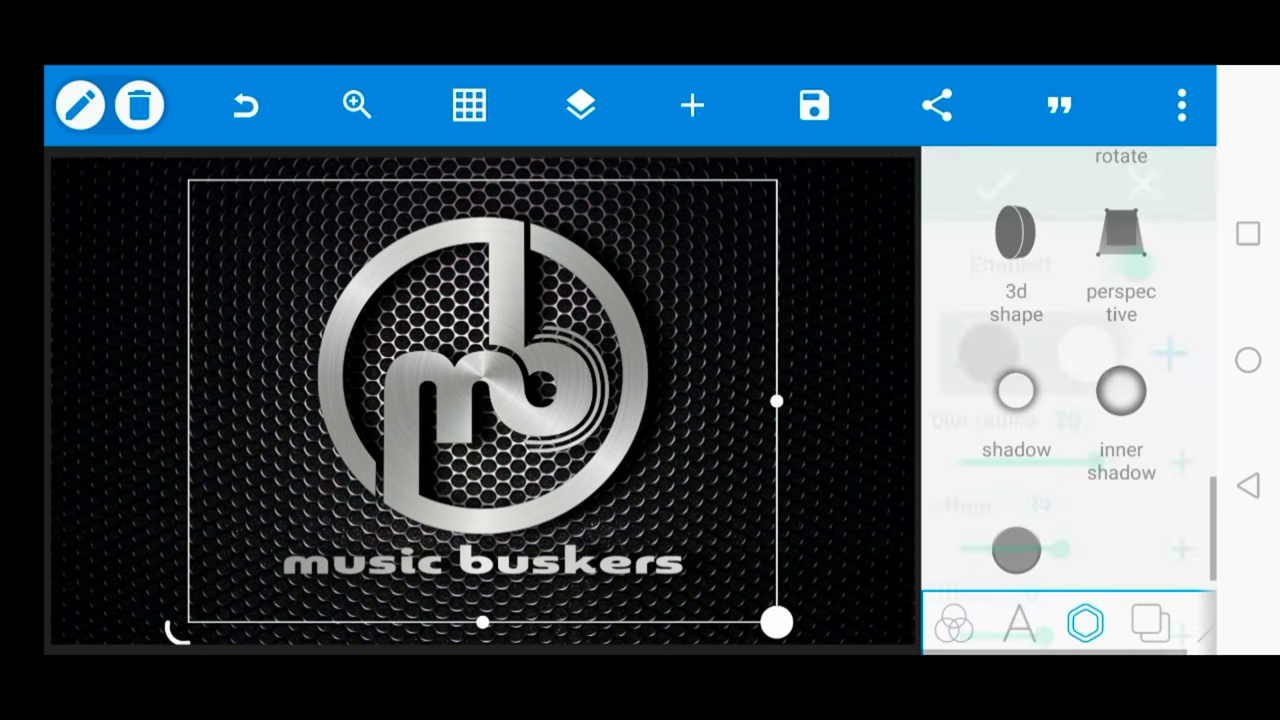
click(854, 383)
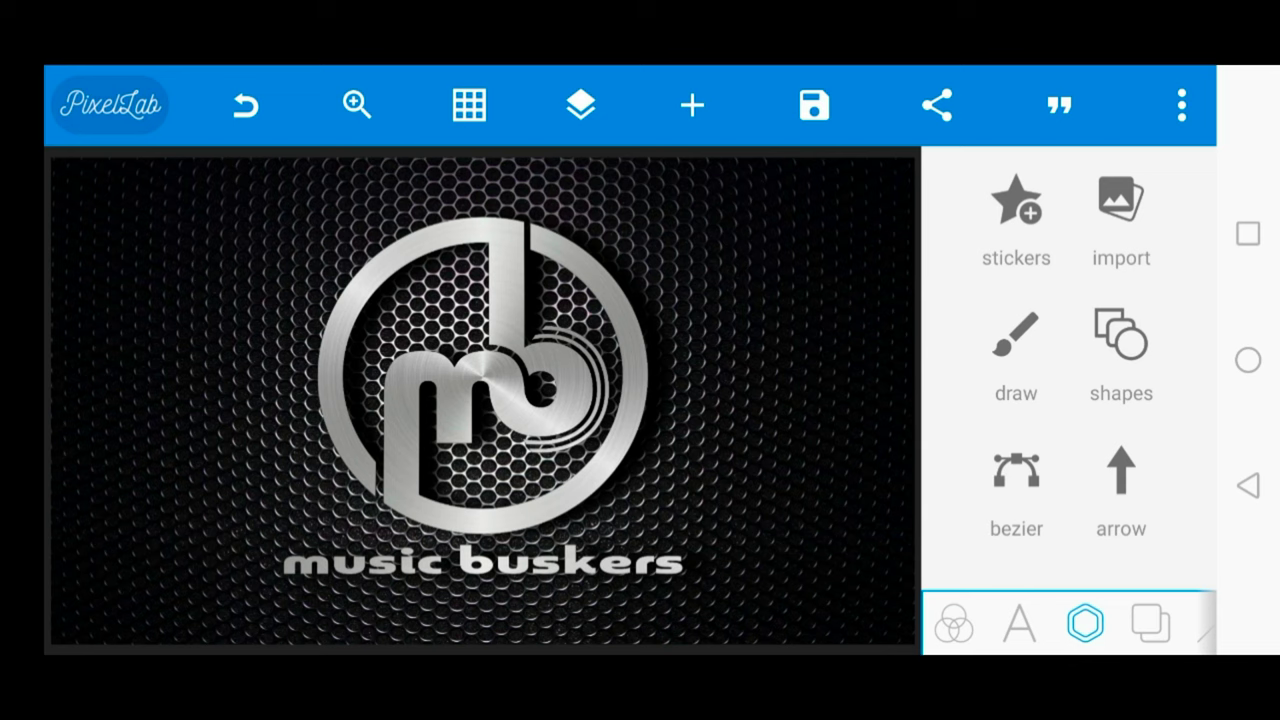
Save the finished brushed-metal logo design as an image.
click(814, 105)
click(897, 223)
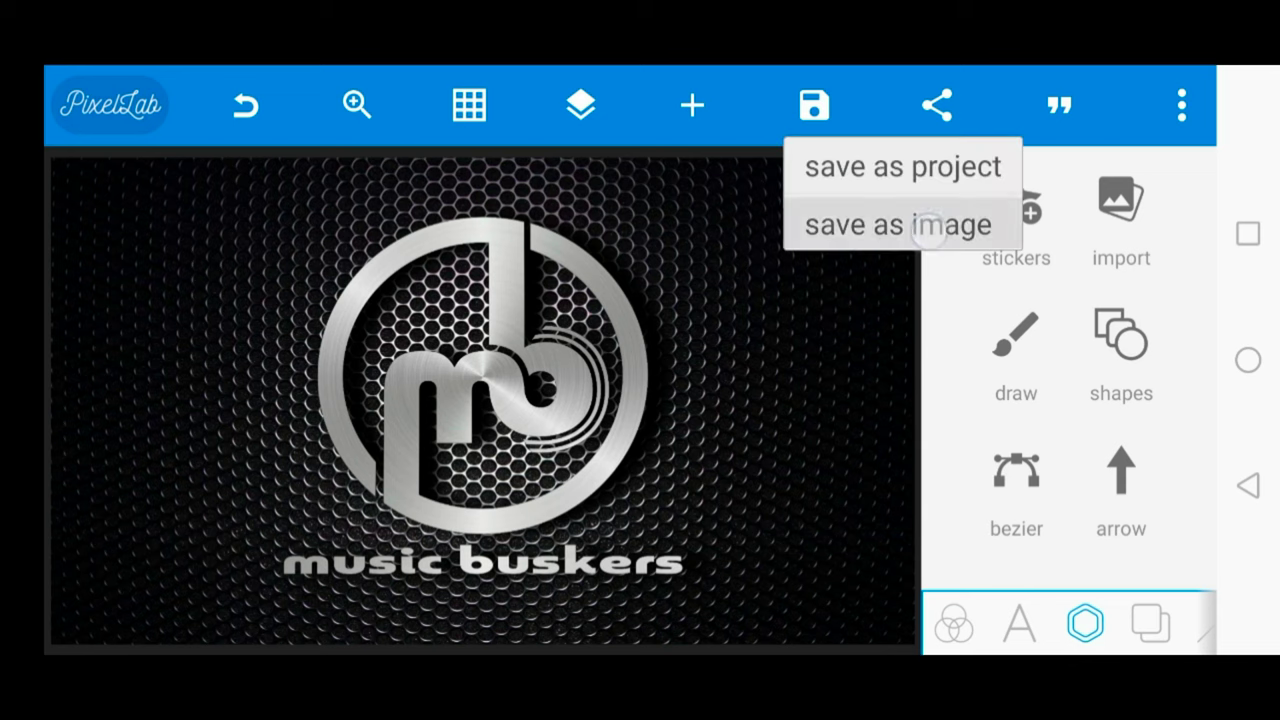
click(310, 242)
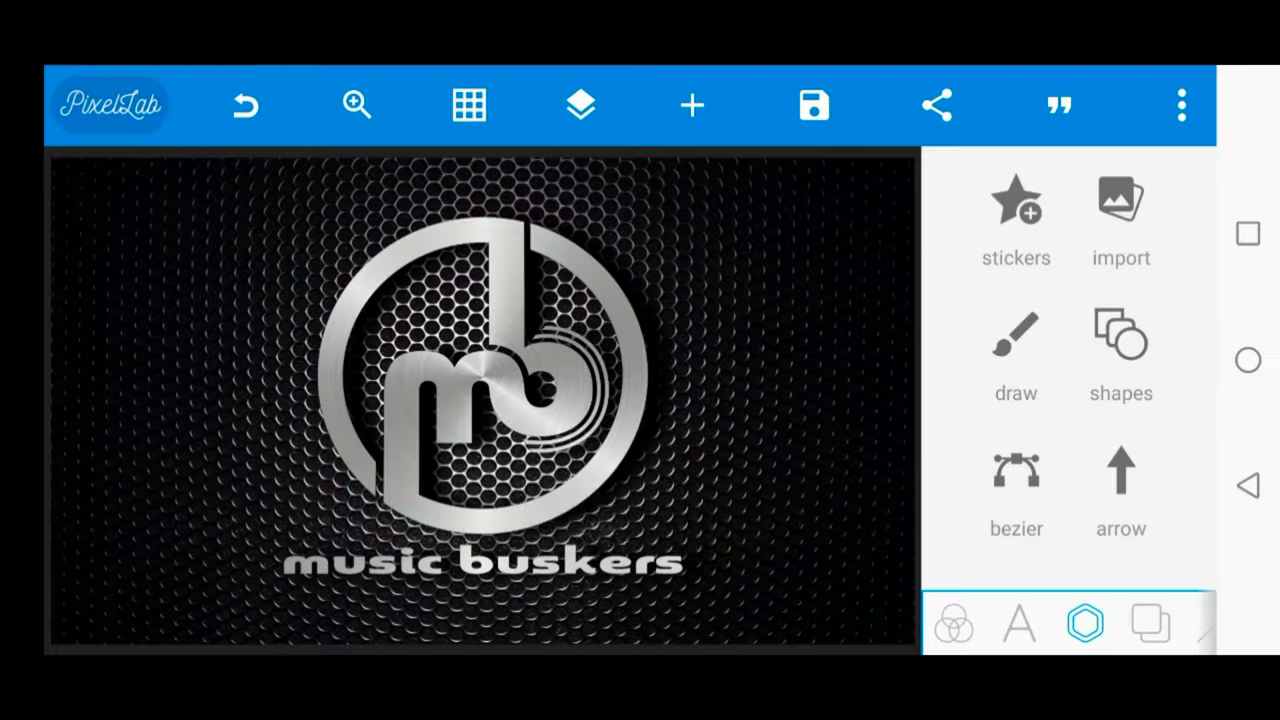